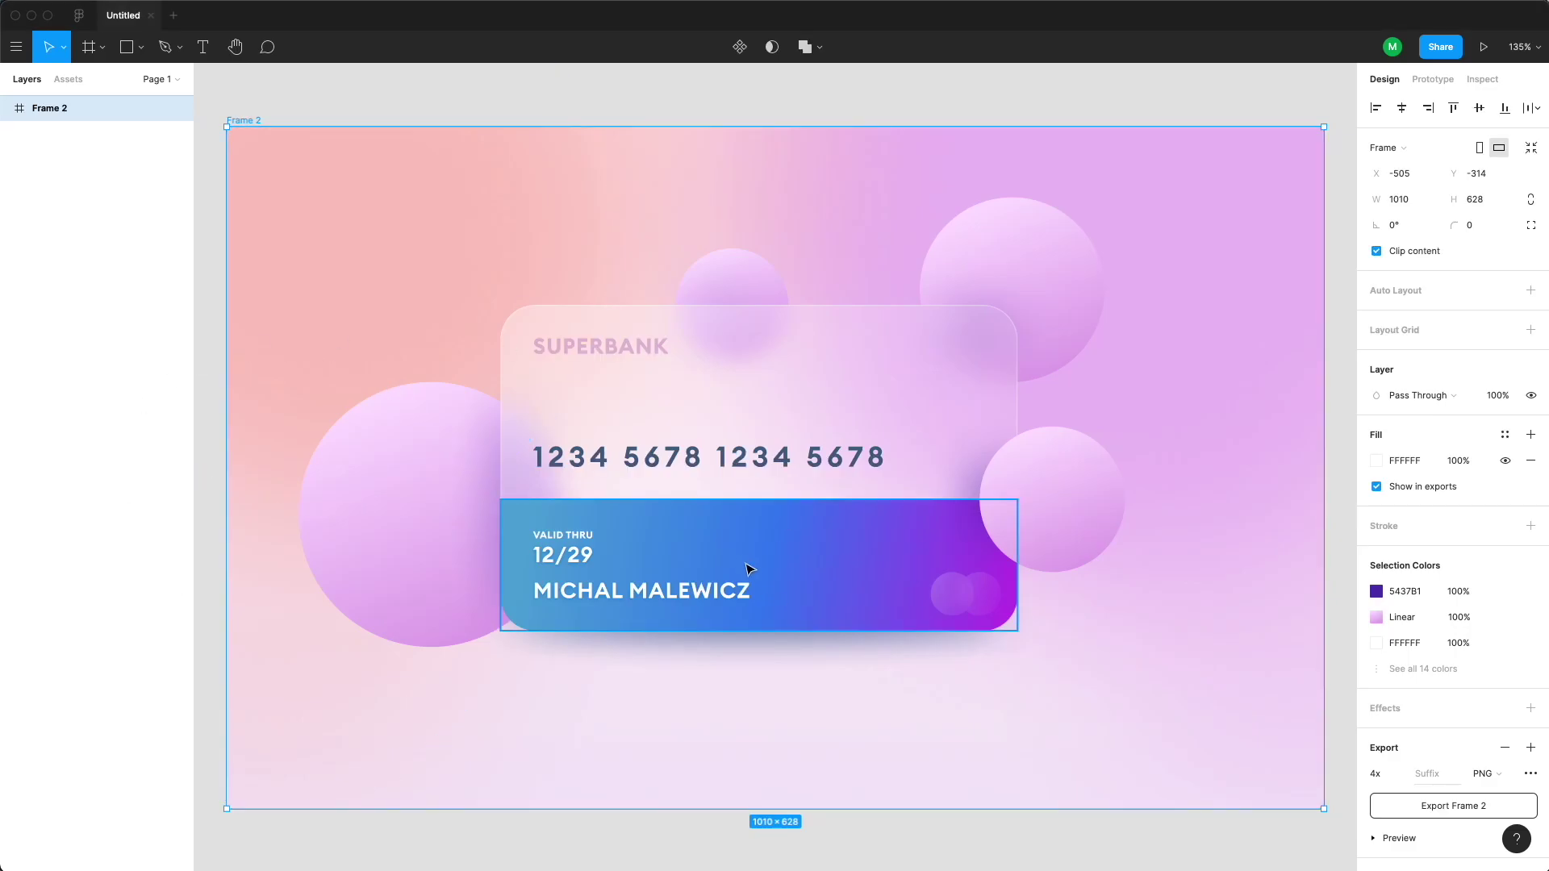
- Delete the blue-to-purple gradient rectangle covering the lower part of the card
key("minus")
key("plus")
left_click(680, 519)
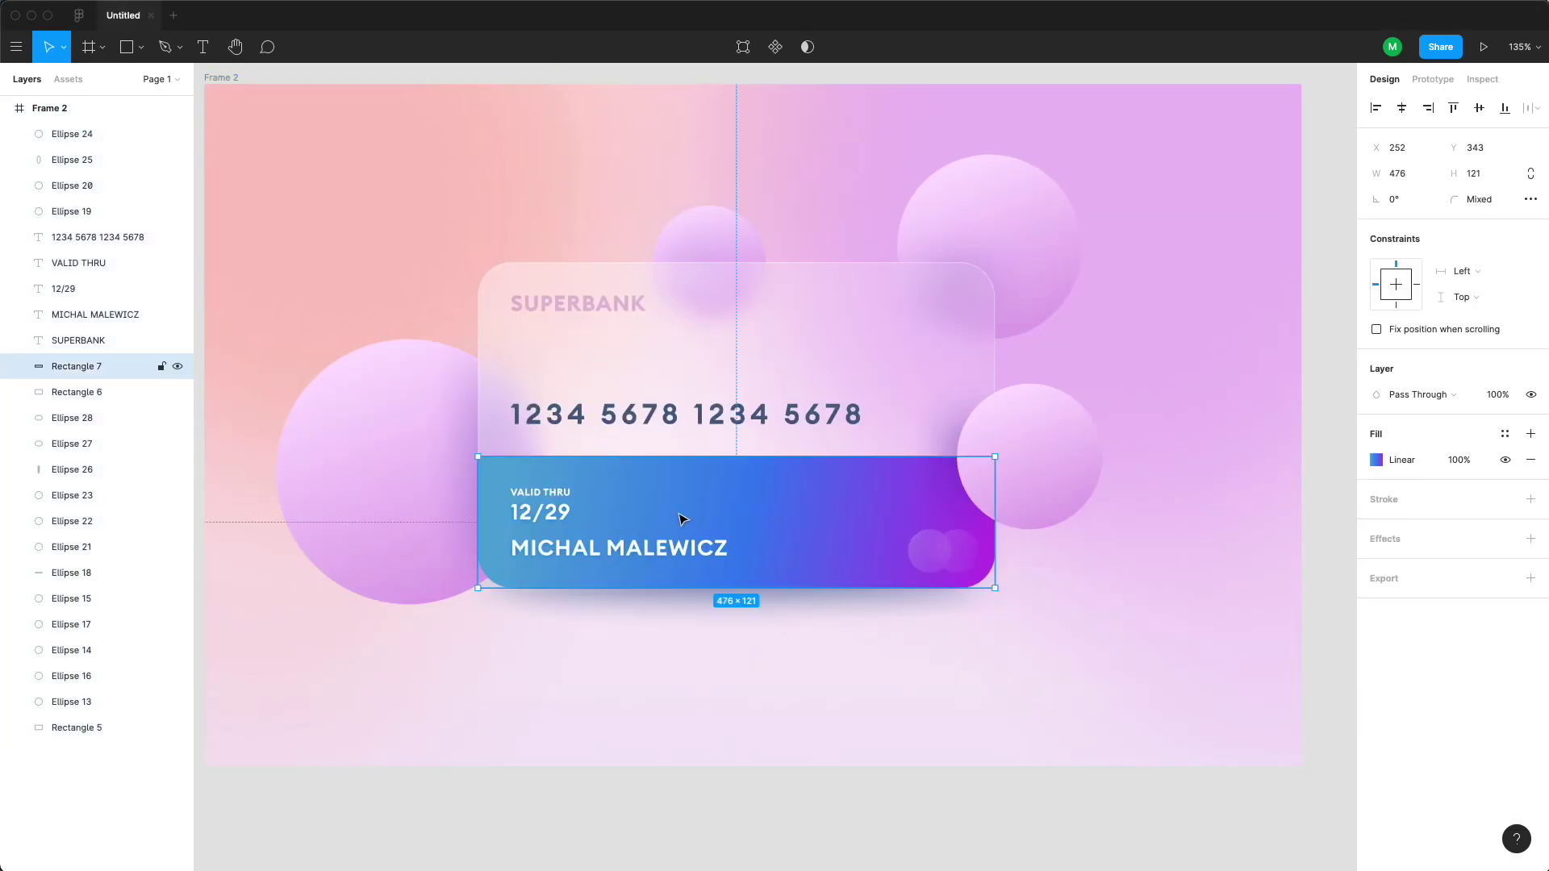
key("Delete")
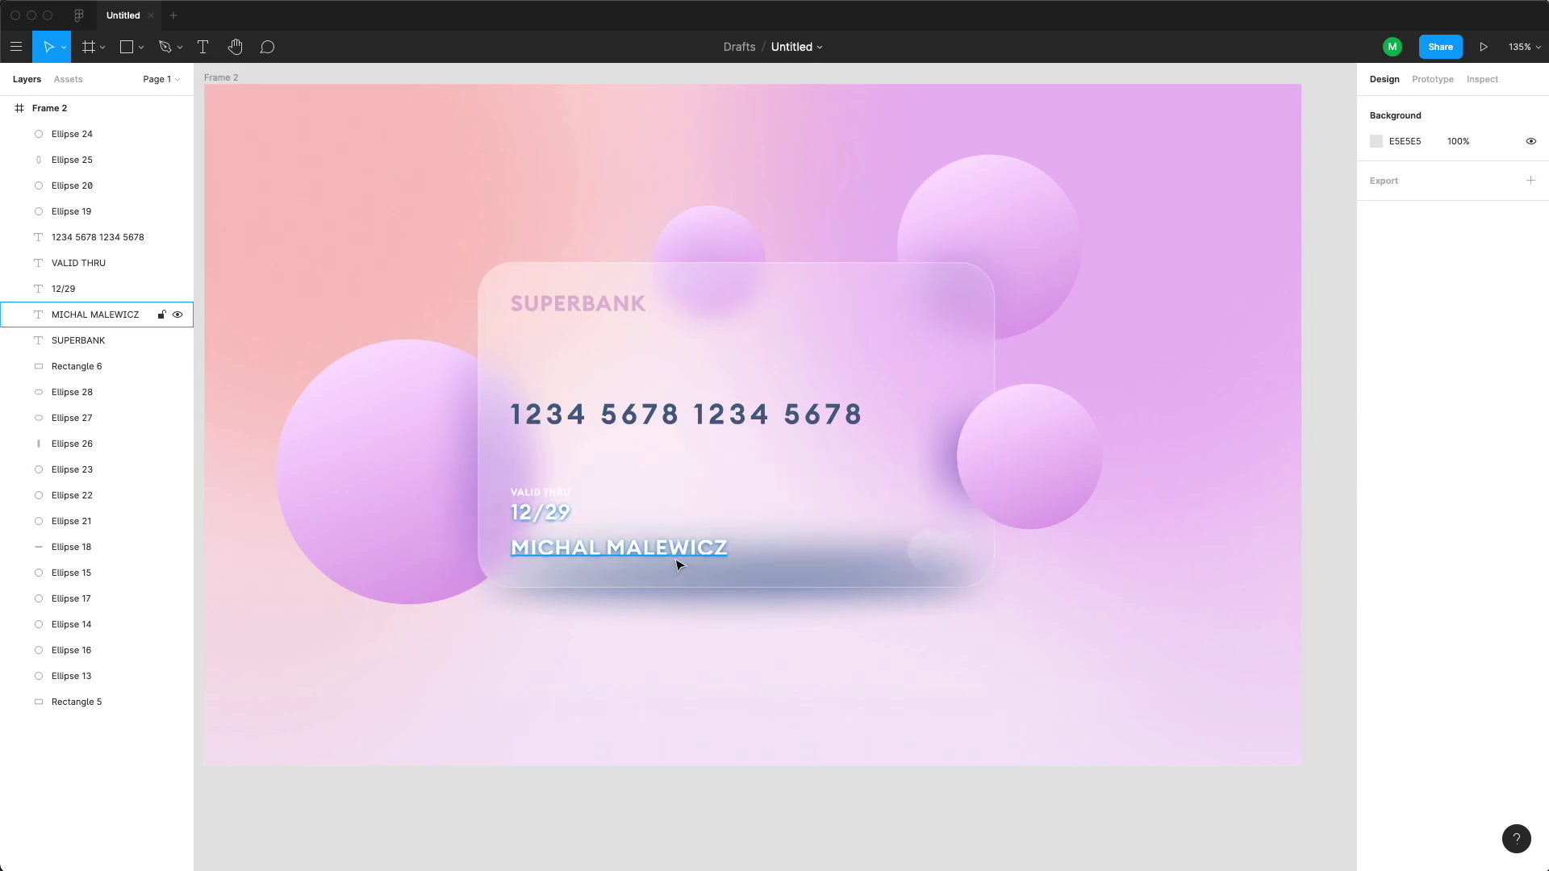
- Delete all the card's text layers together with the four large gradient spheres around it
left_click(638, 550)
left_click(542, 512, "shift")
left_click(541, 492, "shift")
left_click(557, 408, "shift")
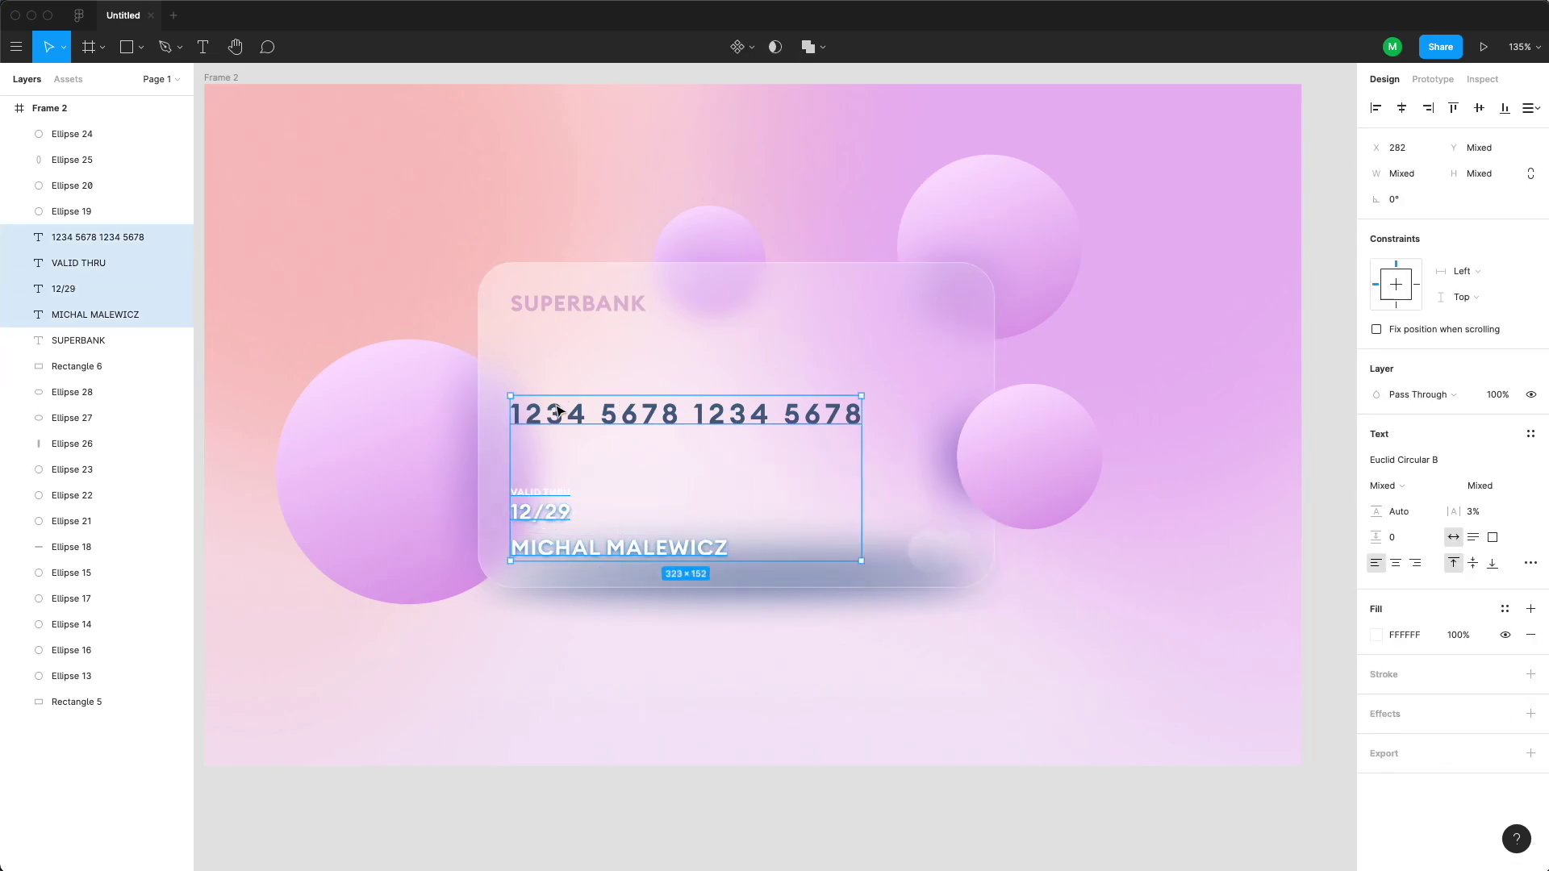
left_click(555, 325, "shift")
left_click(716, 245, "shift")
left_click(432, 404, "shift")
left_click(1041, 242, "shift")
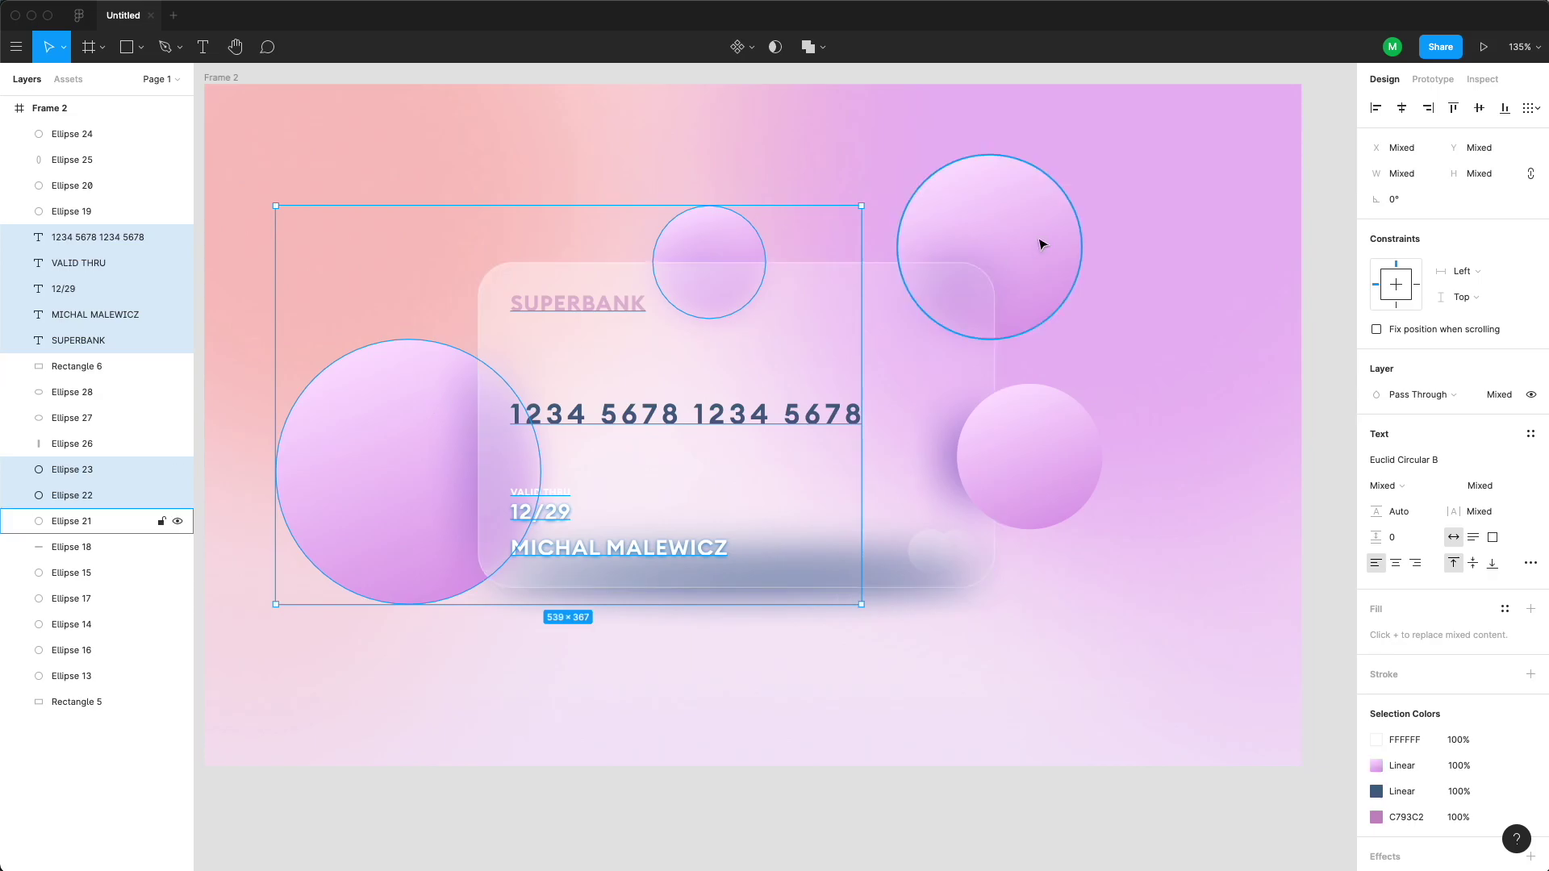
left_click(1053, 436, "shift")
key("Delete")
- Delete the small logo circle on the card and the blurred shadow ellipses beneath and around it
left_click(929, 551)
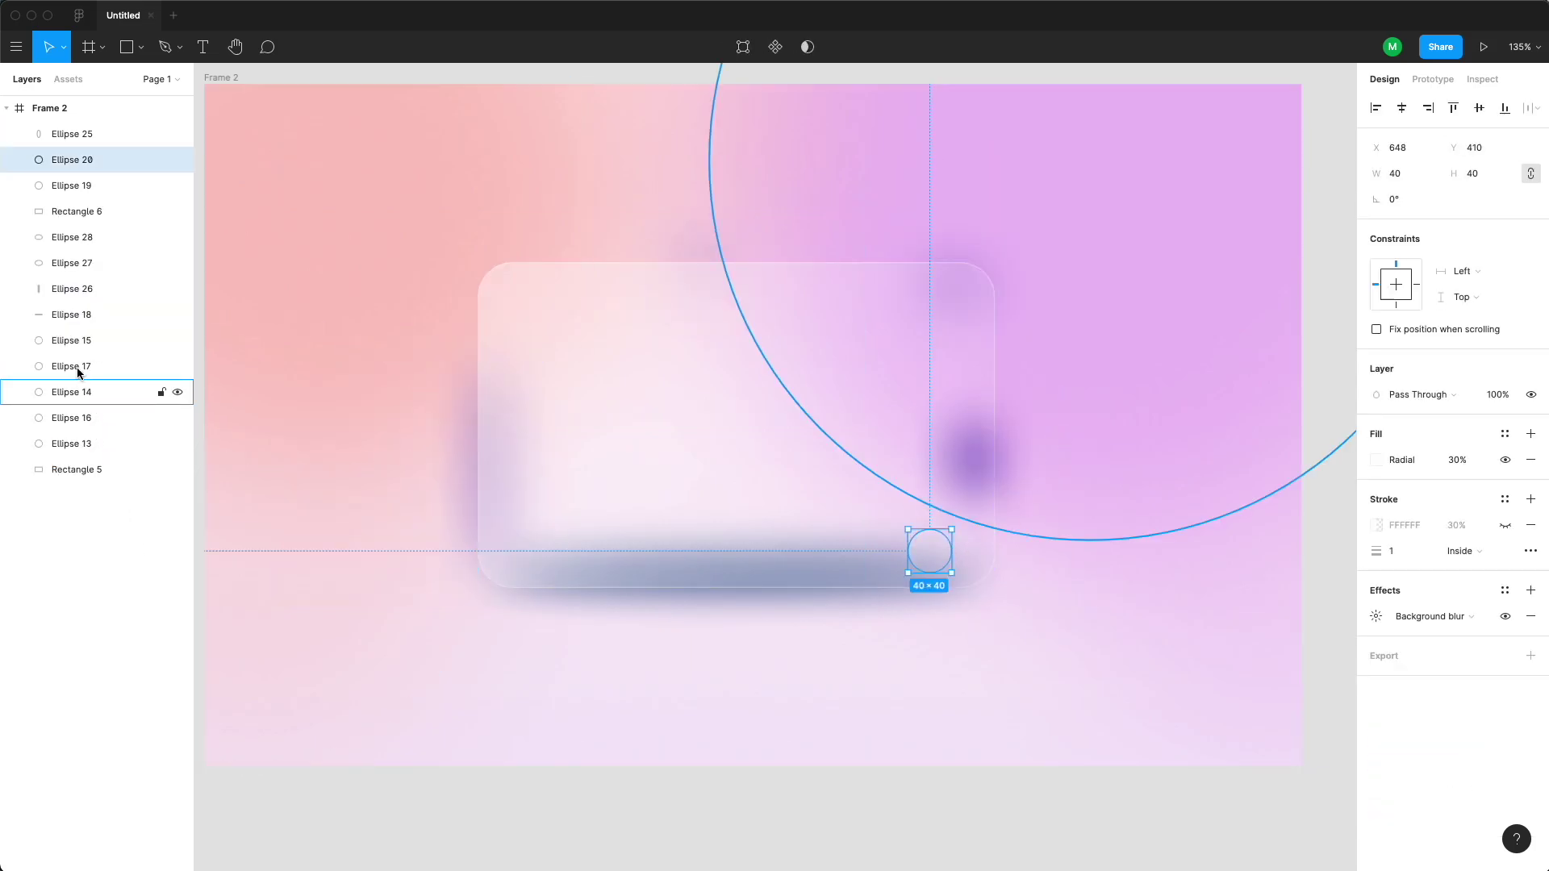
key("Delete")
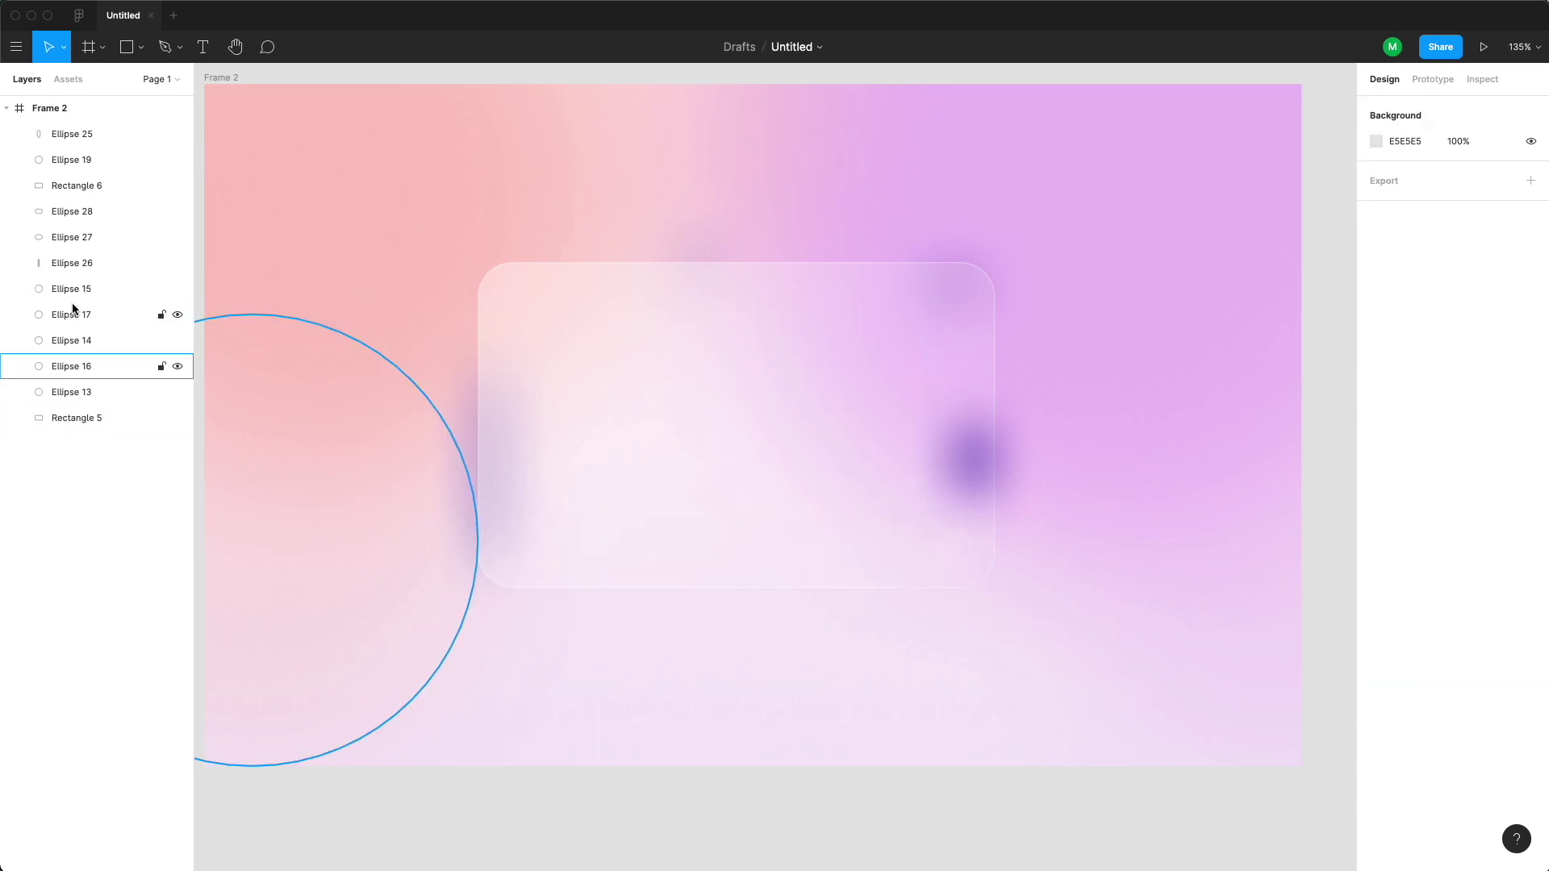
left_click(71, 264)
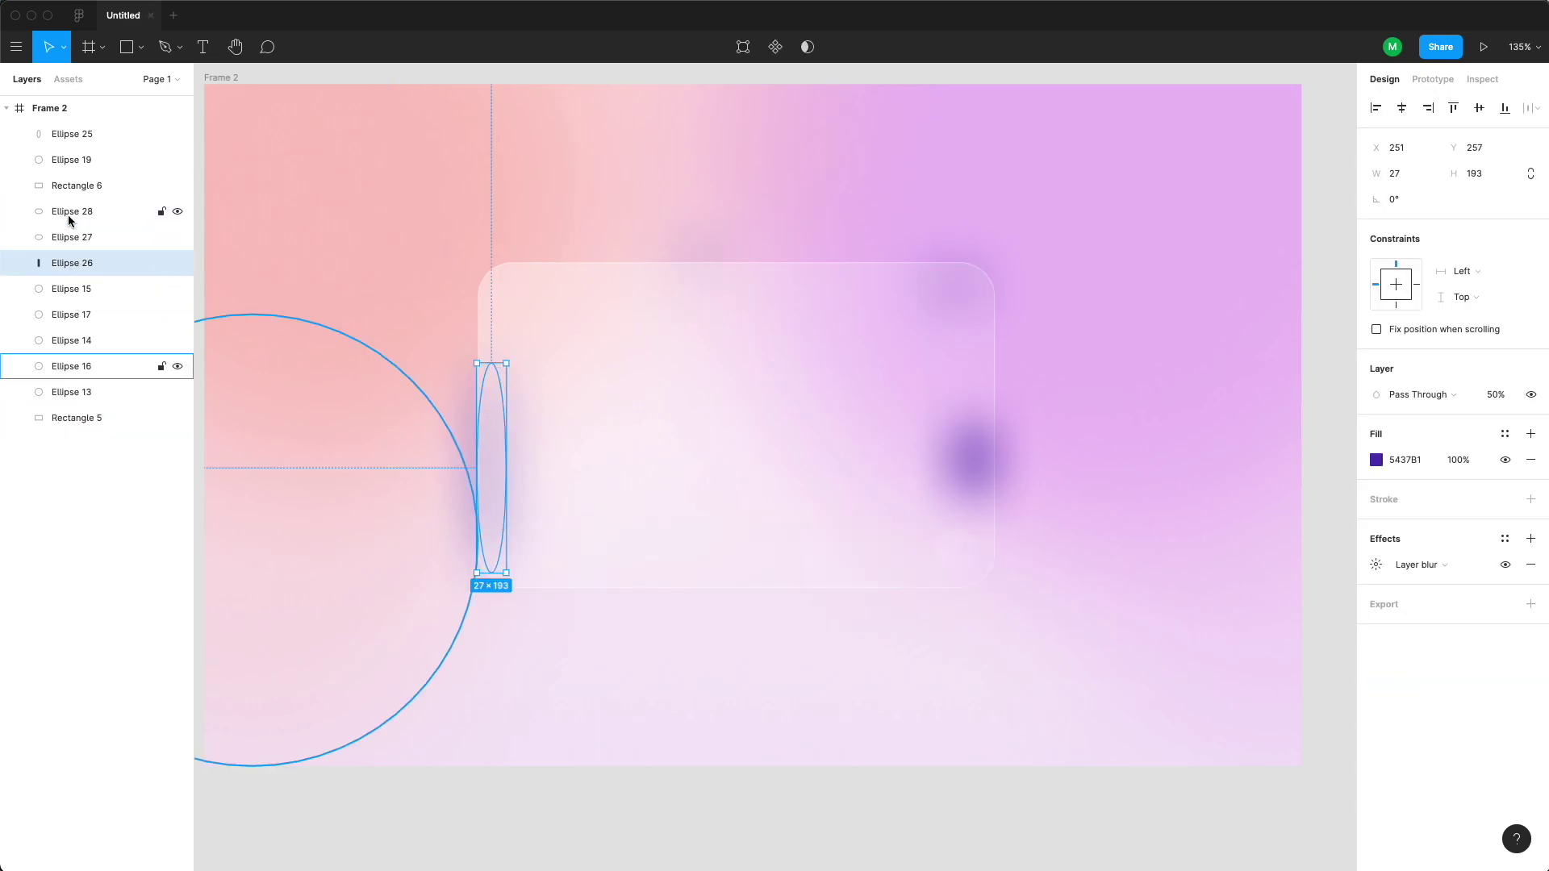
left_click(68, 213, "shift")
left_click(72, 242, "shift")
key("Delete")
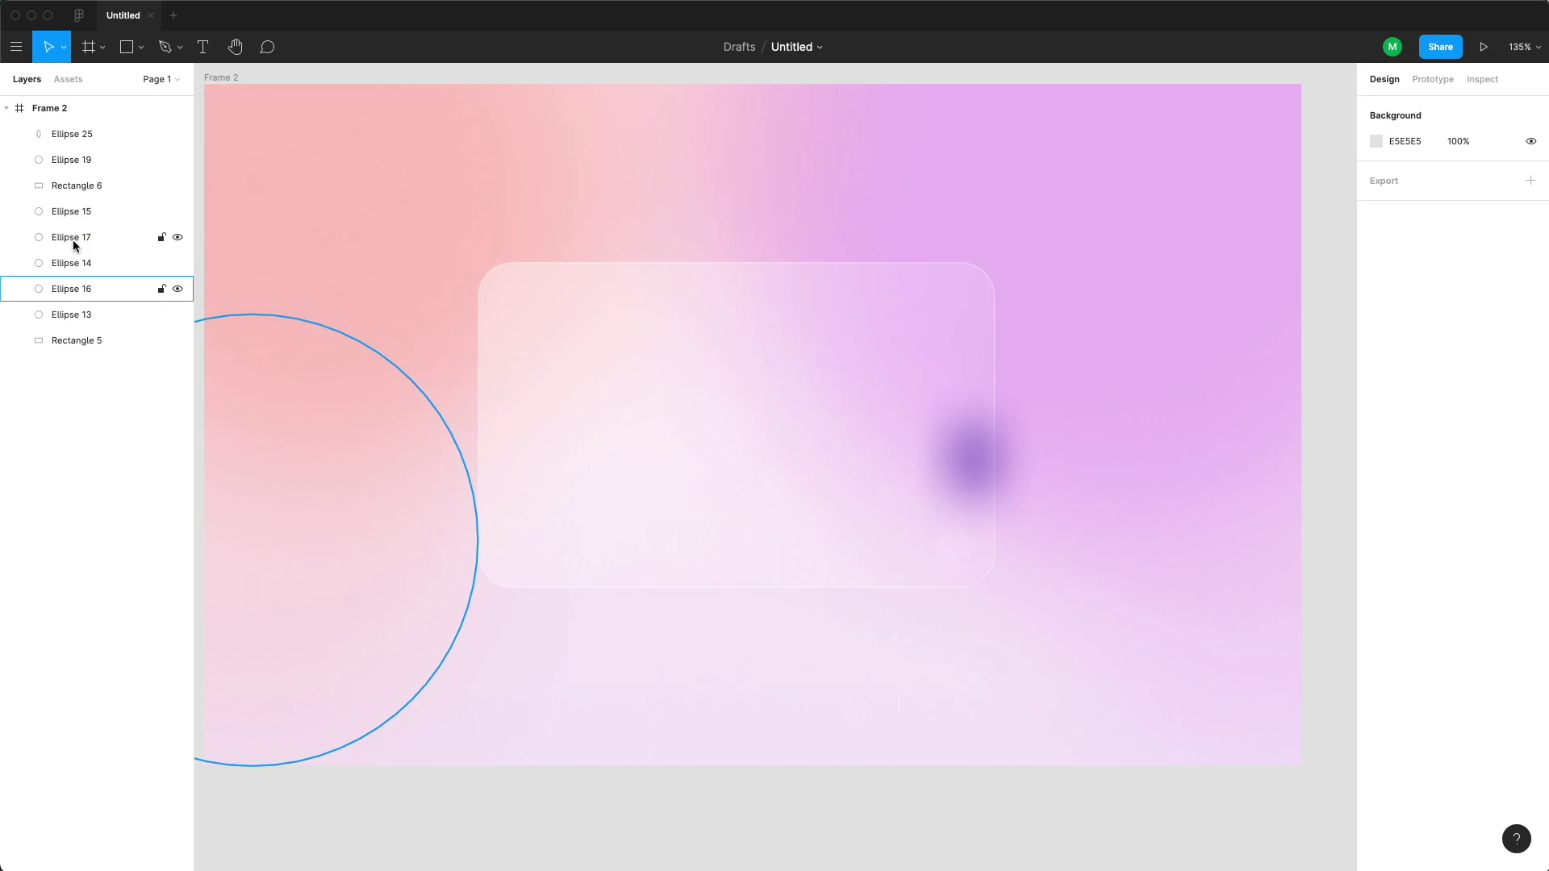
left_click(980, 468)
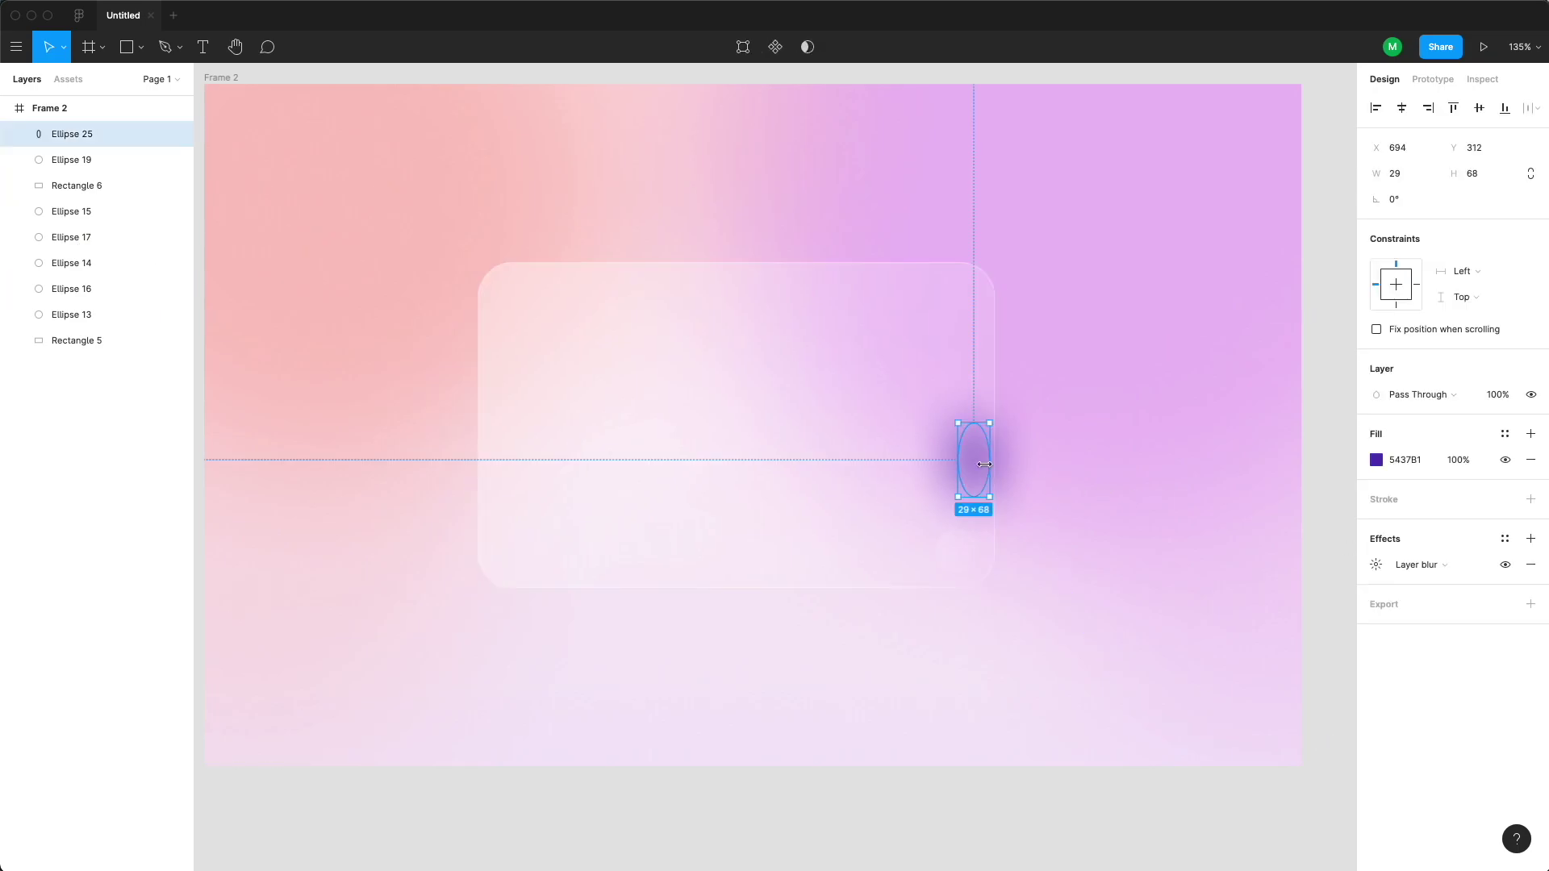
key("Delete")
- Move Frame 2 up on the canvas and set its height to 1010 to make it square
key("z")
left_click(1010, 526, "alt")
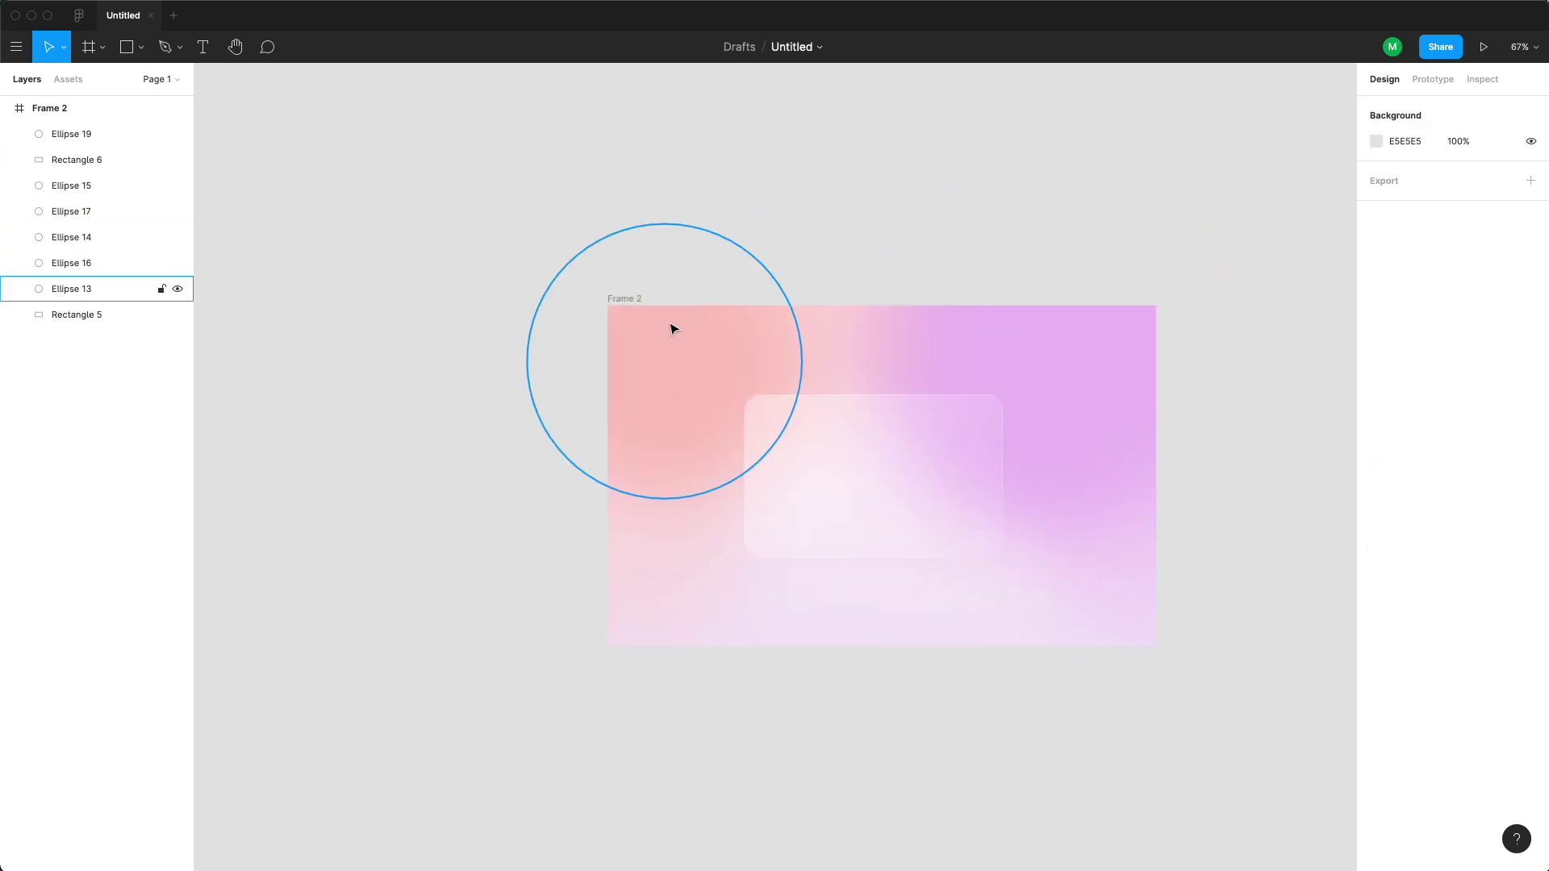
left_click_drag(630, 301, 526, 201)
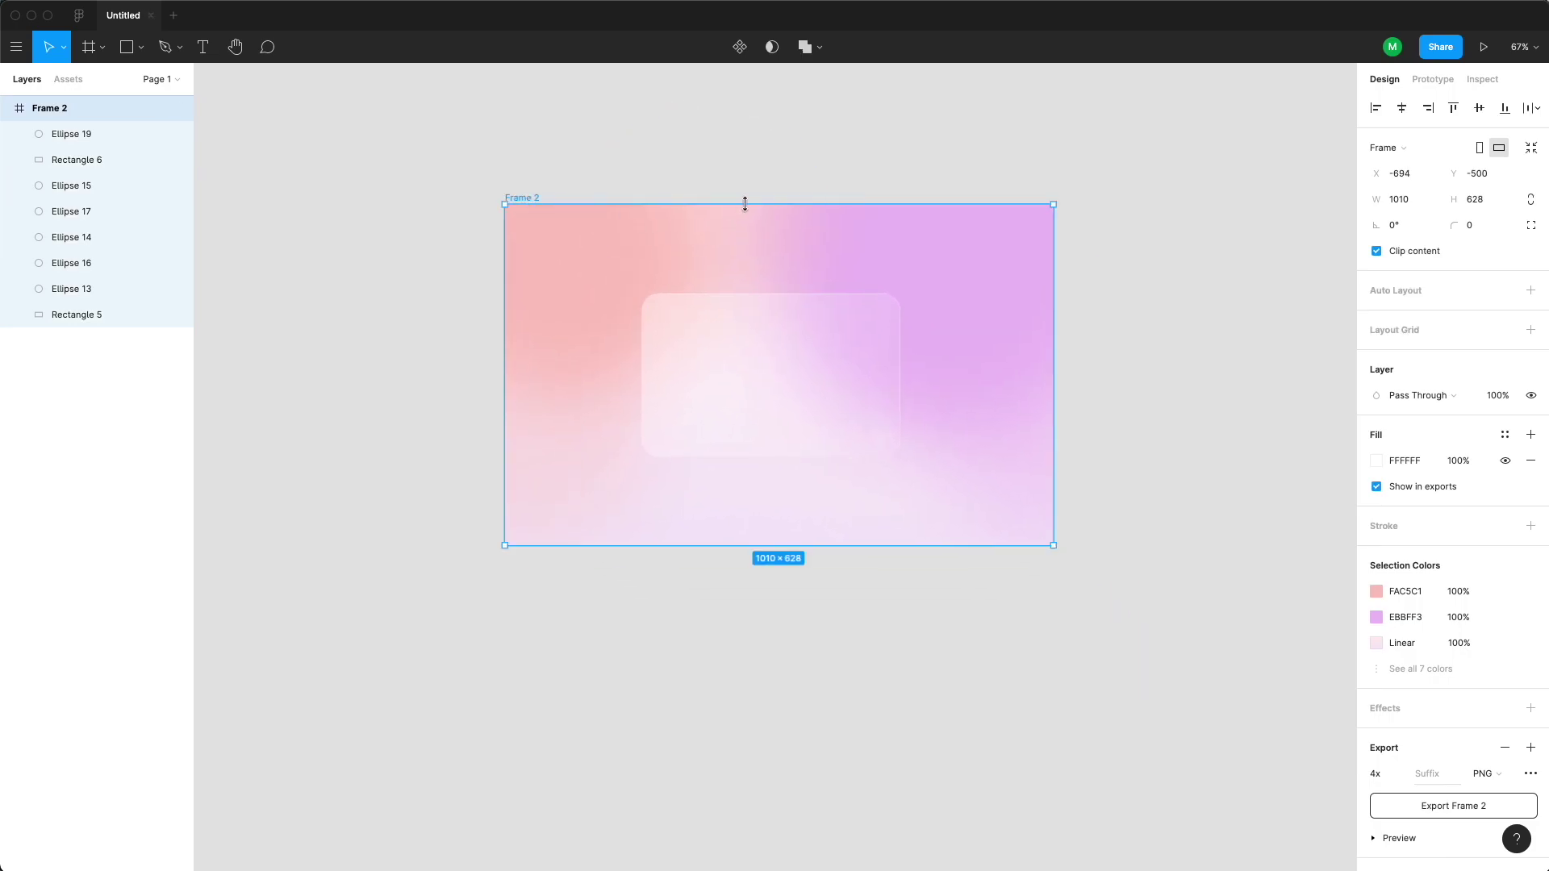
left_click_drag(790, 549, 790, 719)
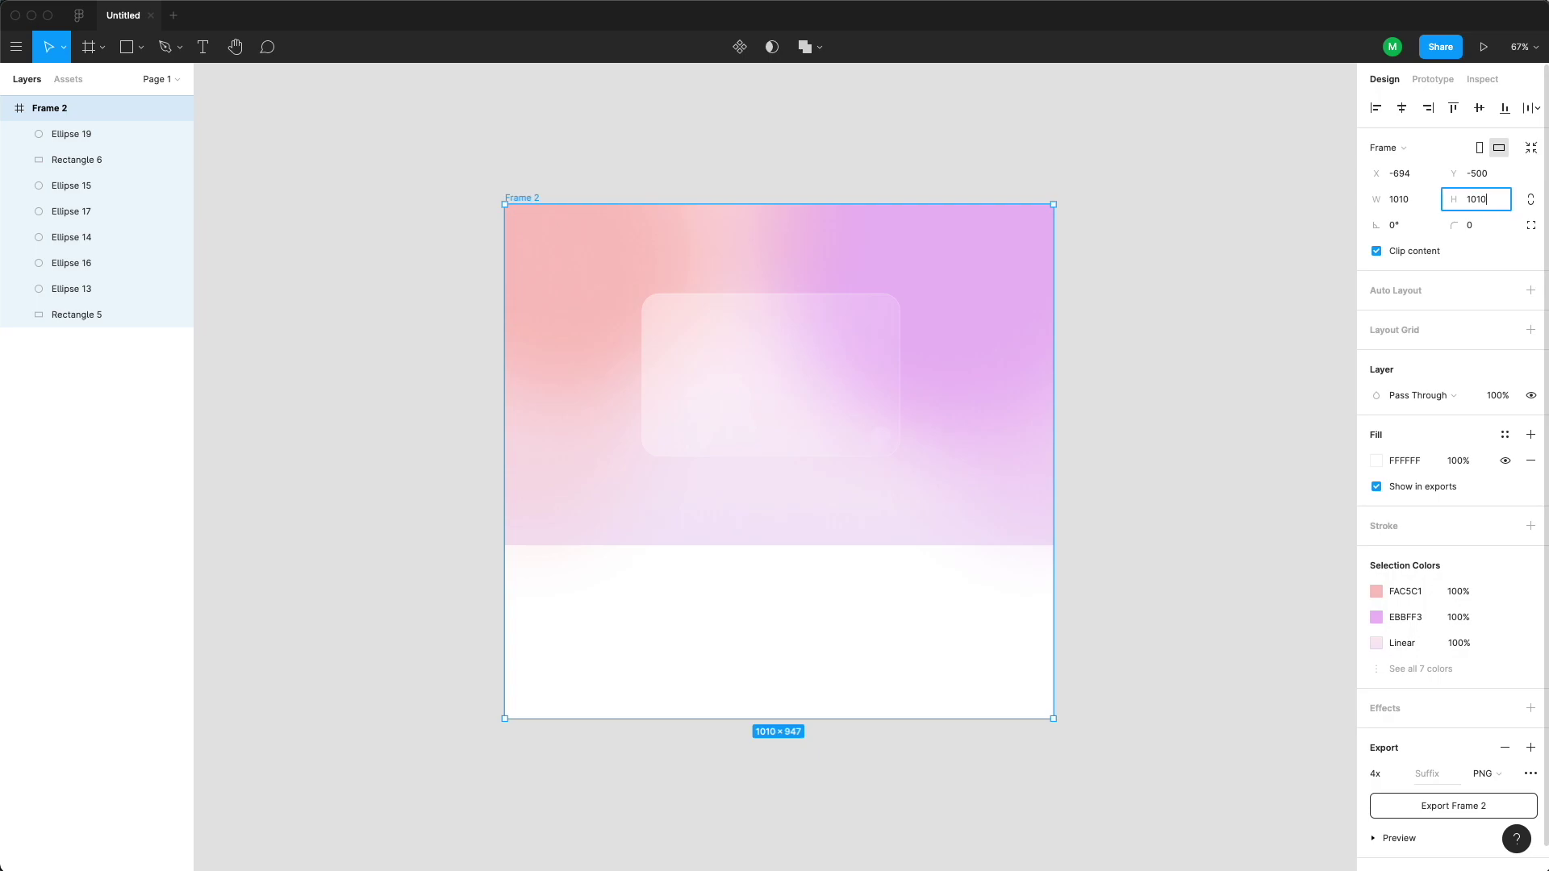
key("Return")
left_click(1179, 560)
- Stretch the background rectangle down to the frame's lower edge so it measures 1010 × 1010
scroll(933, 501, "down", 3)
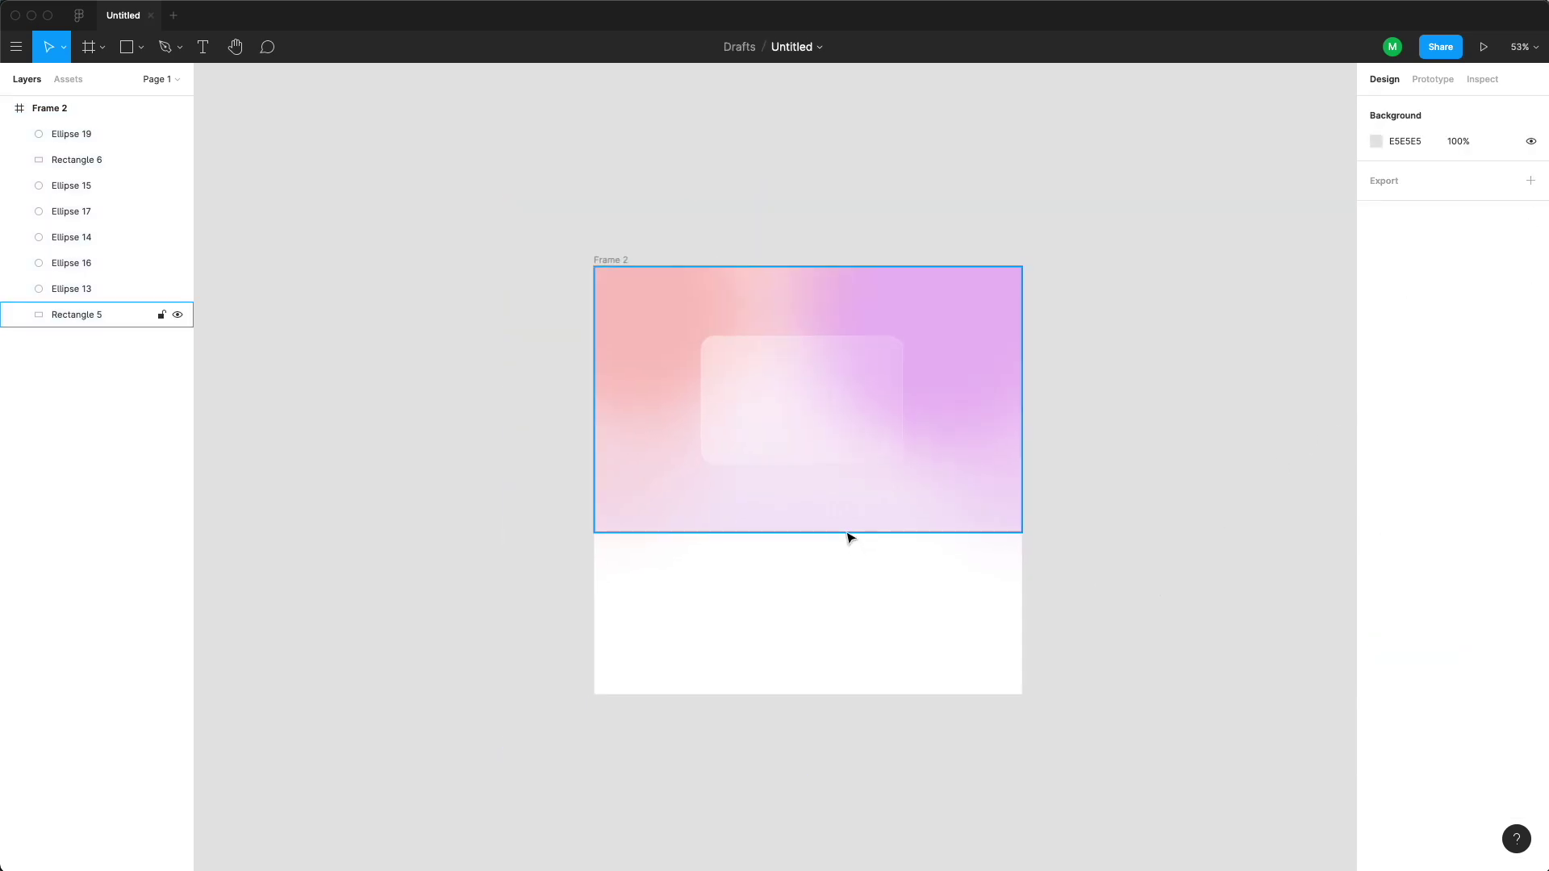
left_click(848, 532)
left_click_drag(802, 533, 803, 696)
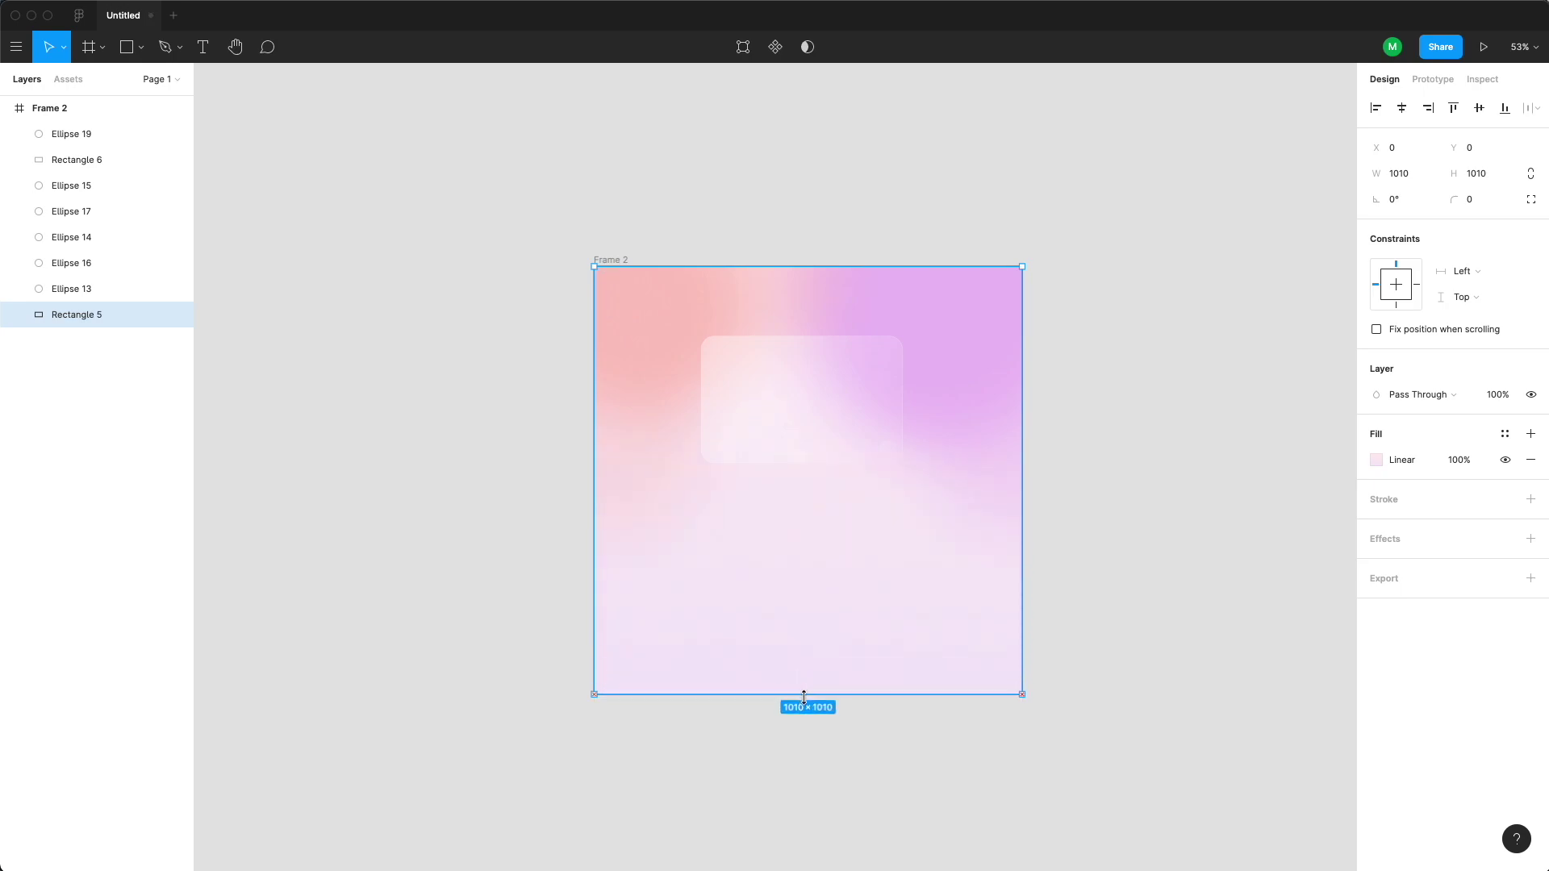
left_click(823, 757)
- Resize the glass card rectangle to 375 × 812 and centre it in the frame
left_click(802, 384)
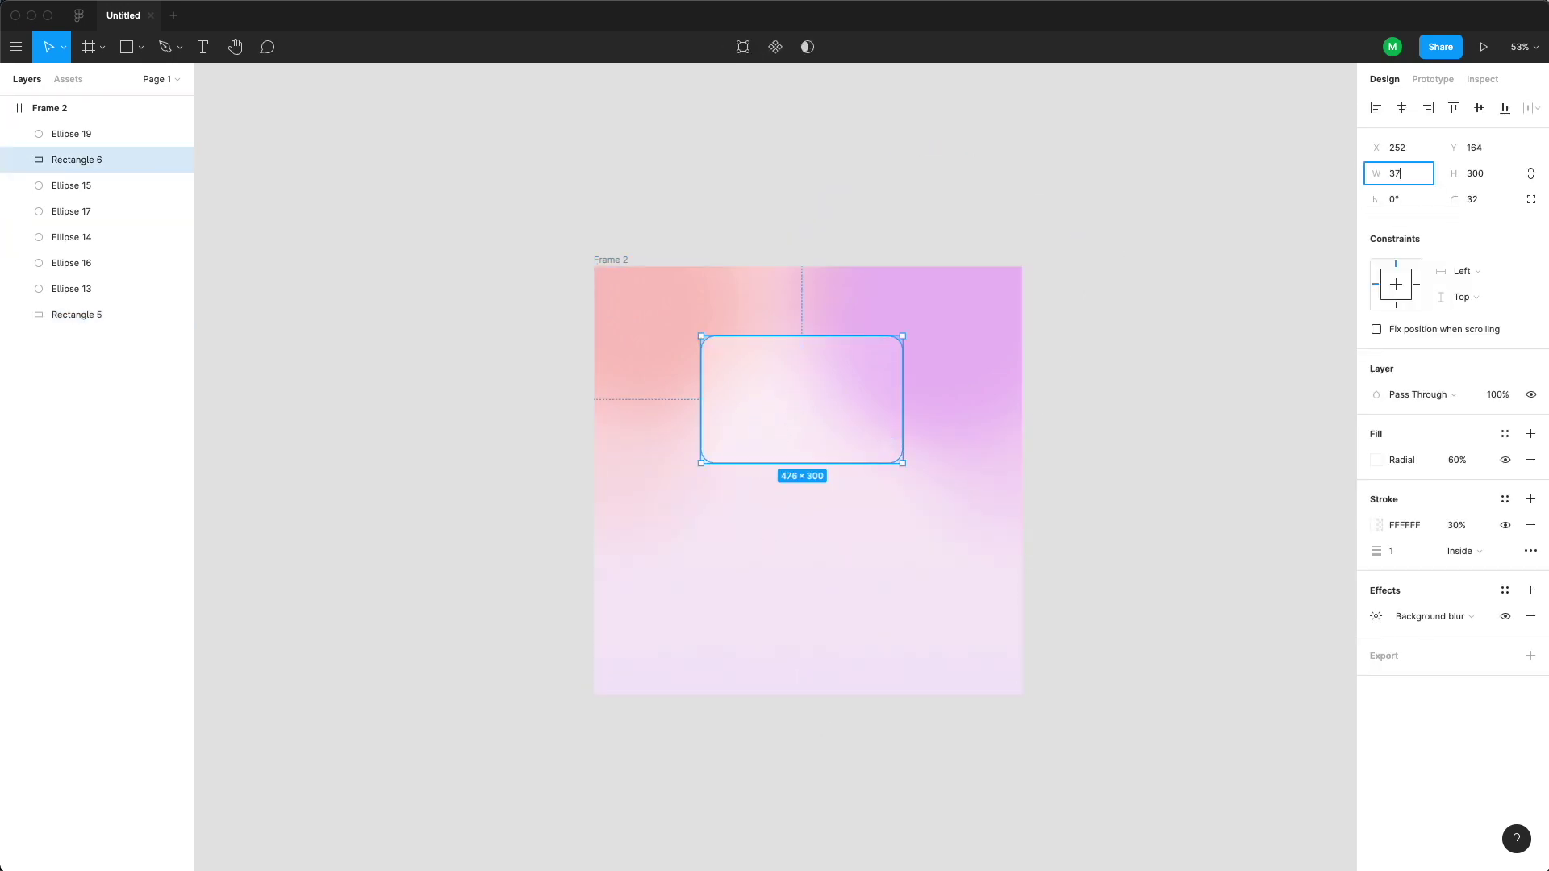
key("Tab")
type("8")
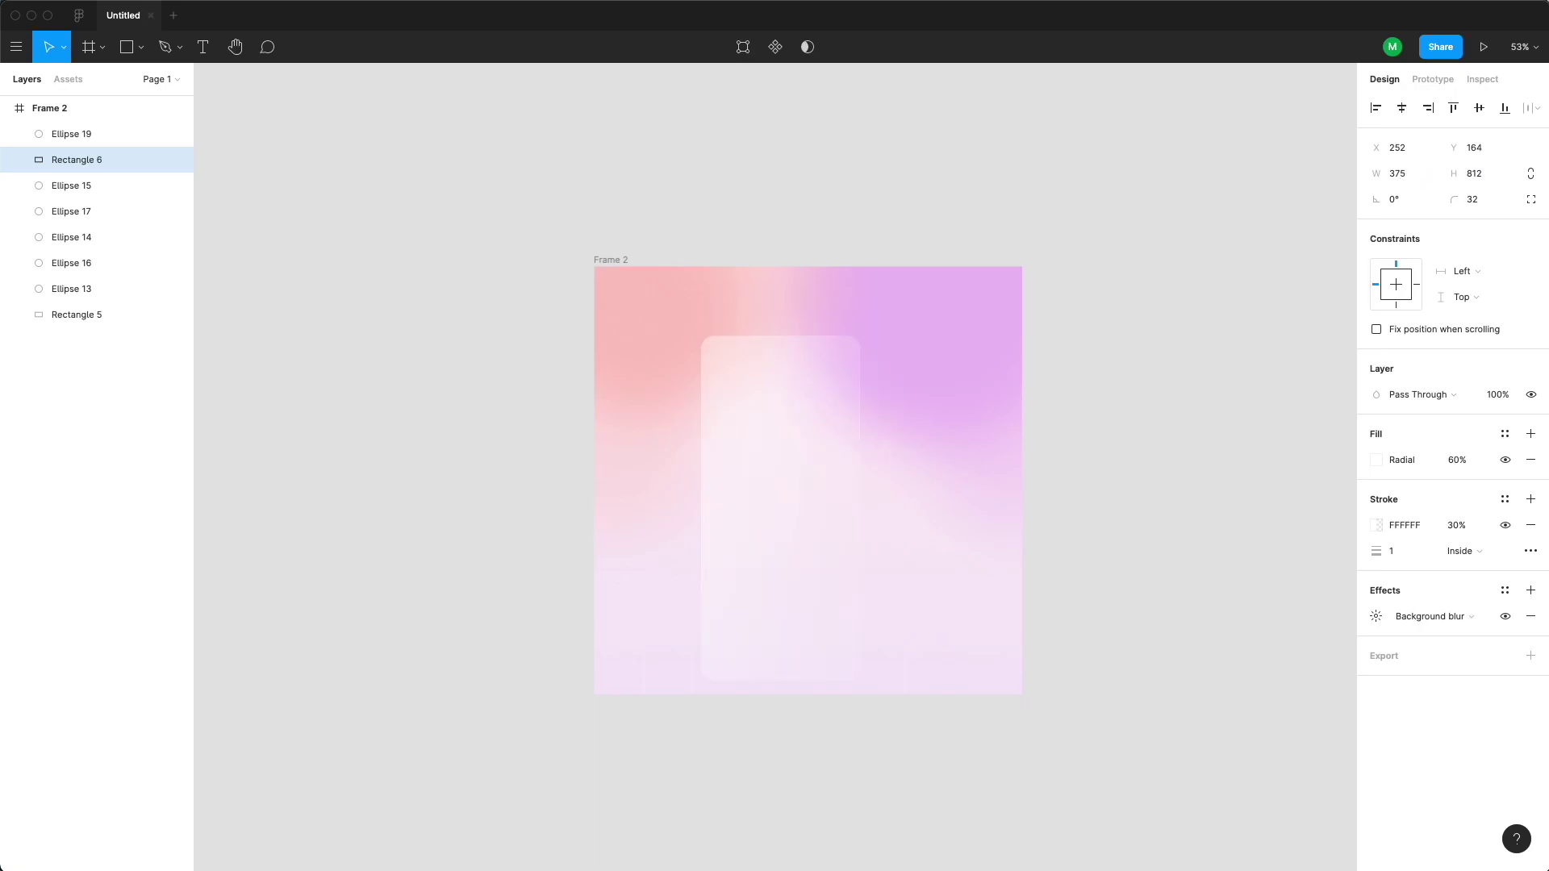
left_click(1210, 638)
left_click_drag(764, 553, 796, 529)
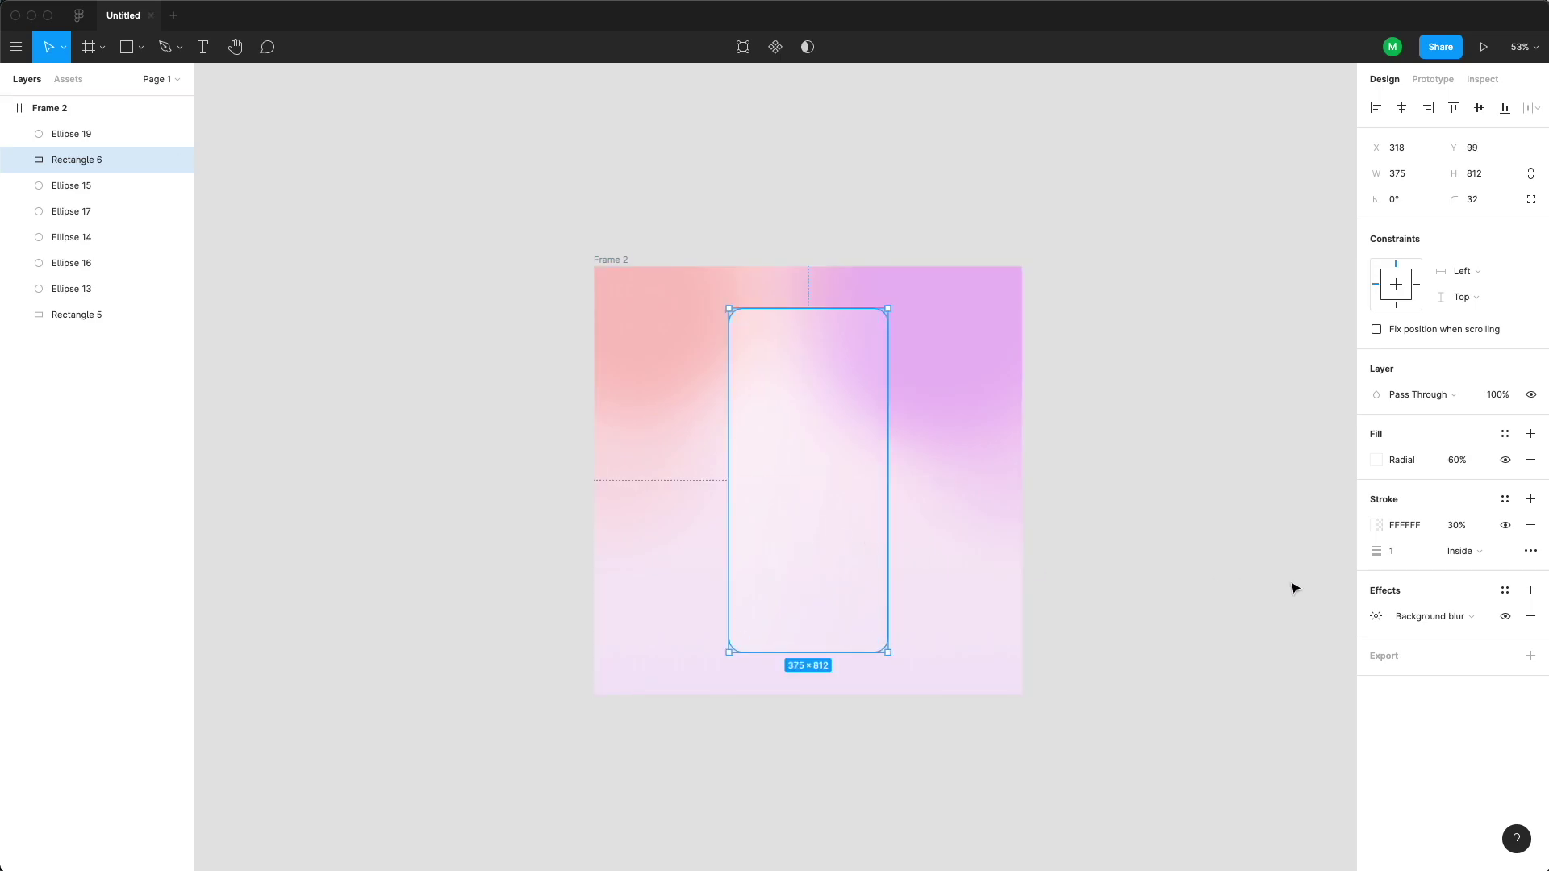
- Change the card's stroke to a linear gradient running diagonally from its upper-left to its lower-right corner
left_click(1378, 524)
left_click(1204, 452)
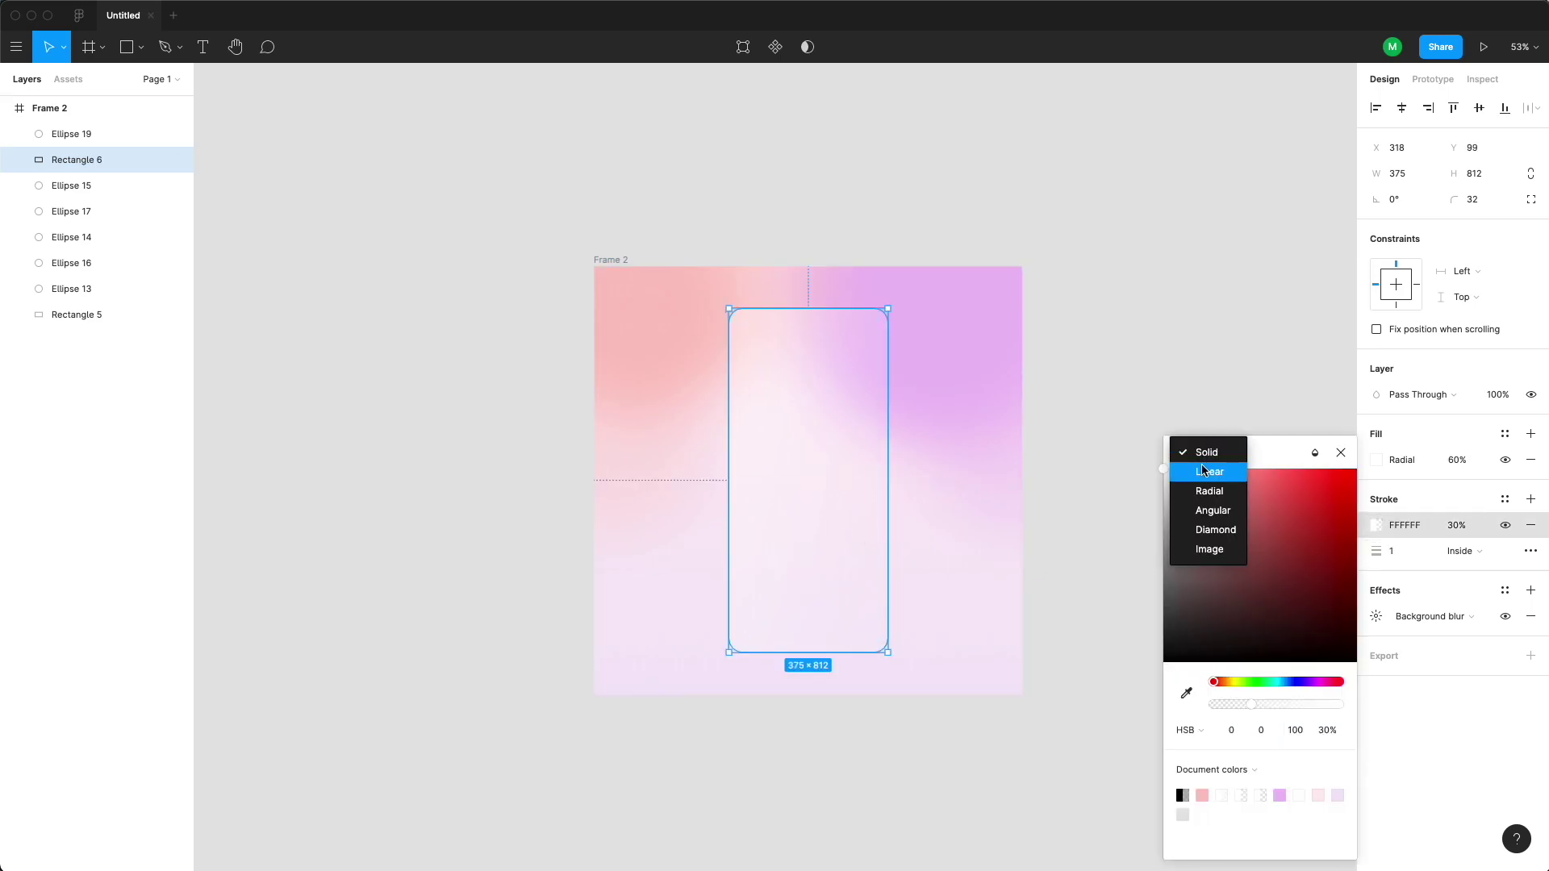
left_click(1204, 472)
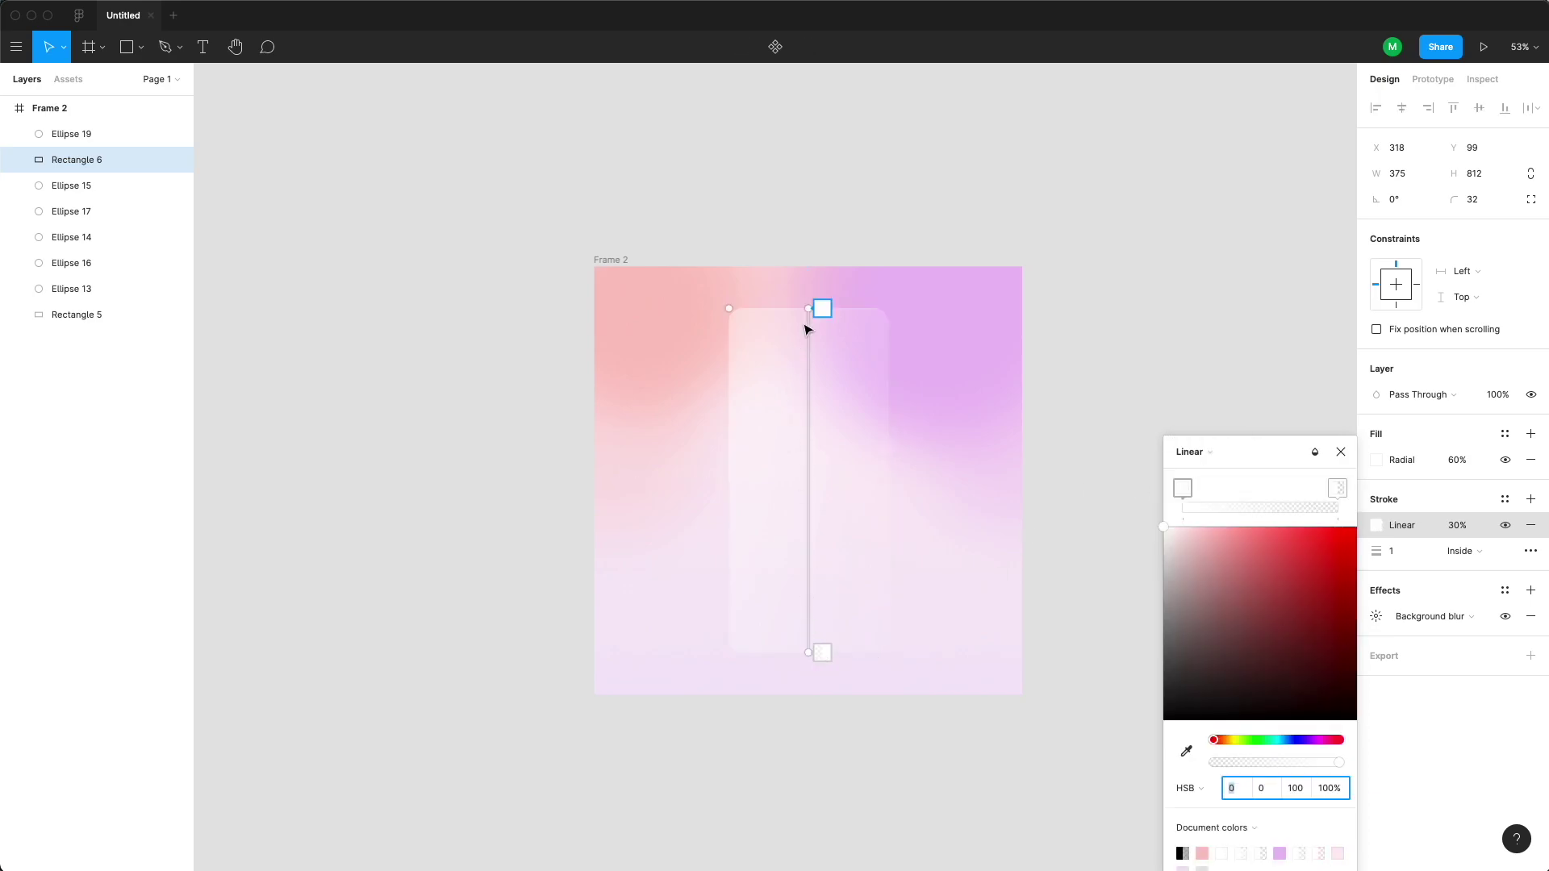
left_click_drag(810, 309, 741, 309)
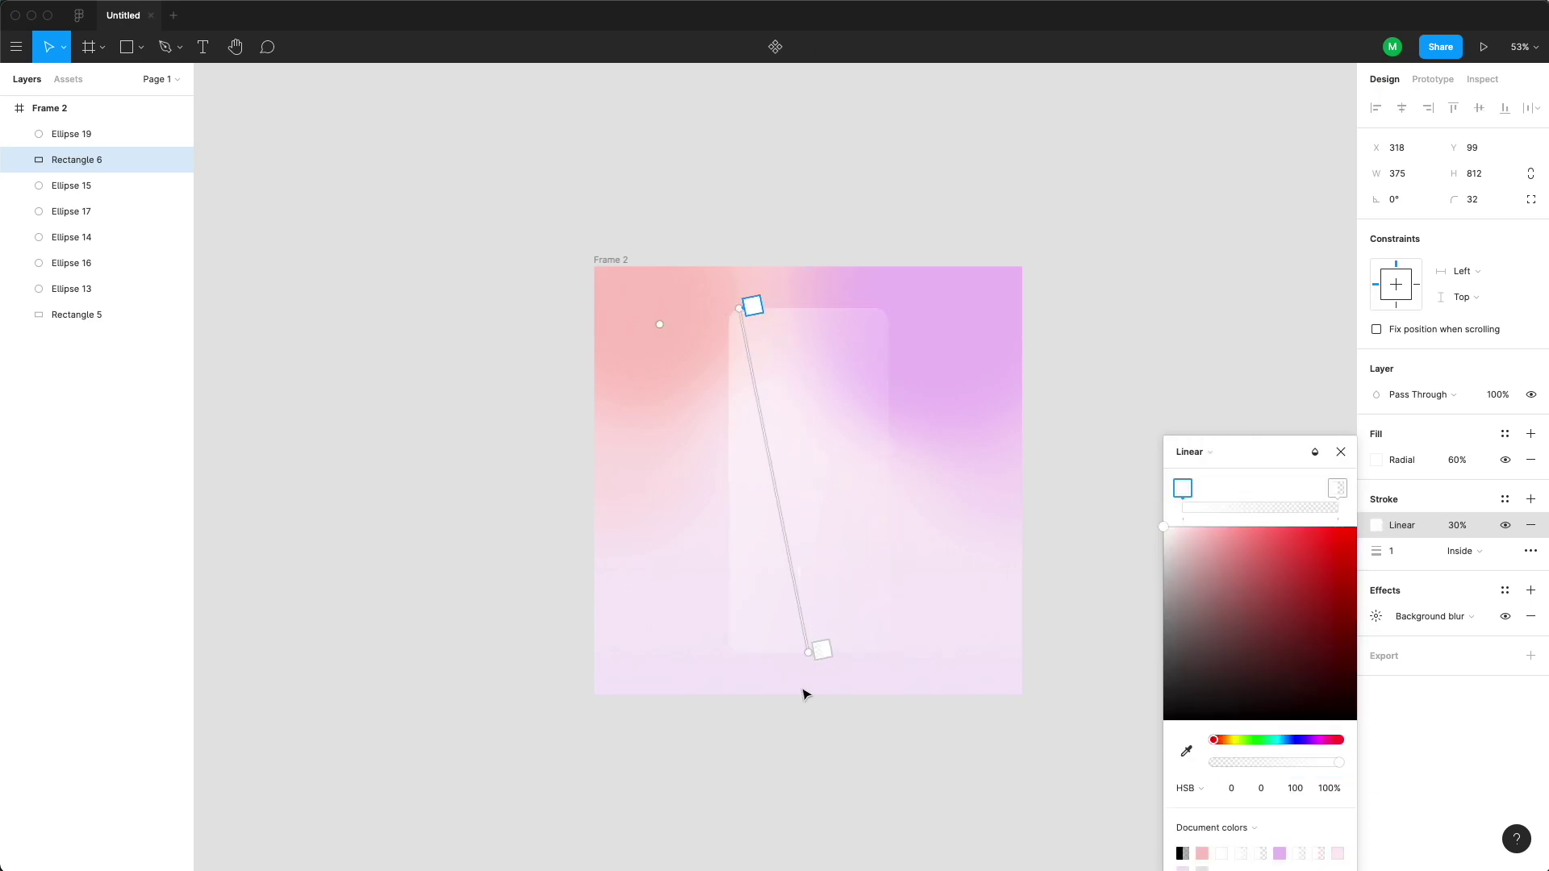
left_click_drag(808, 651, 878, 644)
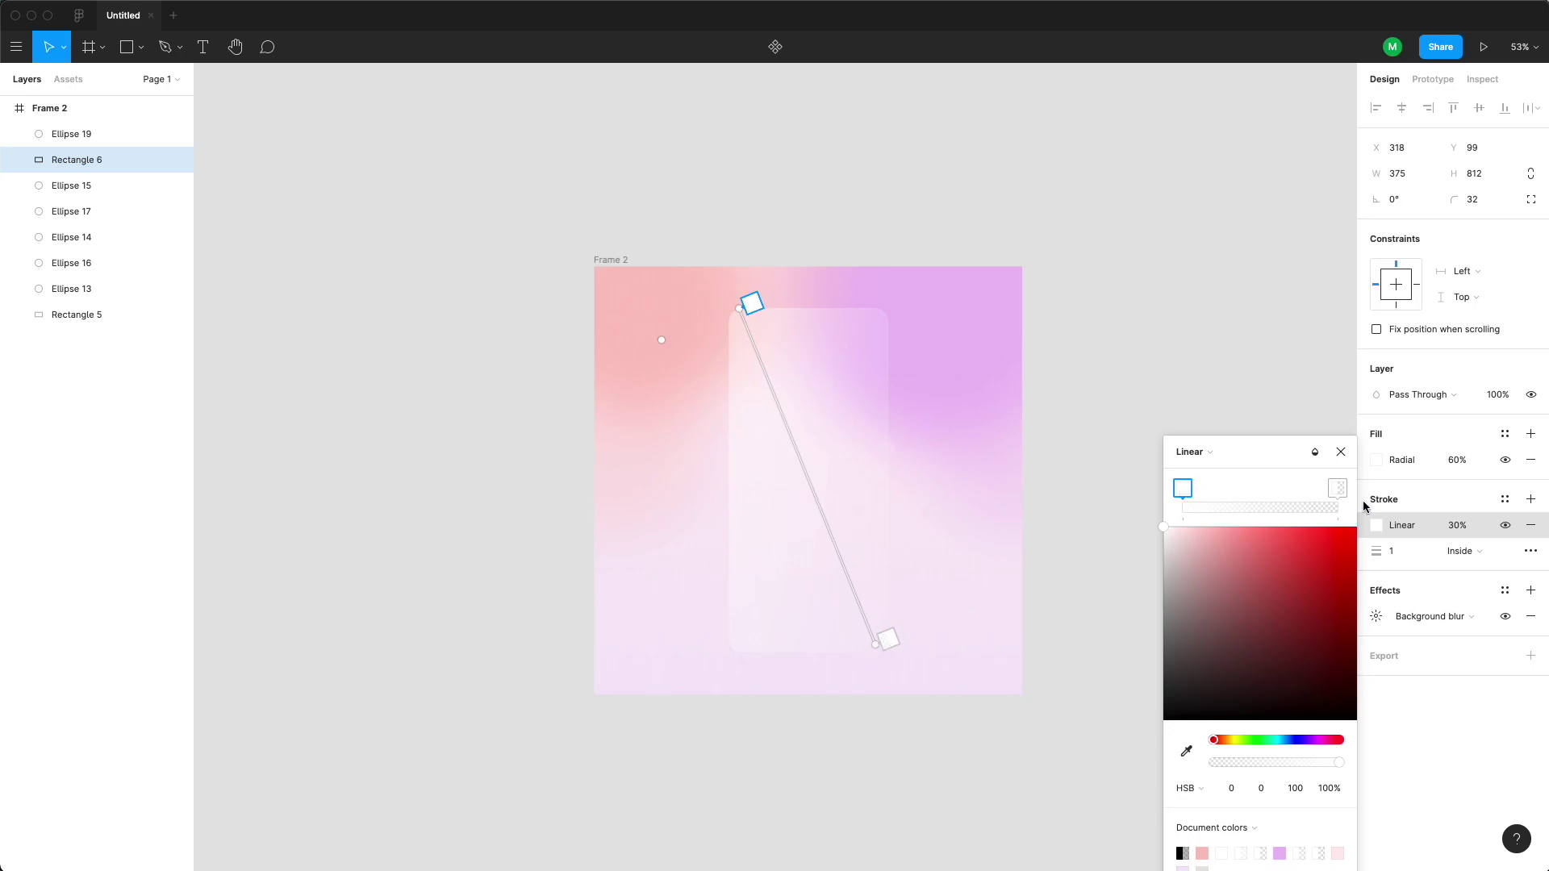
- Set the opacity of the card's gradient stroke to 100%
left_click(1457, 527)
type("10")
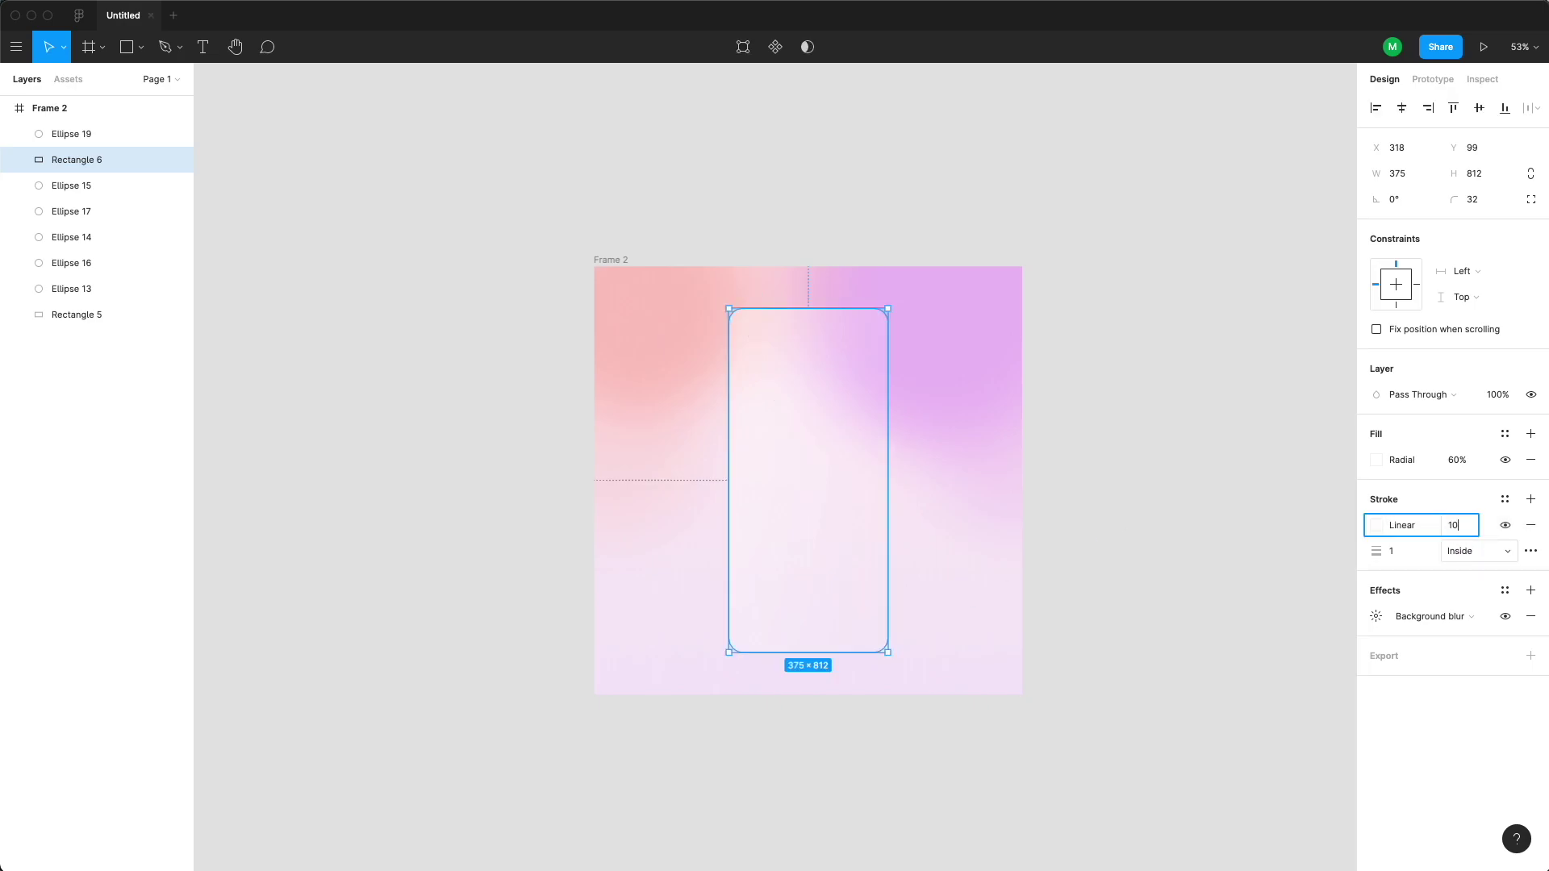
type("0")
key("Return")
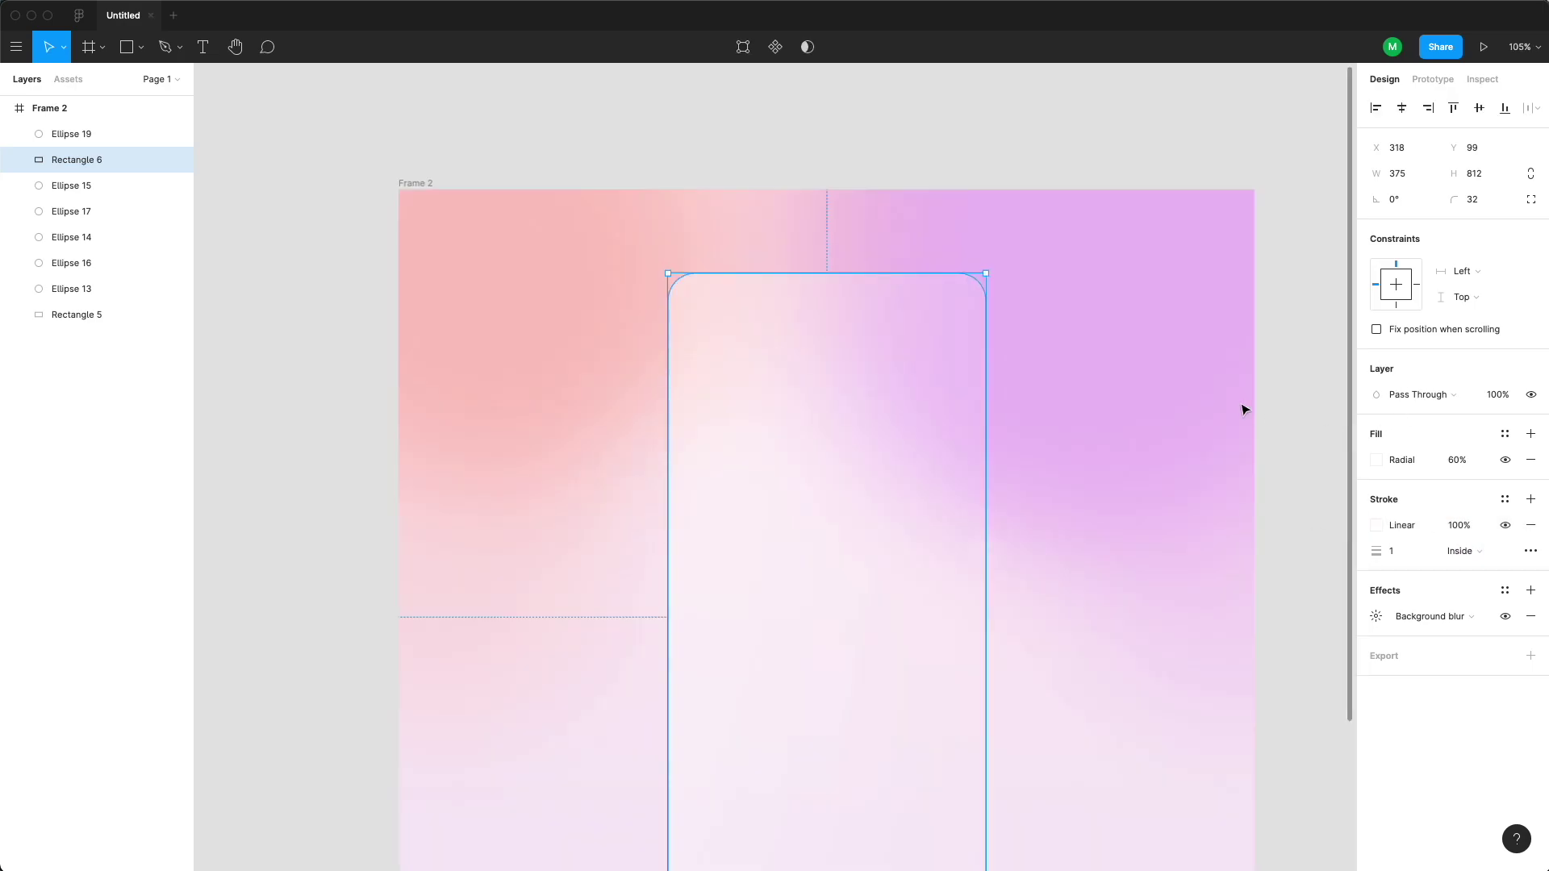
left_click(1241, 408)
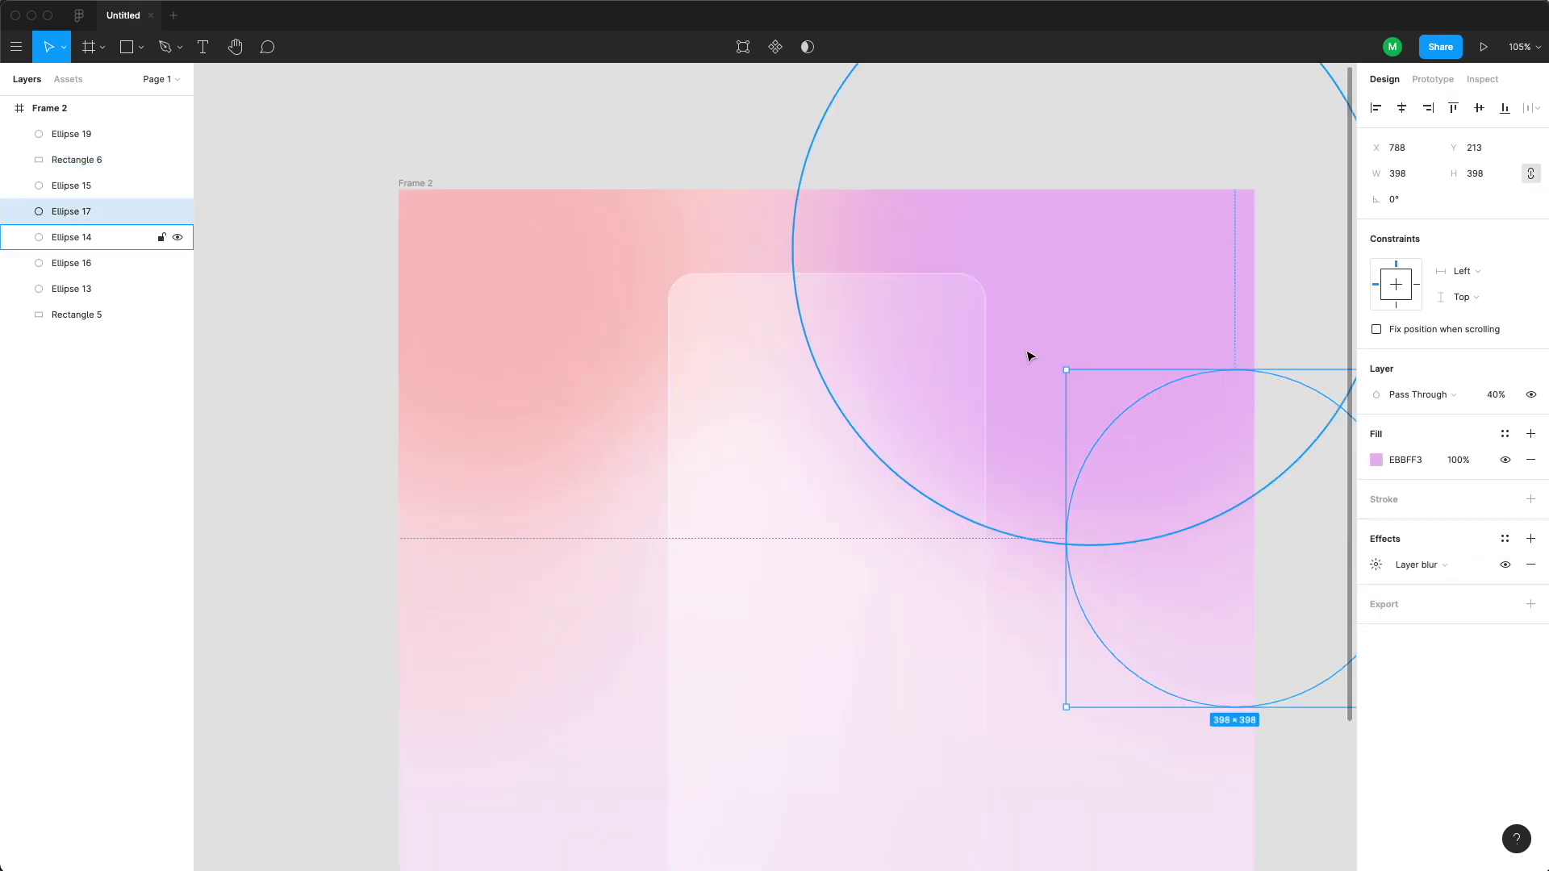
left_click(1040, 128)
scroll(1065, 355, "down", 5)
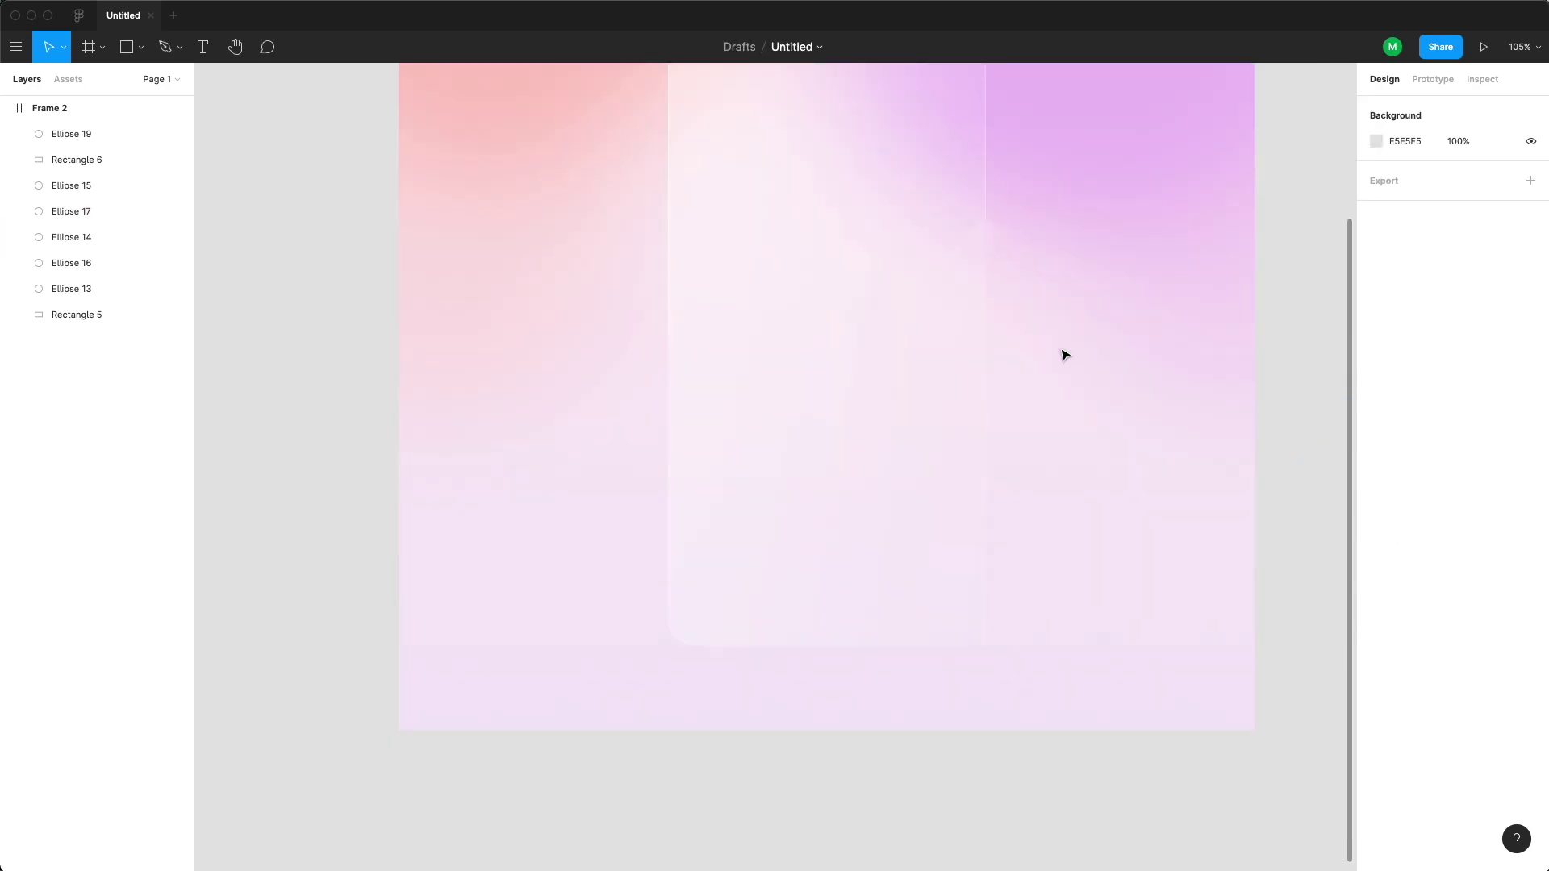
scroll(1062, 352, "up", 5)
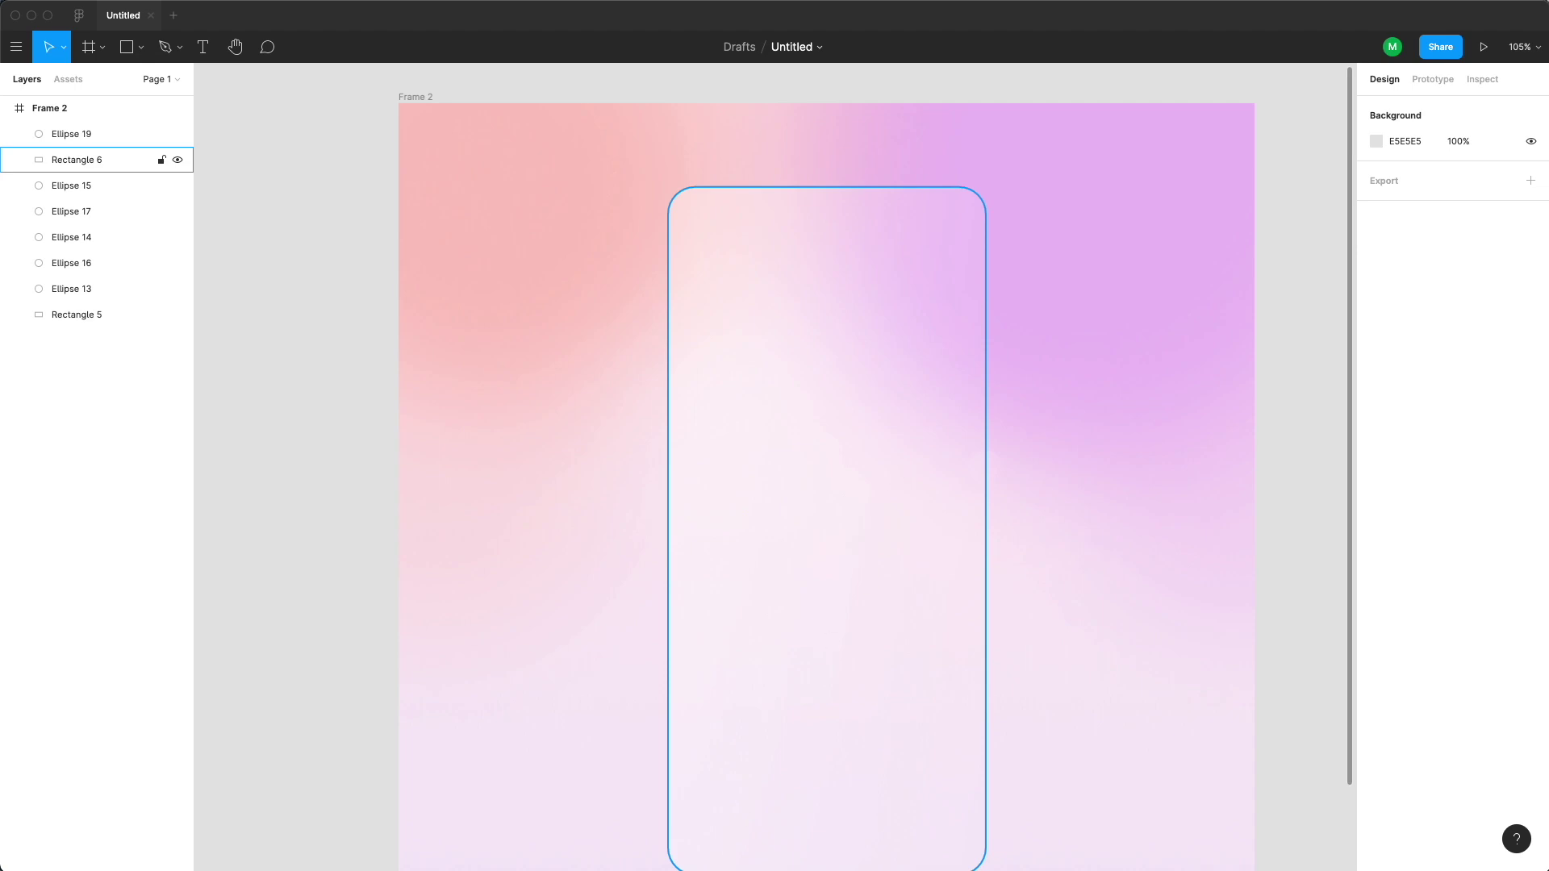
scroll(734, 364, "up", 1)
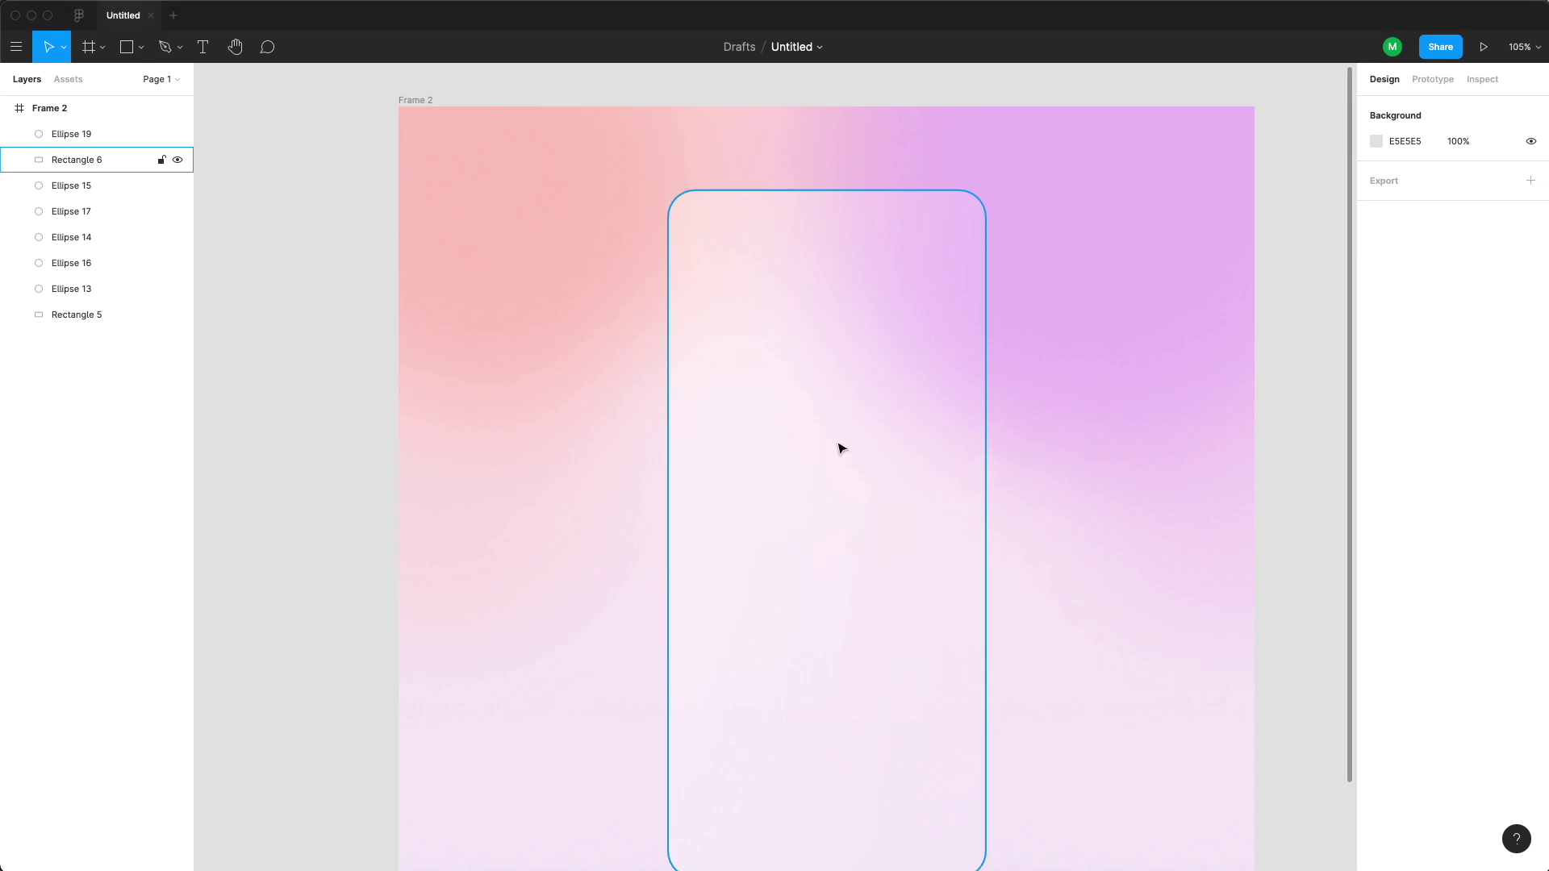
scroll(841, 449, "down", 2)
key("t")
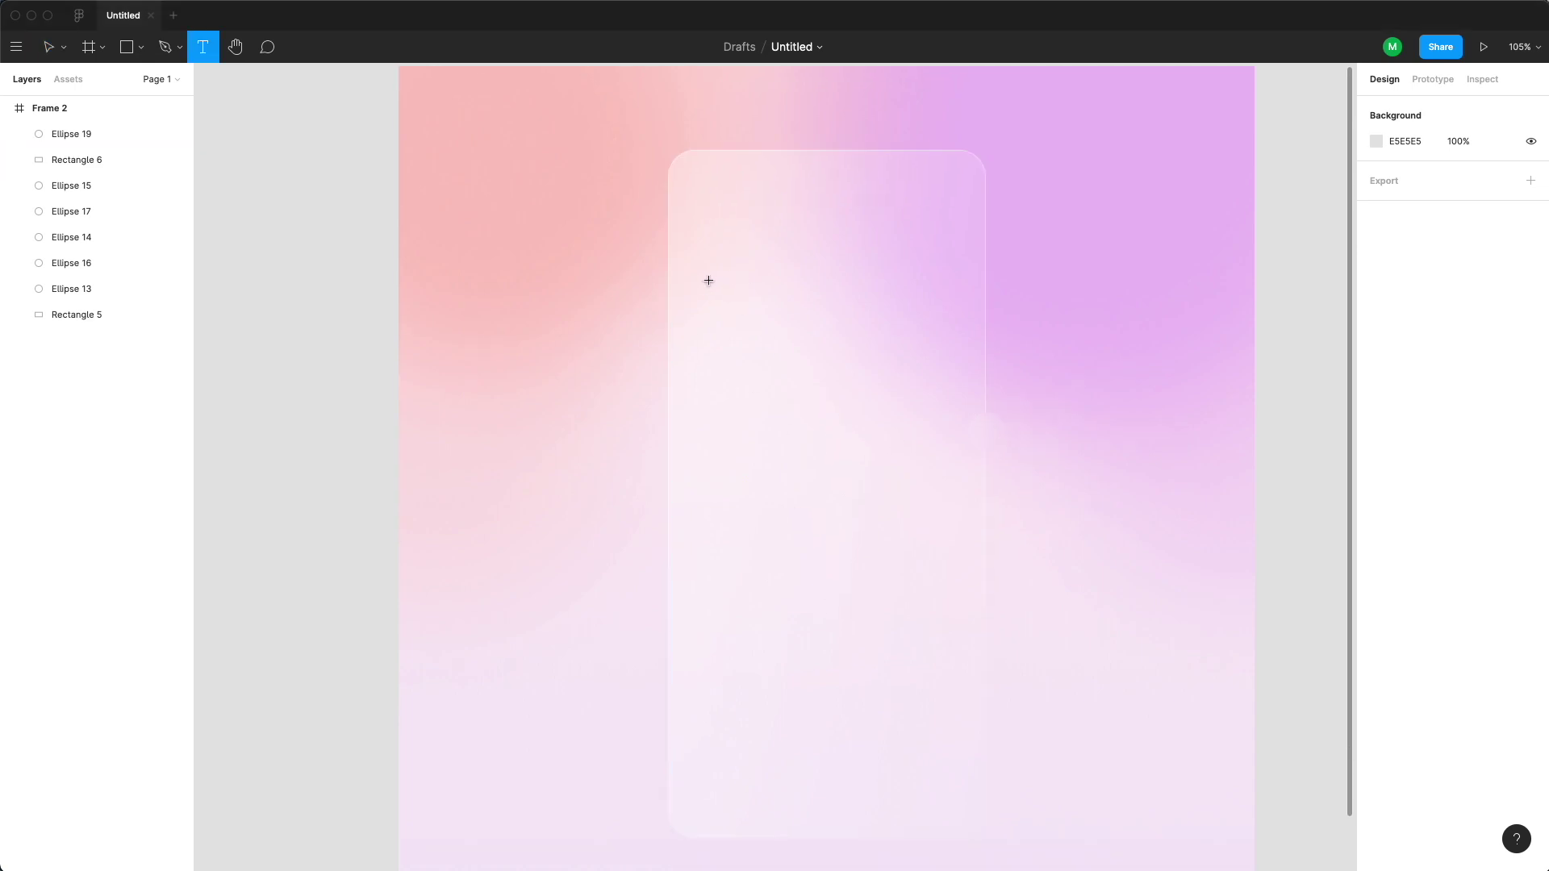
key("v")
left_click(709, 283)
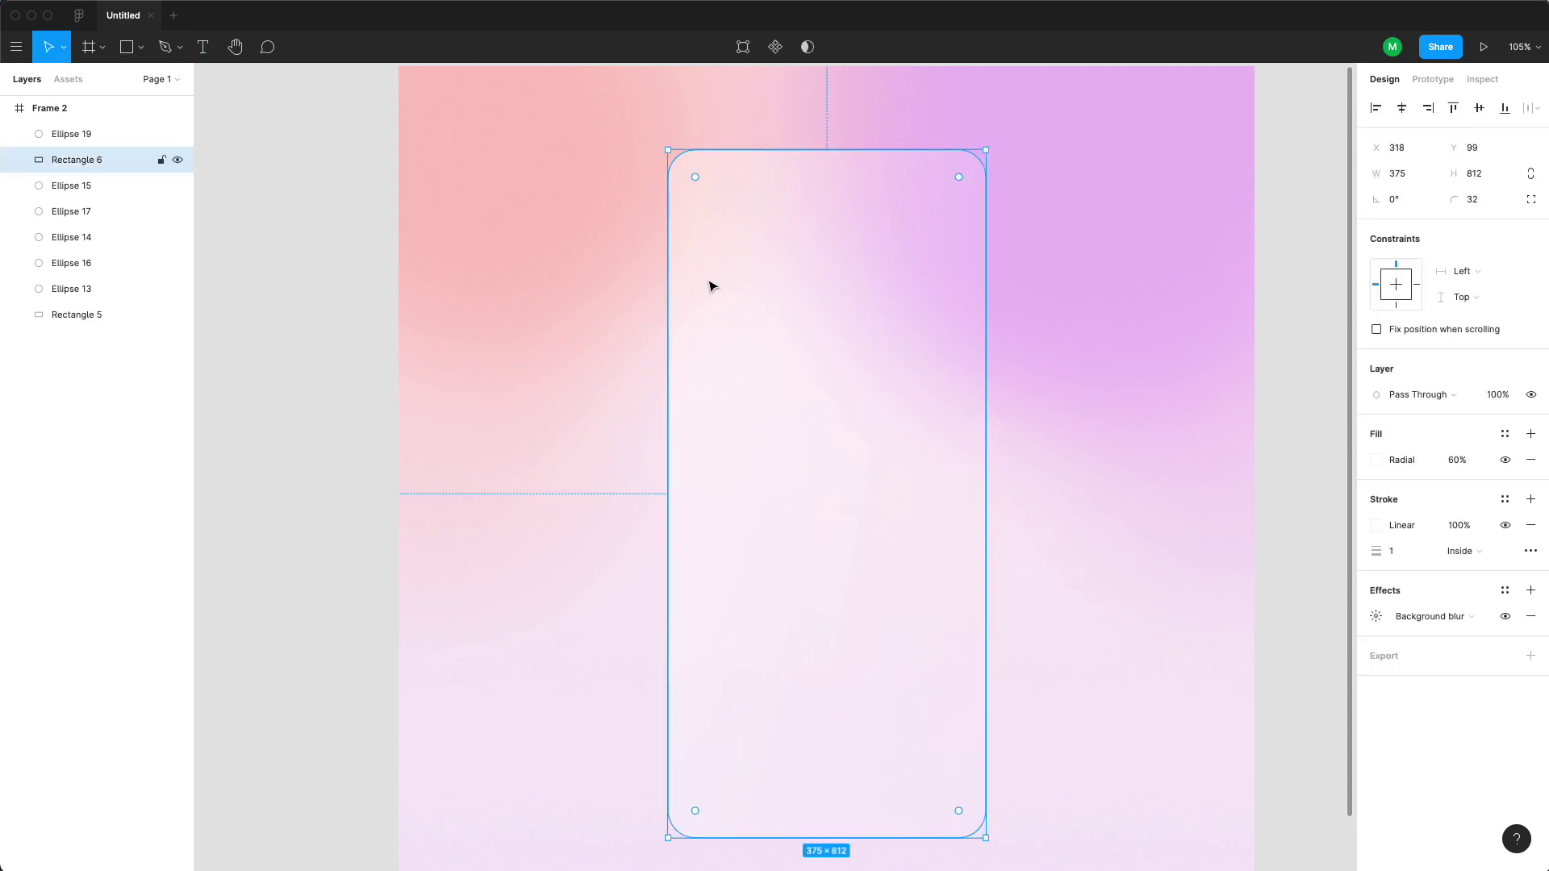
- Draw a 32 × 32 square inside the card's left edge and fill it with red FF0303
key("r")
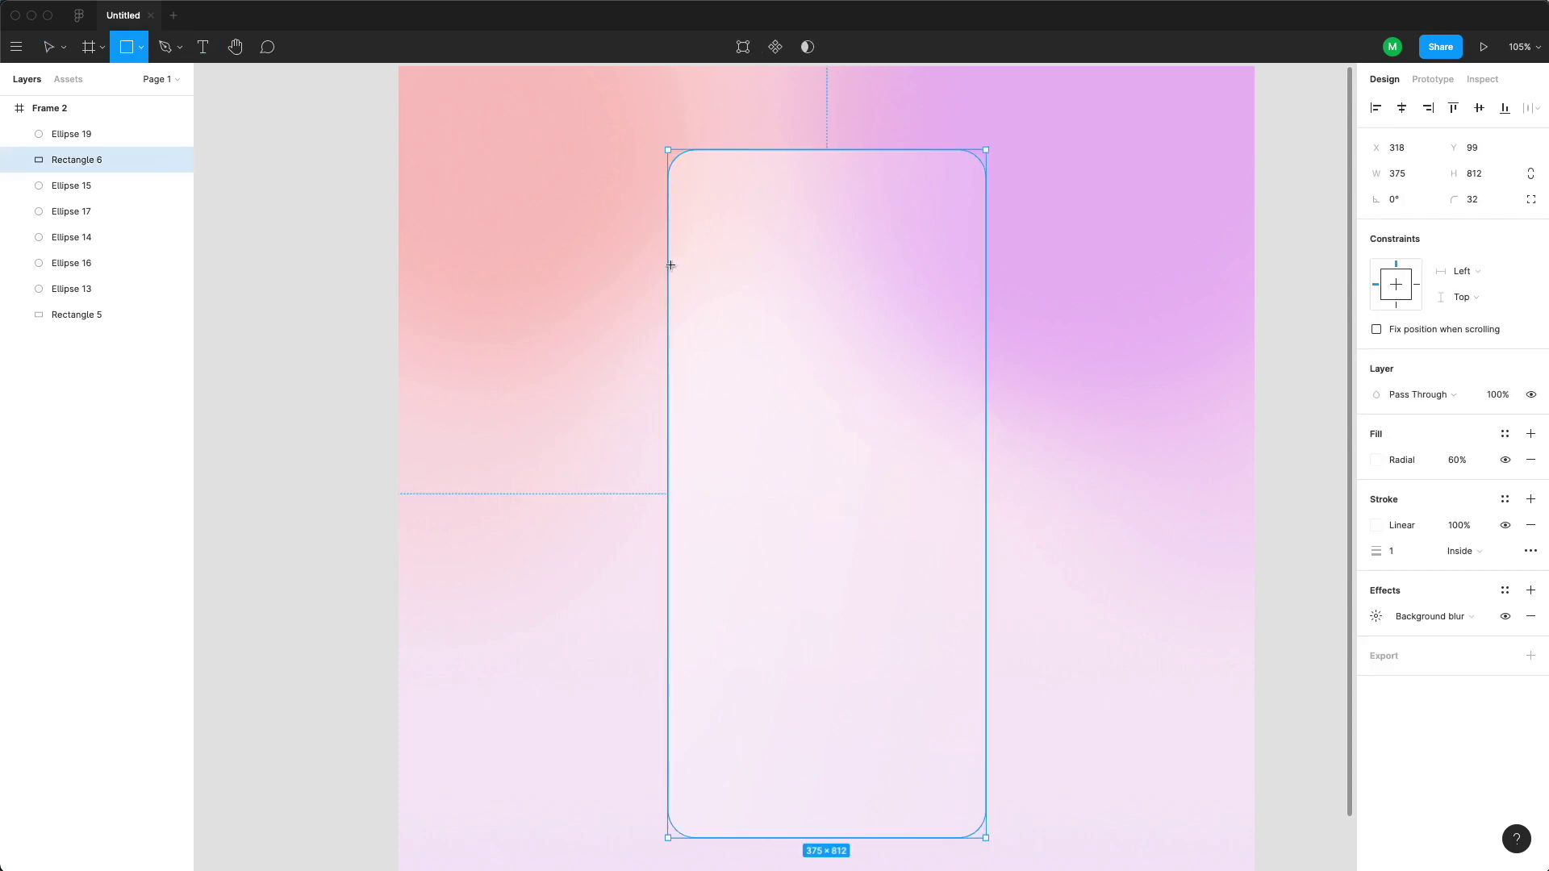
mouse_move(681, 276)
left_mouse_down()
mouse_move(705, 292)
mouse_move(695, 284)
left_mouse_up()
left_click(1376, 461)
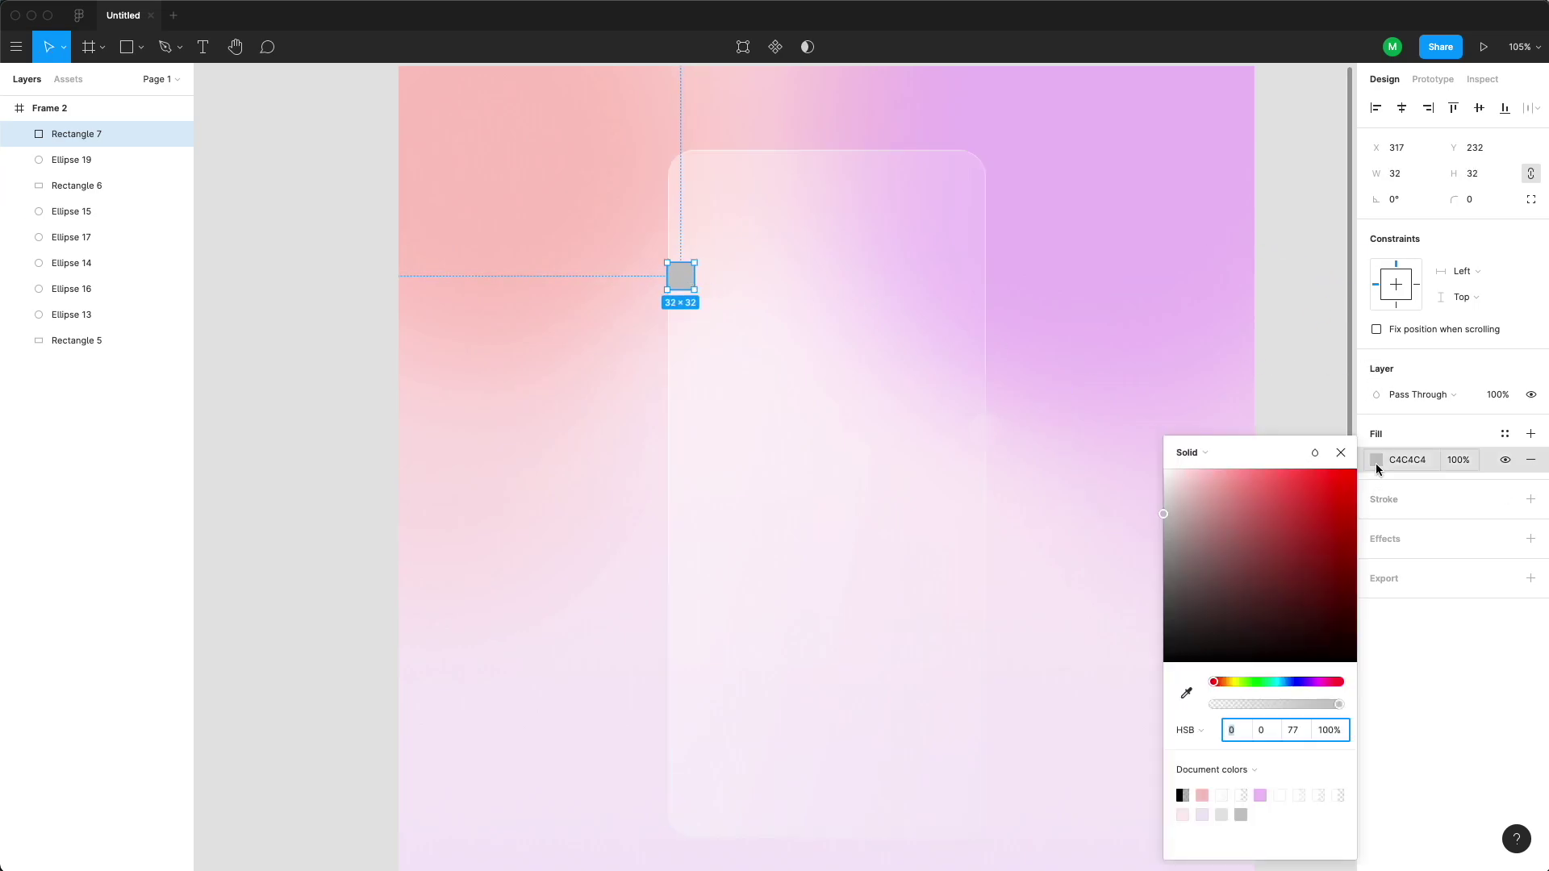
left_click(1345, 493)
left_click(419, 319)
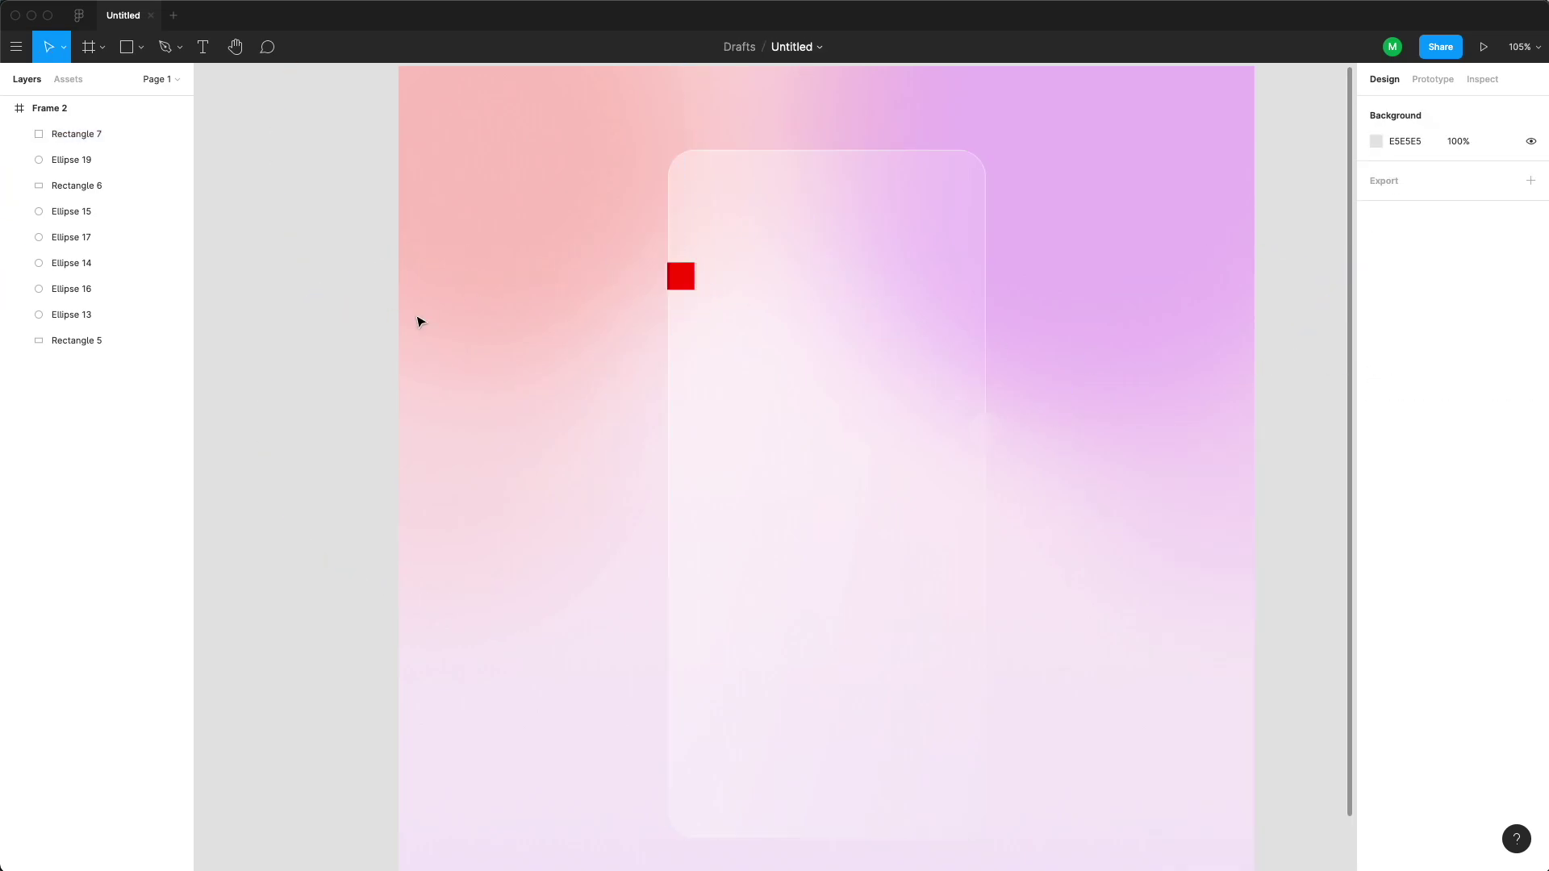
- Duplicate the red square and place the copy level with it against the card's right edge
left_click(693, 289)
key("super+d")
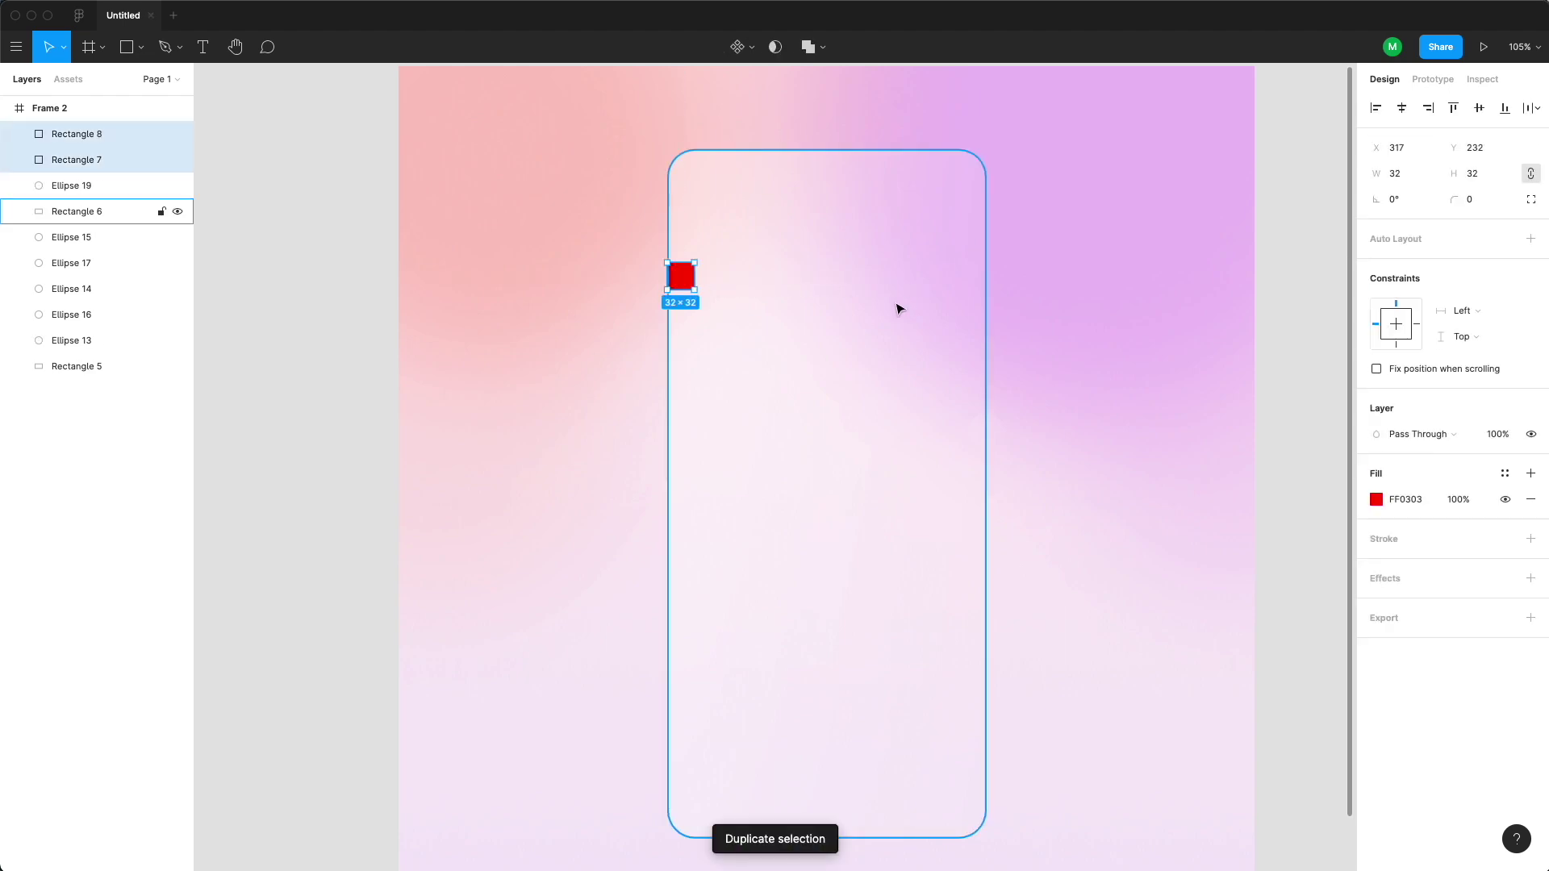
key("Escape")
left_click(686, 283)
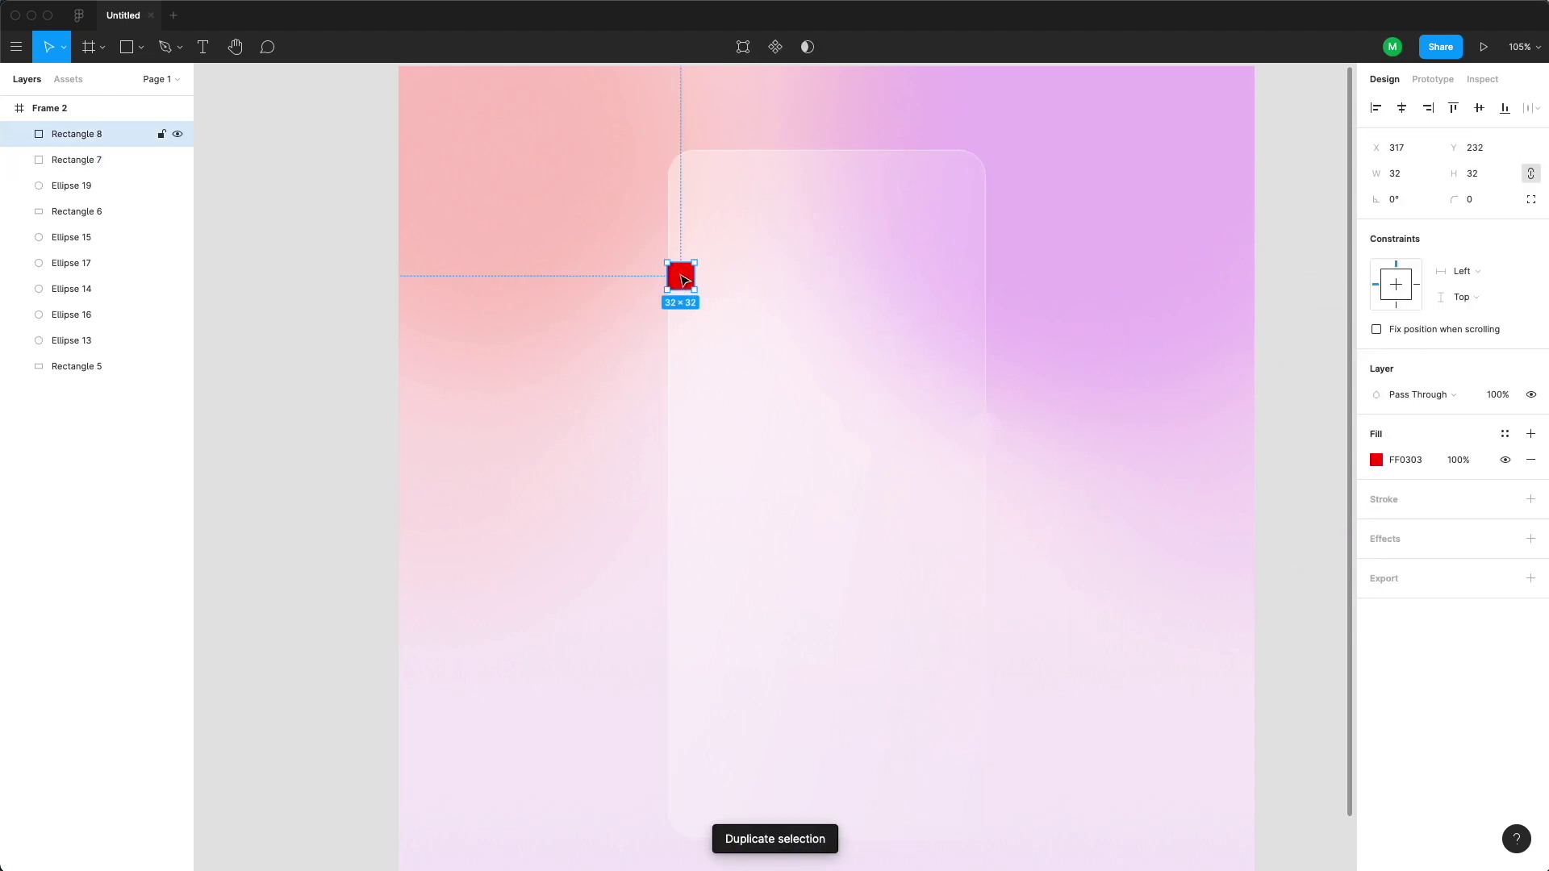
left_click_drag(684, 282, 972, 292)
- Add a one-line greeting with the person's first name in black Semibold 20 text beside the card's left red square
key("t")
left_click(697, 283)
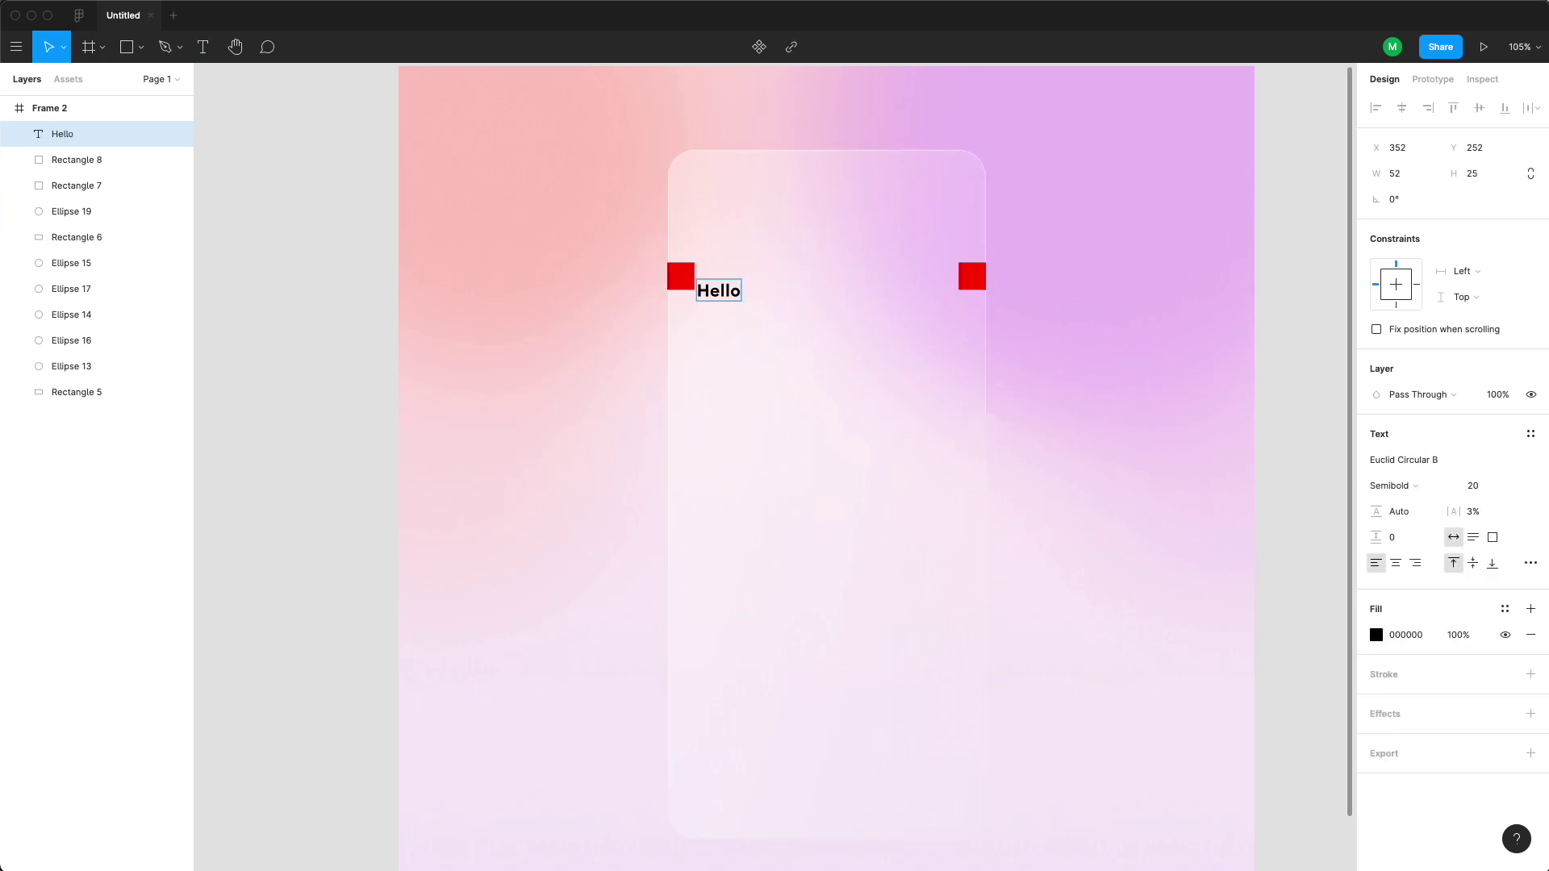
key("Escape")
- Draw a 313 × 54 rectangle beneath the greeting, spanning between the two red squares, with a corner radius of 32
mouse_move(762, 294)
left_mouse_down()
mouse_move(761, 277)
mouse_move(752, 330)
mouse_move(957, 336)
left_mouse_up()
key("r")
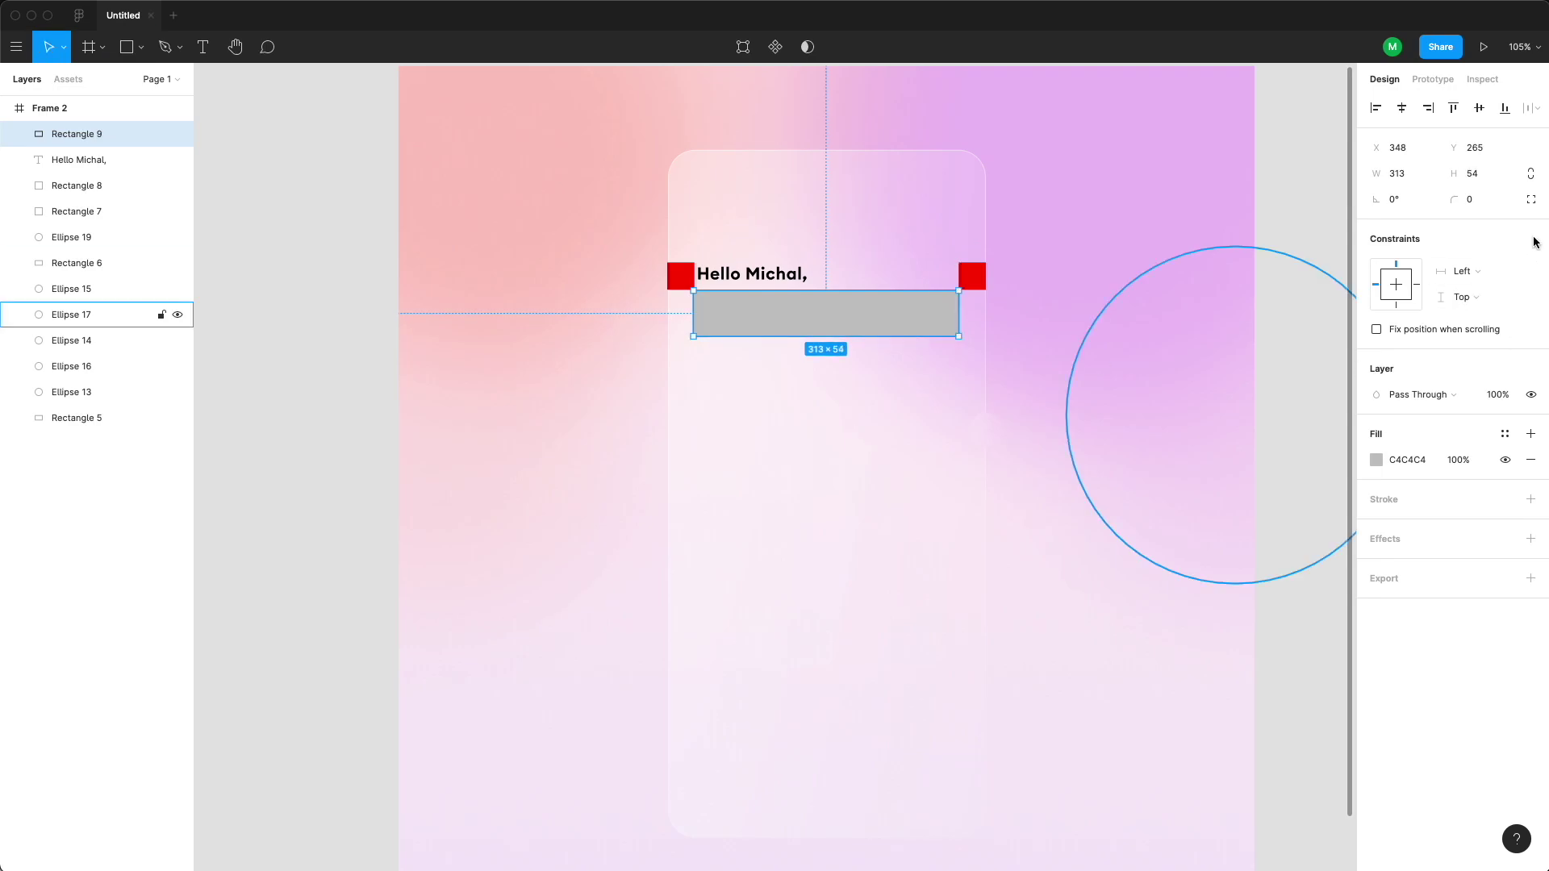
type("32")
key("Return")
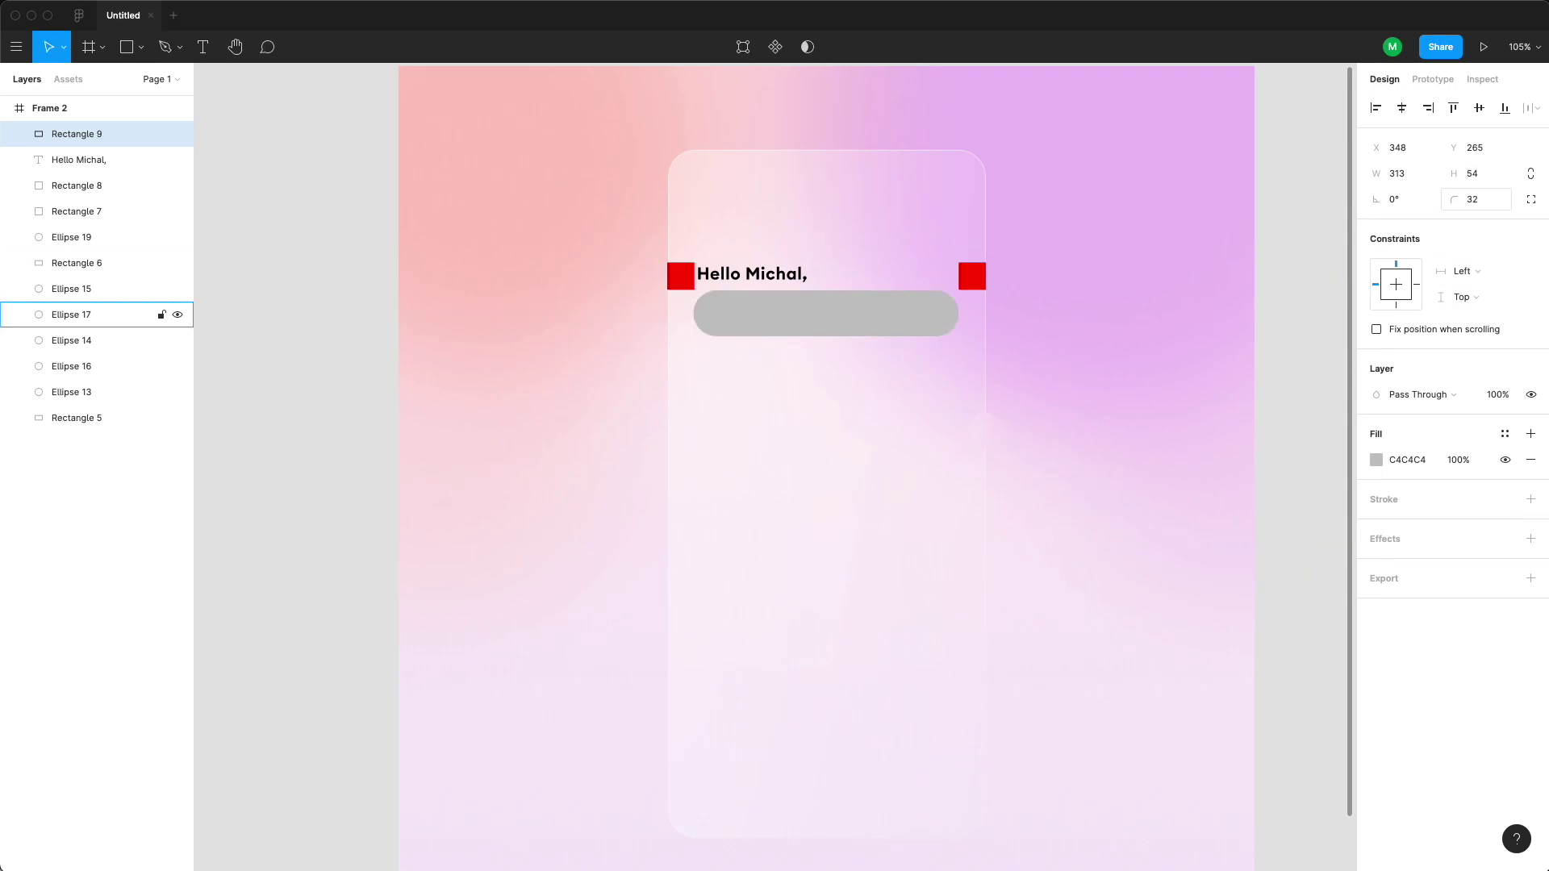
- Set the rectangle's corner radius to 8 and fill it with white FFFFFF
left_click(1482, 200)
key("Return")
left_click(1482, 200)
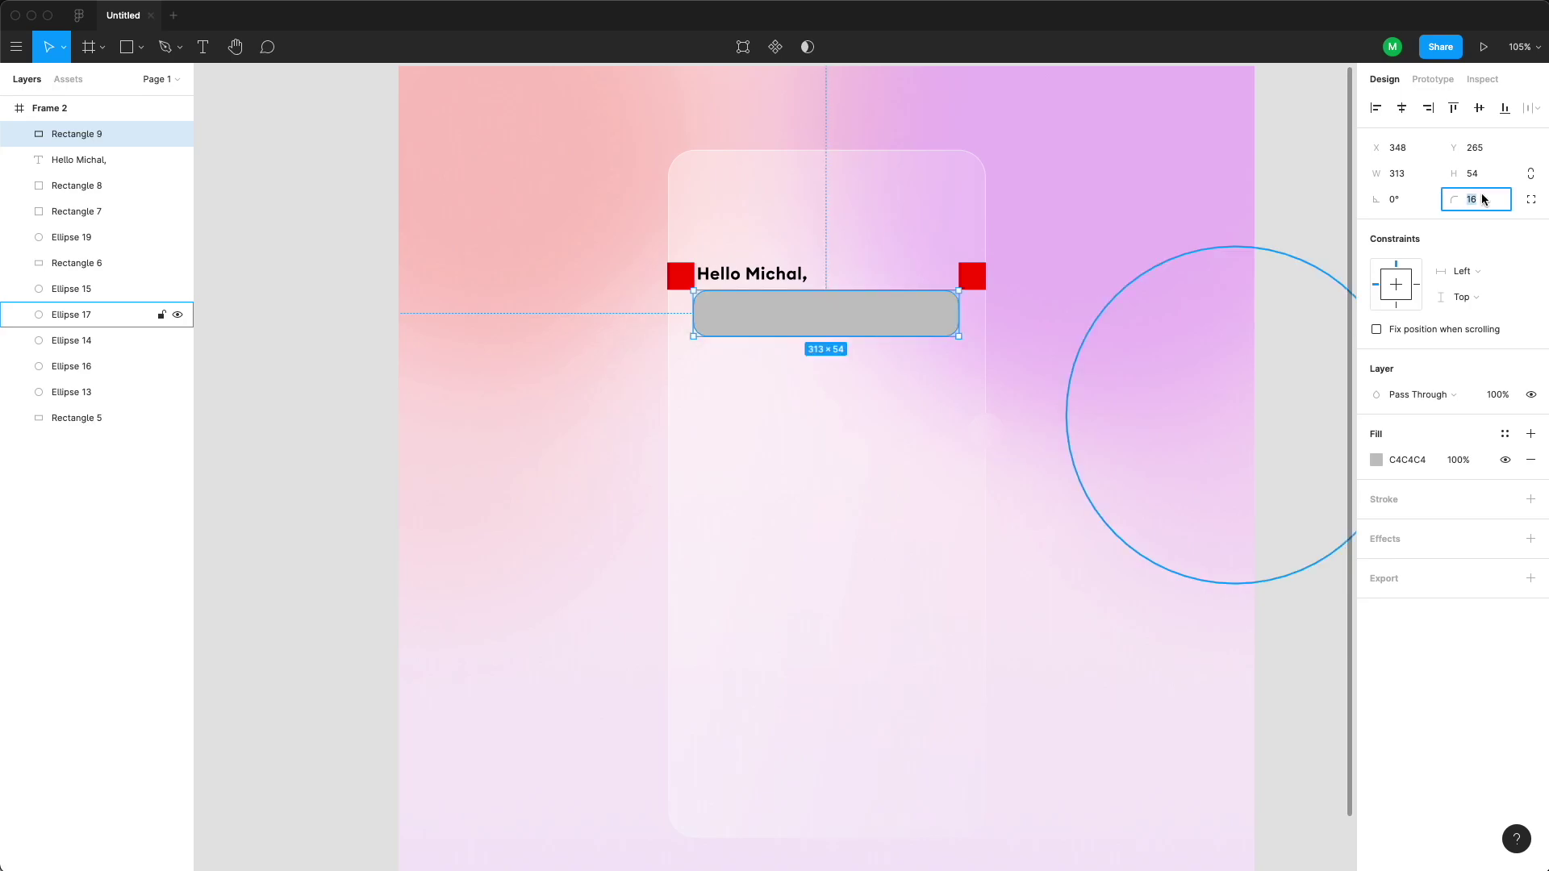
key("Return")
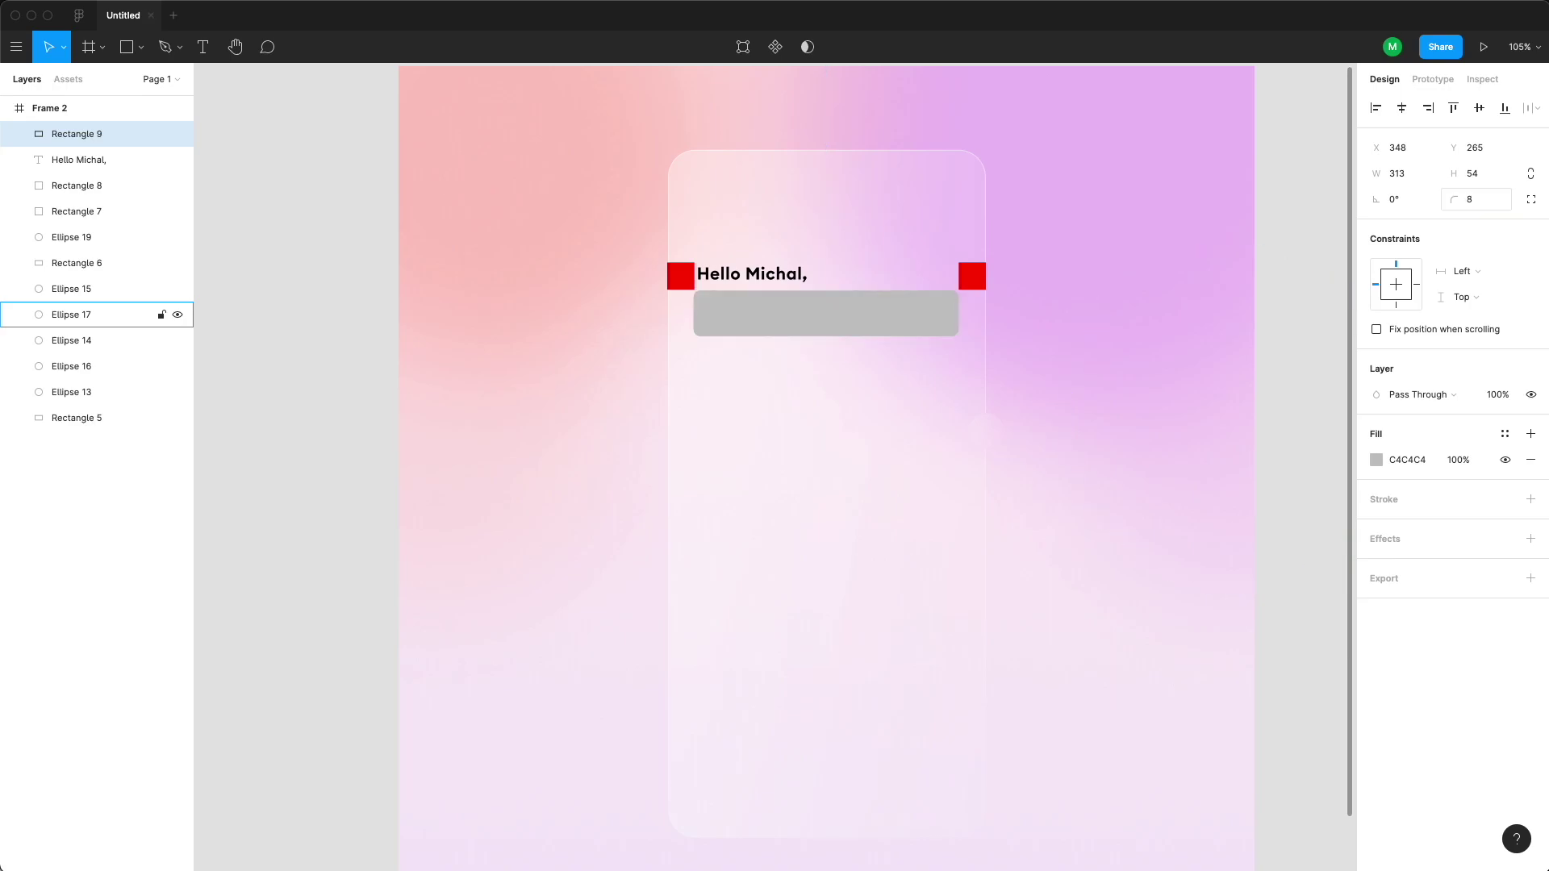
left_click(1378, 459)
left_click_drag(1257, 509, 1160, 453)
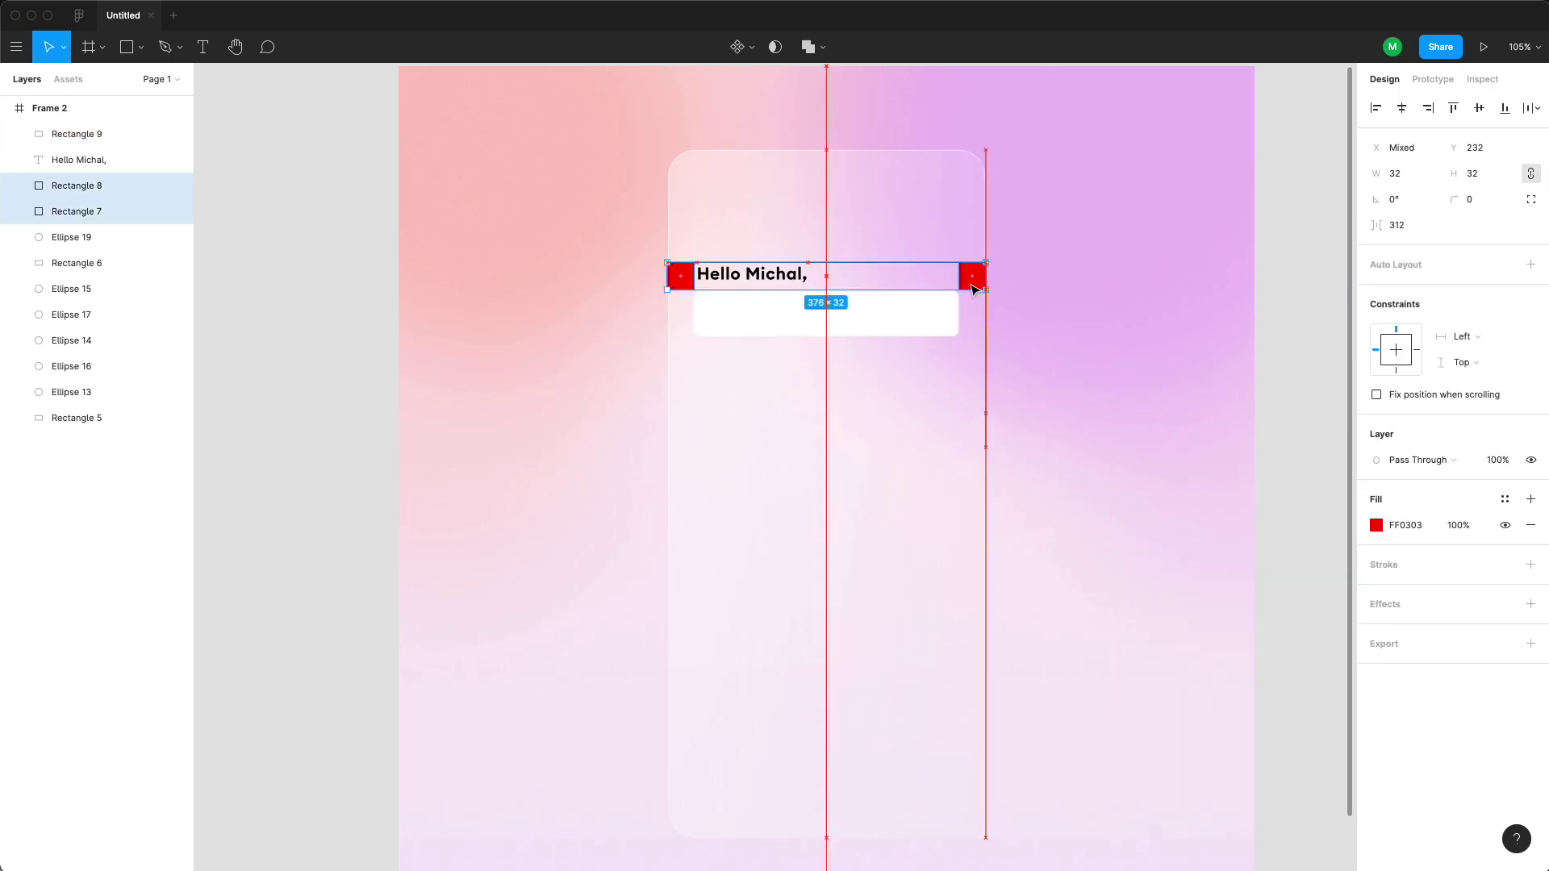
- Move both red squares out of the card to the area above it, and nudge the greeting left to X 350
left_click_drag(975, 286, 1212, 108)
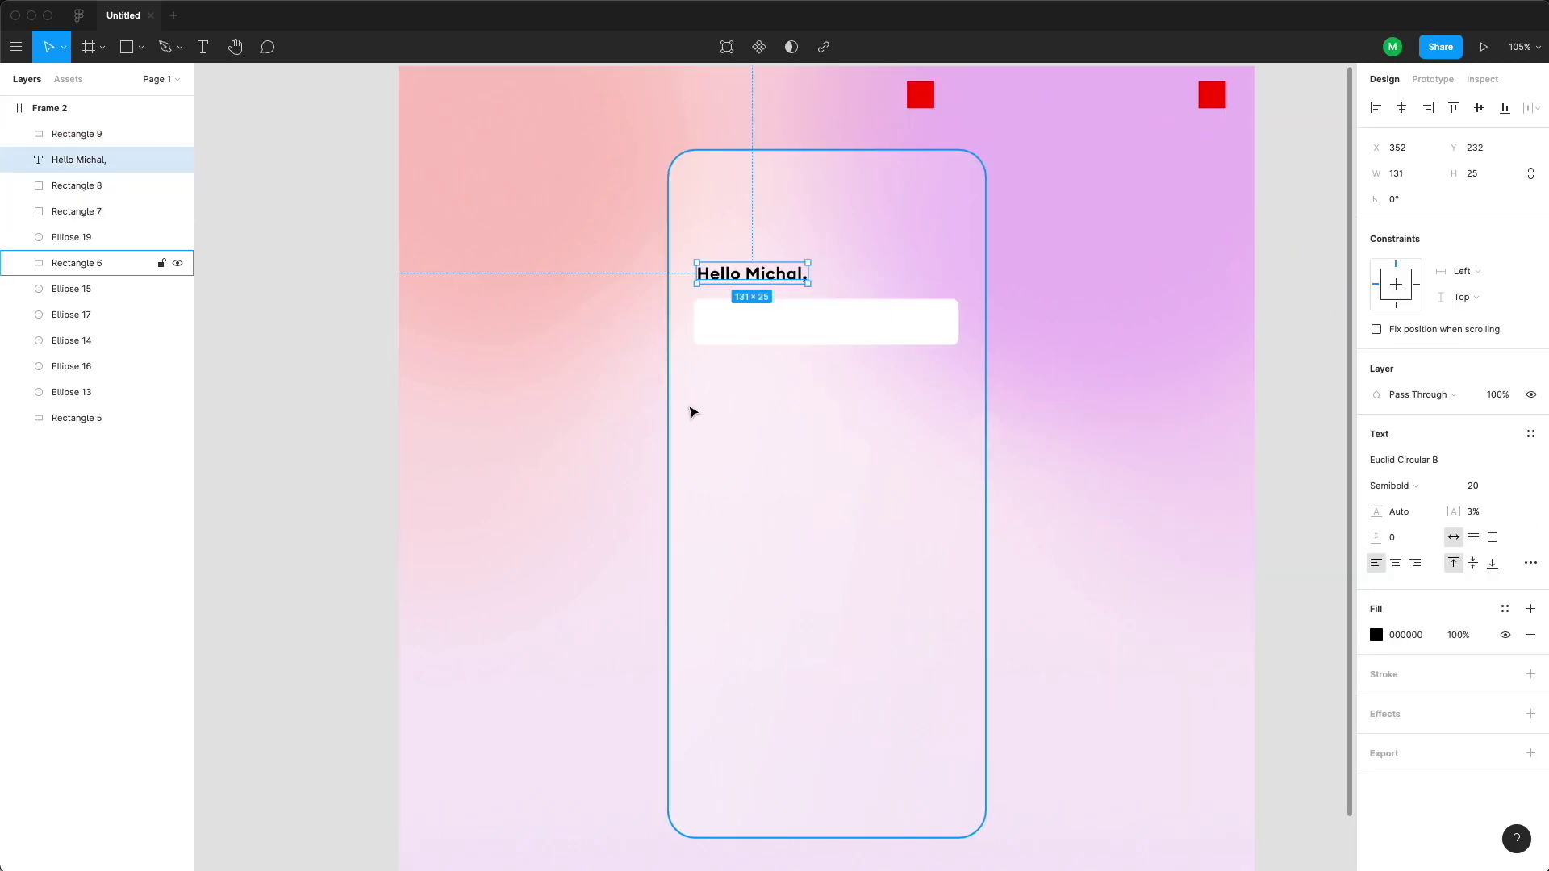
key("alt")
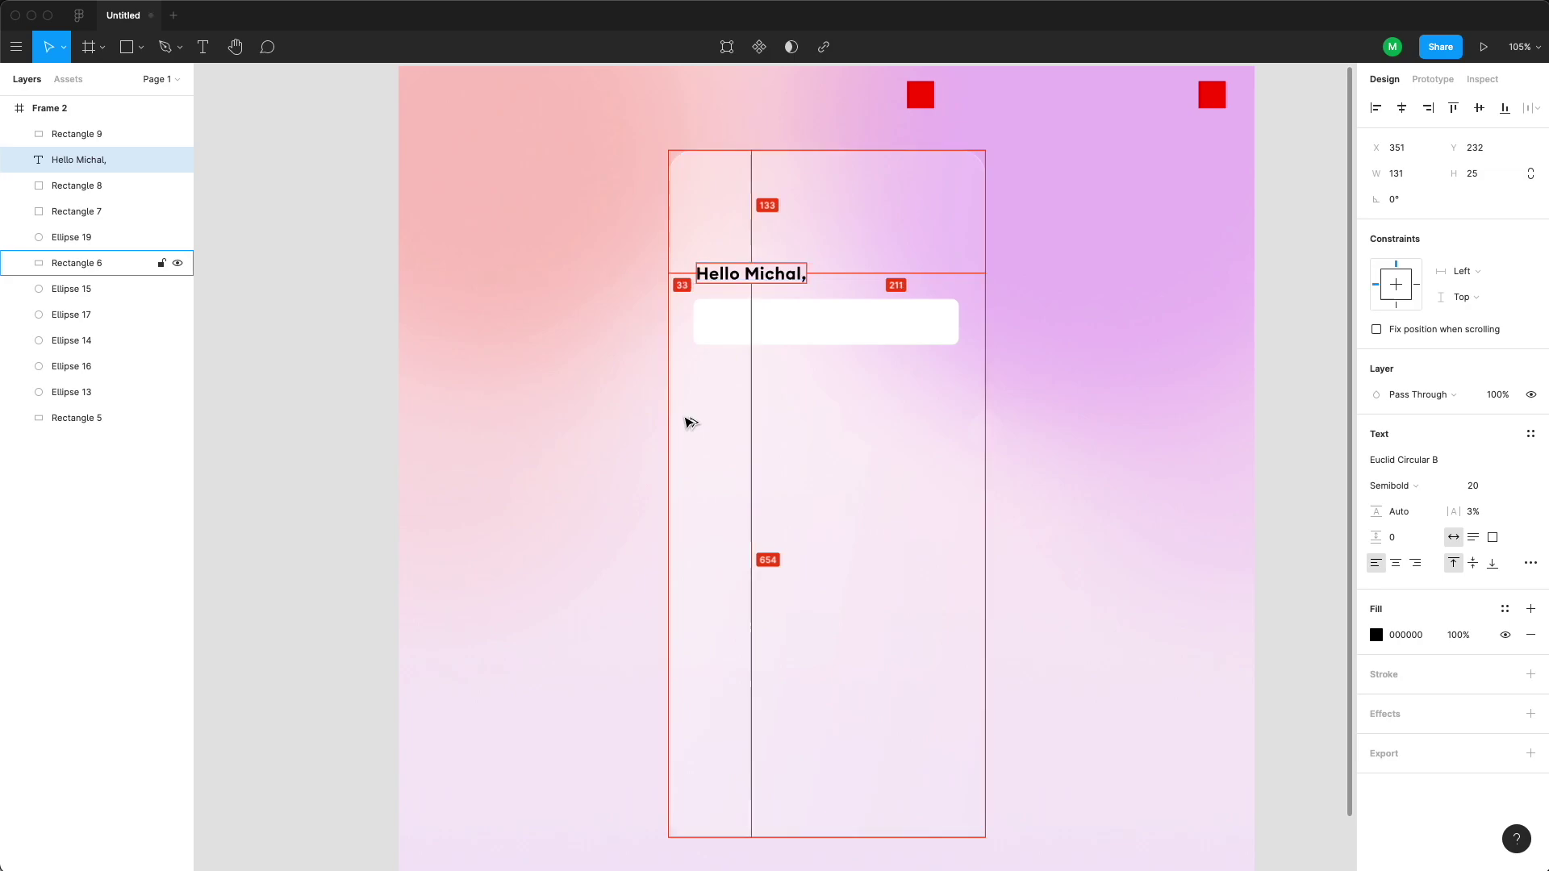
key("Left")
key("Left")
left_click(782, 330)
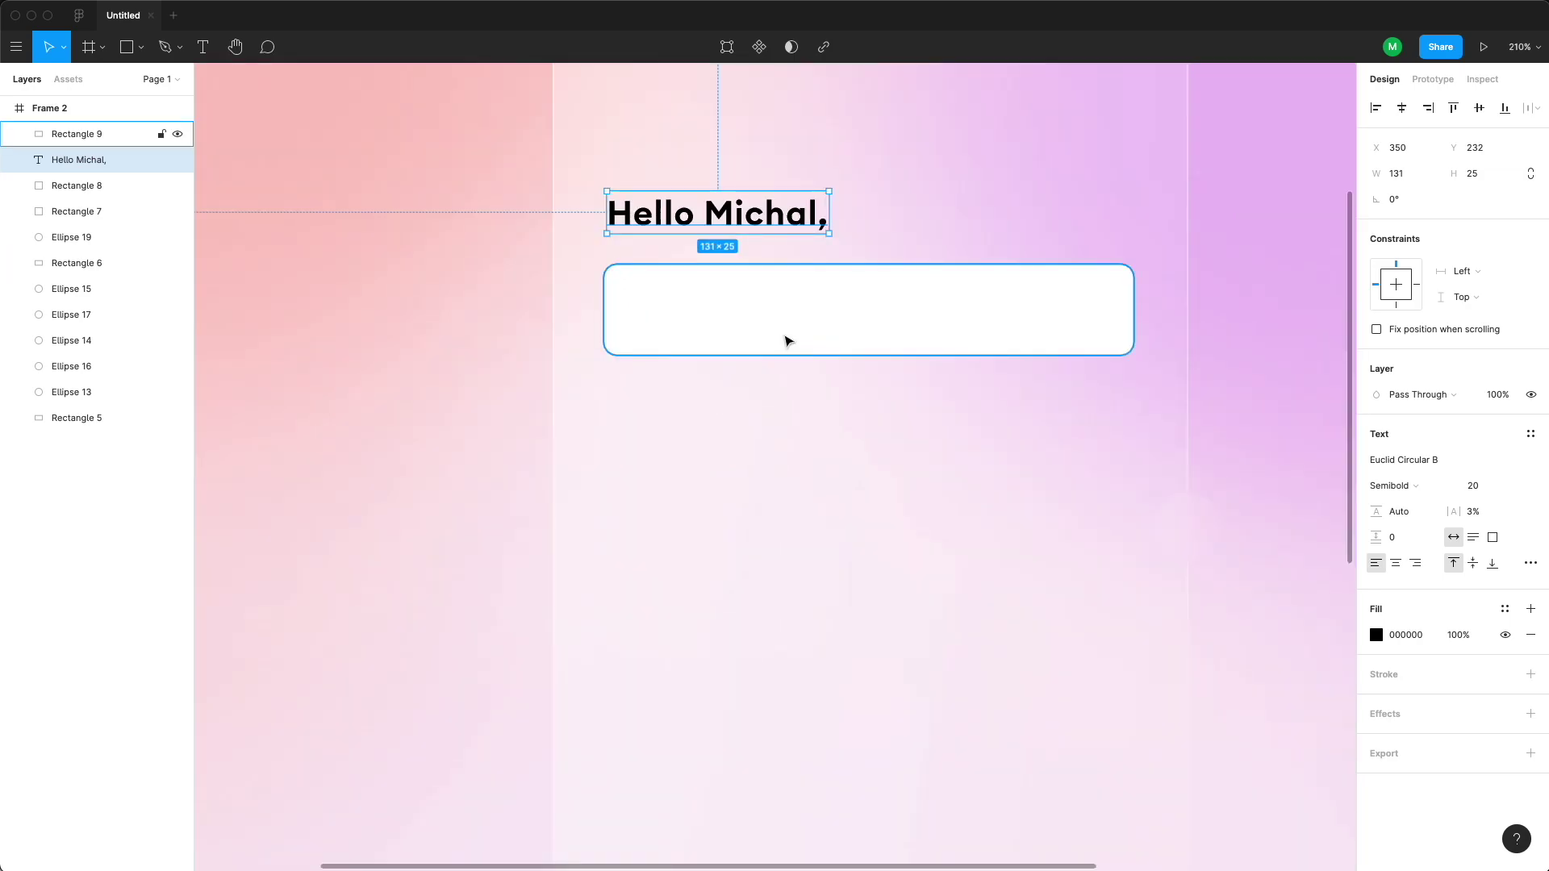
- Duplicate the greeting into the white rectangle and change the copy's text to "Write a new post"
key("ctrl+d")
left_click_drag(750, 214, 783, 311)
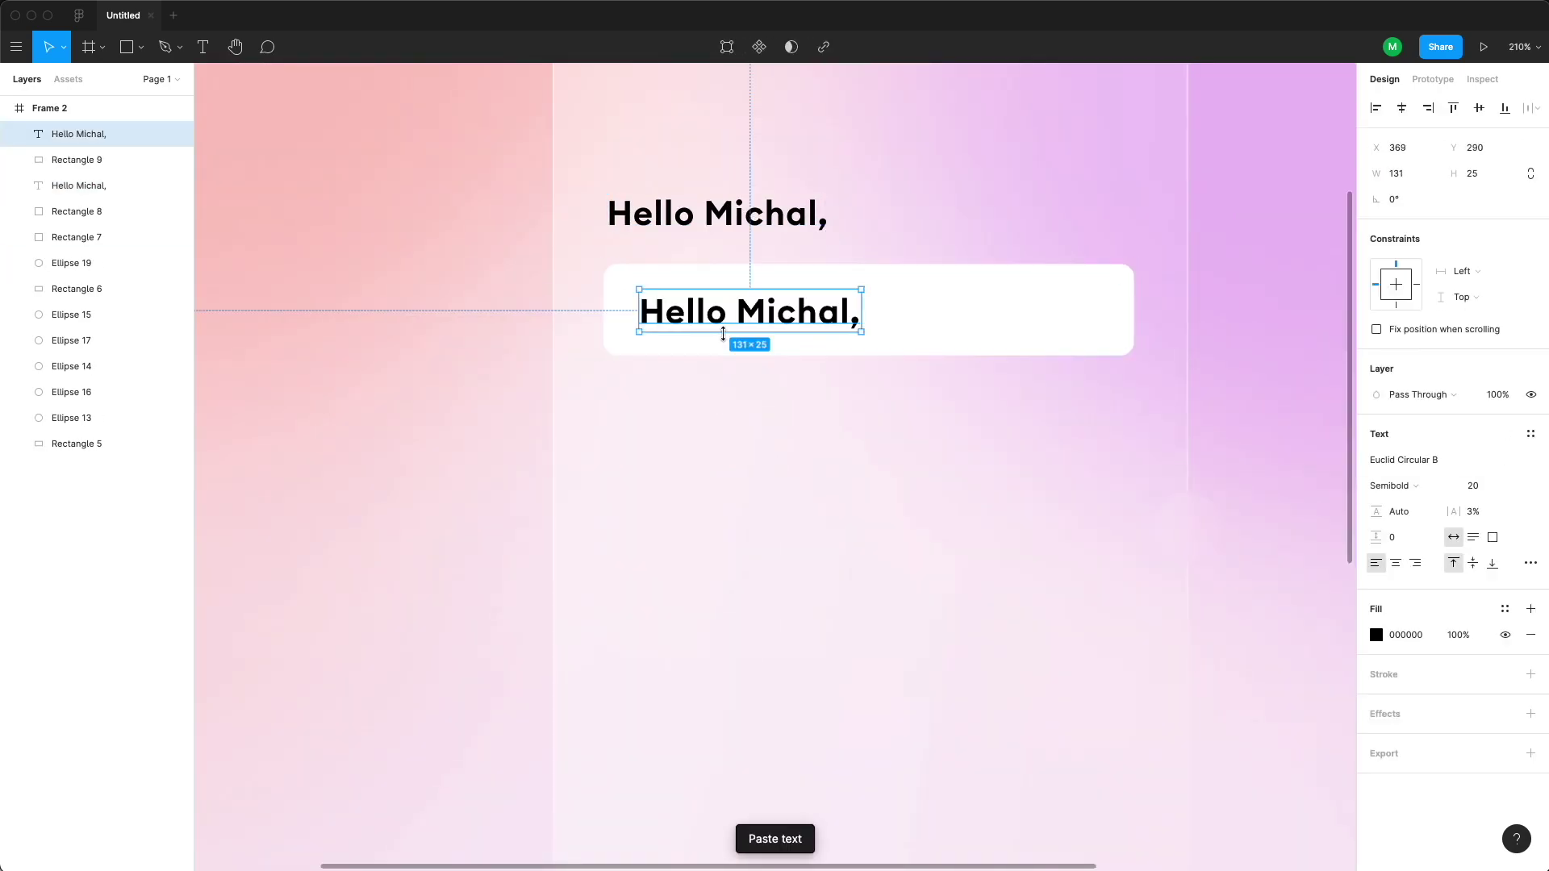
key("Return")
key("BackSpace")
type("Write a new post")
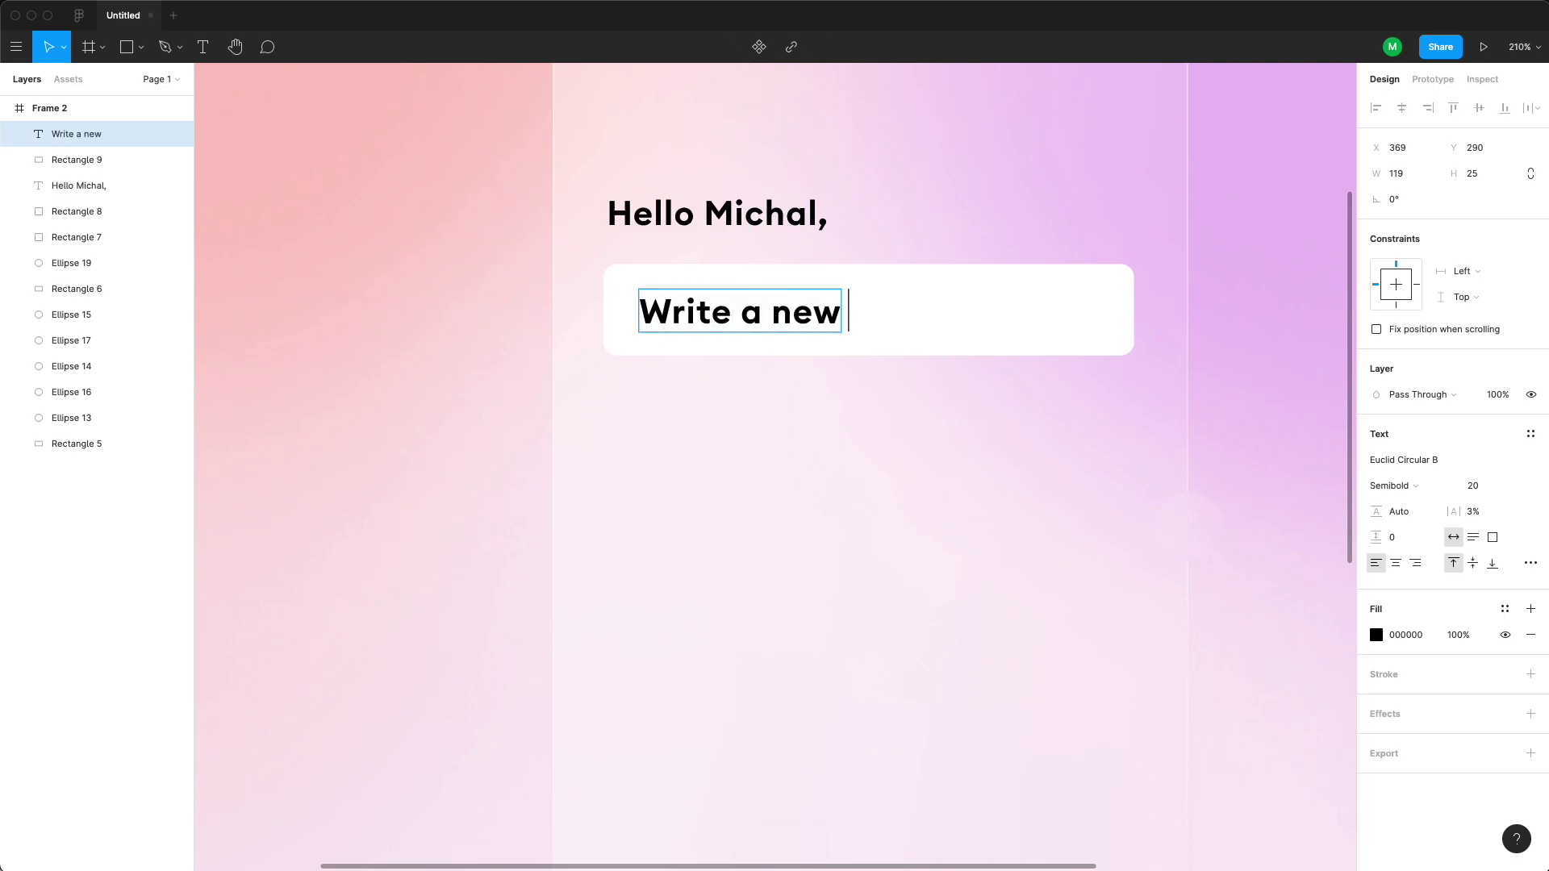
key("Escape")
- Set the "Write a new post" text to Medium weight, size 16 and 50% opacity
left_click(1403, 485)
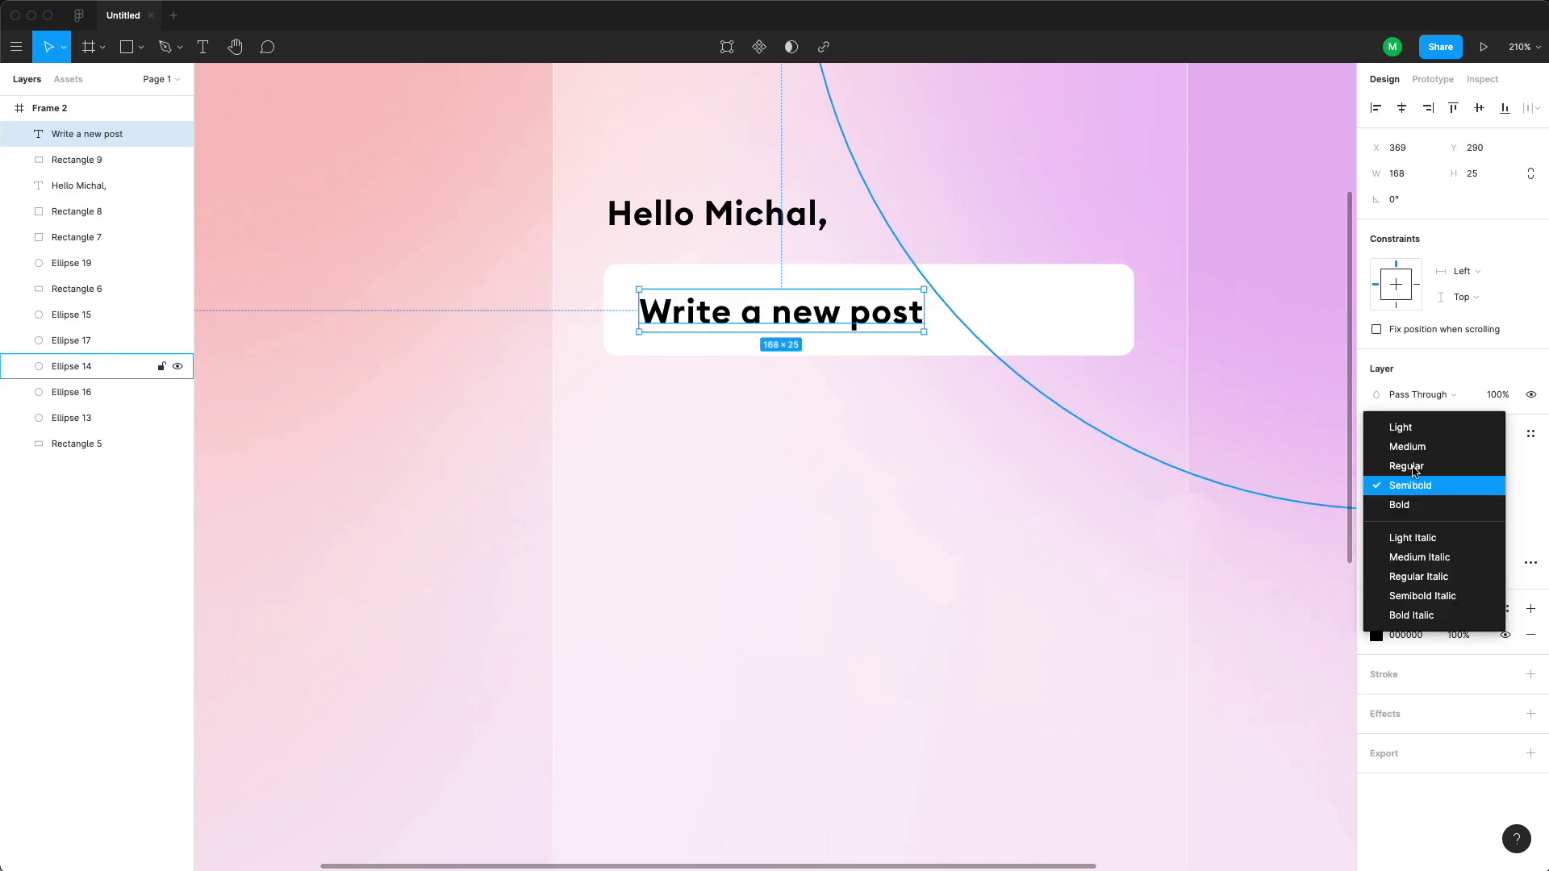
left_click(1412, 446)
left_click(1488, 488)
type("16")
key("Return")
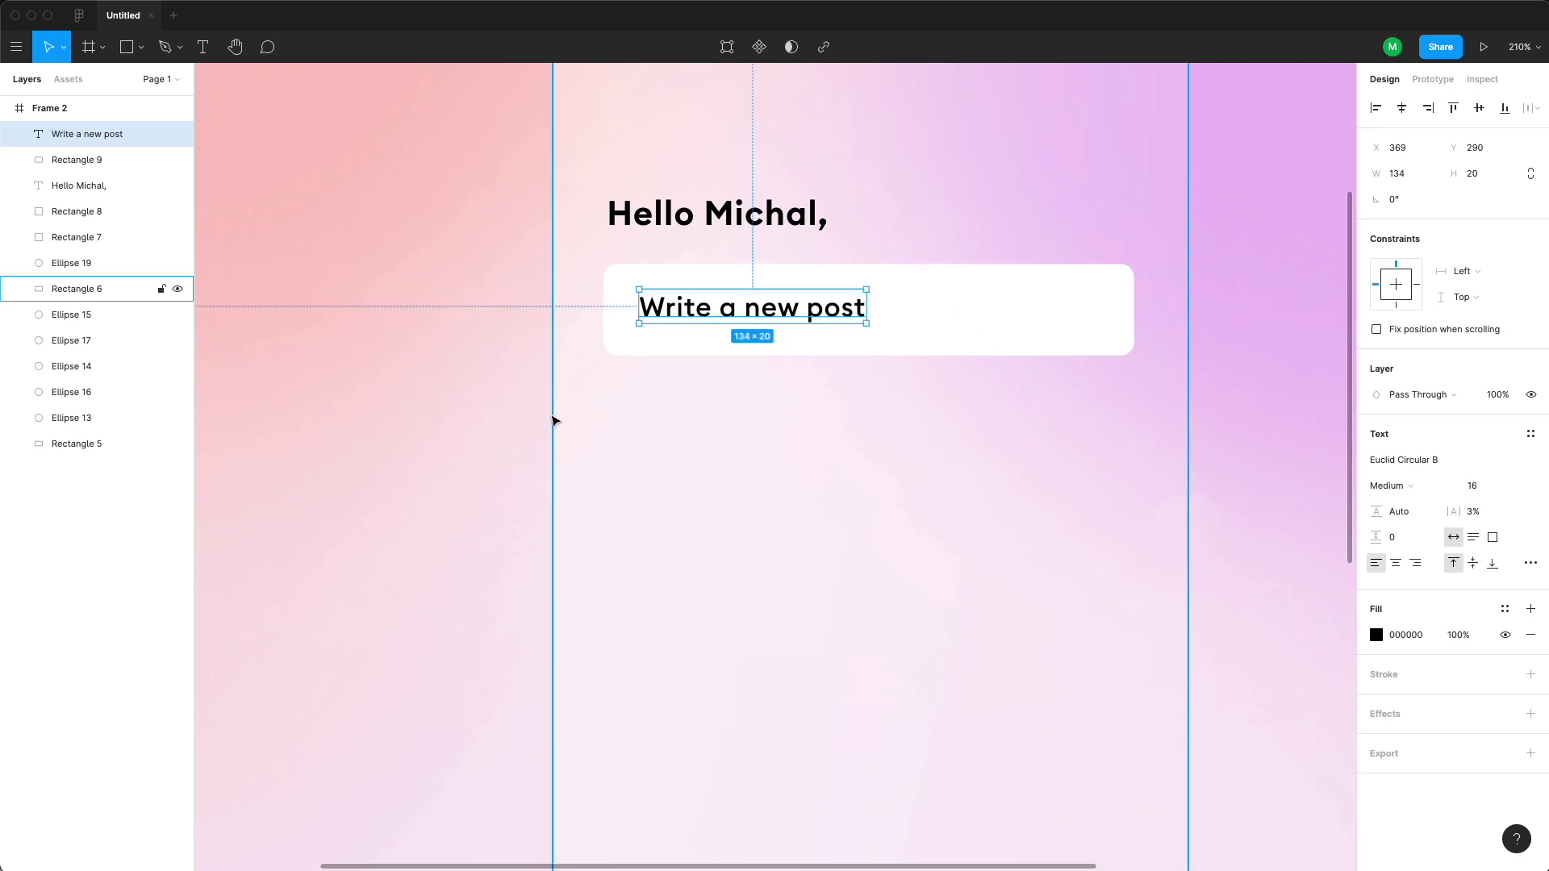
key("5")
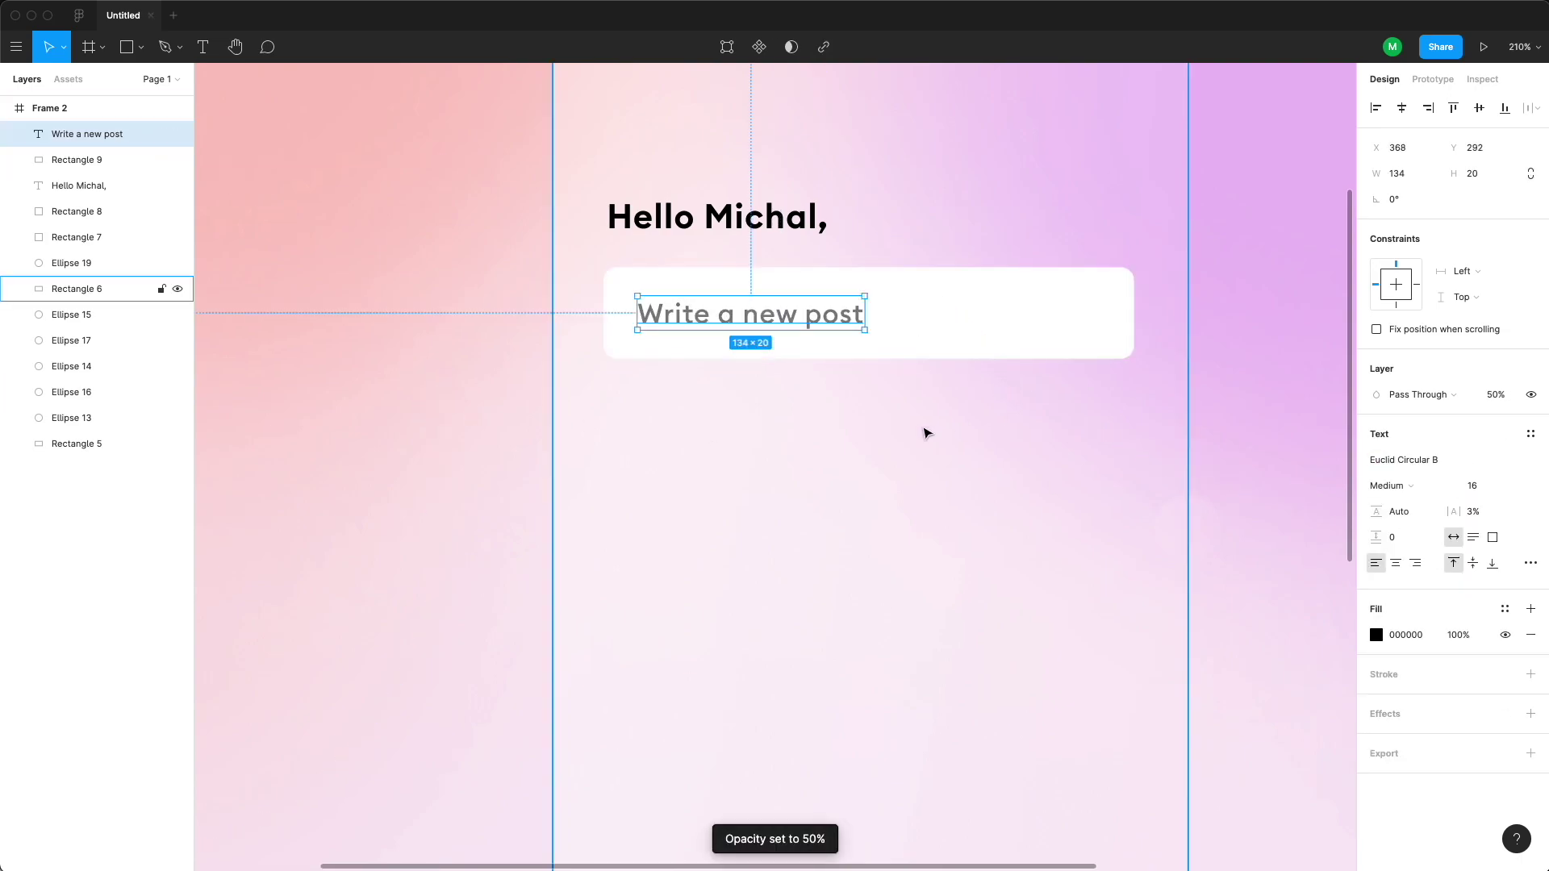
left_click(433, 444)
left_click(436, 373, "alt")
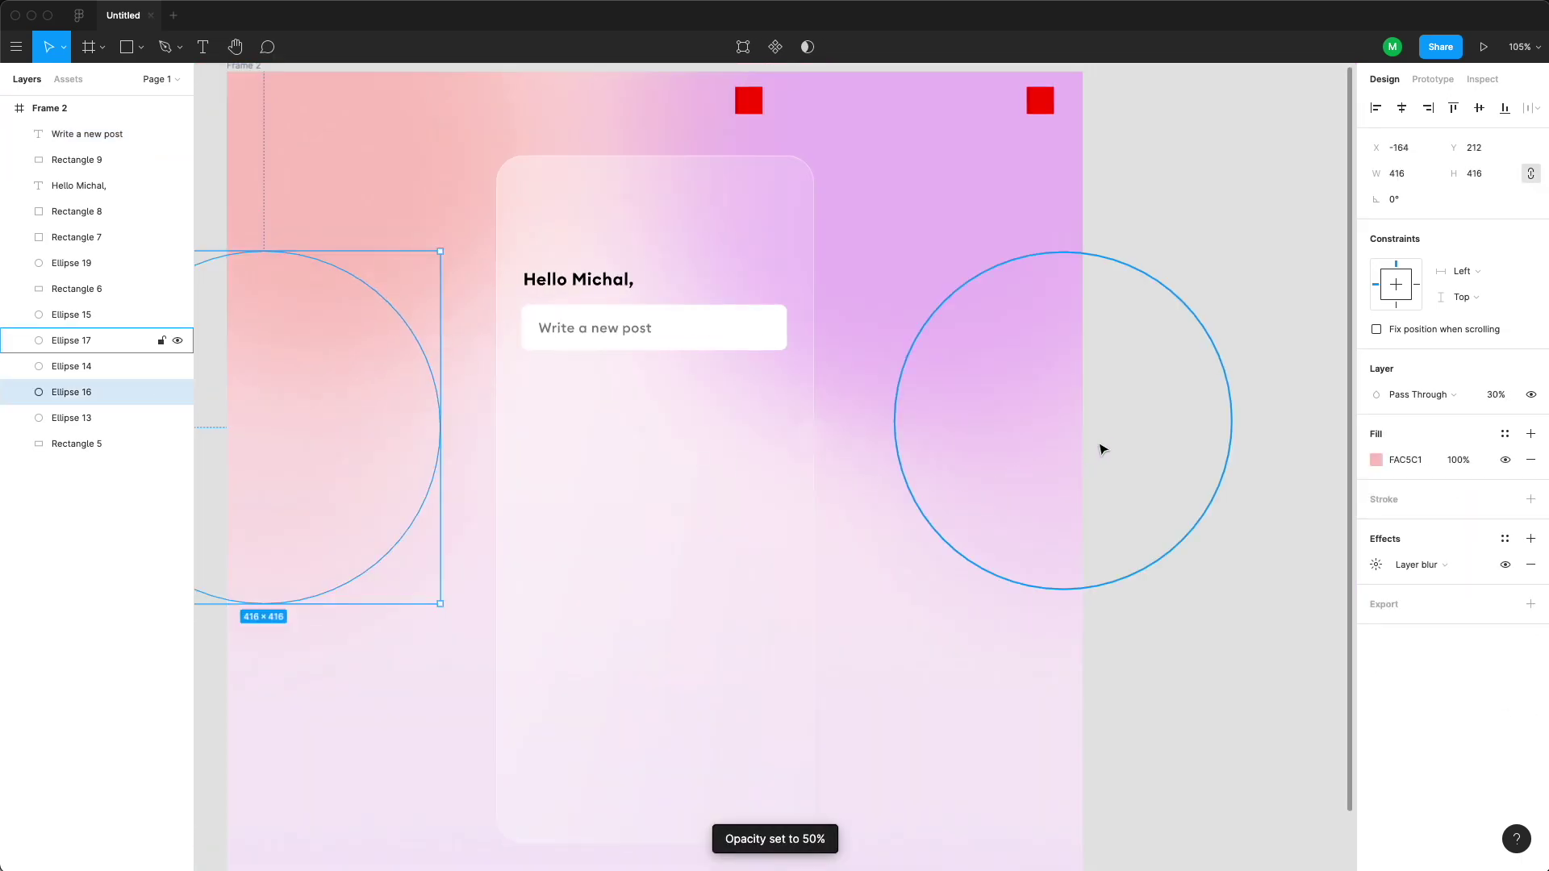
left_click(1148, 436)
left_click(586, 319)
- Duplicate the greeting below the white input box and change the copy's text to "Invite to your network"
left_click(563, 242)
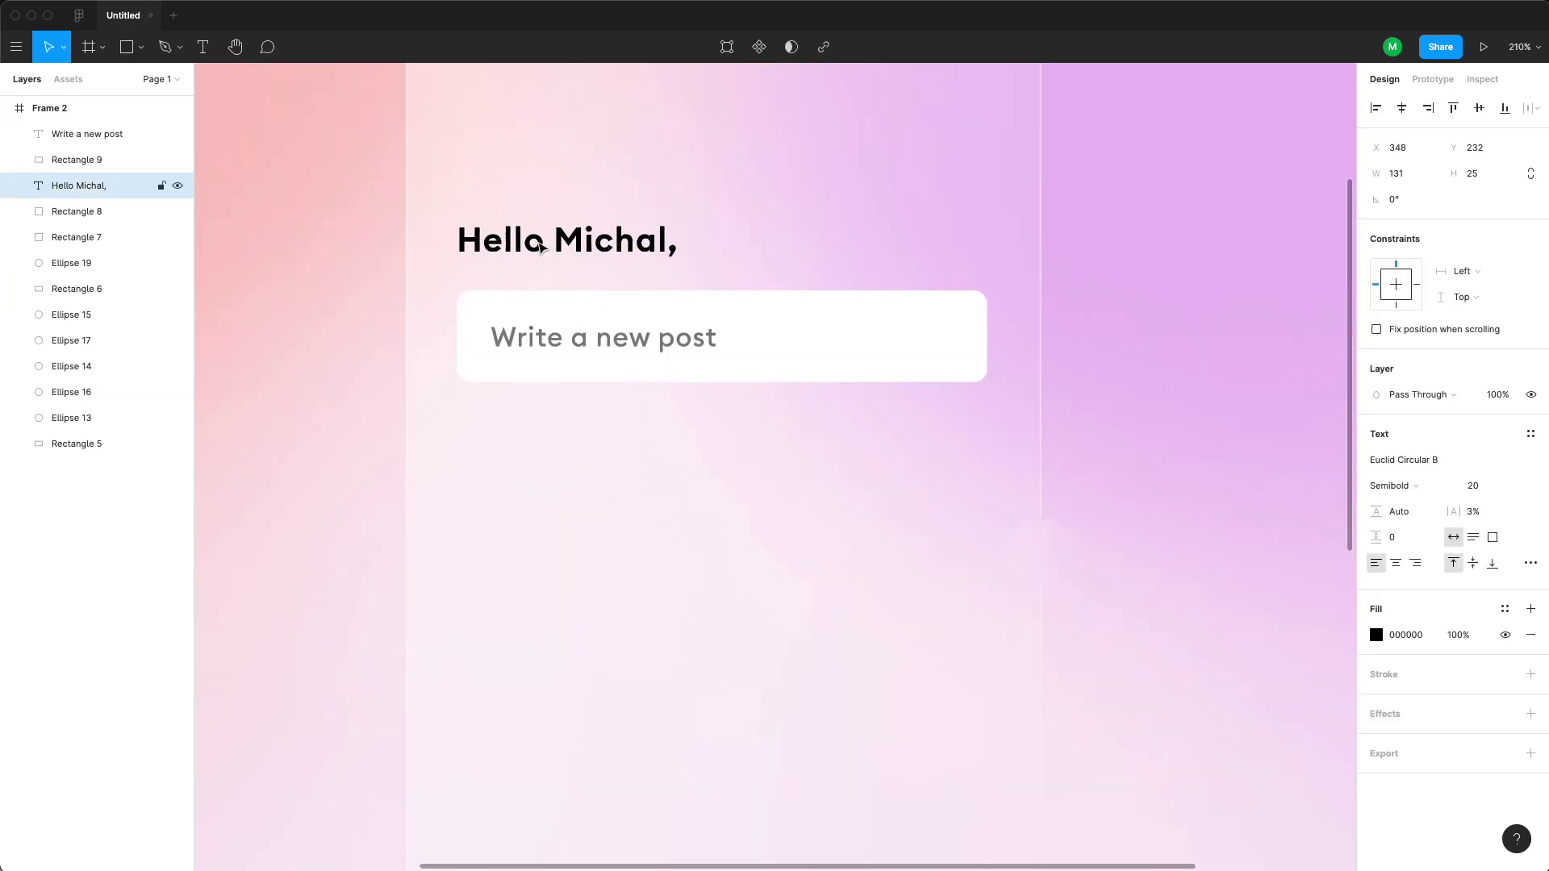
key("ctrl+d")
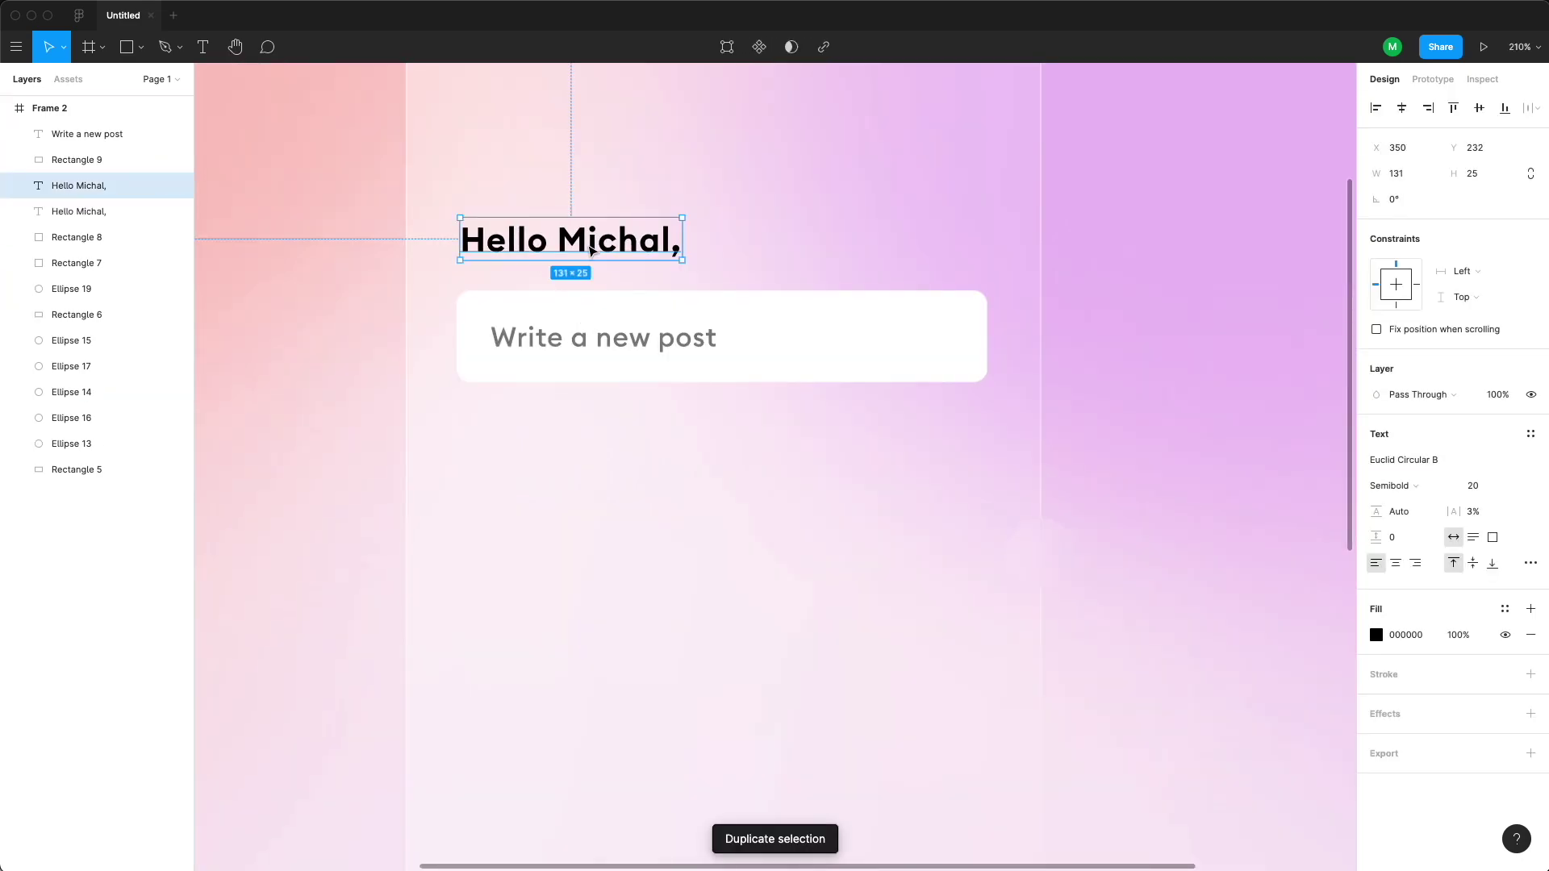
left_click_drag(591, 251, 570, 495)
double_click(569, 497)
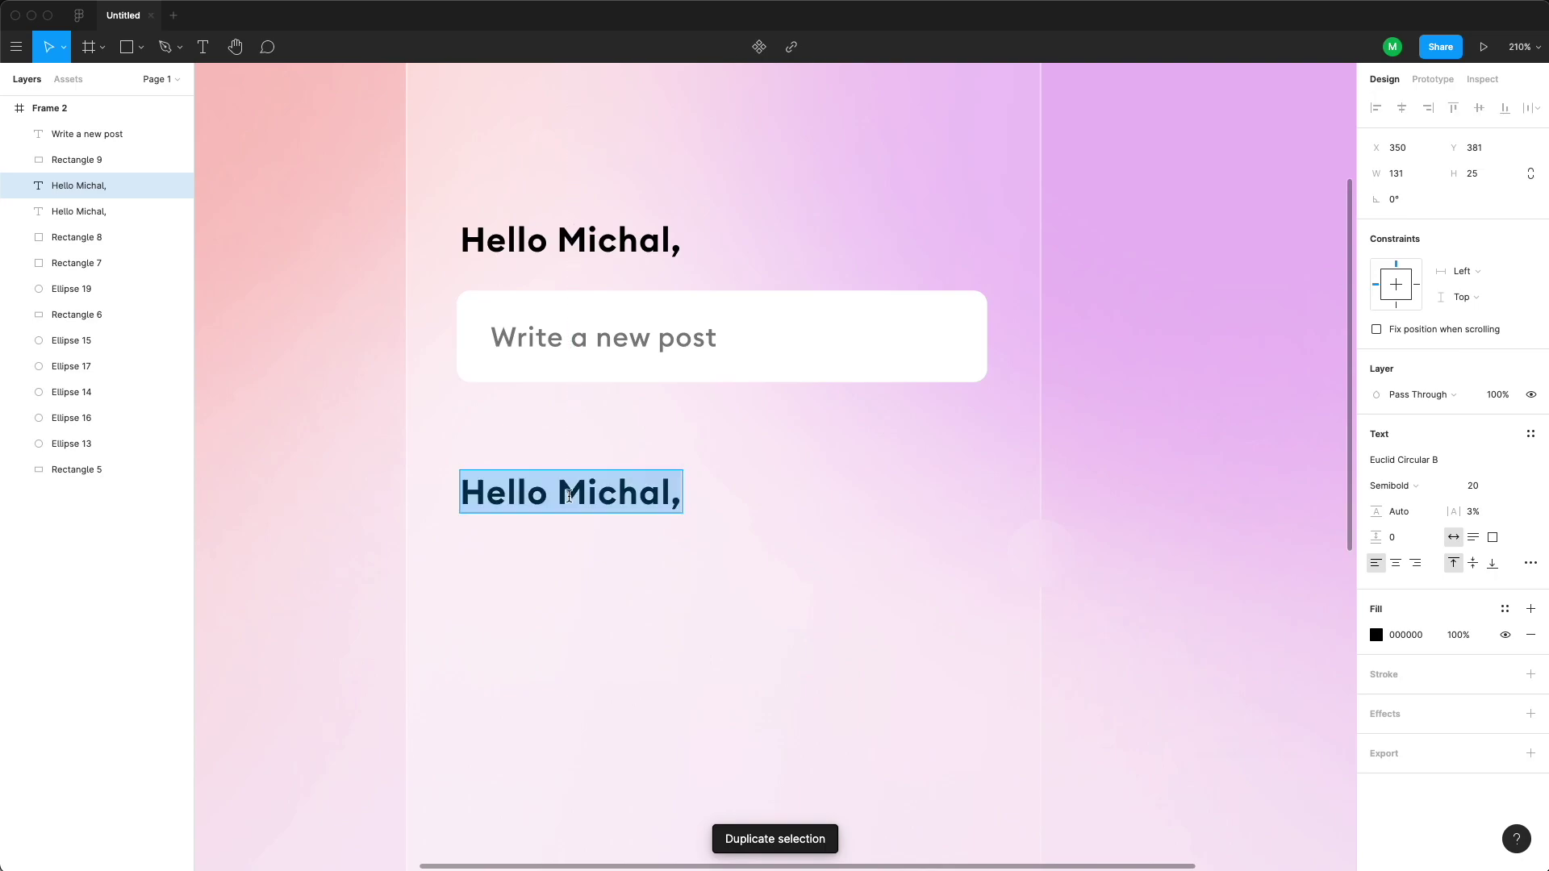
type("Invite to your")
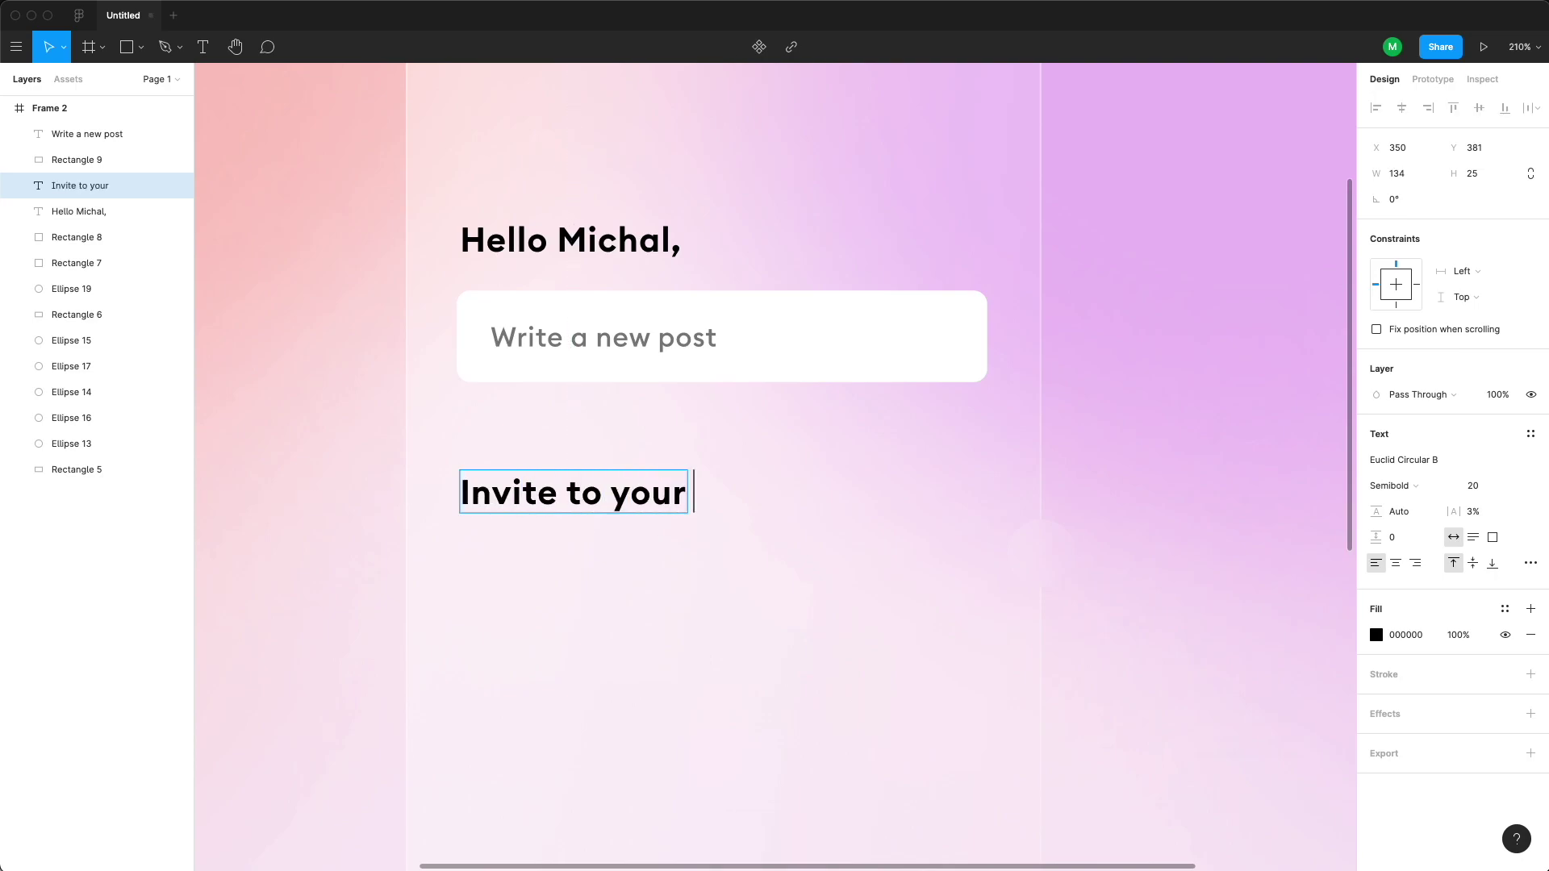
type(" network")
key("Escape")
key("Escape")
key("minus")
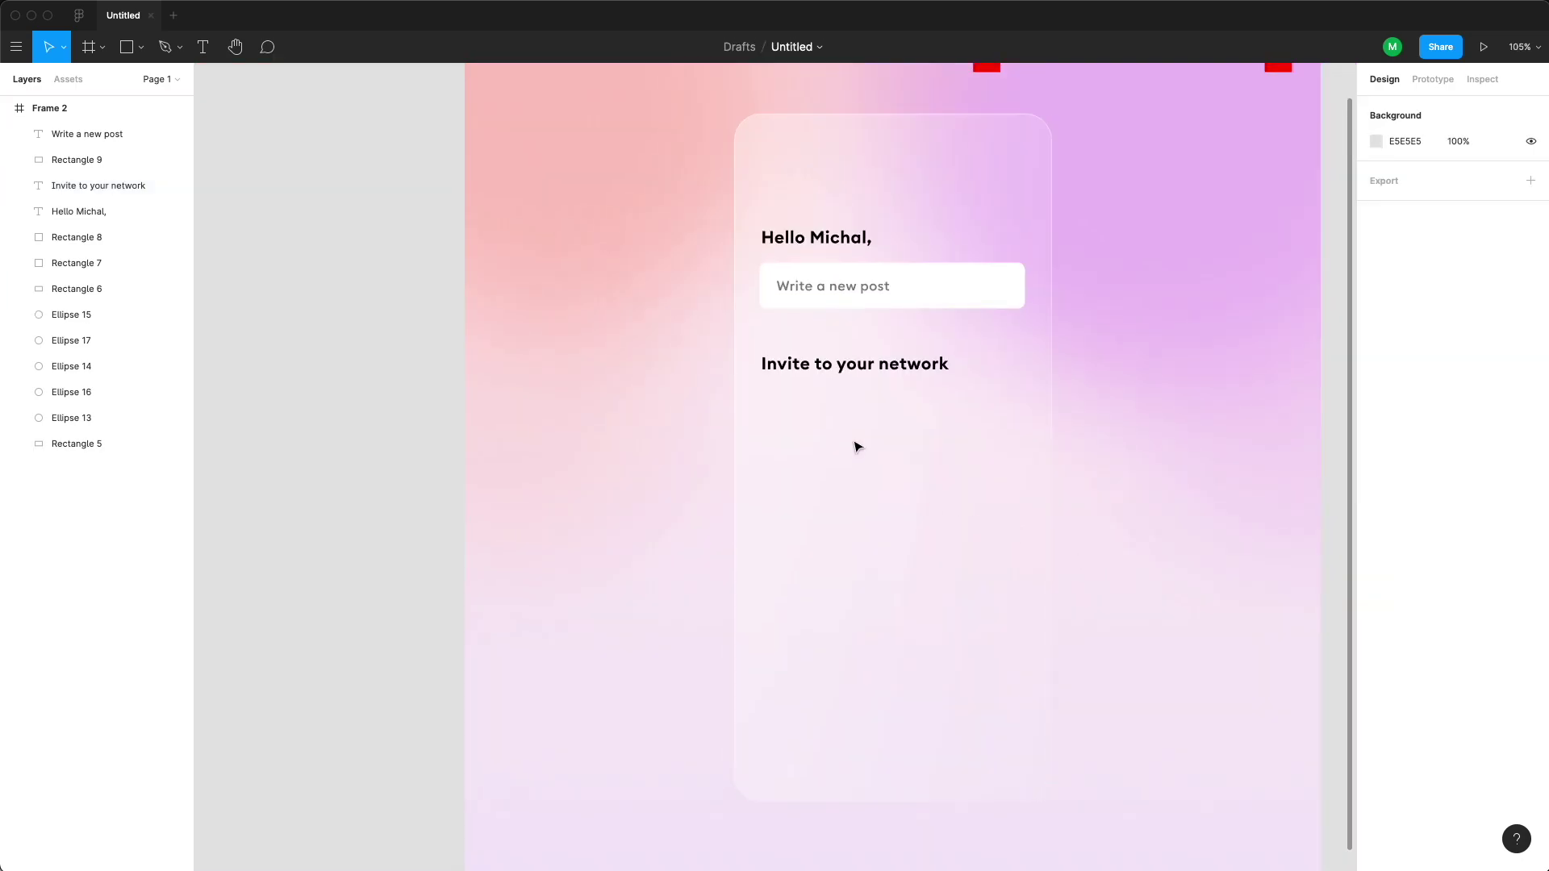
- Duplicate the white input box and place the copy directly beneath the "Invite to your network" heading at Y 426
left_click(965, 290)
key("super+d")
left_click_drag(960, 284, 942, 438)
left_click(1146, 408)
left_click(989, 295)
left_click_drag(1021, 288, 1018, 418)
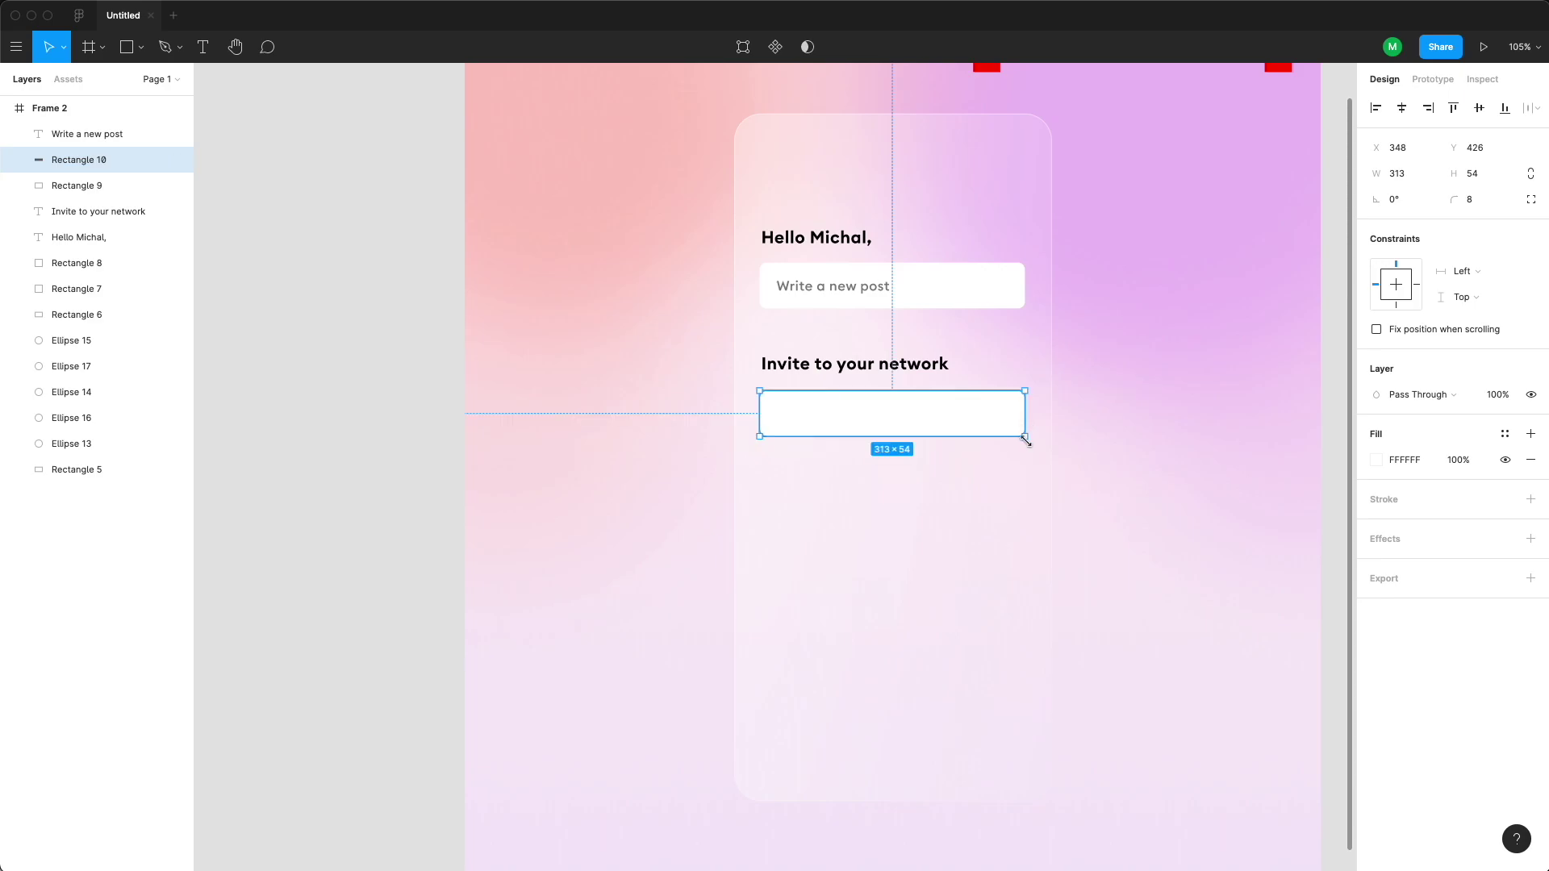
- Resize the copied box to a 134 × 191 tile and align it with the headings at X 350
left_click_drag(991, 468, 869, 554)
key("alt")
scroll(769, 620, "down", 1)
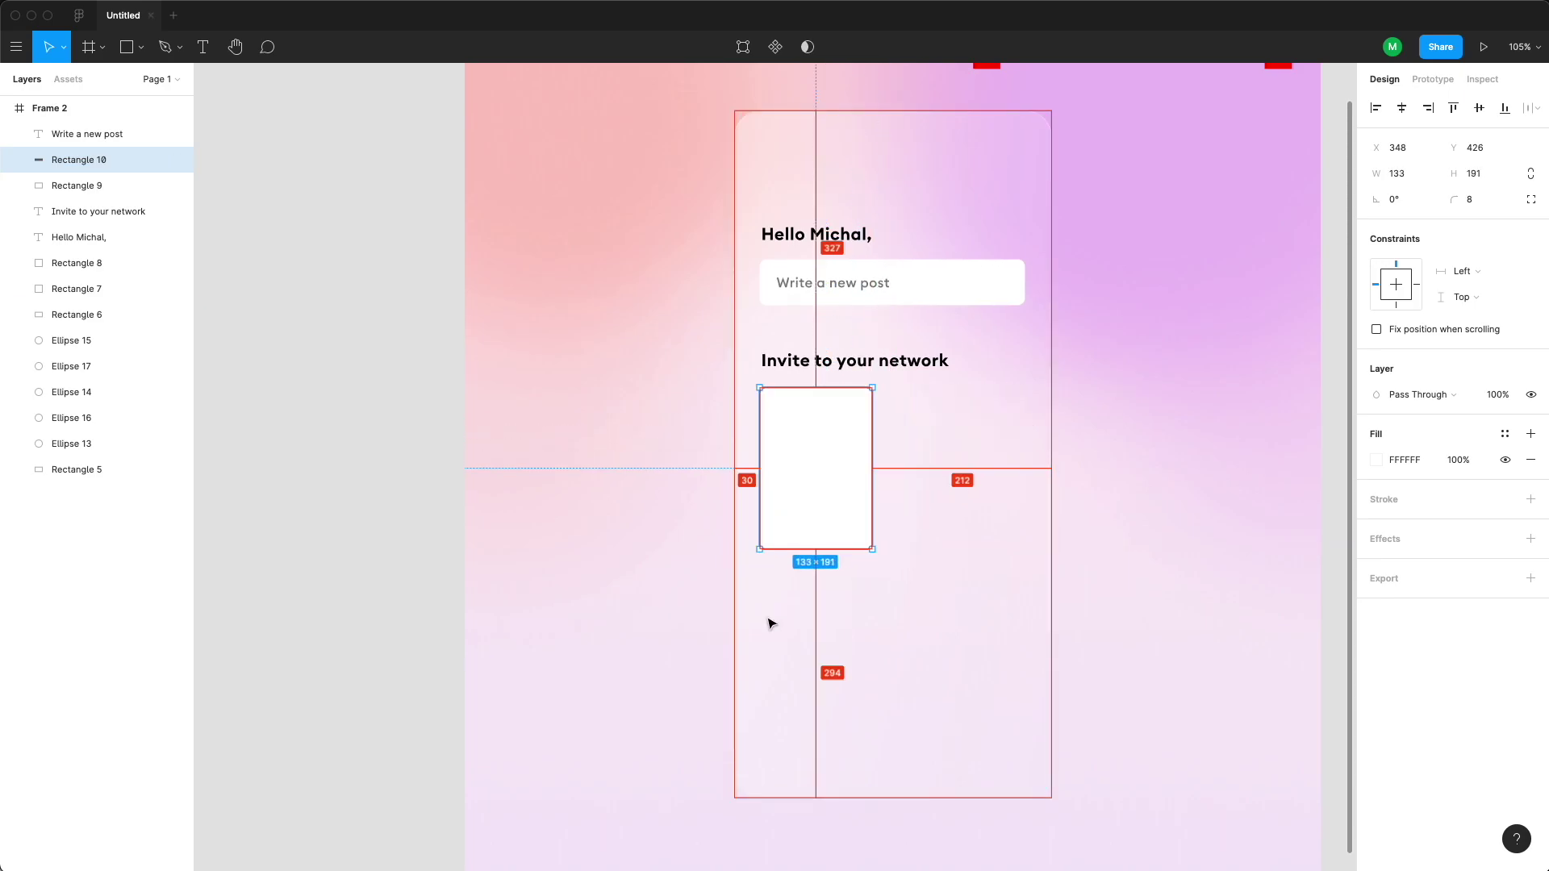
key("Right")
key("Right")
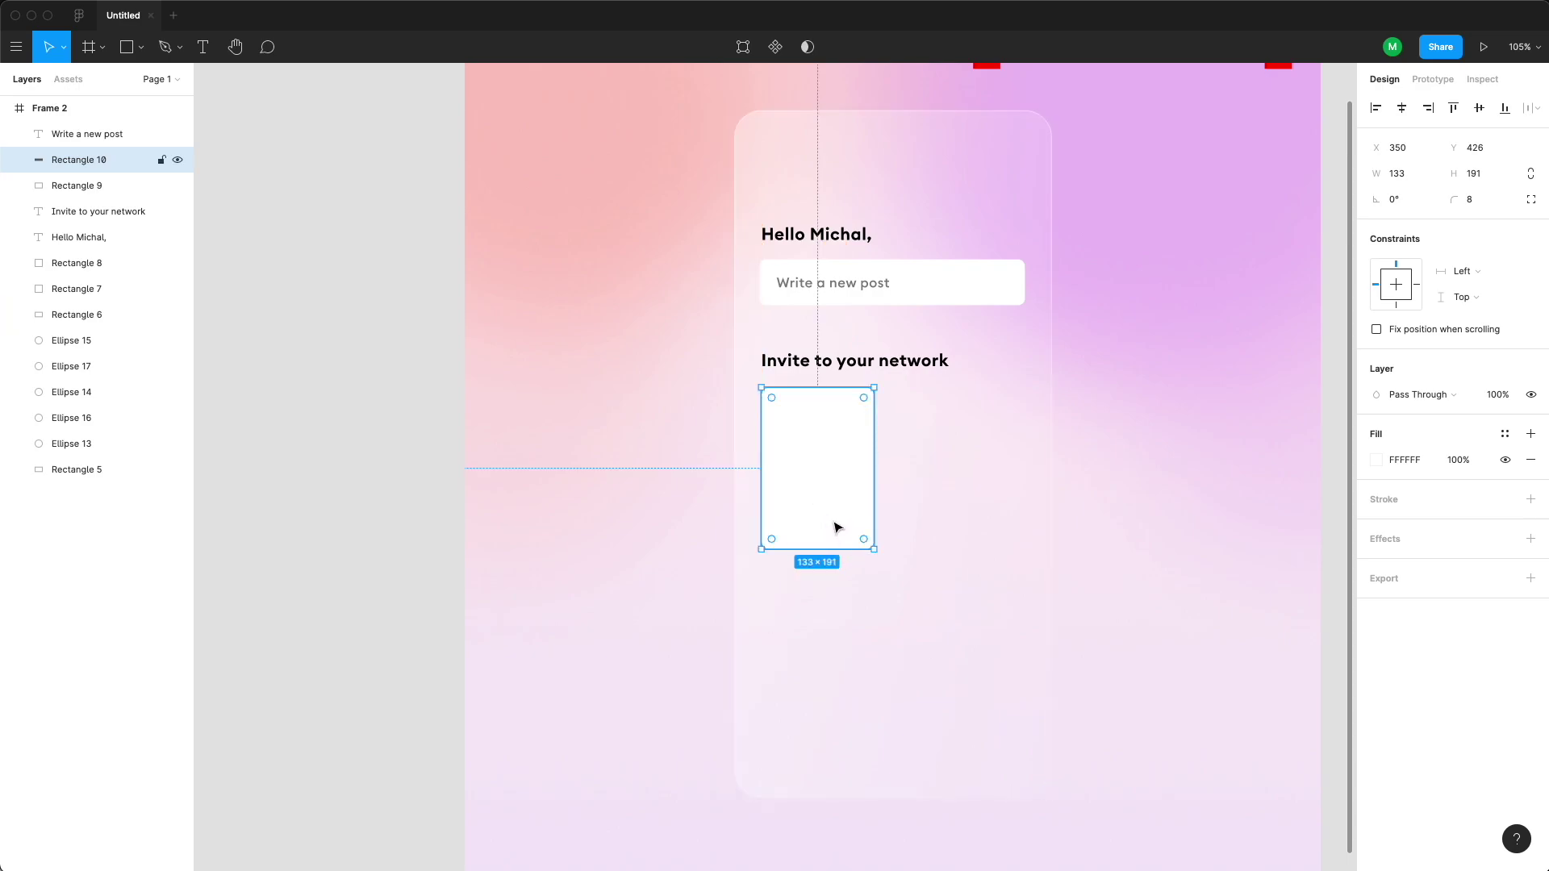
key("super+Right")
- Duplicate the white tile and place the copy to its right at X 500, level with the first
key("super+d")
left_click_drag(833, 526, 968, 529)
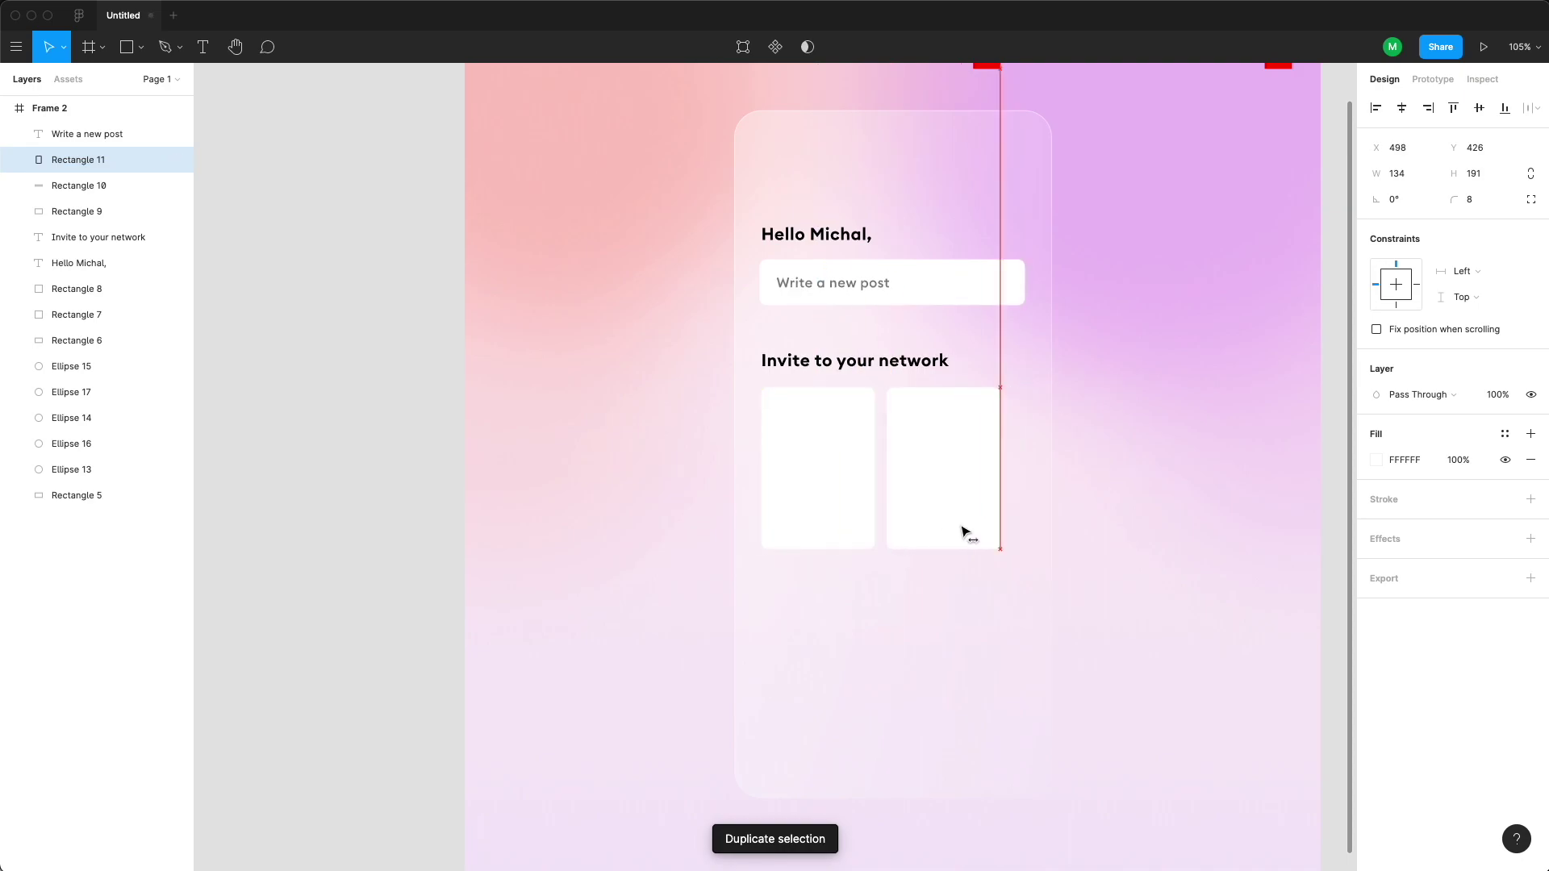
key("alt")
key("Right")
key("Right")
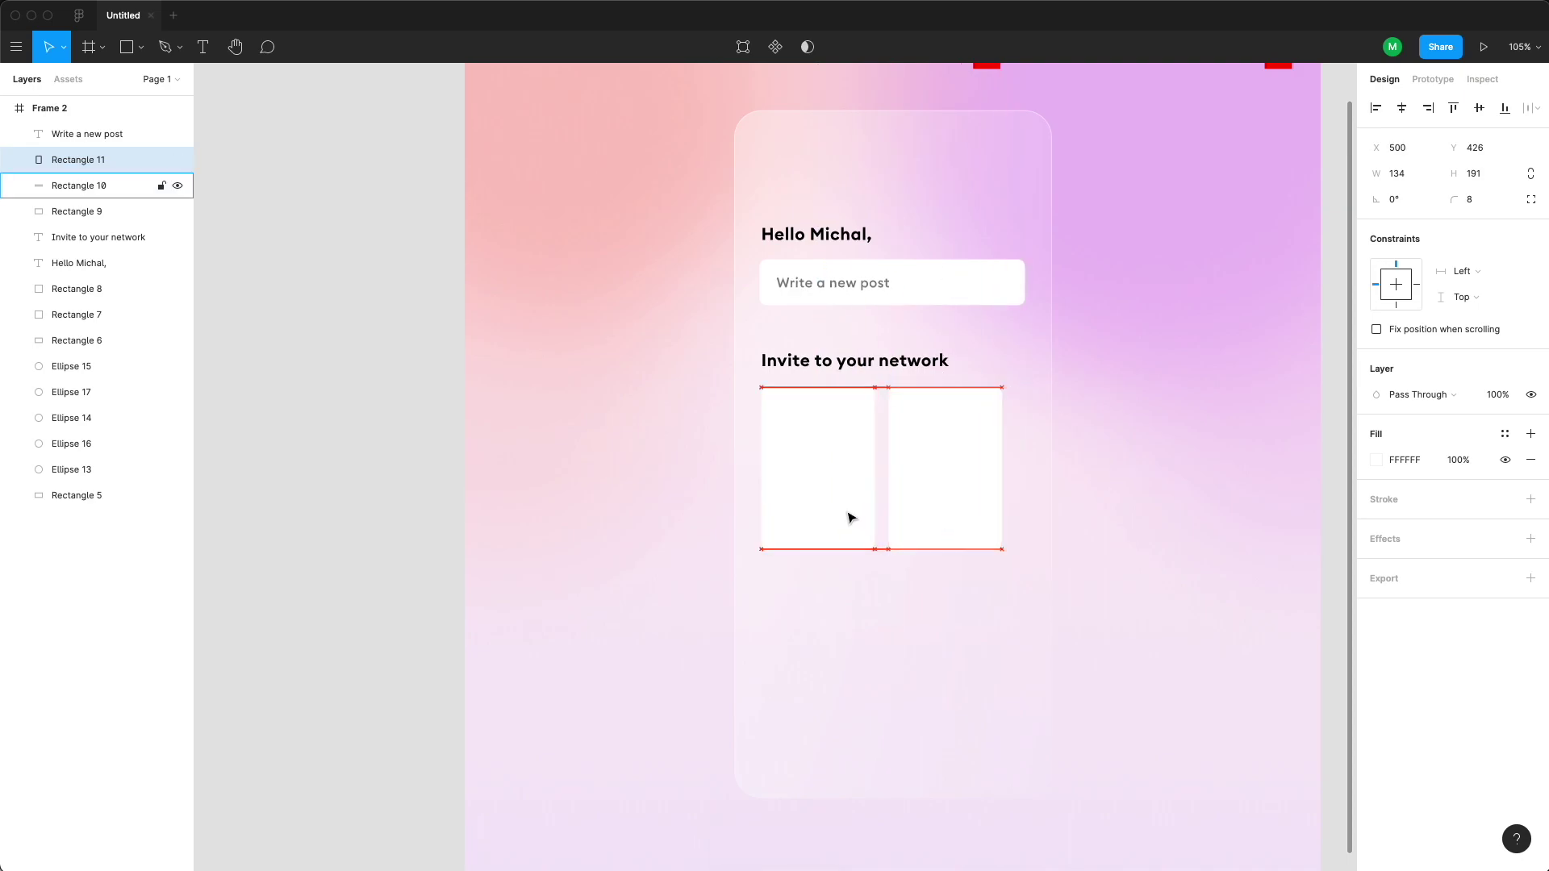
- Duplicate the second tile and place the third level with it at X 650, extending past the card's right edge
key("super+d")
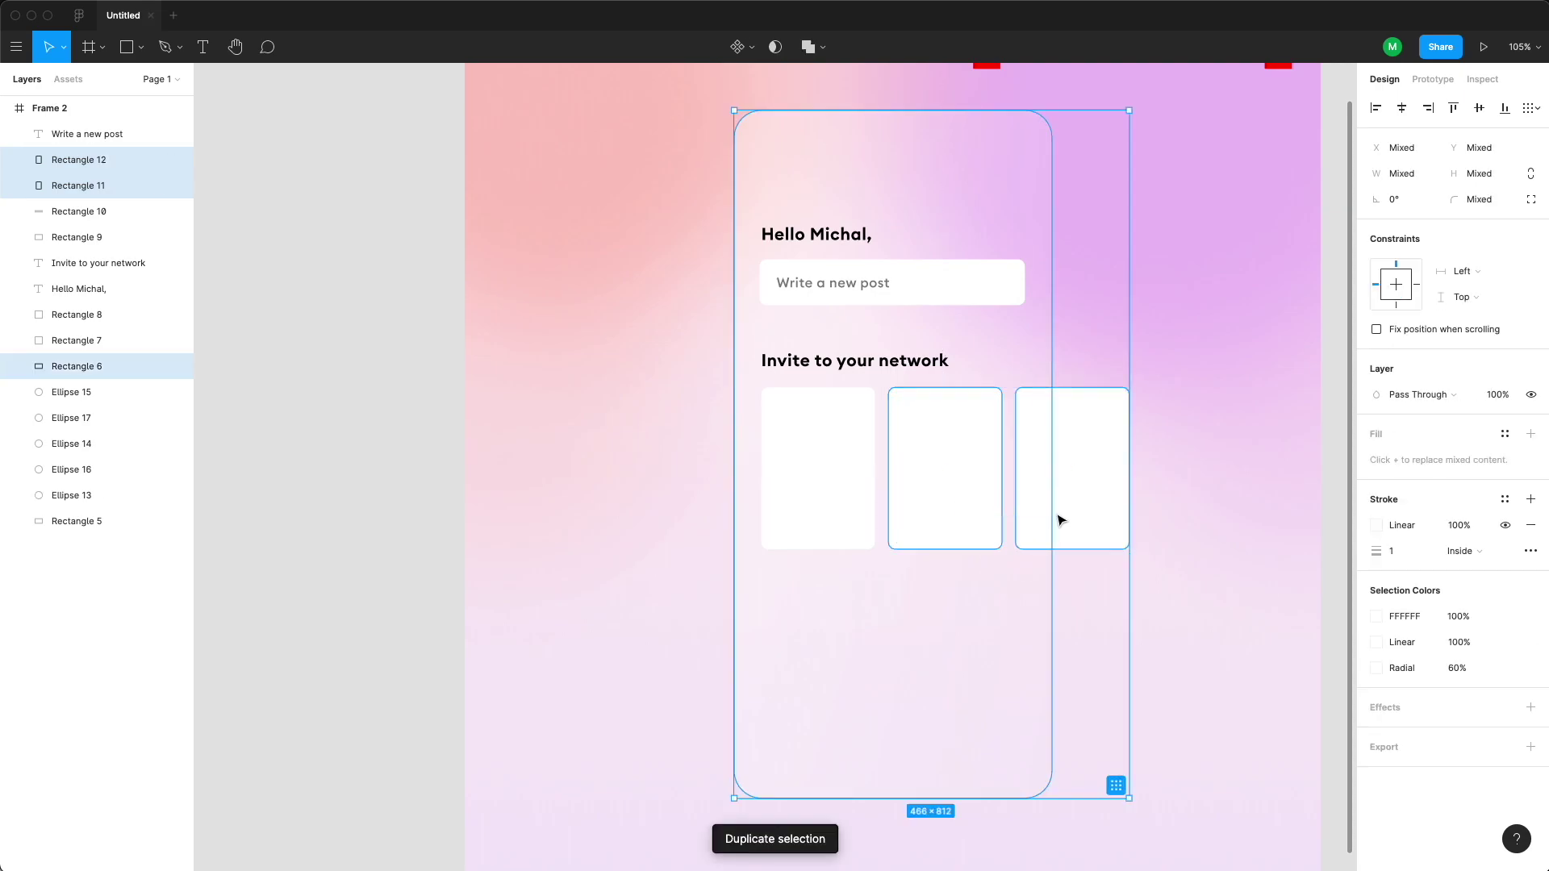
left_click(1178, 539)
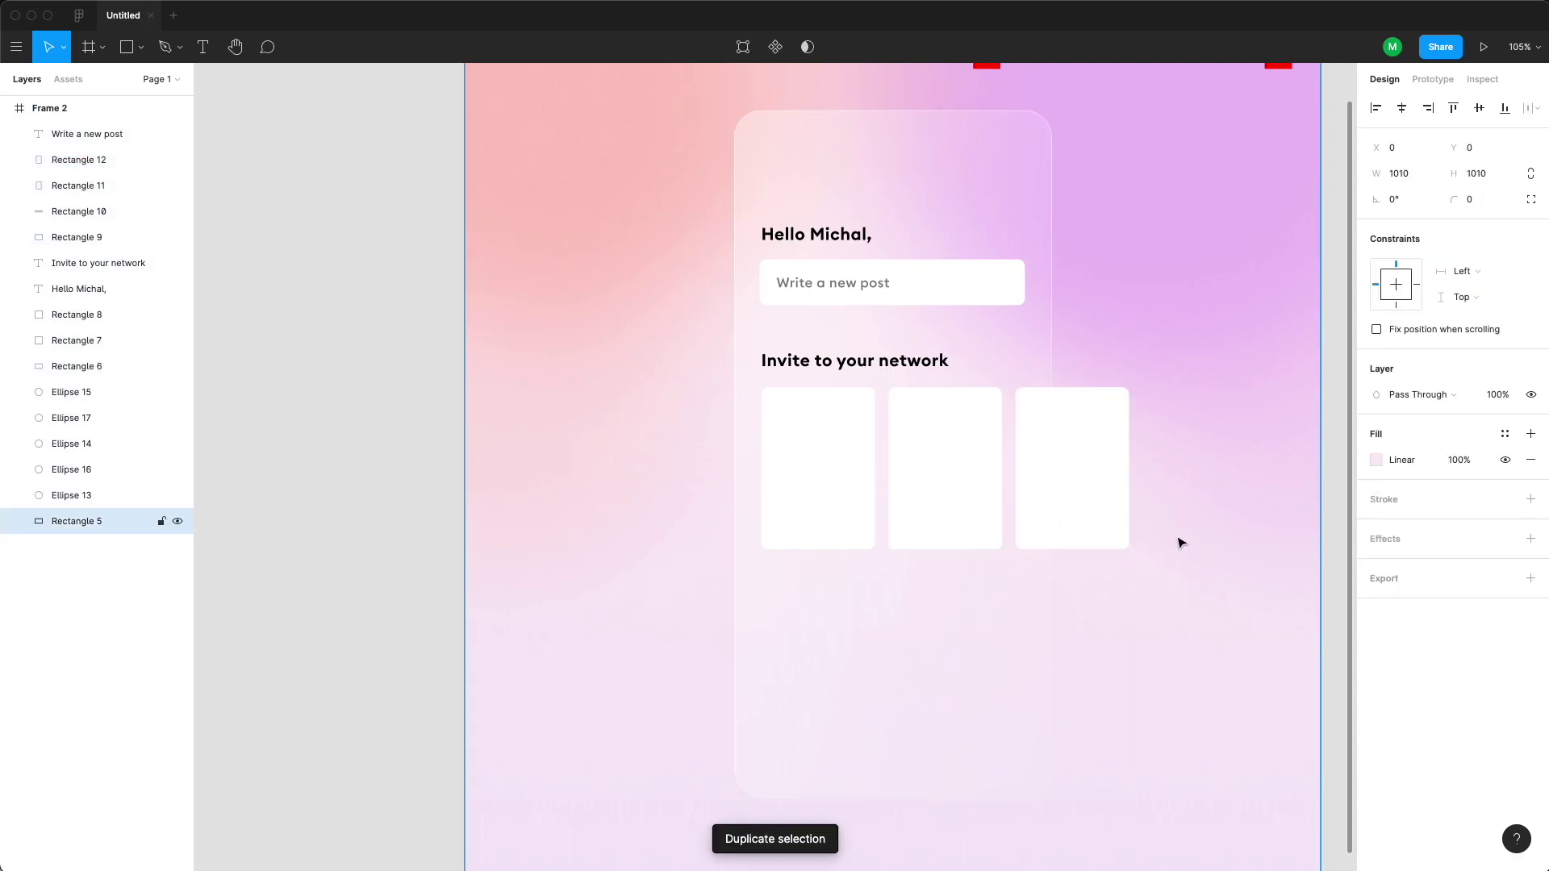
left_click(1075, 491)
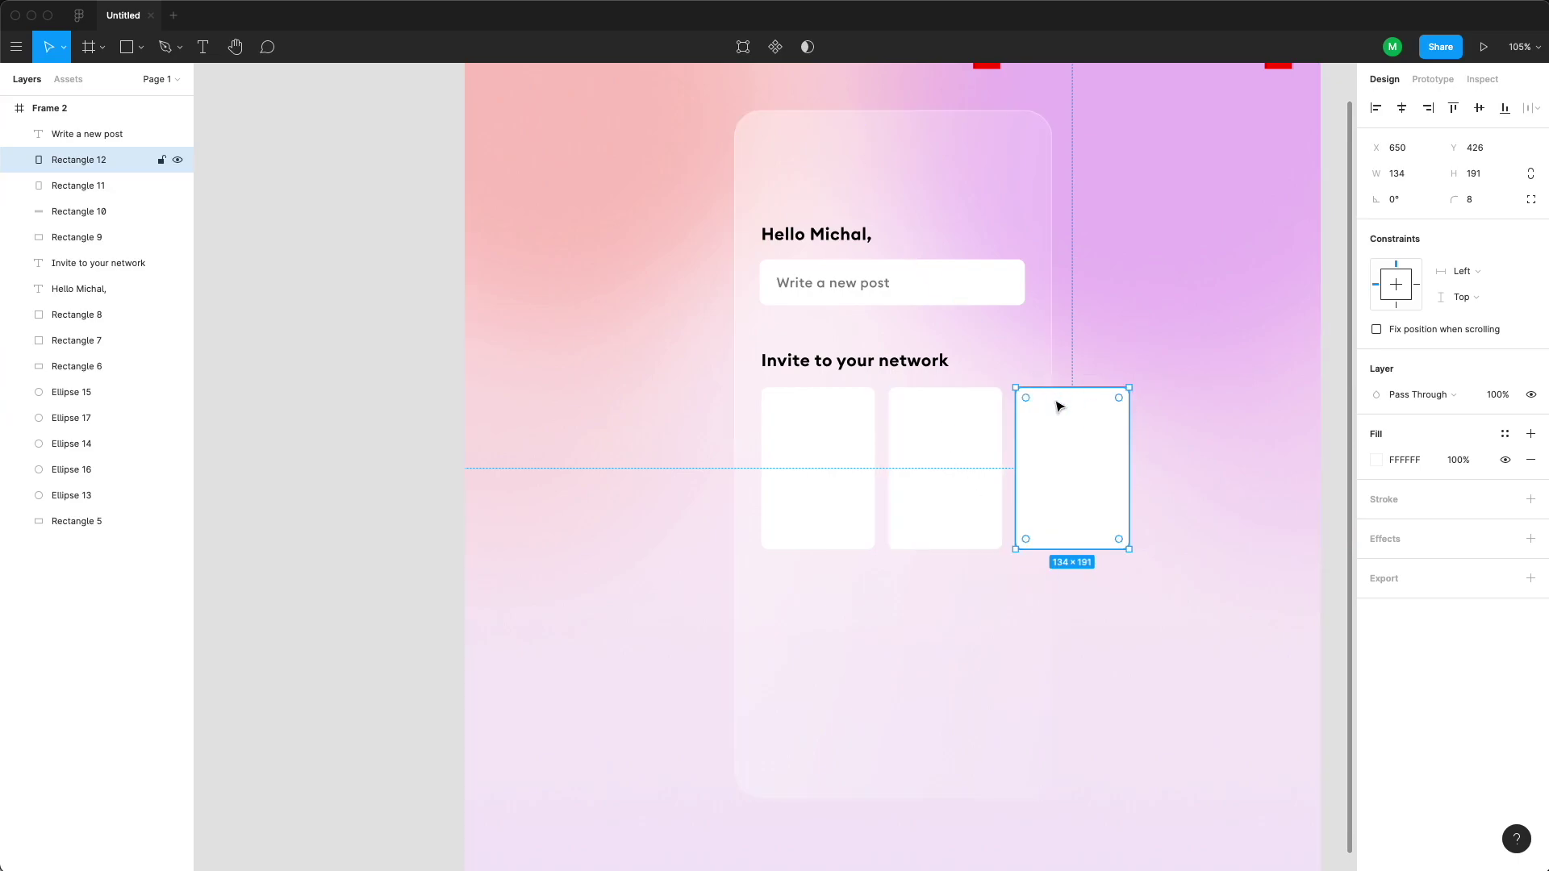
left_click(398, 522)
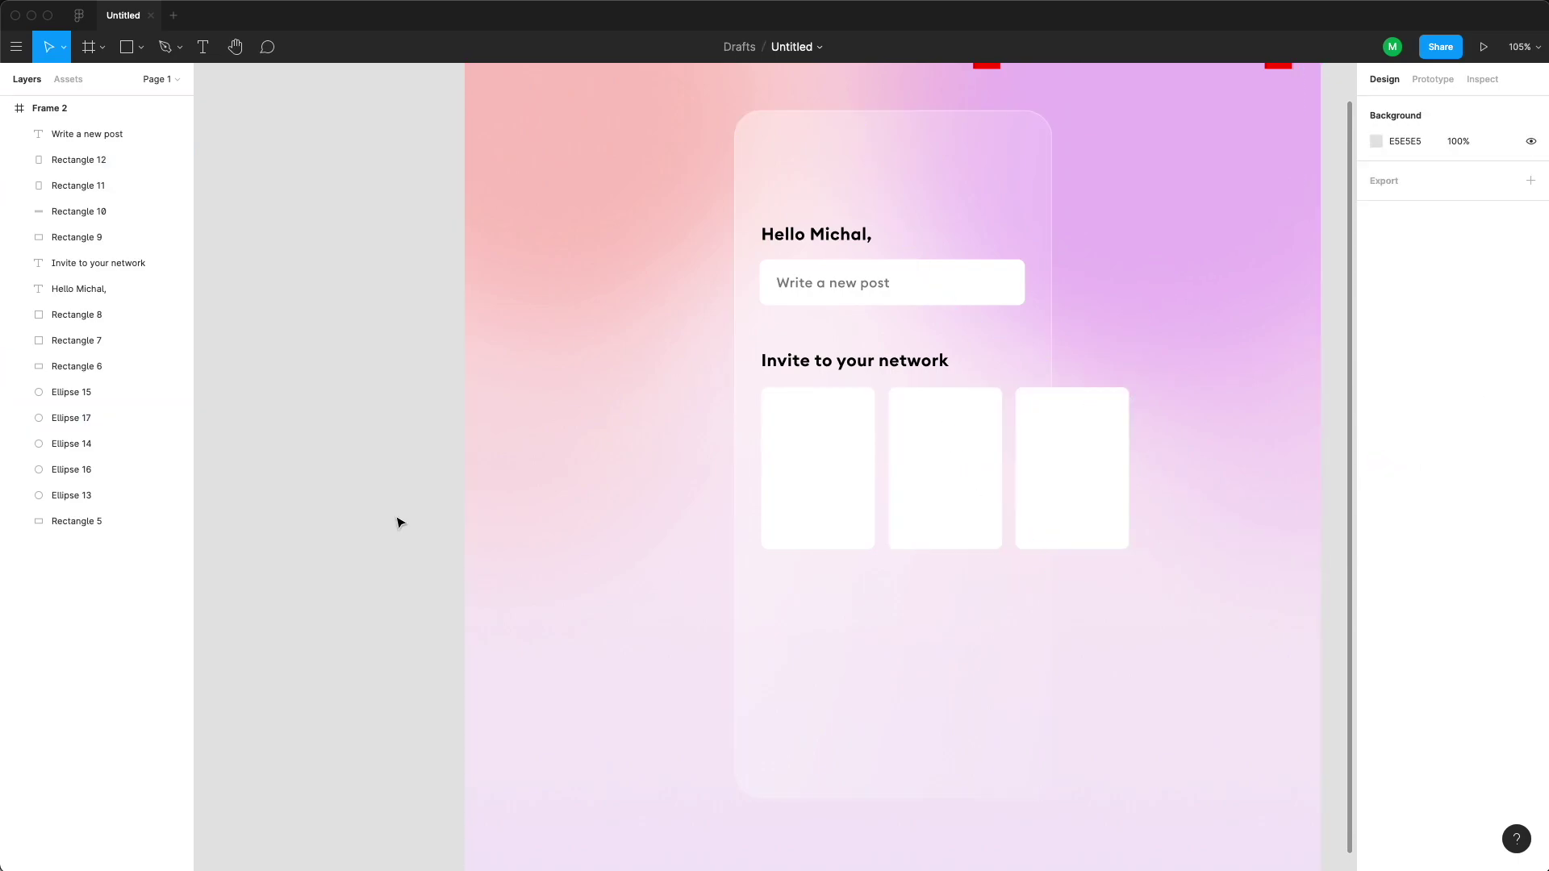
- Duplicate the "Invite to your network" heading below the tiles at Y 652 and change the copy's text to "Articles for you"
left_click(825, 363)
key("super+d")
left_click_drag(824, 367, 824, 597)
key("Return")
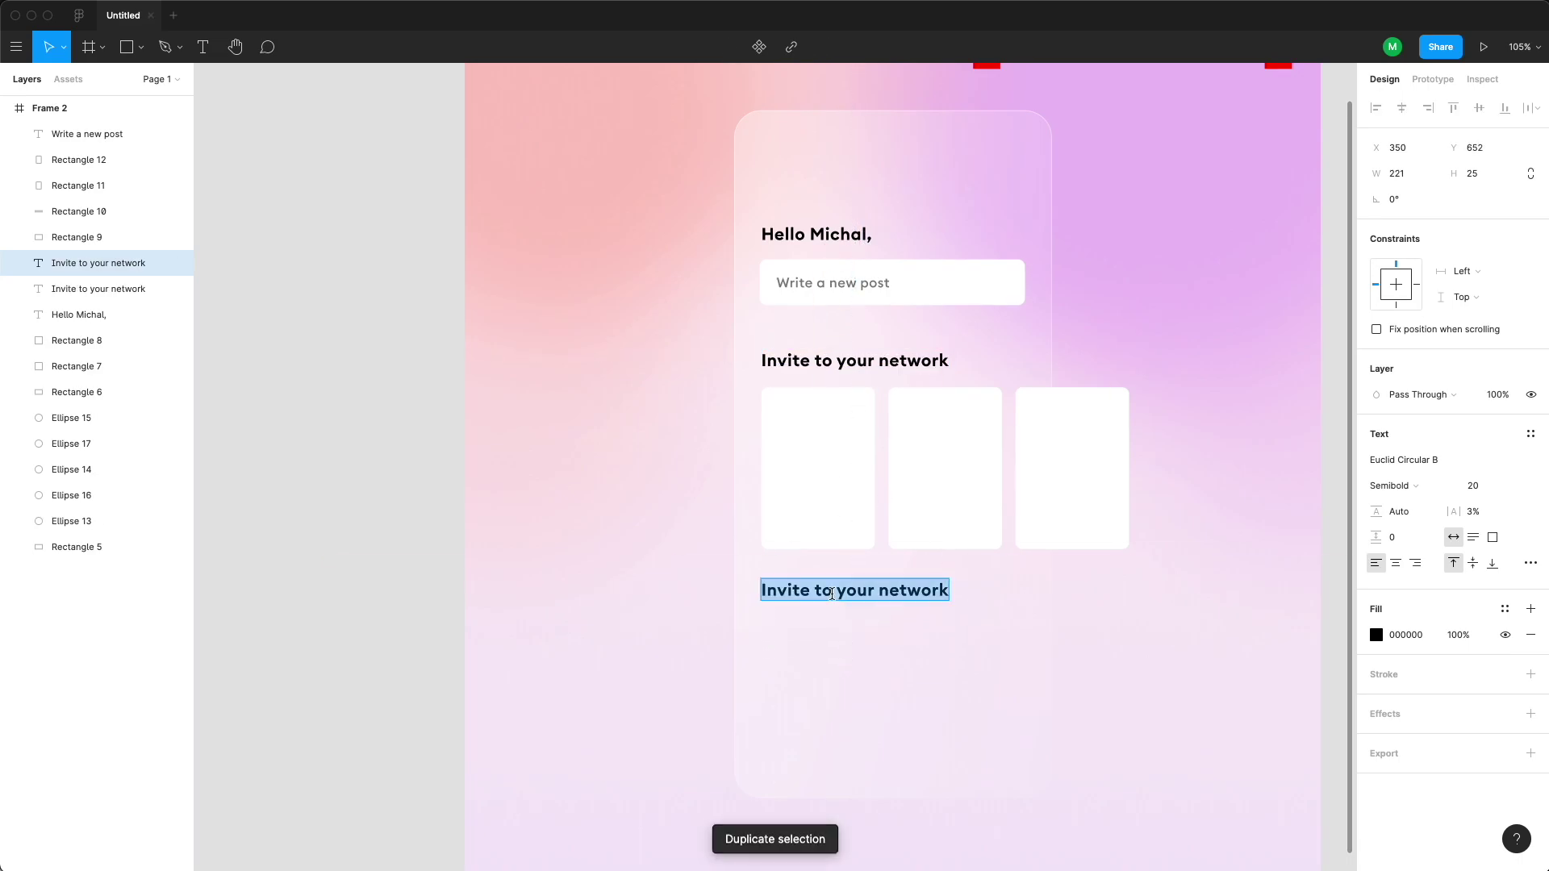
type("Recent articles for")
key("super+a")
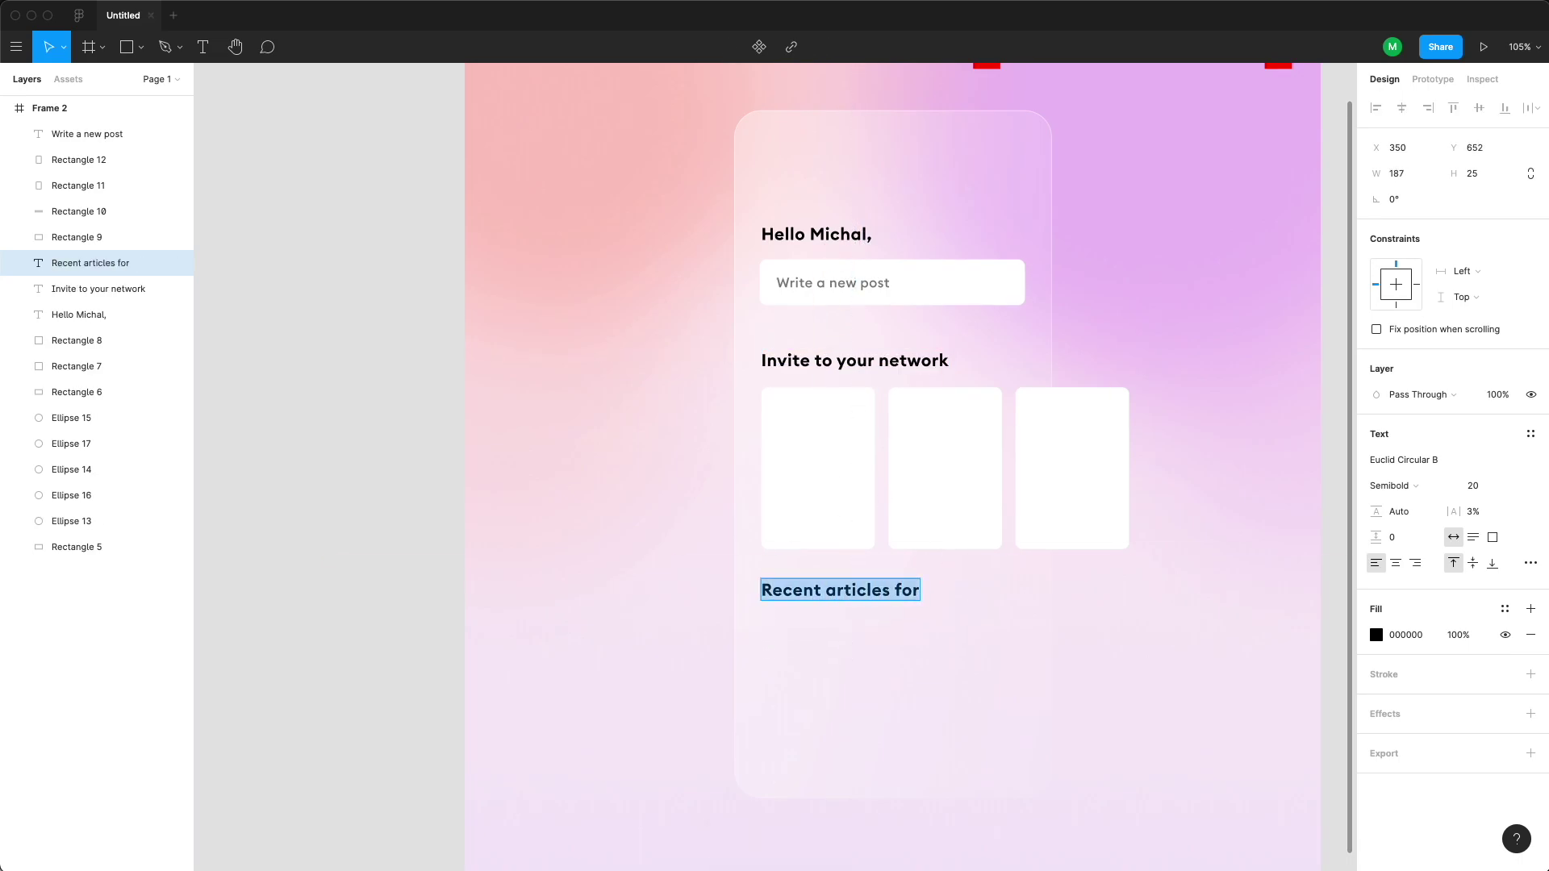
type("Articles for you")
key("Escape")
- Duplicate the first tile beneath "Articles for you" at X 350, Y 688 and widen the copy to about 309 × 191
left_click(800, 460)
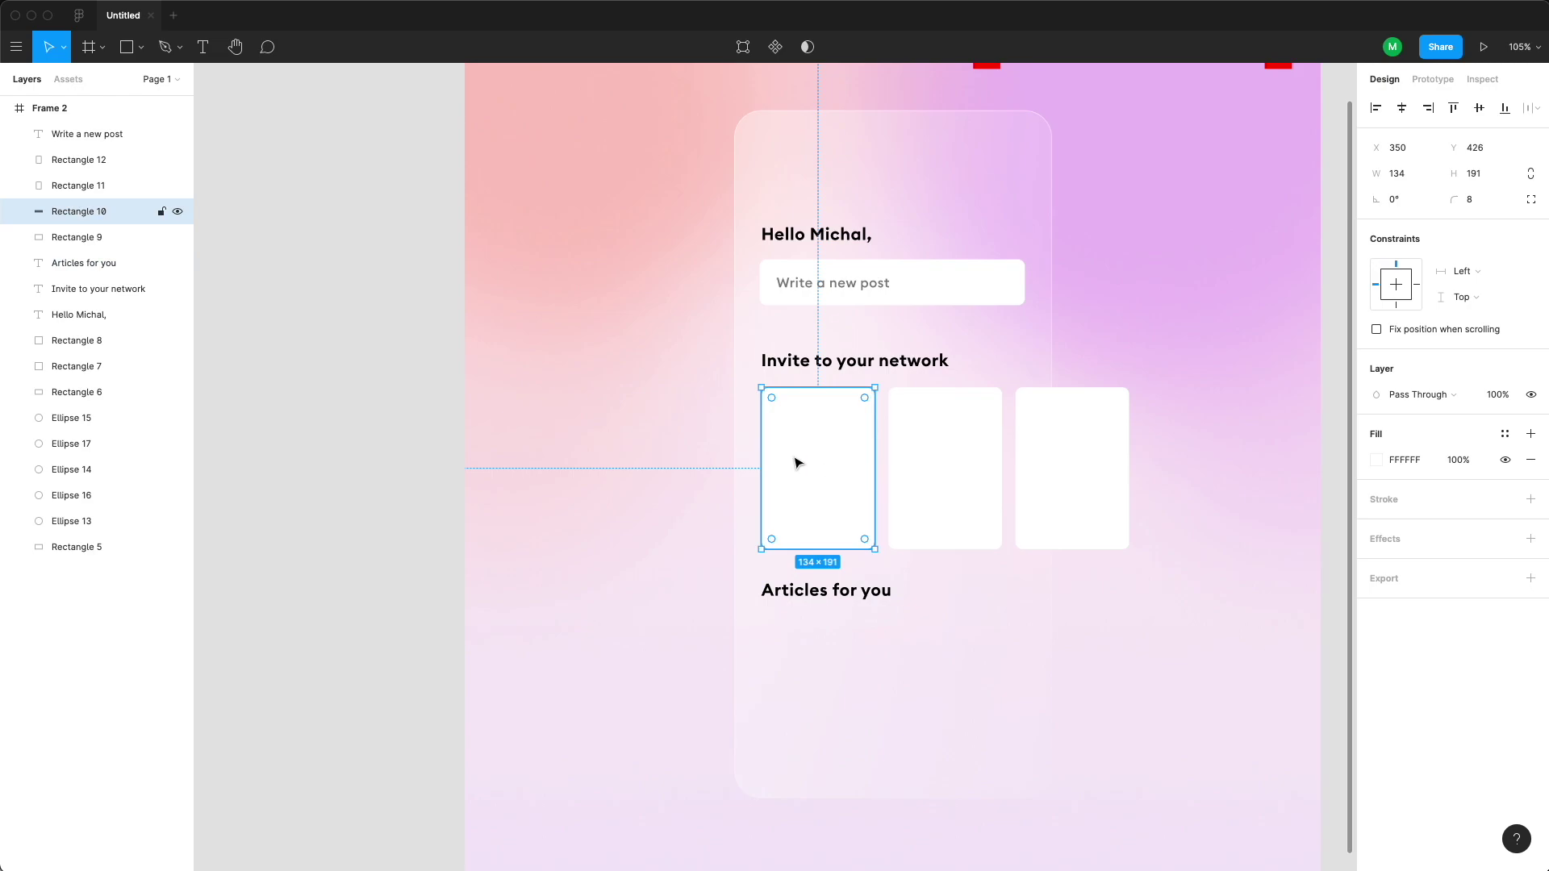
key("super+d")
left_click_drag(823, 447, 1031, 674)
key("alt")
key("Down")
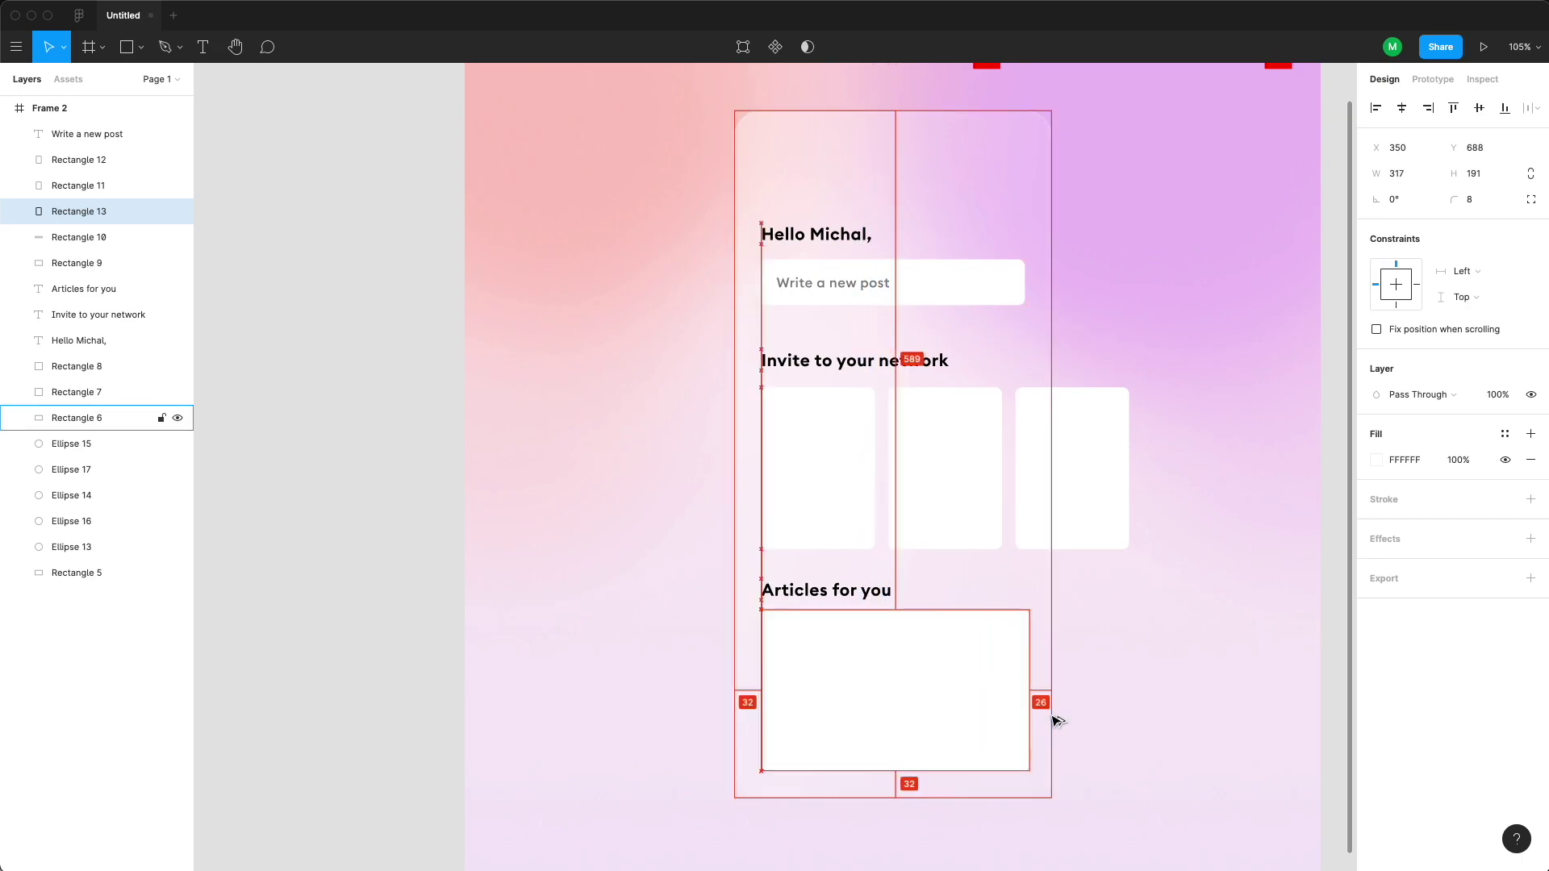
key("super+Left")
key("super+Left")
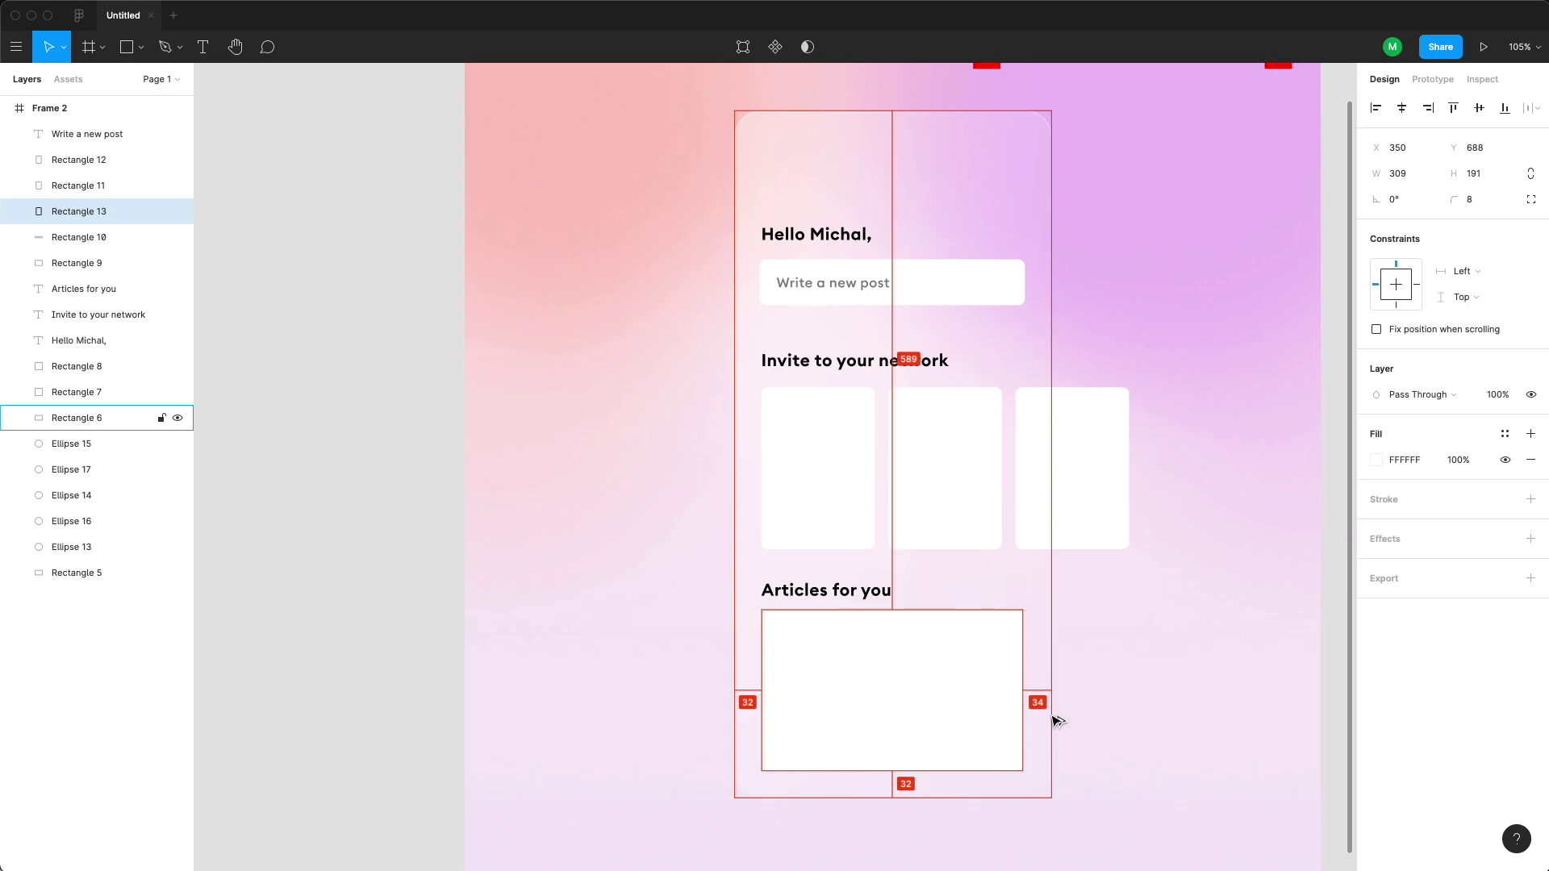
- Move the "Invite to your network" heading down to Y 390, closer to the row of tiles
left_click_drag(859, 373, 857, 379)
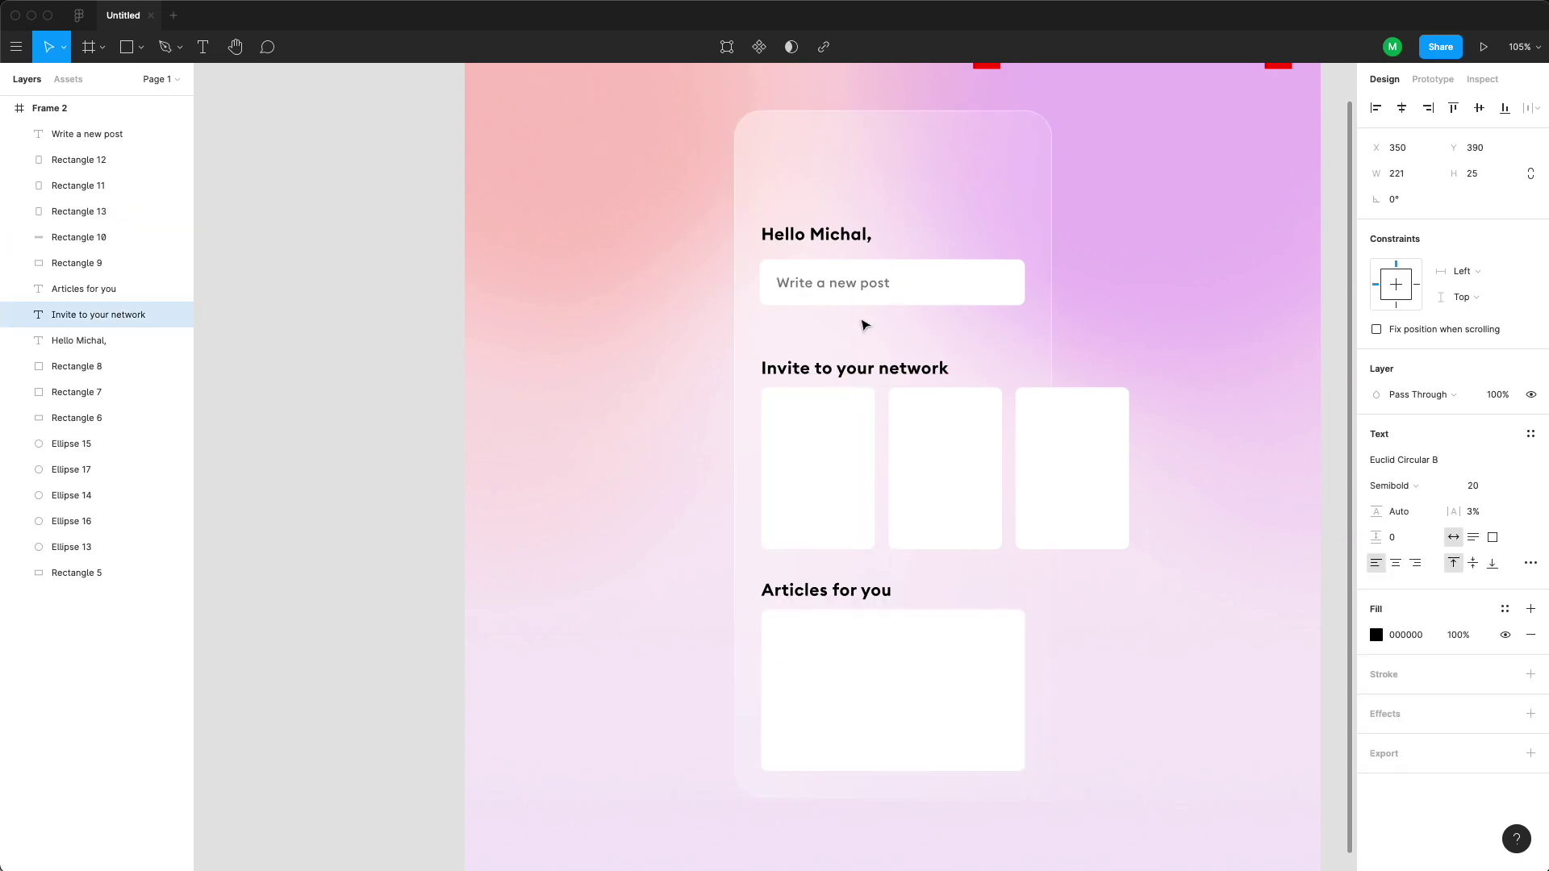
- Nudge the greeting slightly closer to the post box, and move the greeting, box and placeholder text up the card together
left_click_drag(837, 237, 836, 245)
left_click(831, 284, "shift")
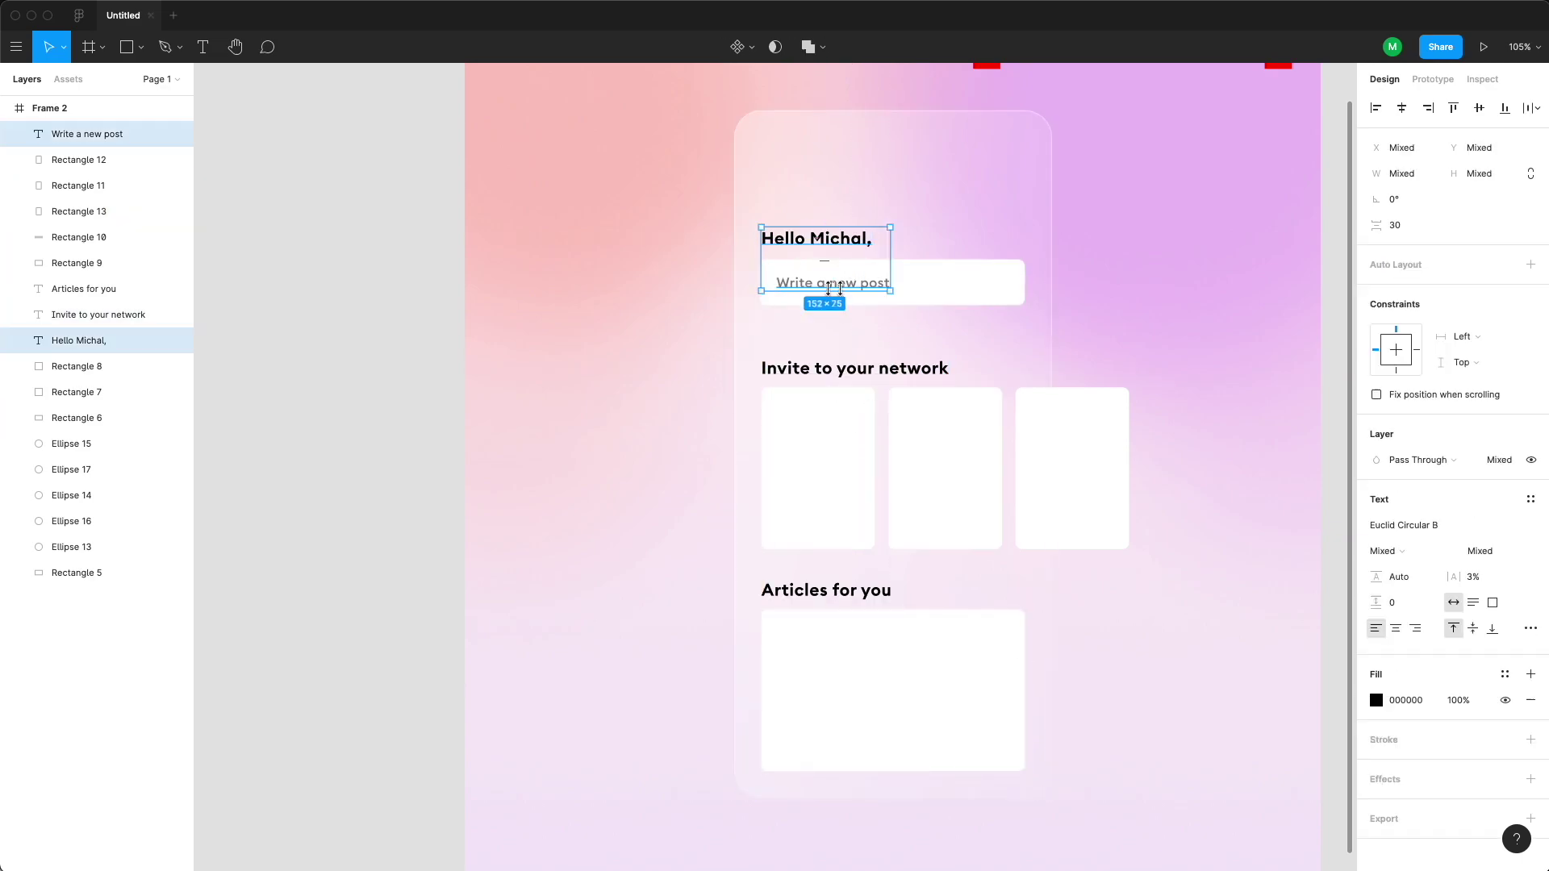
left_click(965, 290, "shift")
left_click_drag(965, 290, 965, 252)
- Move the "Invite to your network" heading and its three tiles up so they sit 30 below the post box
left_click(857, 364)
left_click_drag(857, 364, 857, 362)
left_click(849, 436, "shift")
left_click(905, 466, "shift")
left_click(1037, 470, "shift")
left_click_drag(1037, 470, 1038, 415)
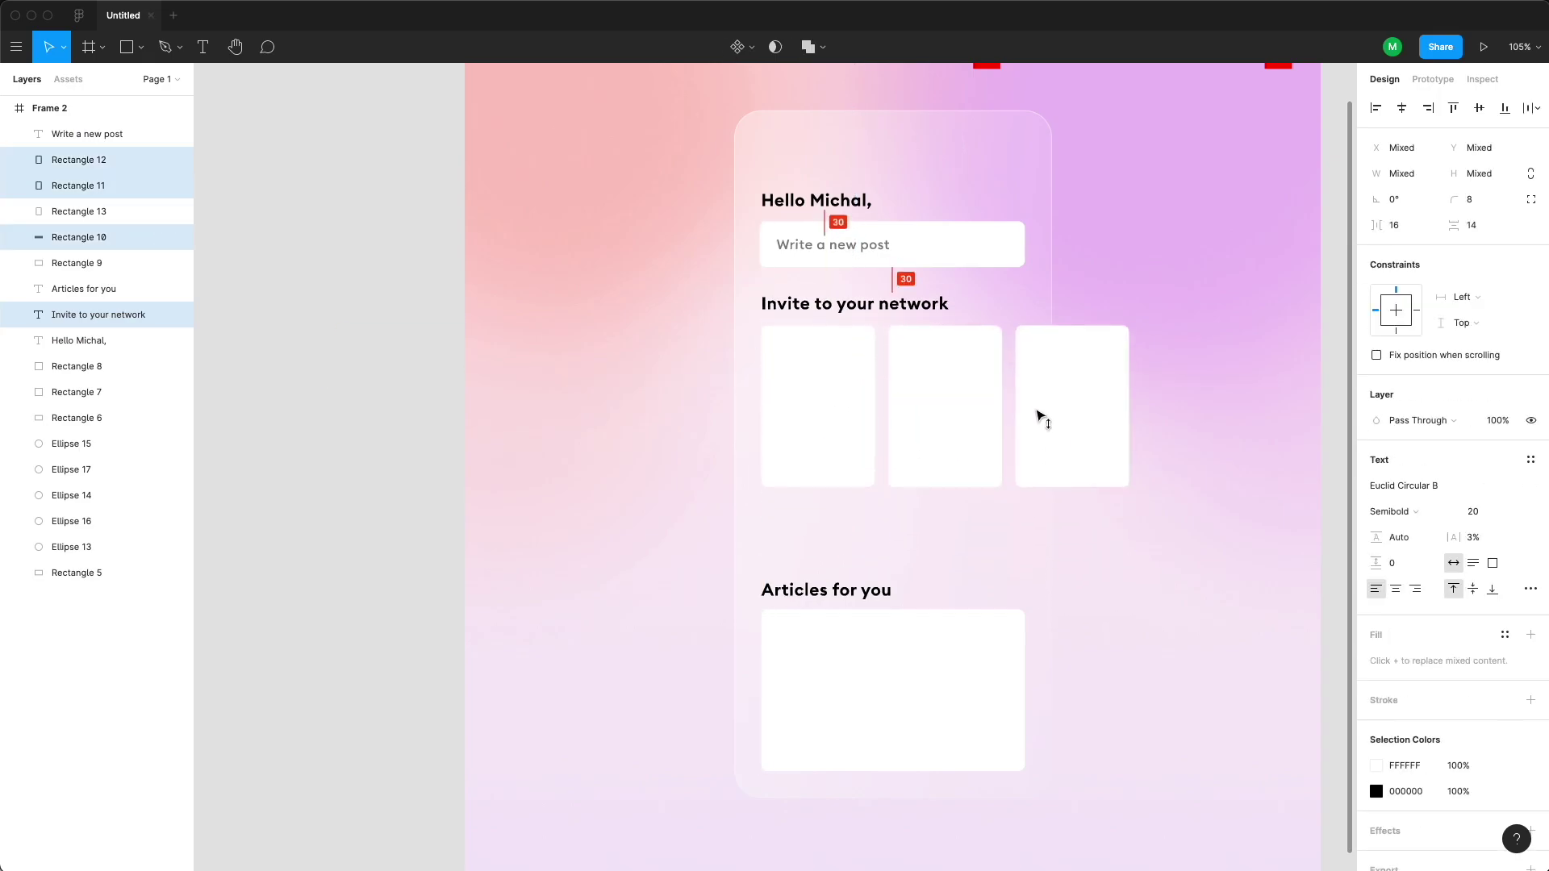
- Move the "Articles for you" heading and its card up together, closer to the row of tiles
left_click(817, 593)
left_click(816, 637, "shift")
left_click_drag(817, 637, 817, 581)
- Try a second copy of the article card beneath the first one
left_click(1100, 691)
left_click_drag(908, 565, 908, 738)
scroll(906, 716, "up", 1)
scroll(907, 715, "down", 1)
left_click(423, 703)
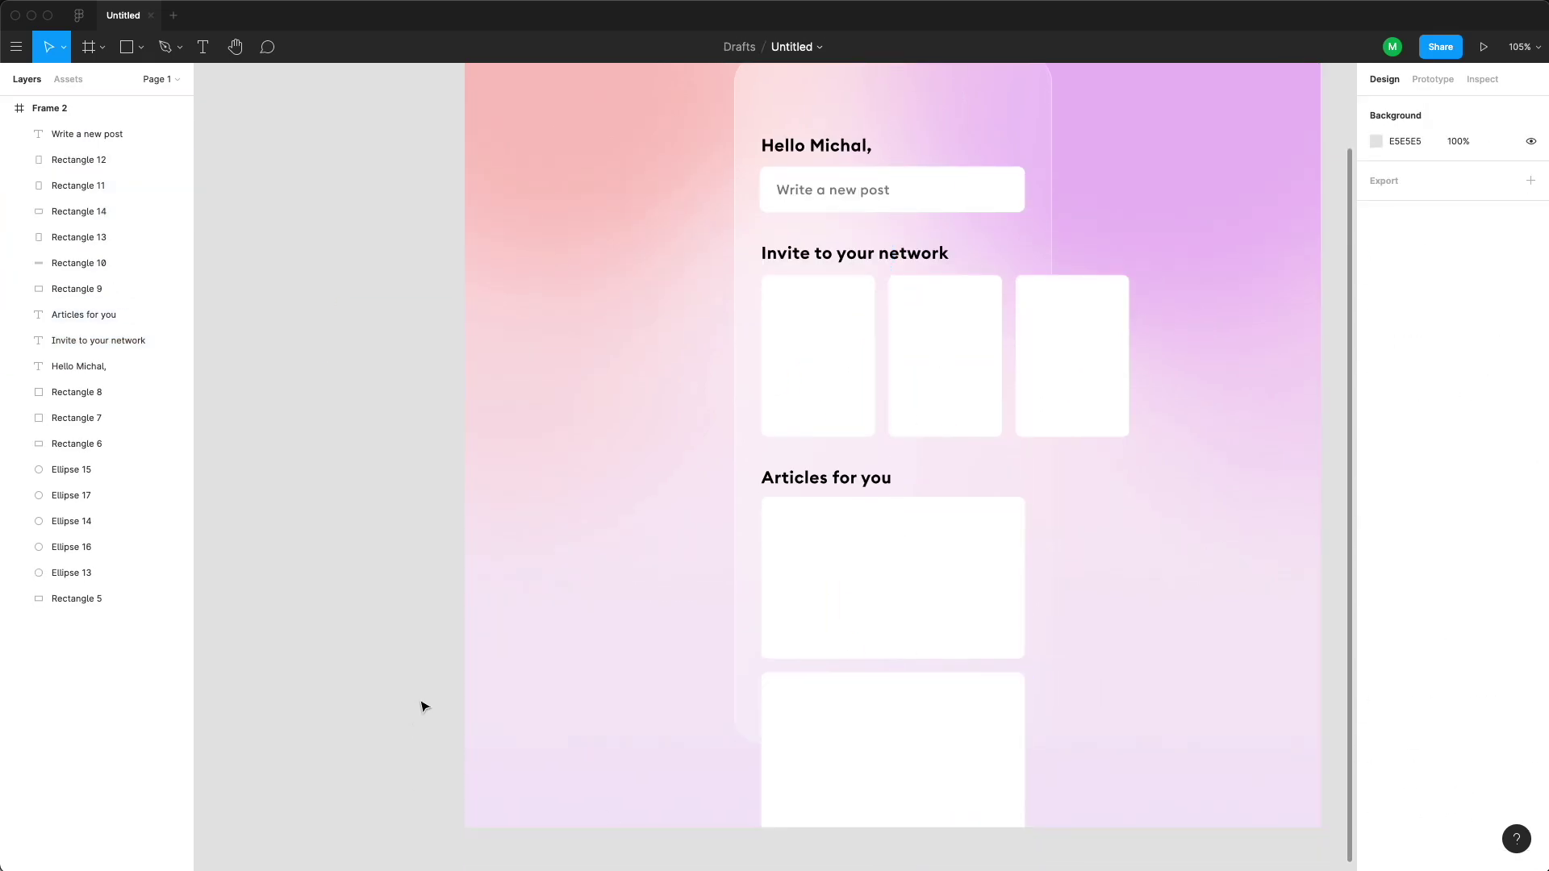
key("minus")
left_click(716, 690)
key("Delete")
key("plus")
- Shift the articles, invite and greeting sections down the card, placing the tiles at Y 428 and the article card at Y 687
left_click_drag(633, 648, 632, 705)
left_click_drag(865, 410, 864, 469)
left_click(621, 241)
left_click(619, 202, "shift")
left_click_drag(619, 211, 619, 261)
- Fill the three invite tiles with different portrait photos: a curly-haired man, a woman with an afro and a woman with a bun
left_click(612, 458)
key("super+alt+p")
left_click(884, 508)
left_click(734, 465)
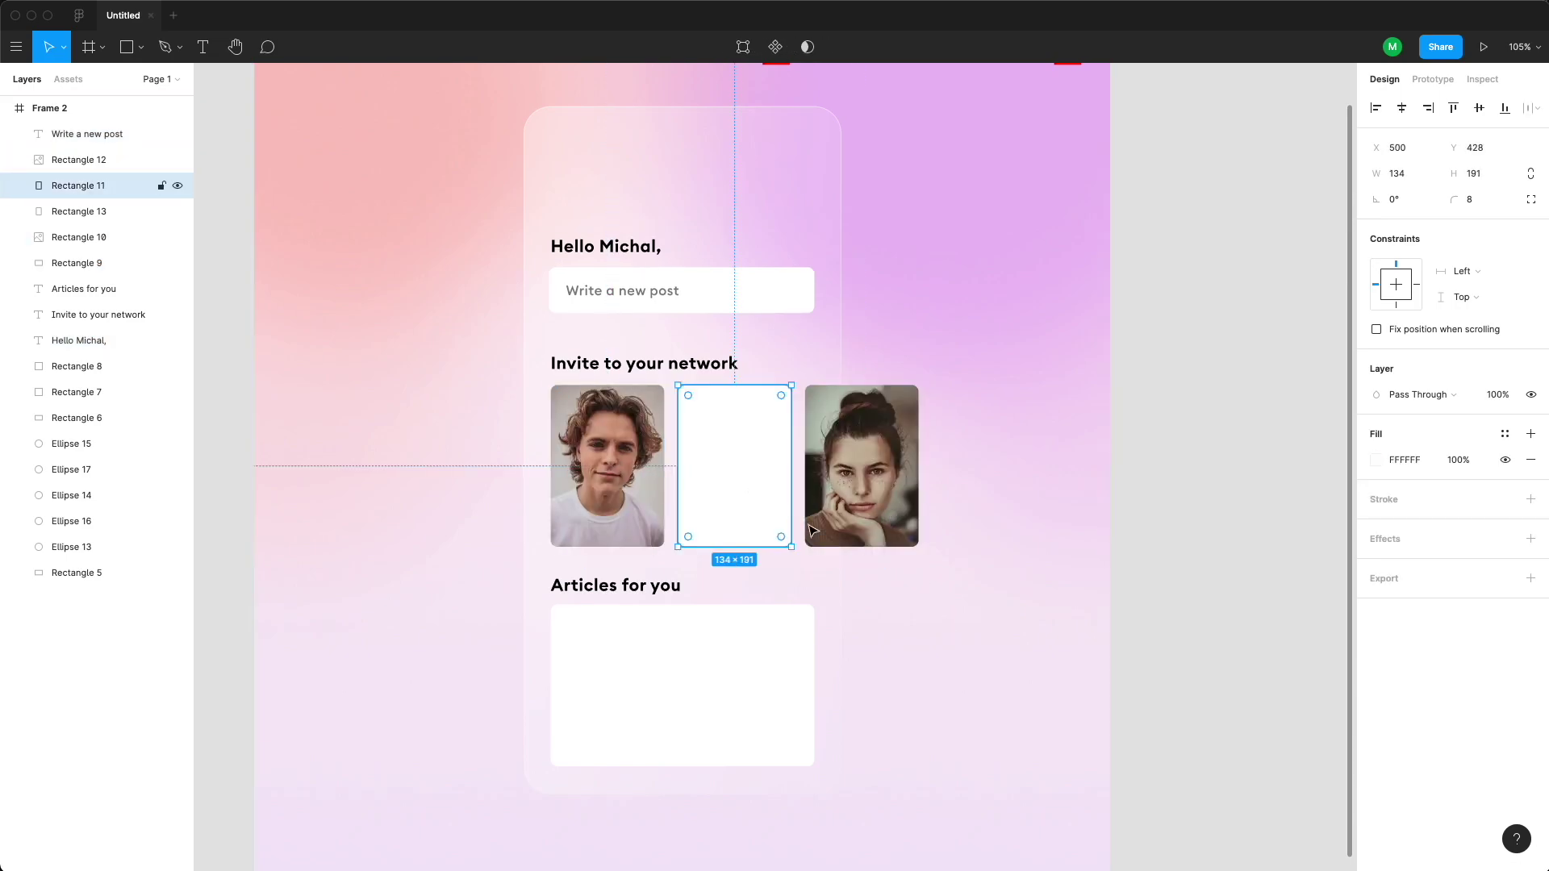
left_click(1178, 496)
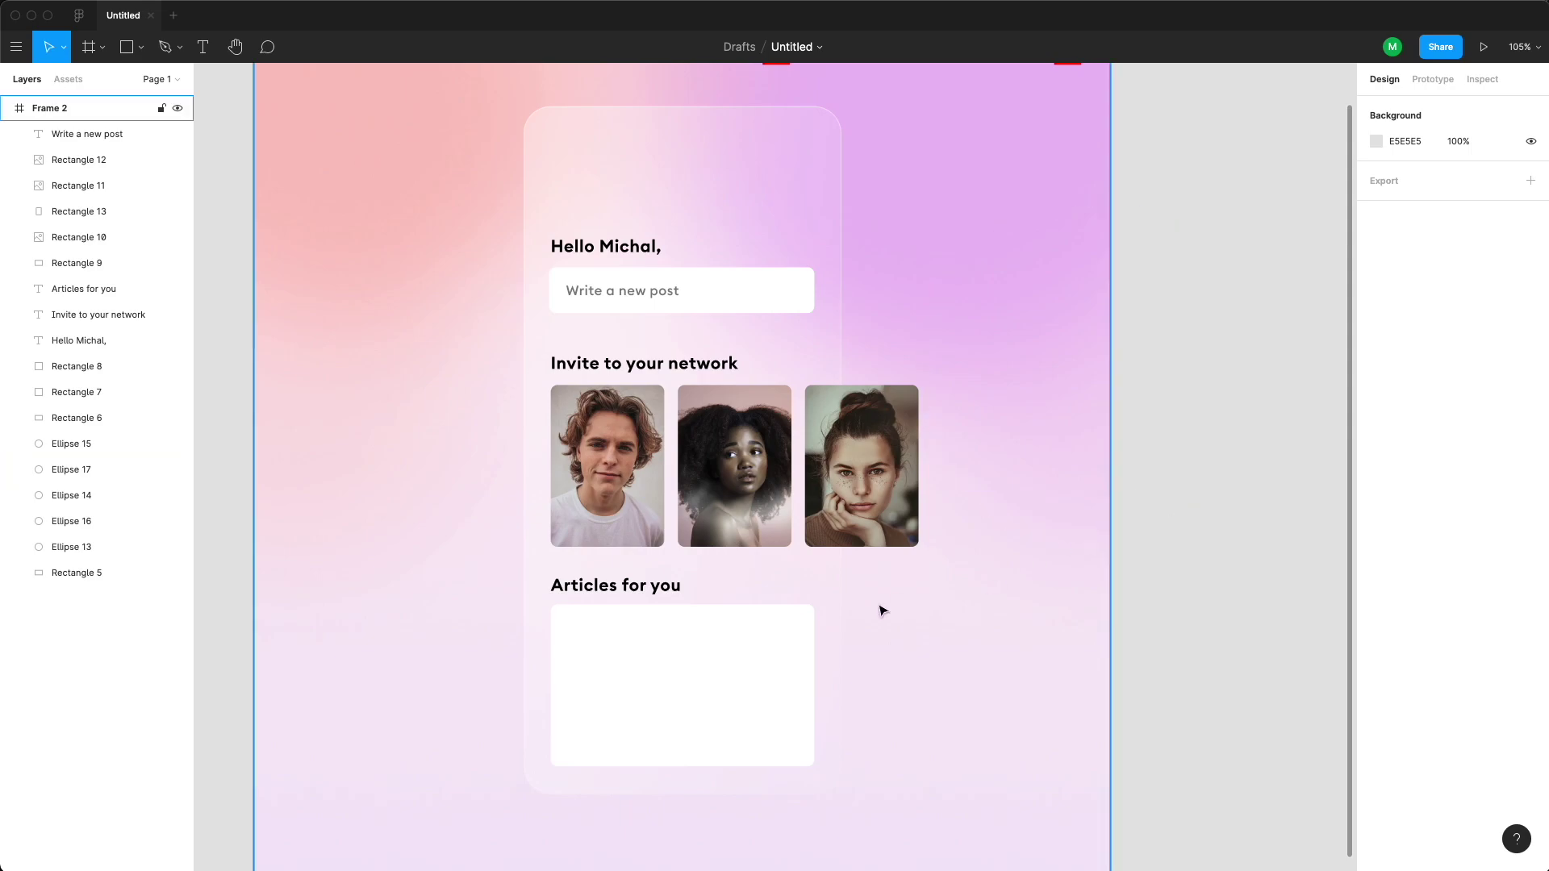
- Draw a 134 × 191 rectangle exactly over the first portrait at X 350, Y 428
scroll(647, 530, "up", 5)
left_click(616, 508)
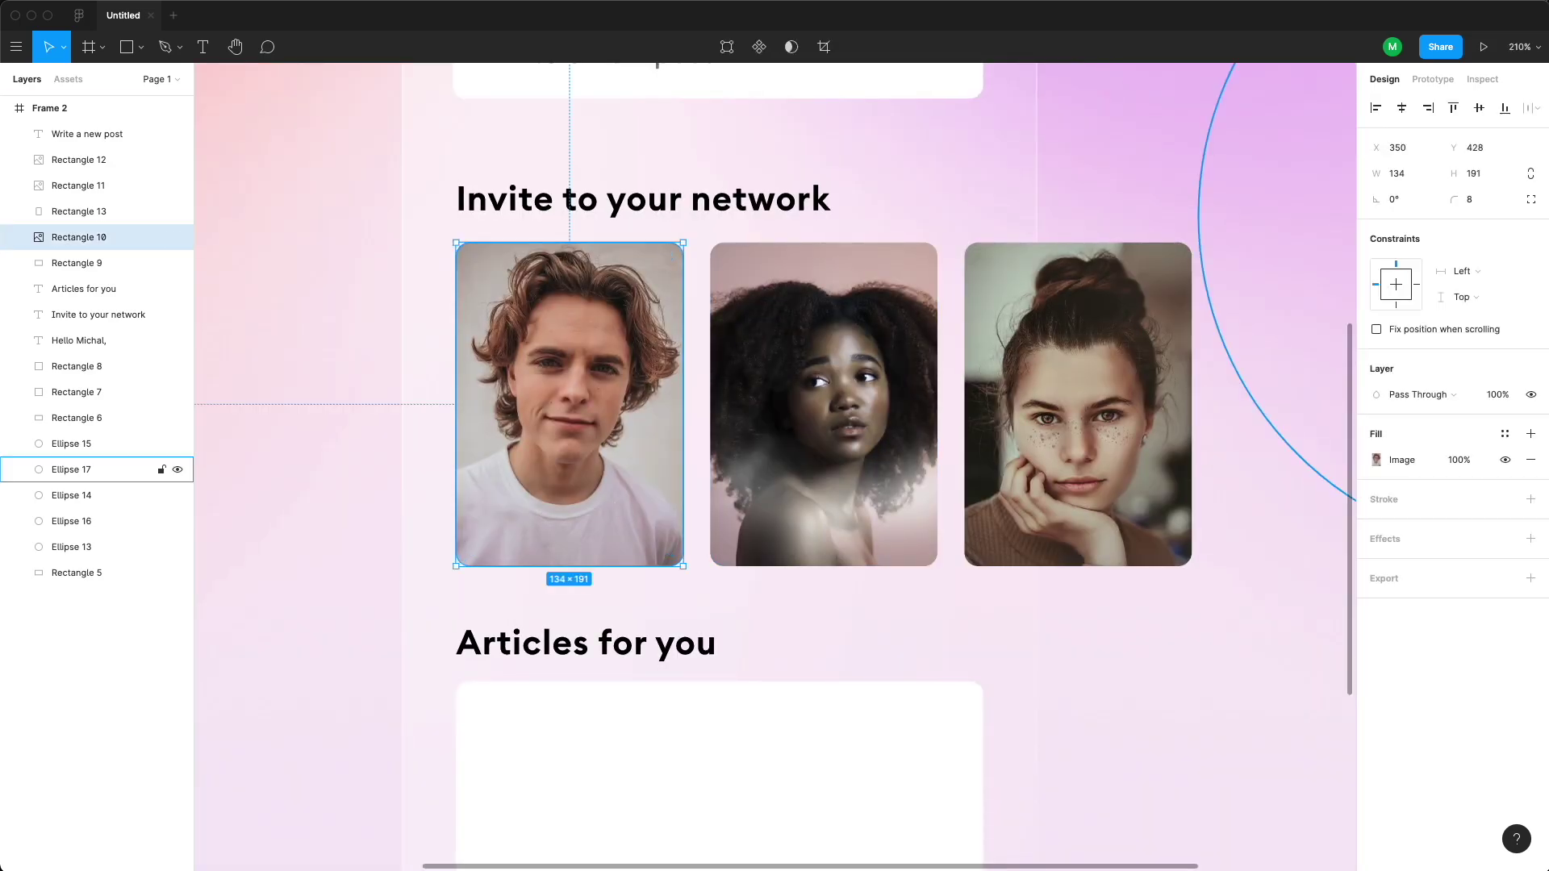
key("r")
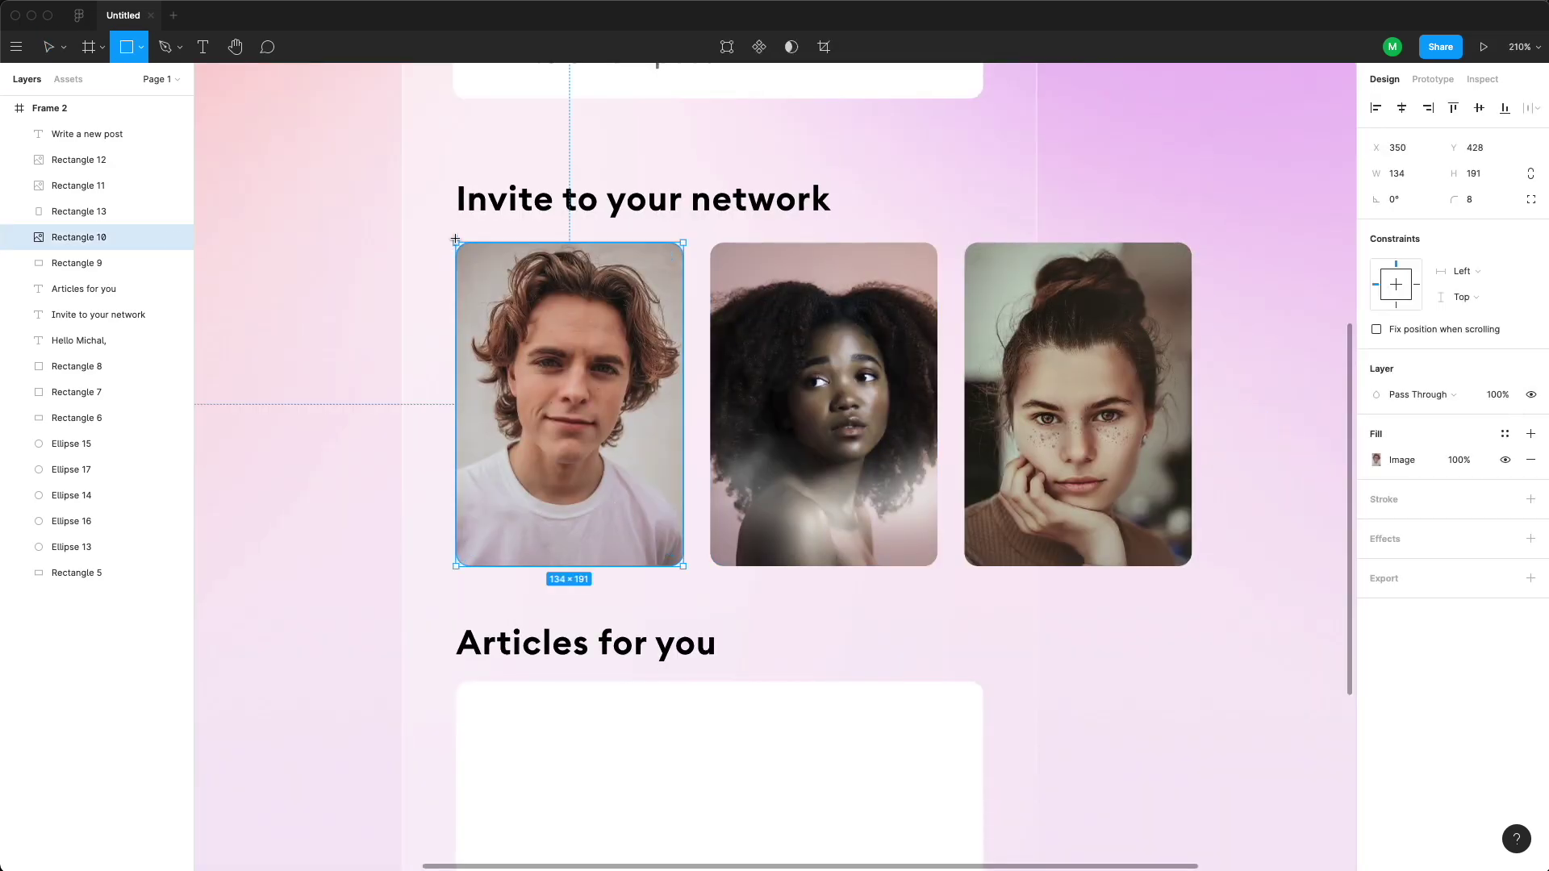
mouse_move(454, 242)
left_mouse_down()
mouse_move(619, 566)
mouse_move(683, 566)
mouse_move(456, 243)
left_mouse_up()
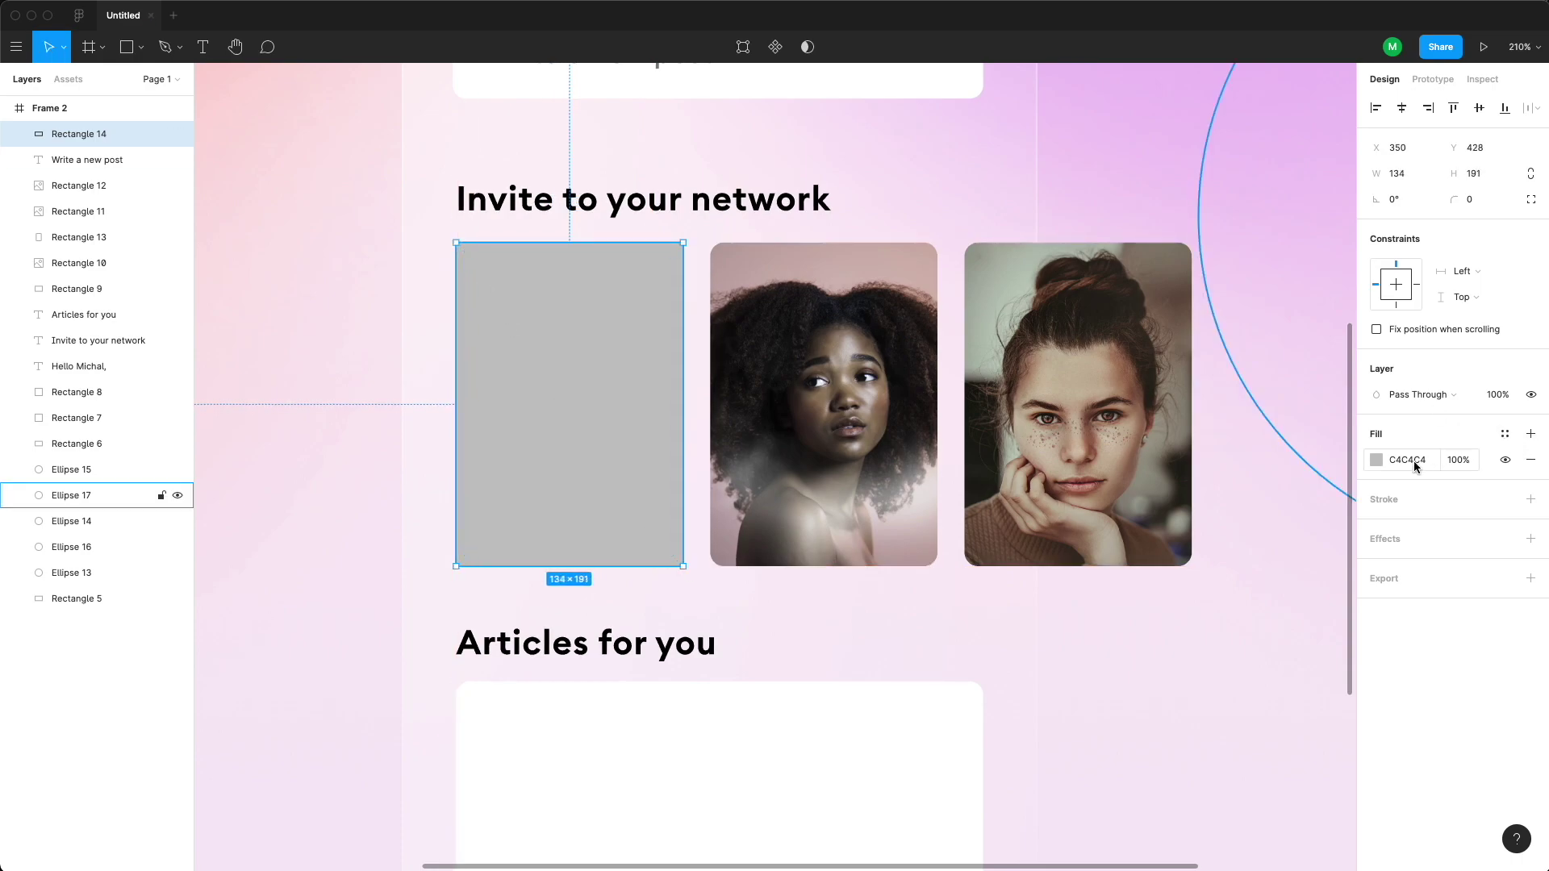
- Change the new rectangle's fill to a linear gradient and sample a pale pink from the background for its first stop
left_click(1378, 462)
left_click(1236, 461)
left_click(1229, 472)
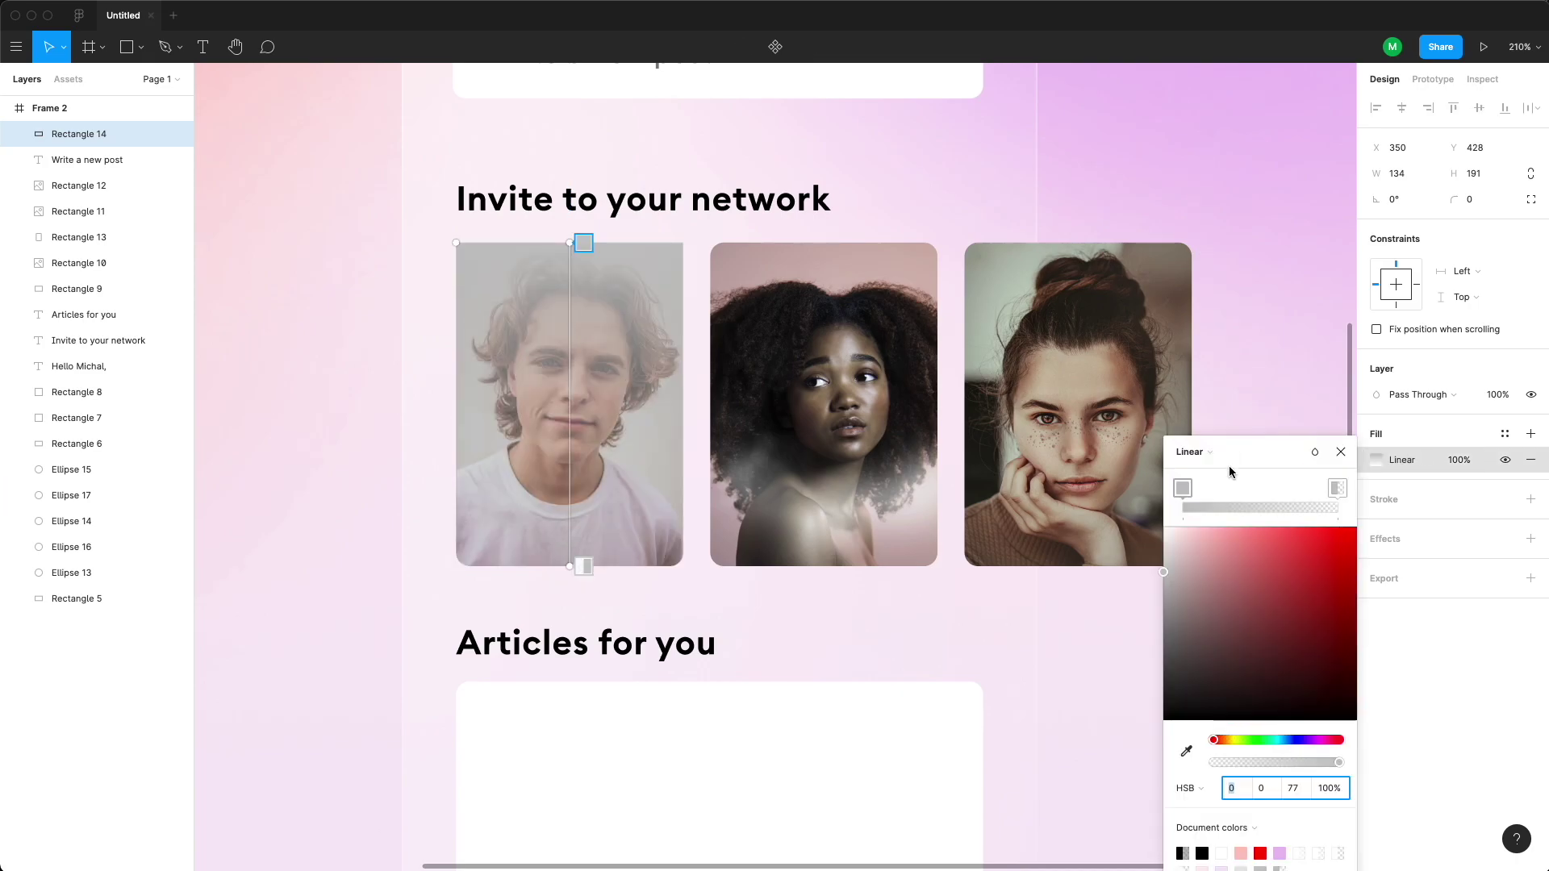
left_click(1186, 750)
left_click(249, 206)
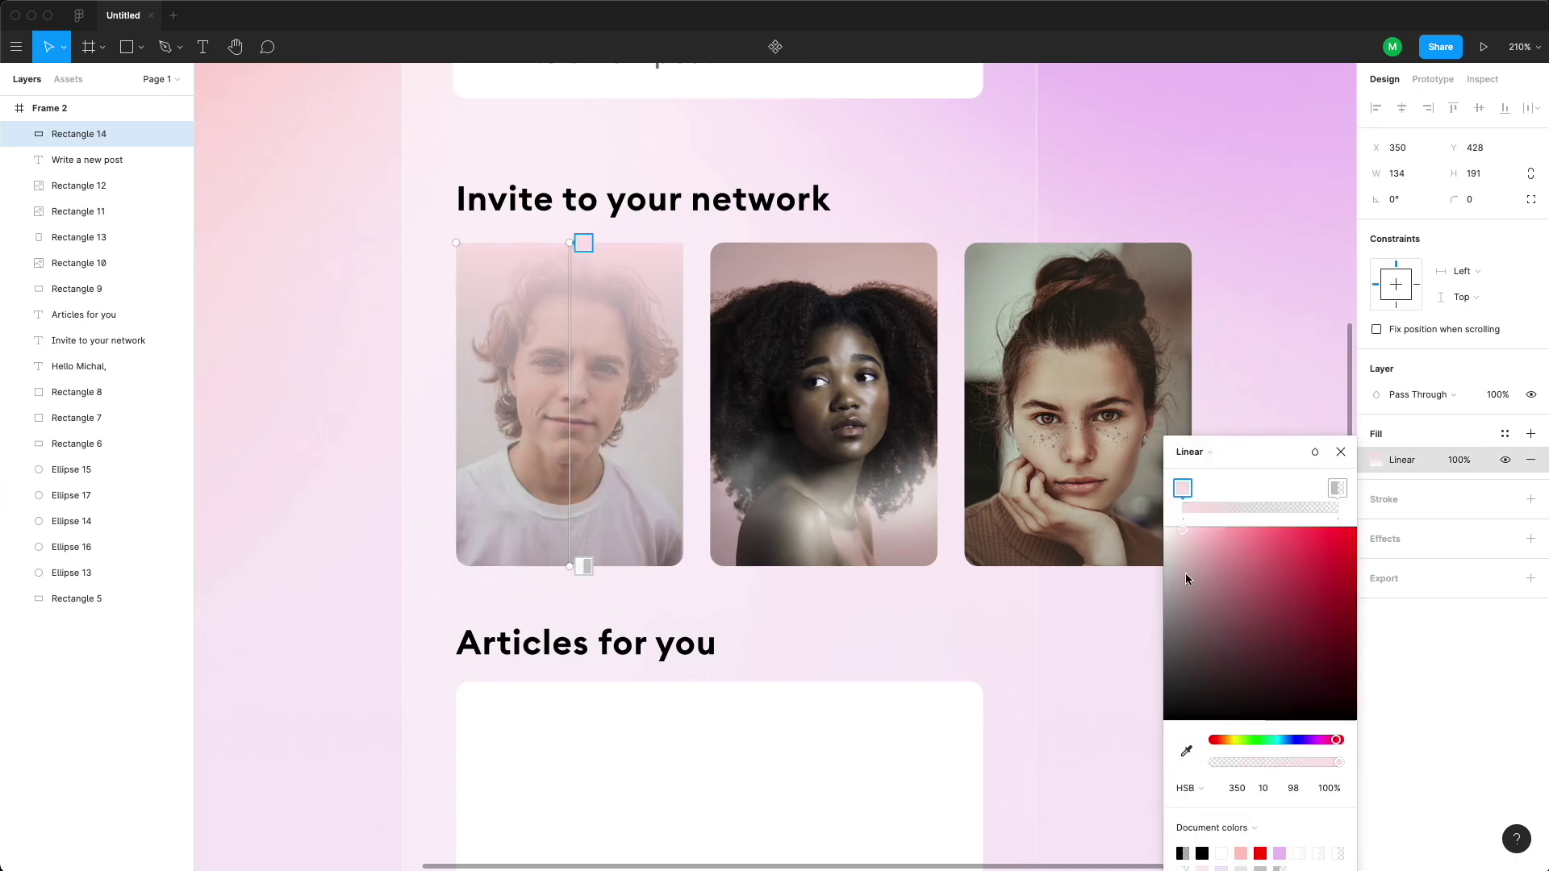
- Sample background pink for the gradient's second stop at 52% opacity, and lower the first stop to 22% opacity
left_click(1337, 488)
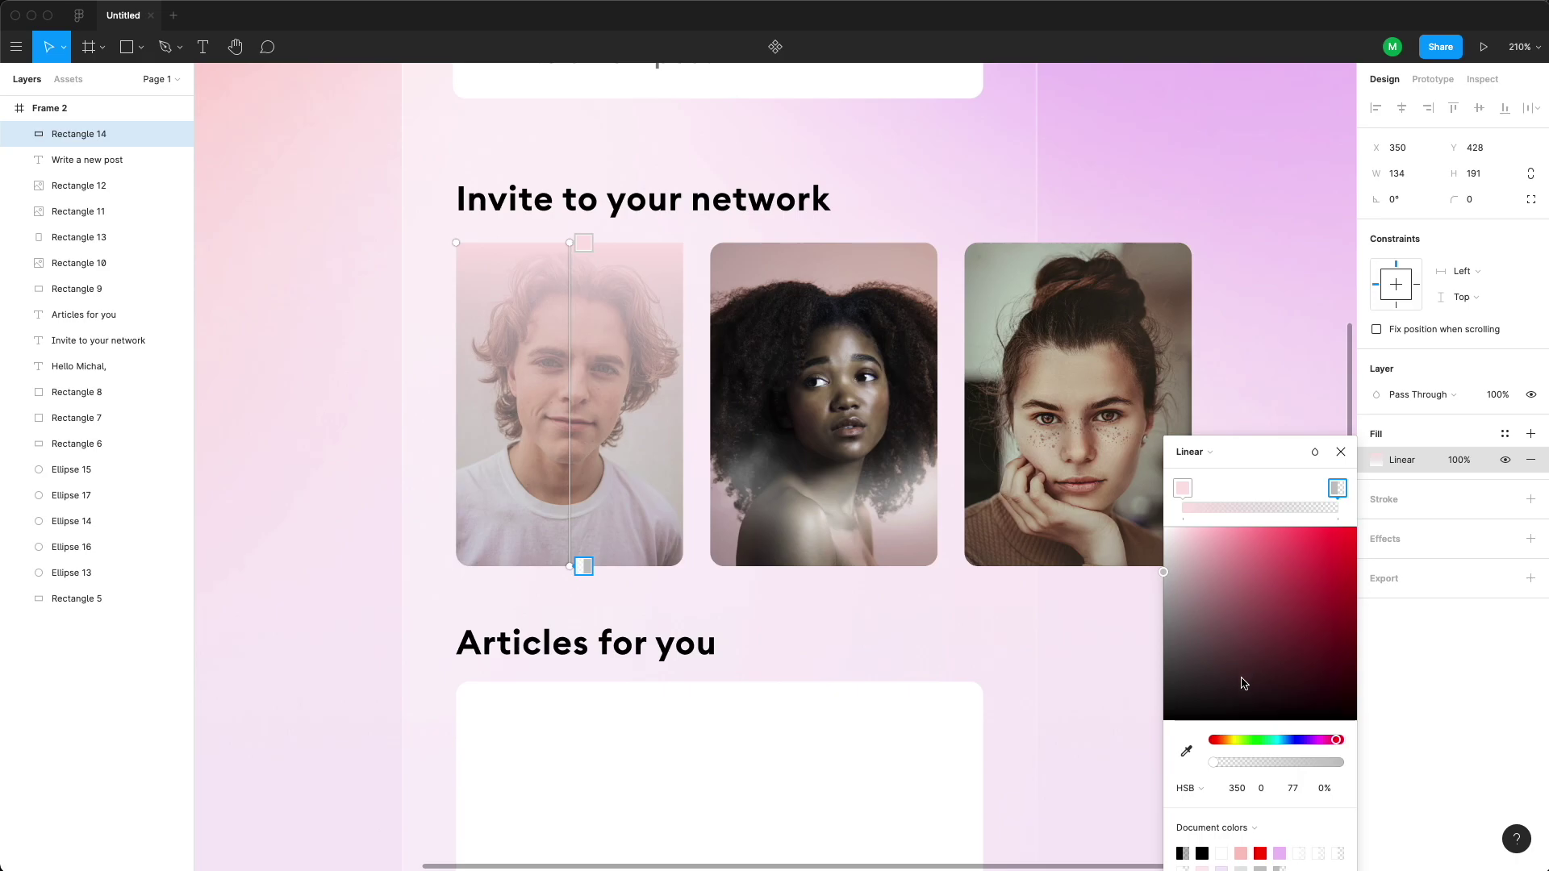
left_click(1186, 752)
left_click(261, 290)
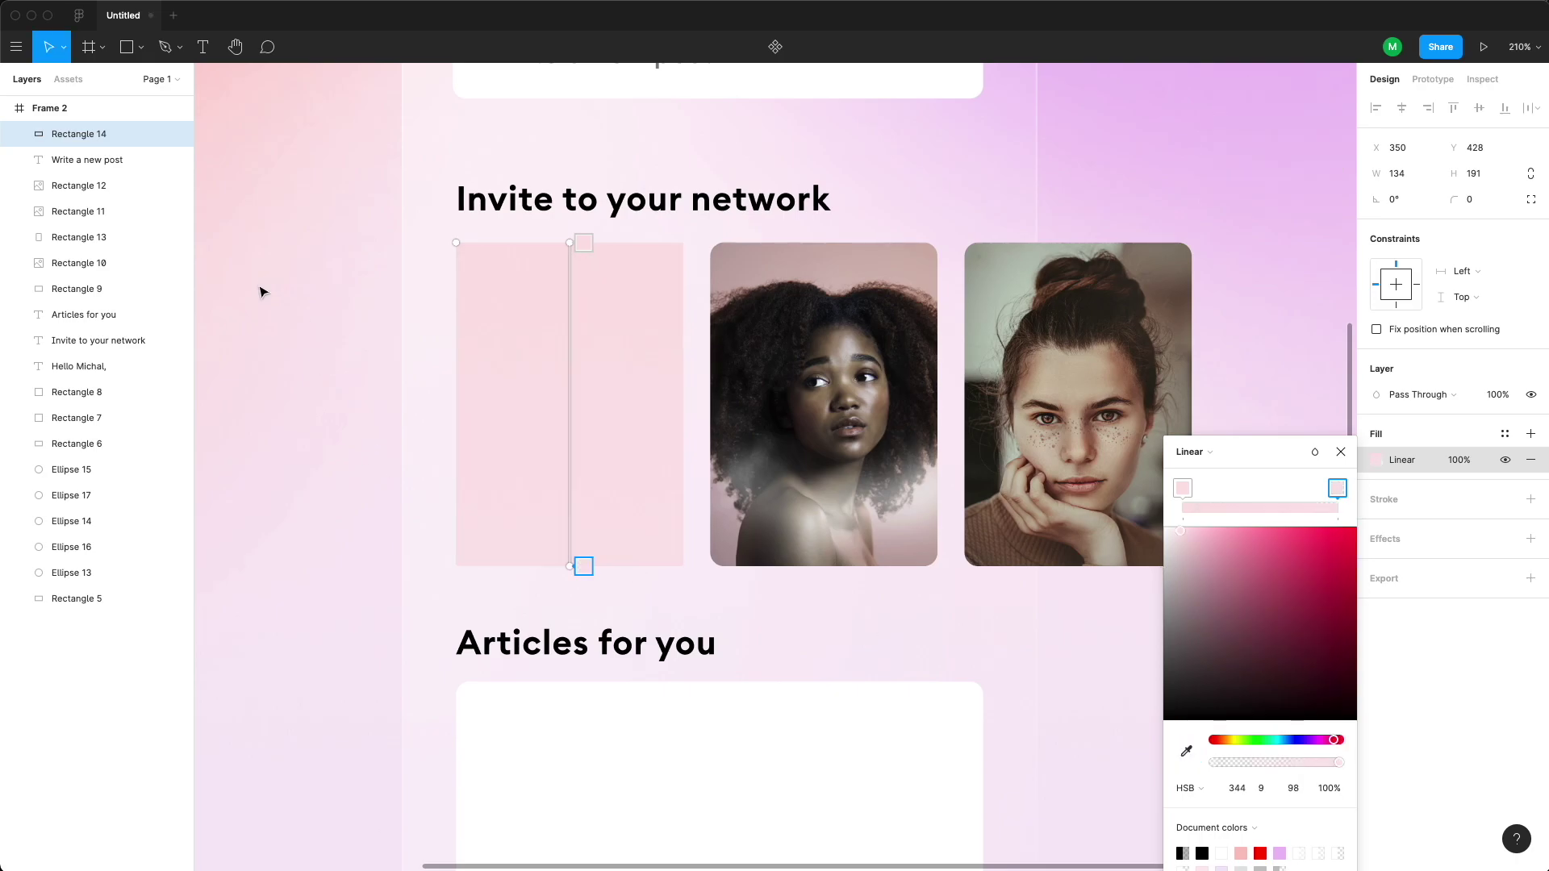
left_click(1280, 765)
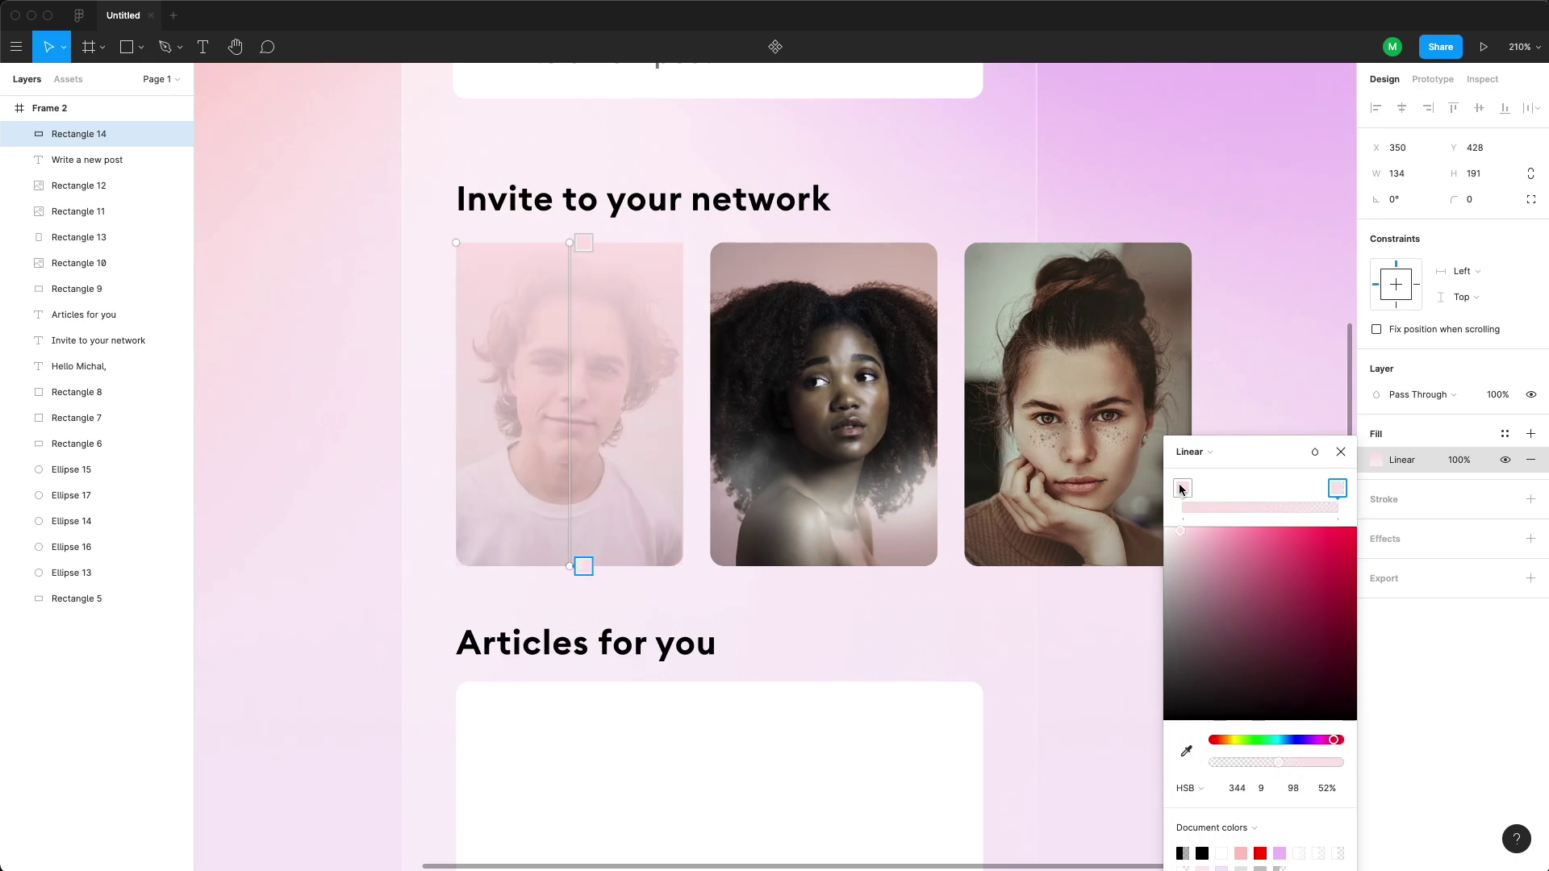
left_click(1240, 765)
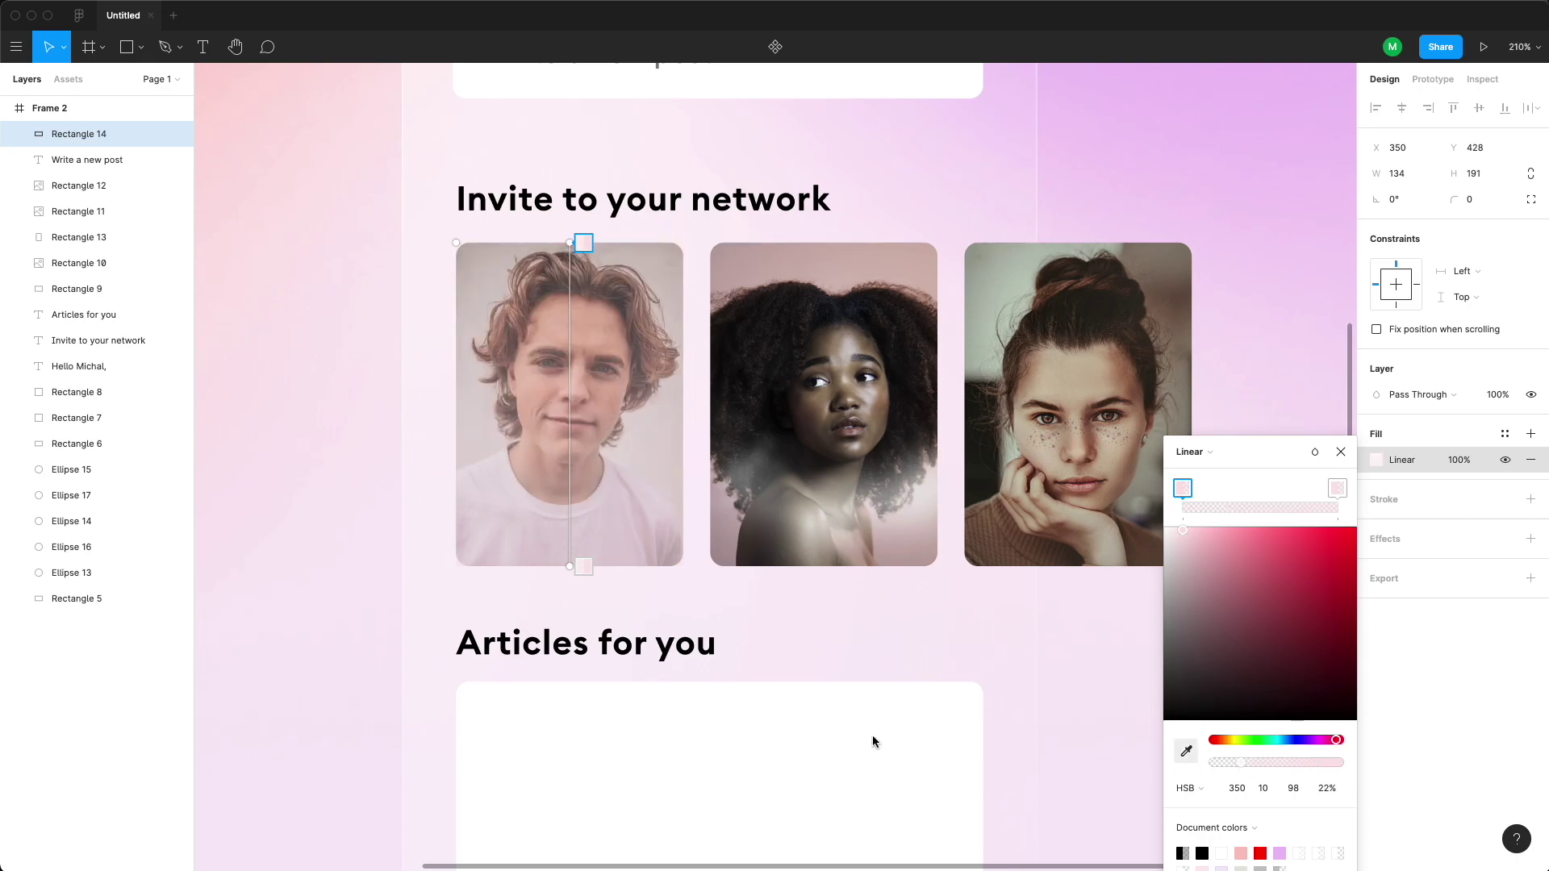
key("Escape")
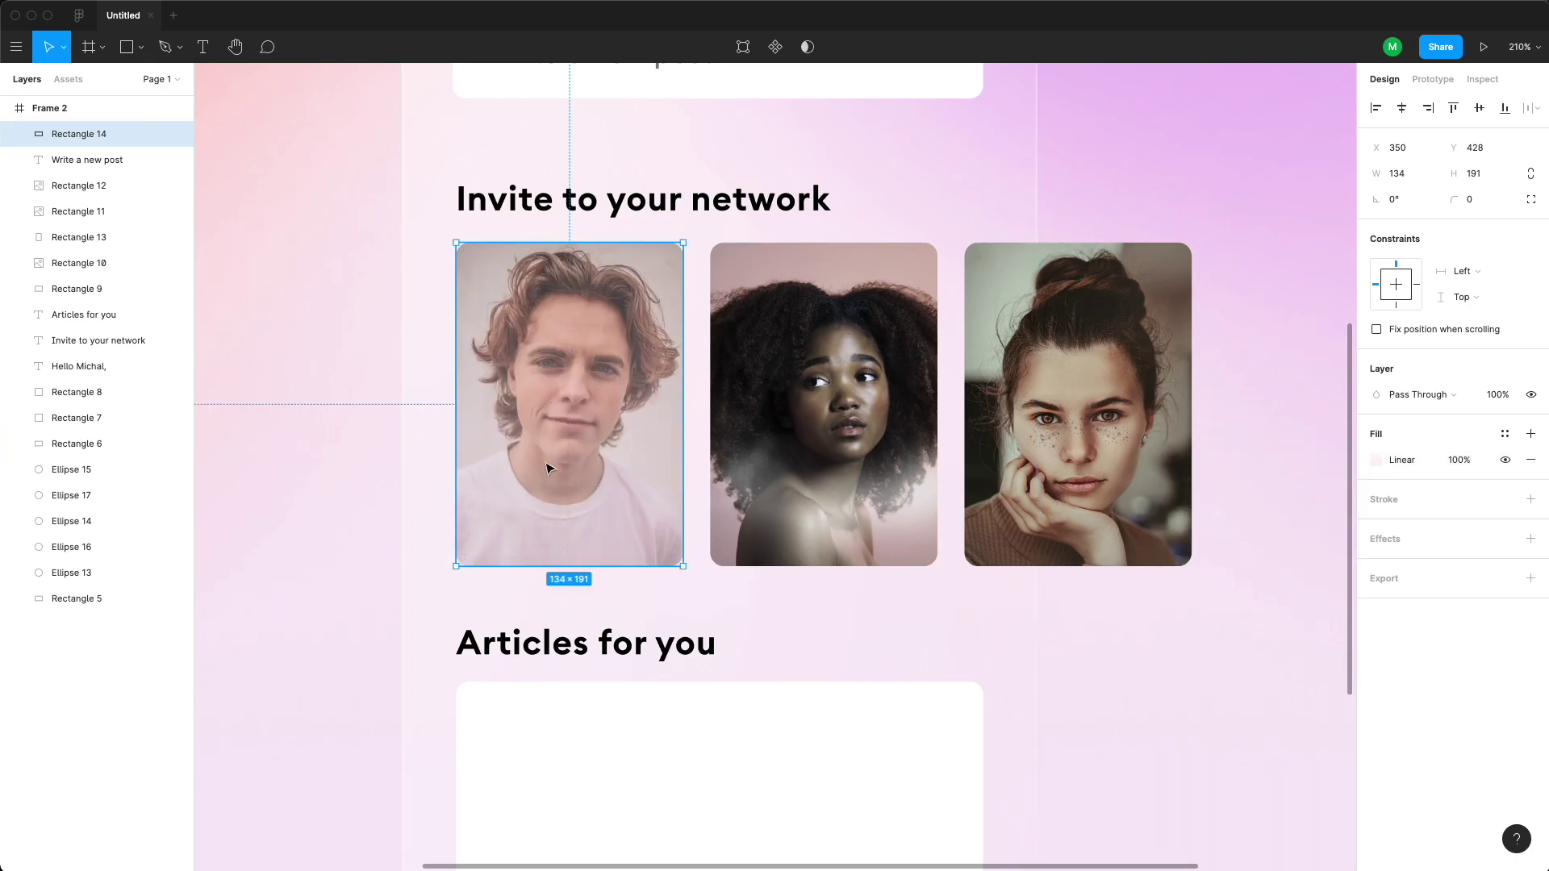
- Round the pink overlay's corners to 8 and duplicate it onto the second and third portraits
key("super+d")
left_click_drag(564, 444, 910, 466)
key("super+d")
key("Escape")
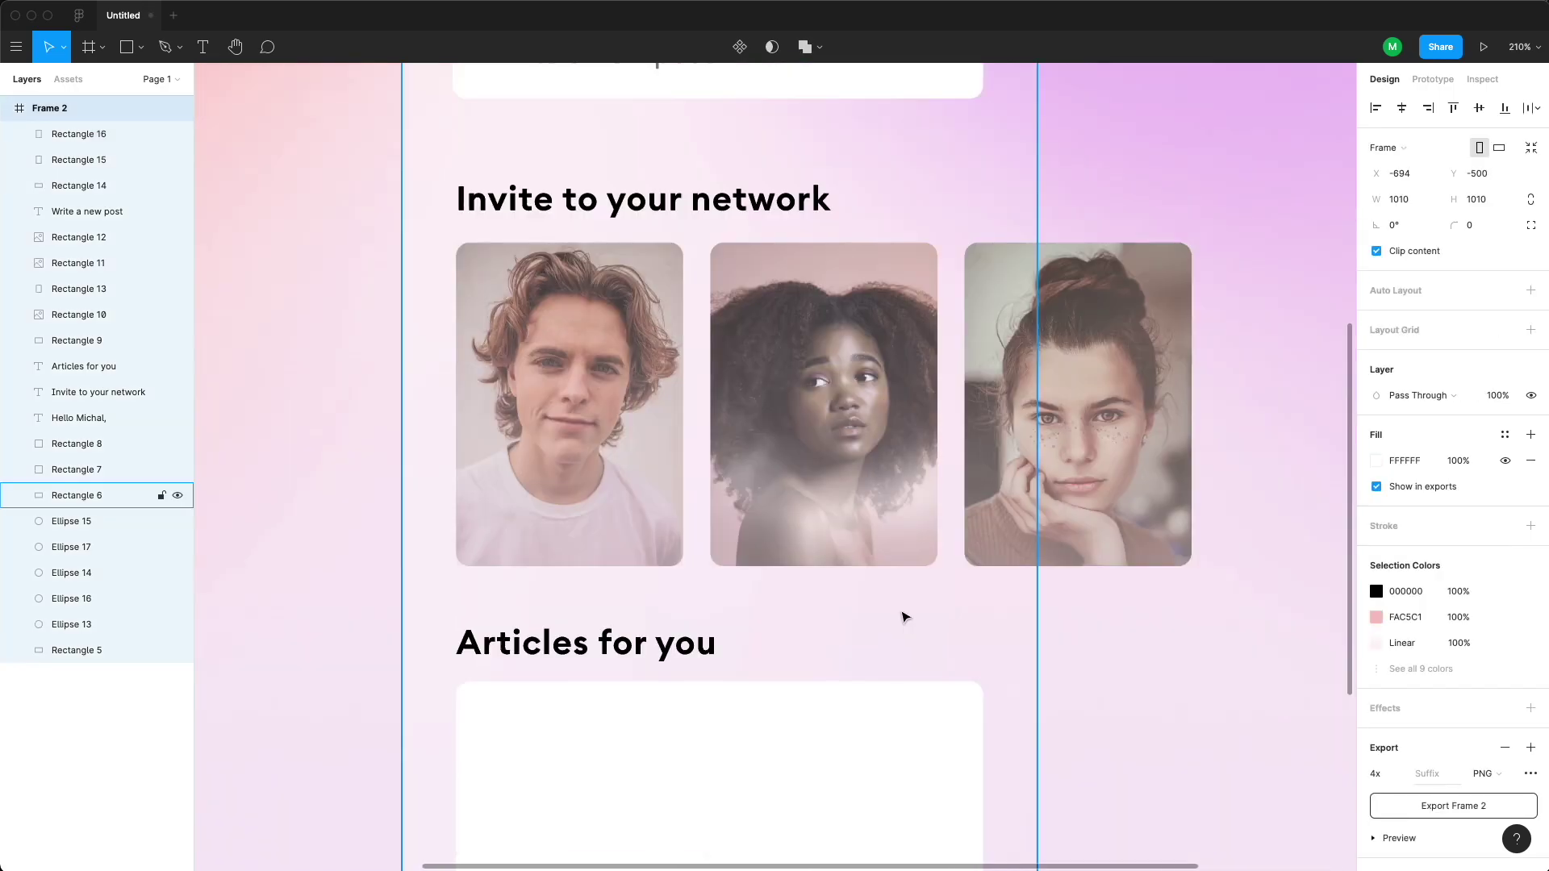
- Duplicate the first portrait's overlay, shorten the copy to the lower 134 × 86 area at Y 533 and square its top corners
left_click(607, 494)
key("super+d")
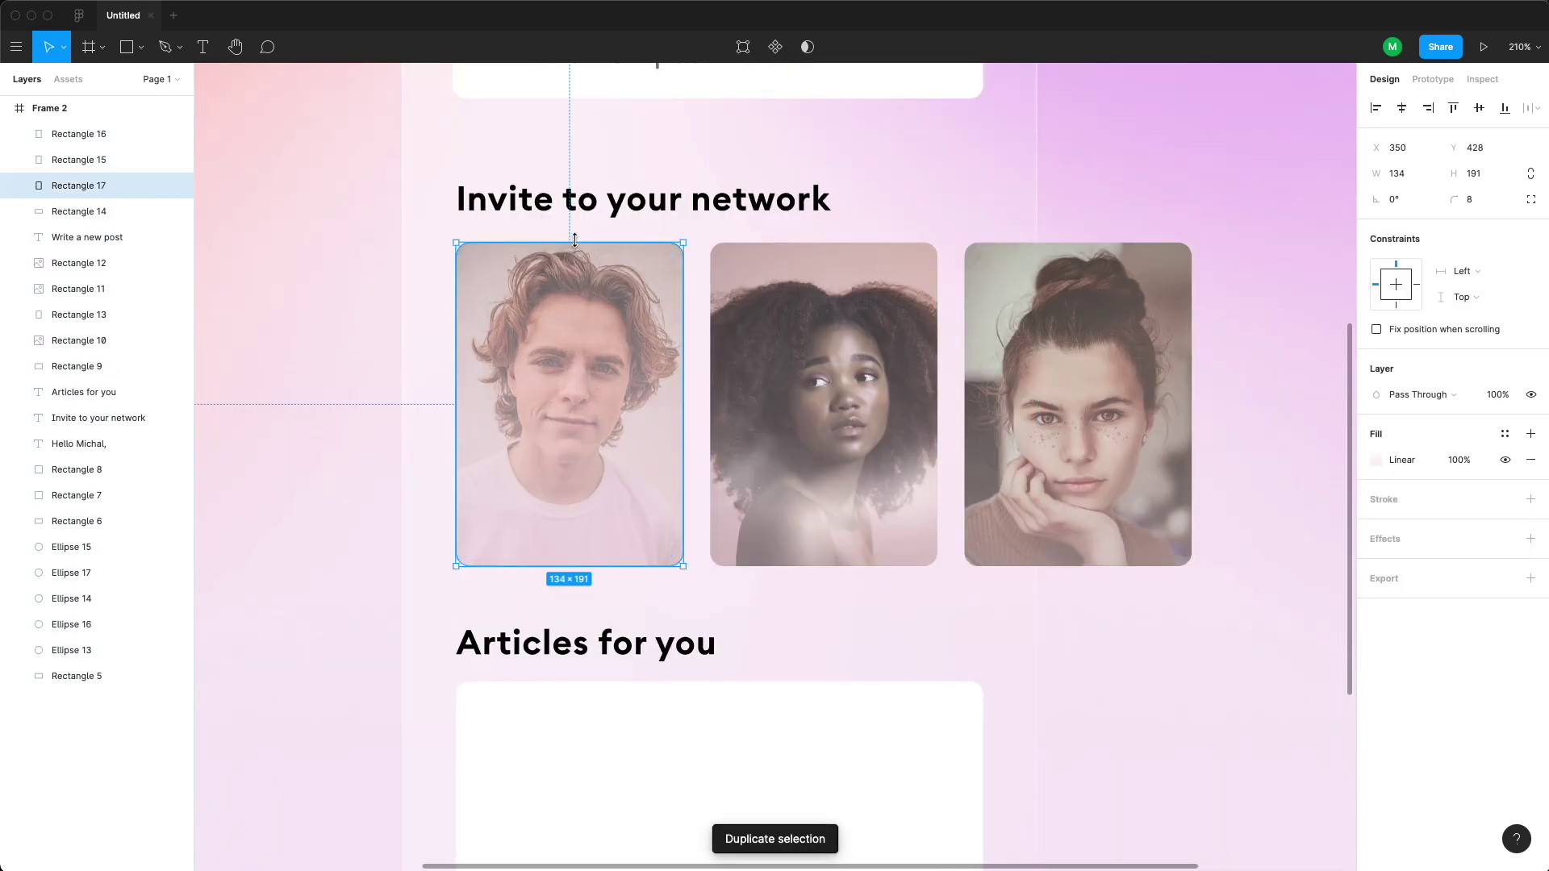
left_click_drag(575, 240, 597, 420)
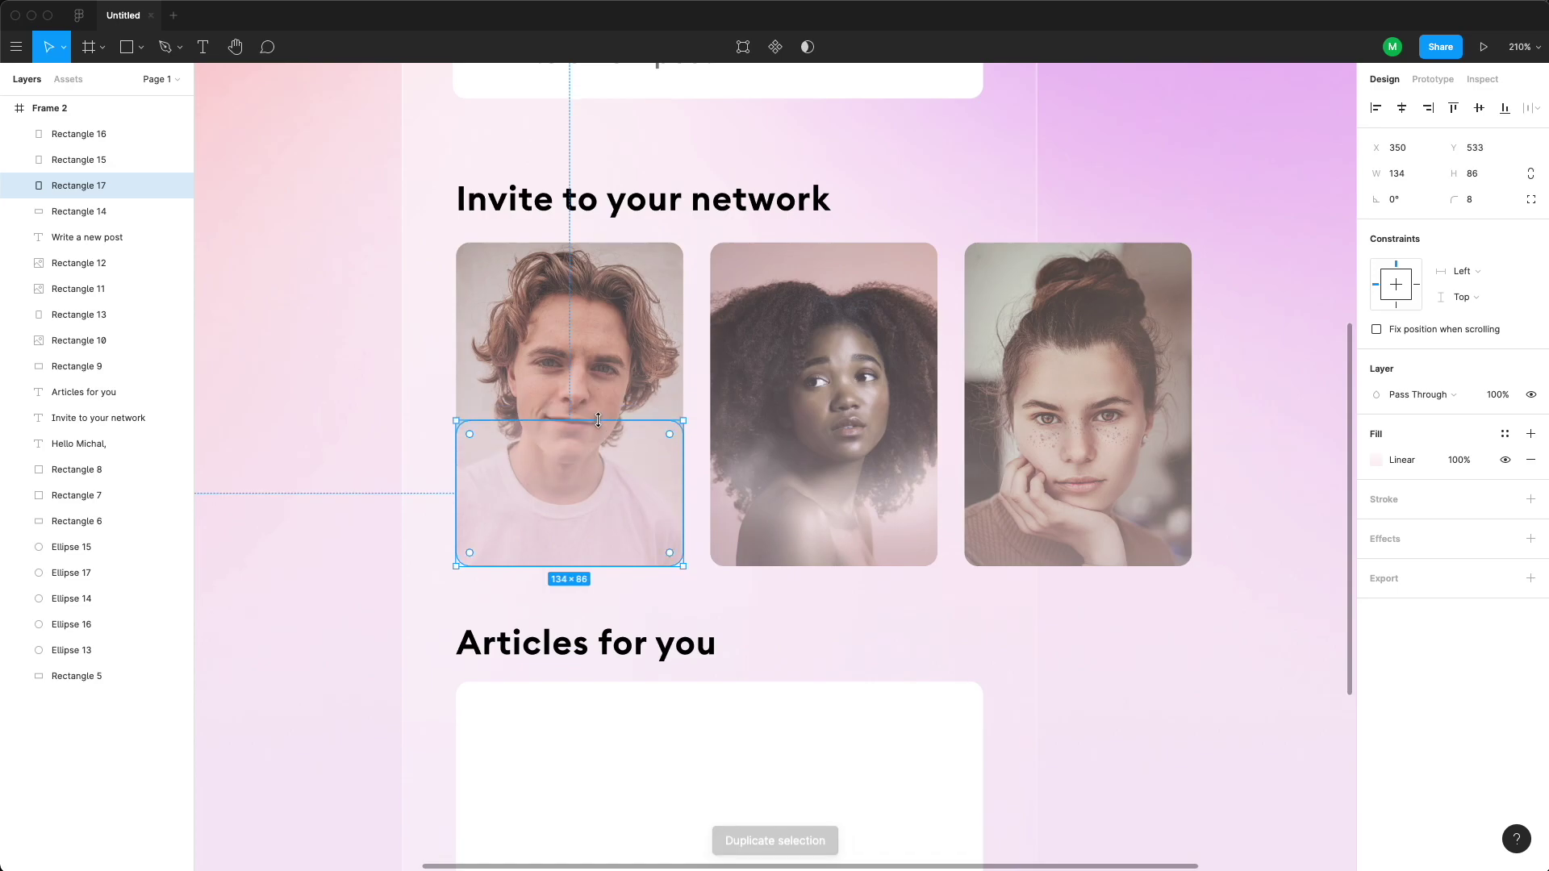
key("Return")
left_click_drag(421, 408, 732, 446)
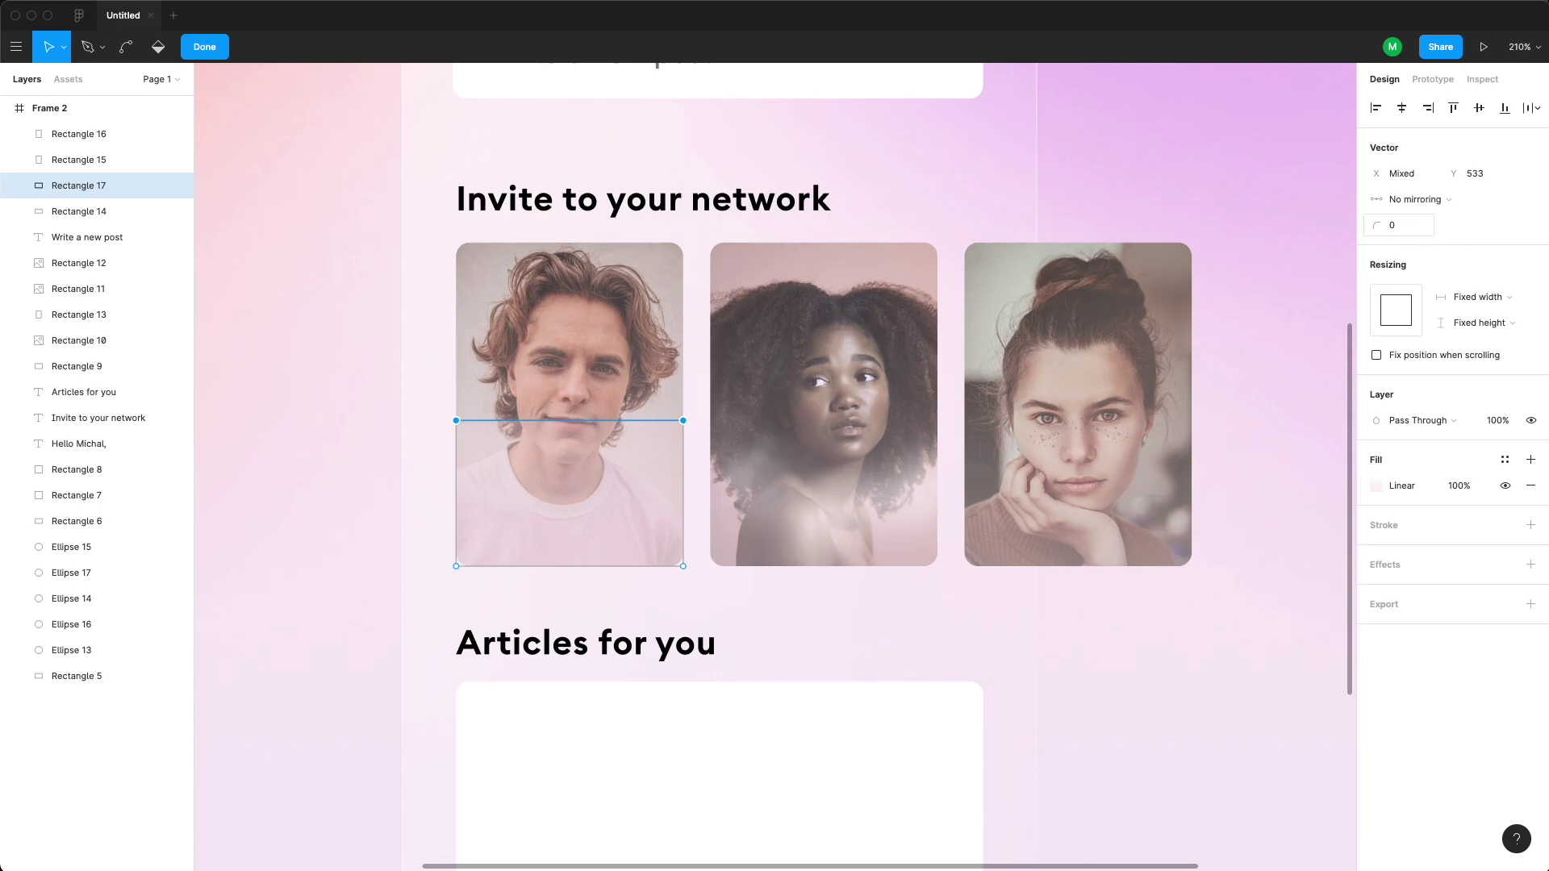
- Recolour the lower overlay's gradient in stronger pinks, with the upper stop at HSB 350, 29, 93 and 0% opacity
left_click(1381, 488)
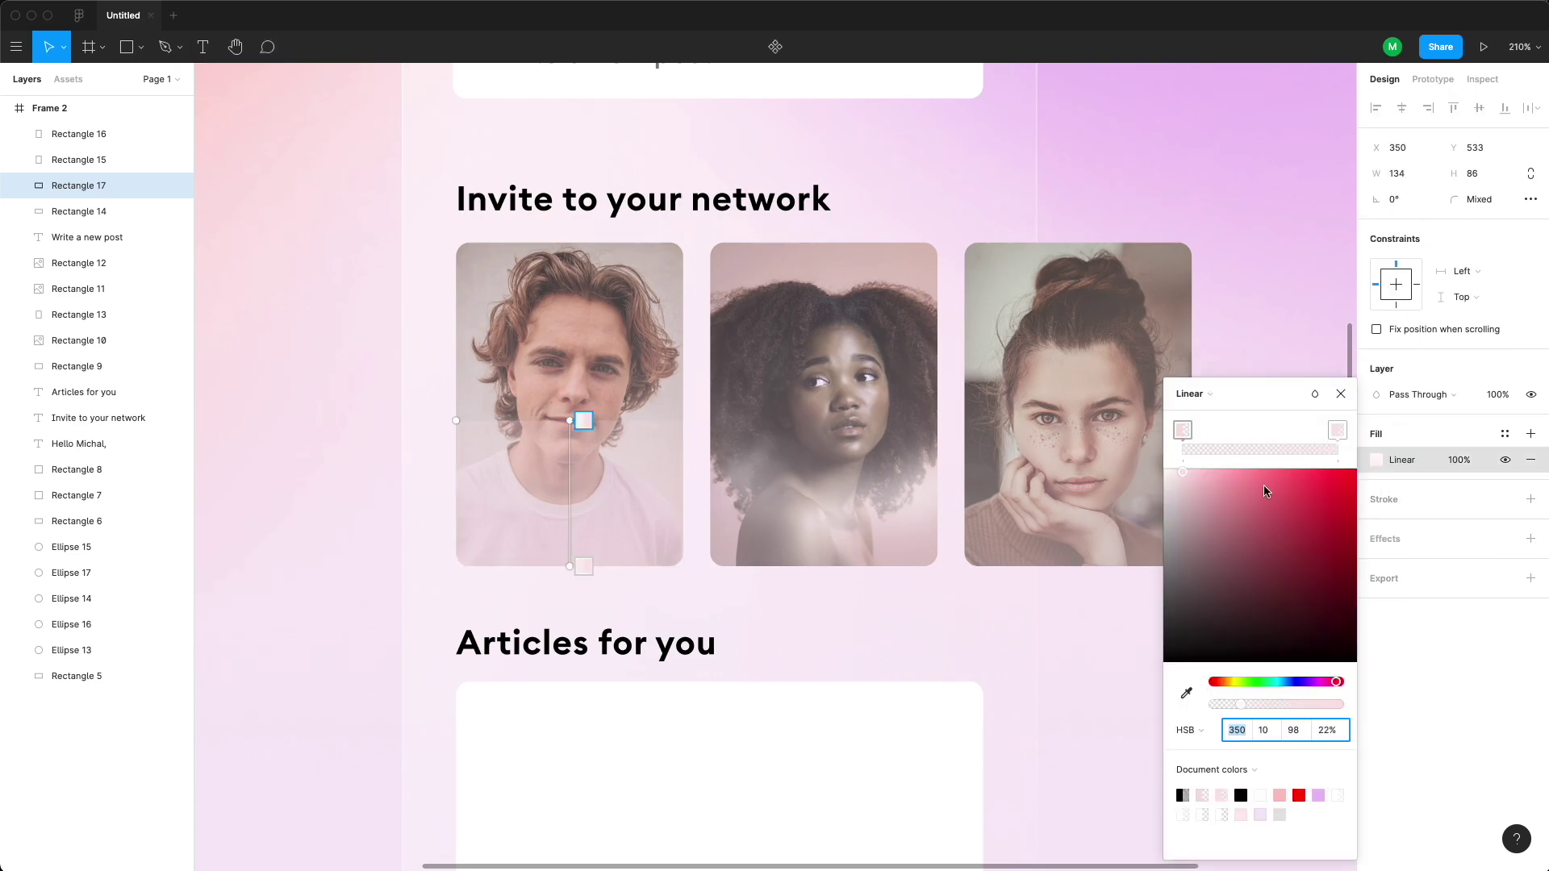
left_click(1216, 484)
left_click(1336, 432)
left_click(1246, 494)
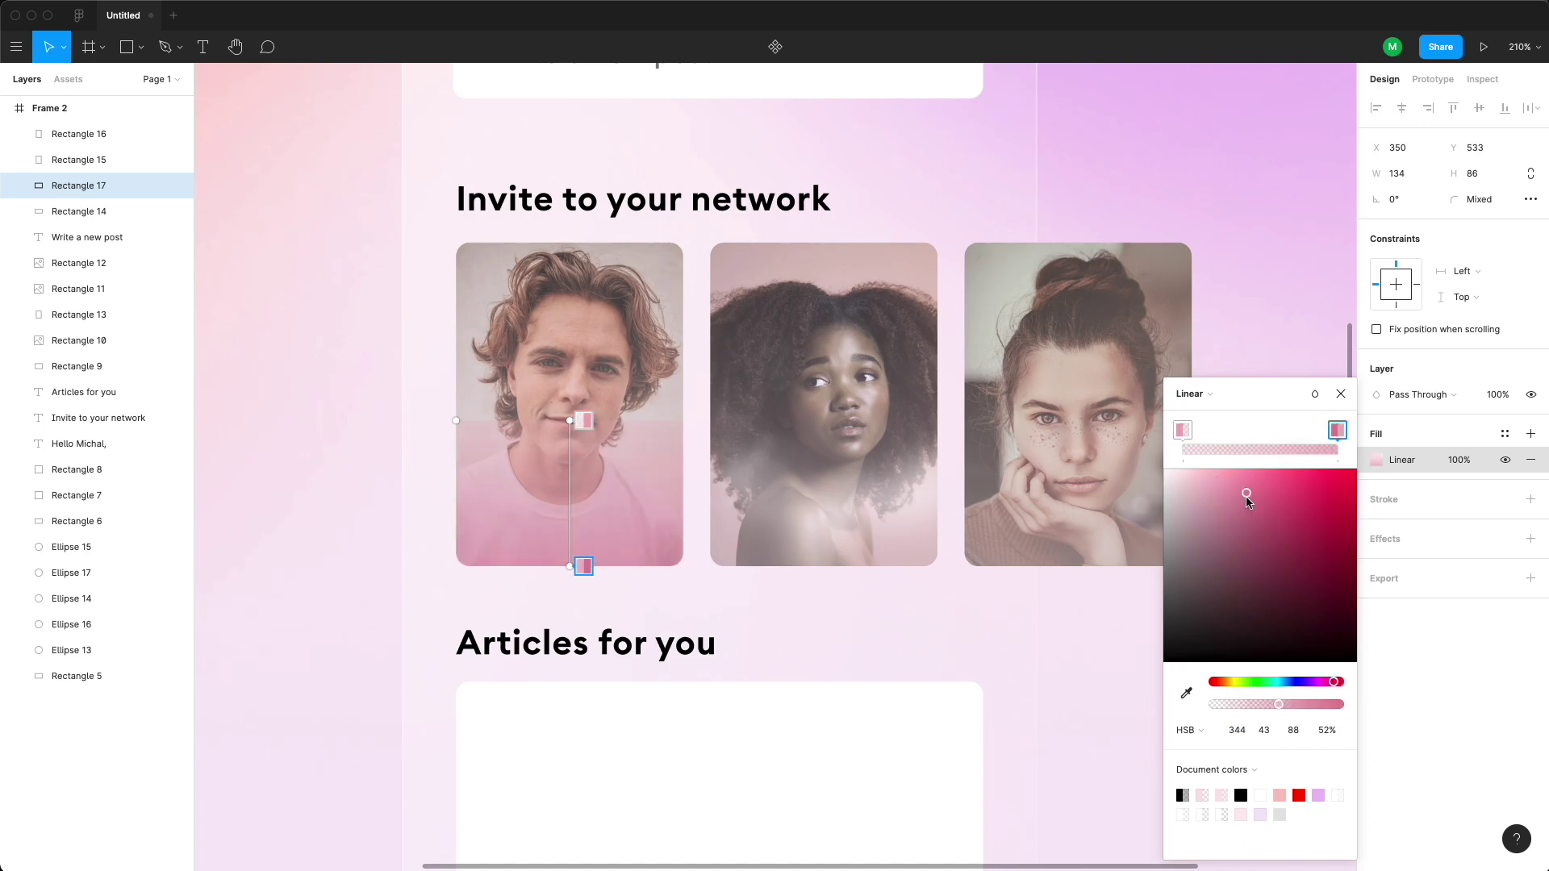
left_click(574, 421)
left_click_drag(1242, 705, 1197, 709)
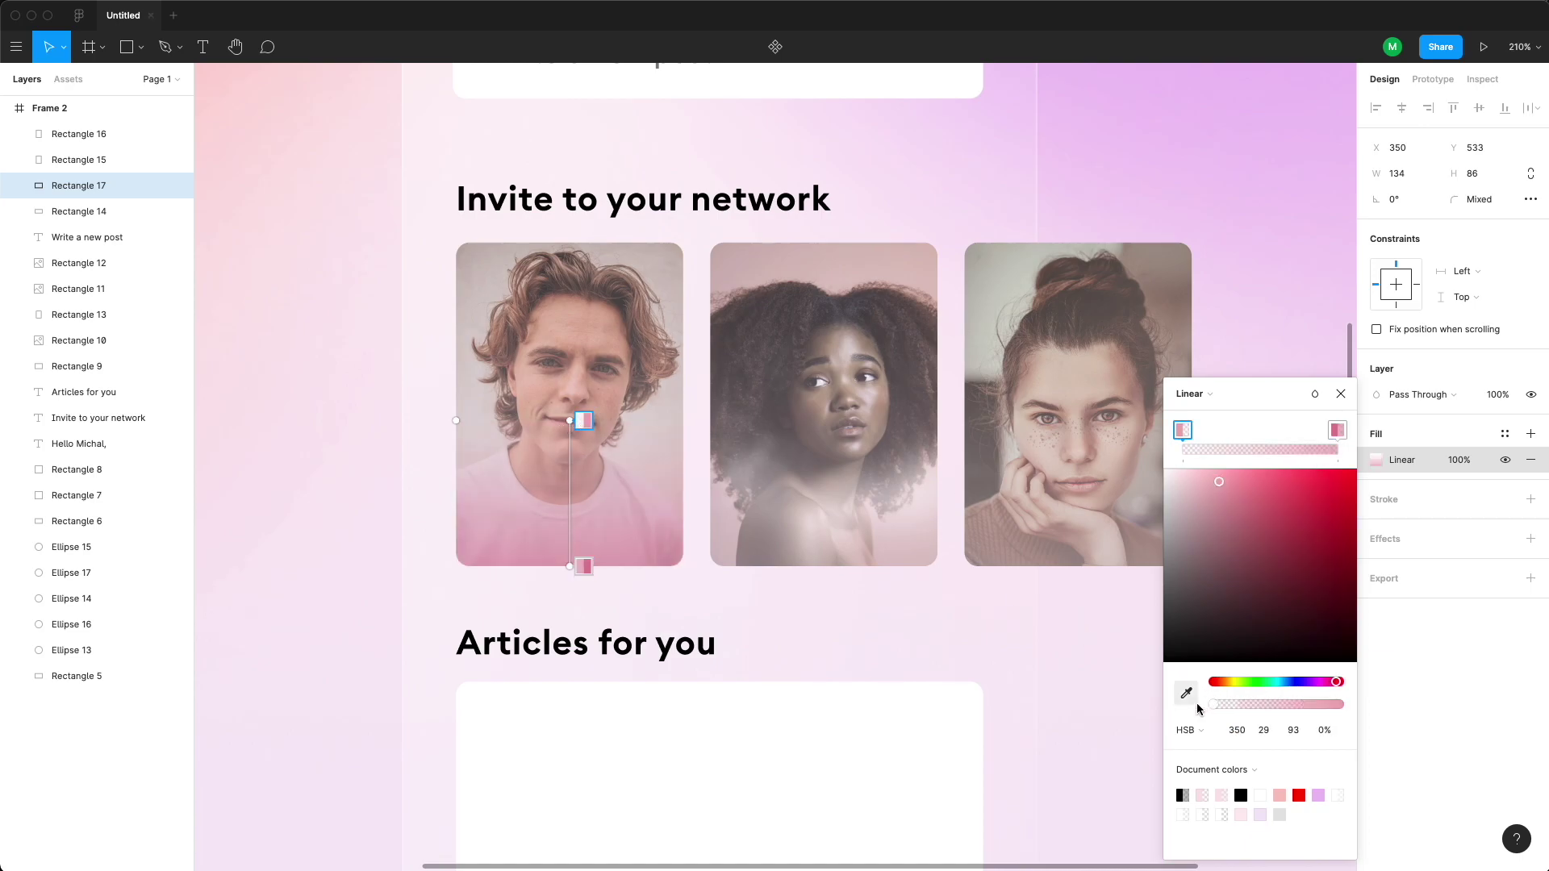
- Darken the lower overlay's bottom gradient stop to a muted mauve, keeping 52% opacity
left_click(1337, 430)
left_click_drag(1201, 516, 1196, 528)
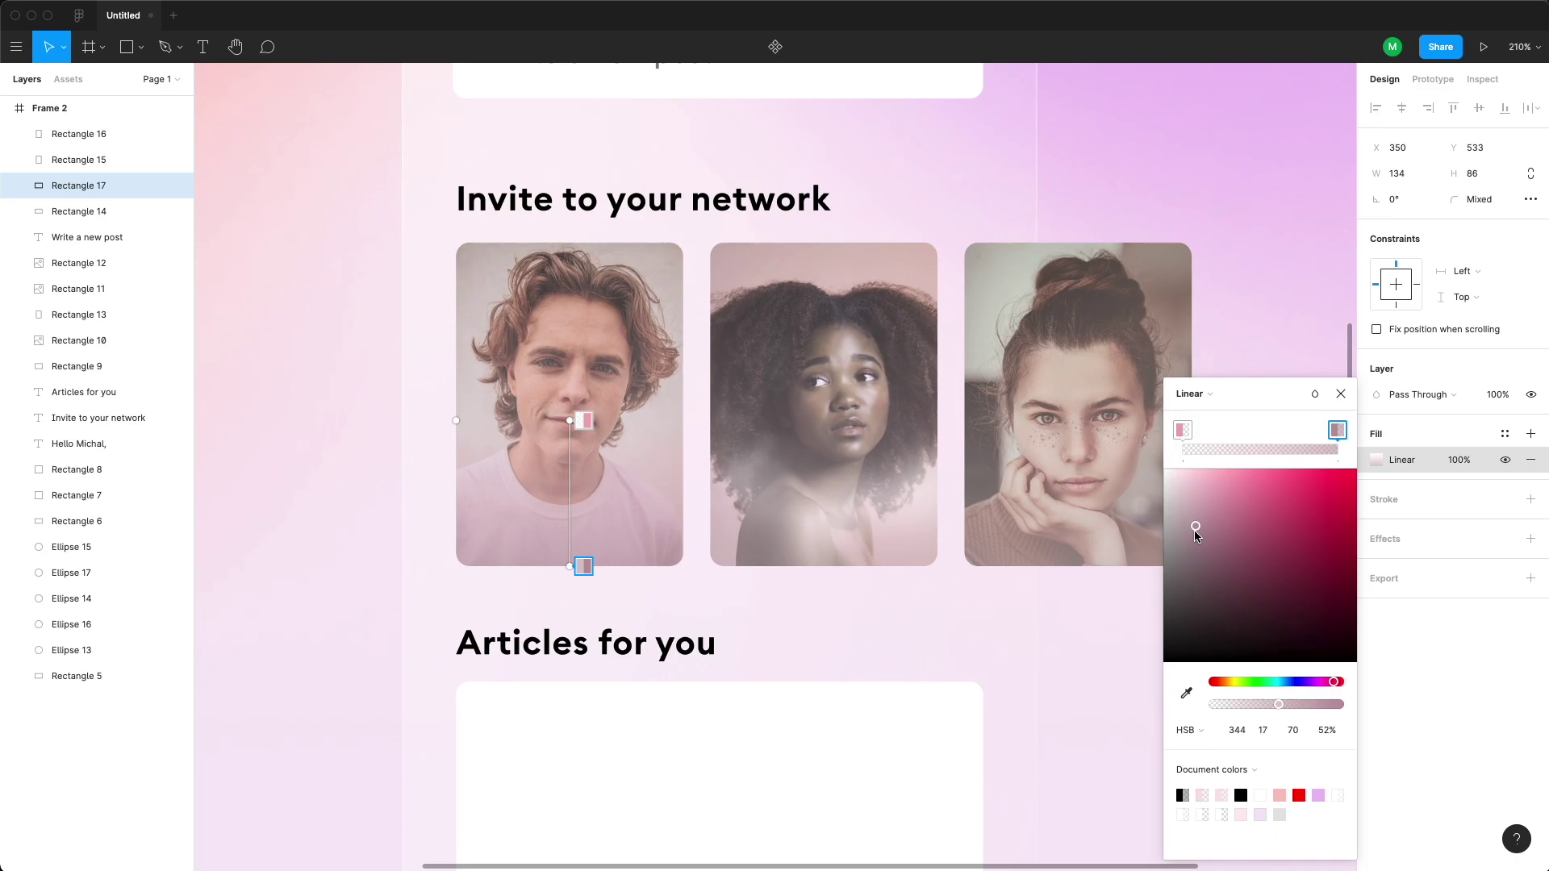
left_click(1183, 432)
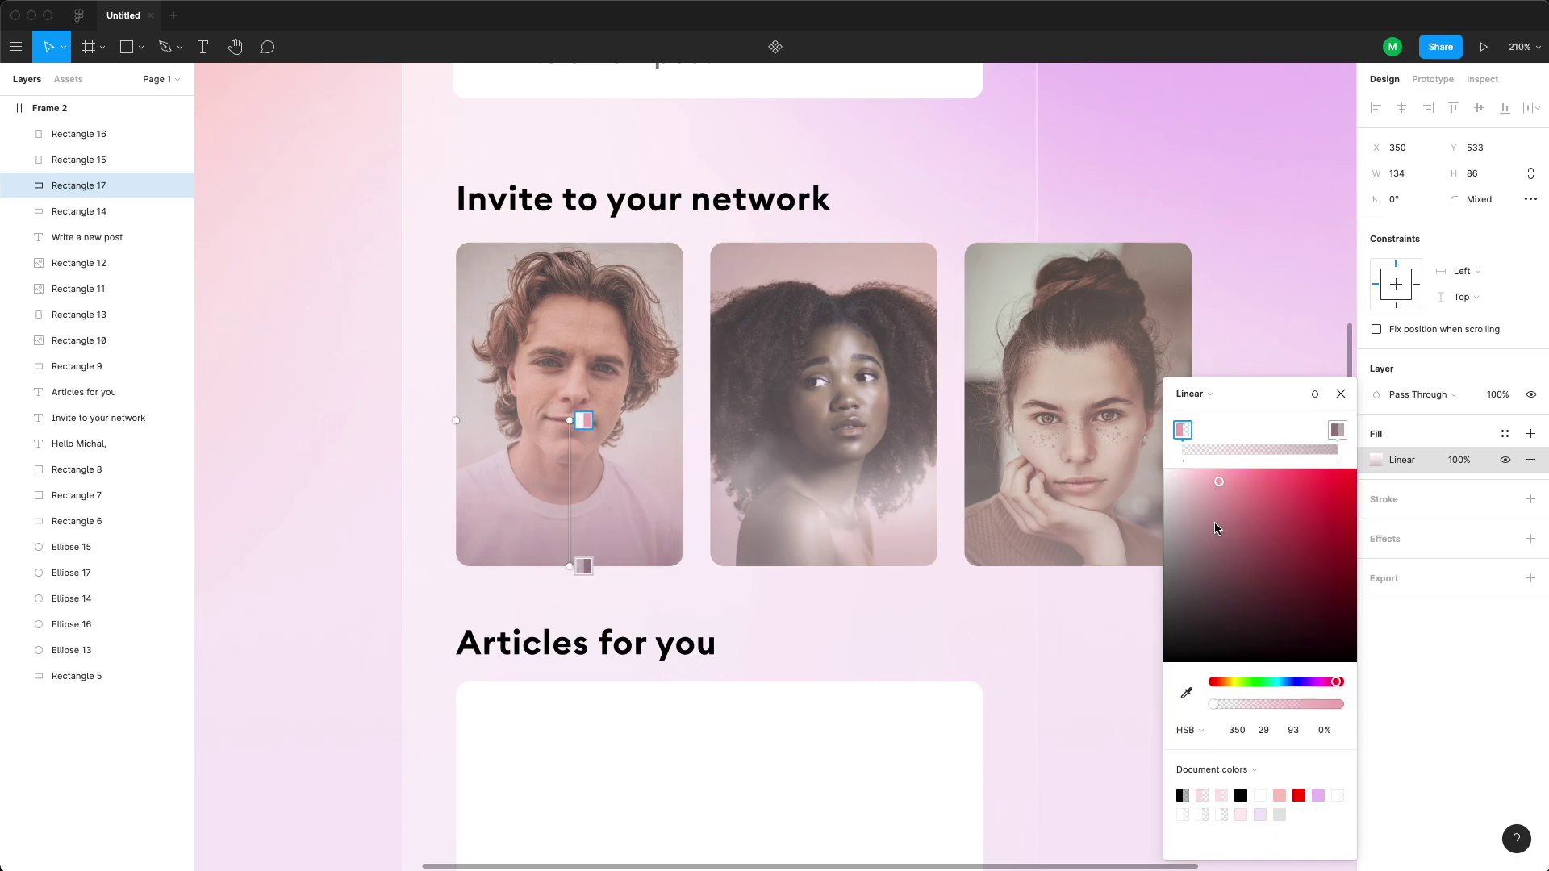
key("Escape")
key("Escape")
- Duplicate the lower gradient overlay onto the second and third portraits, placing the last copy at X 650, Y 533
left_click(554, 563)
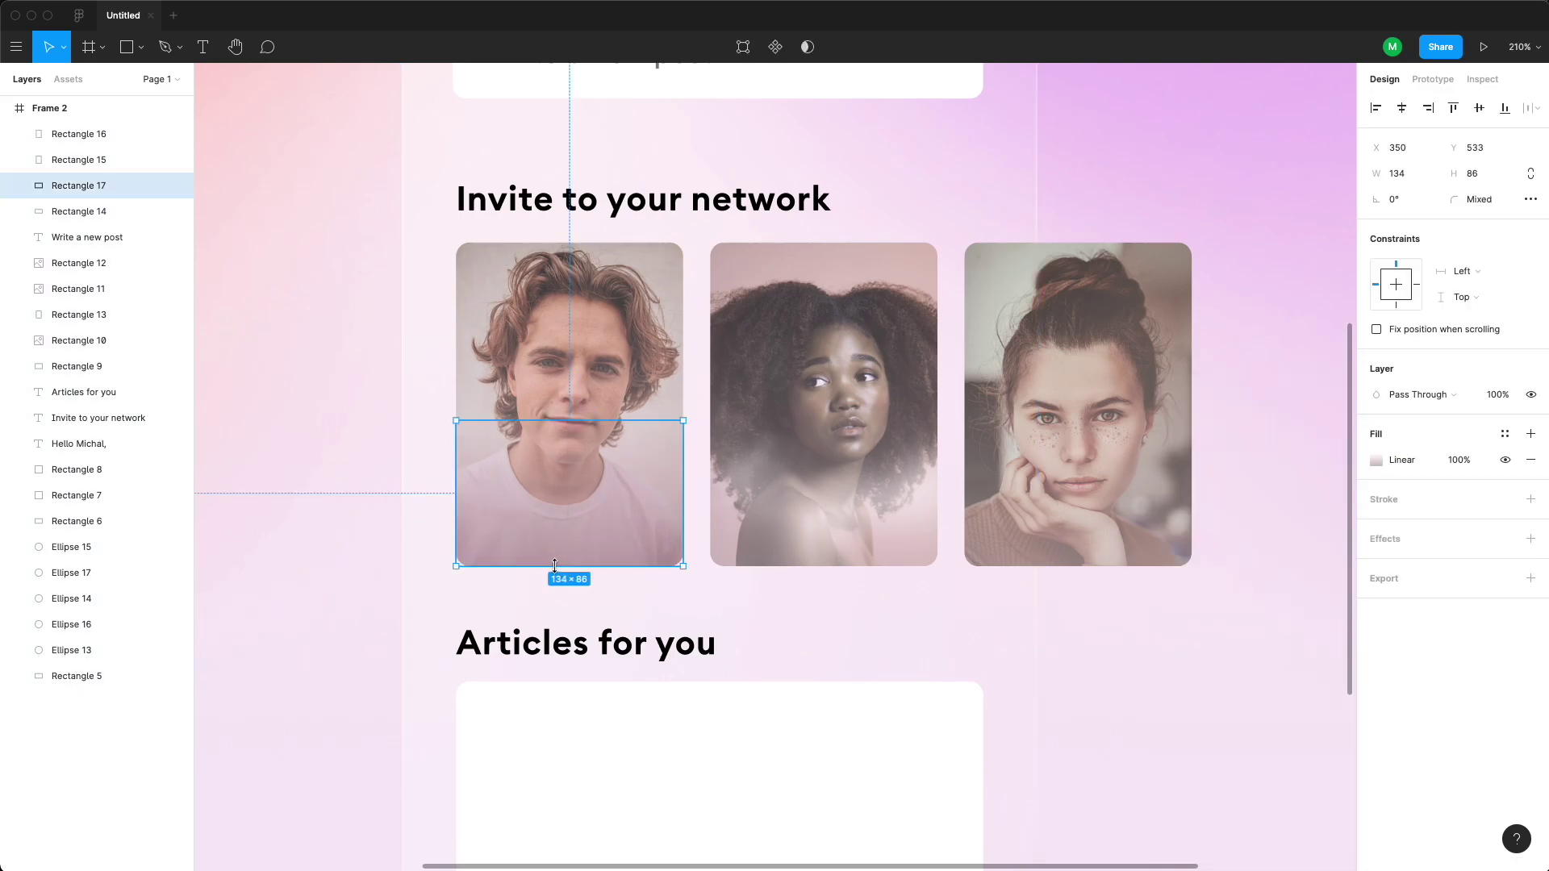
key("super+d")
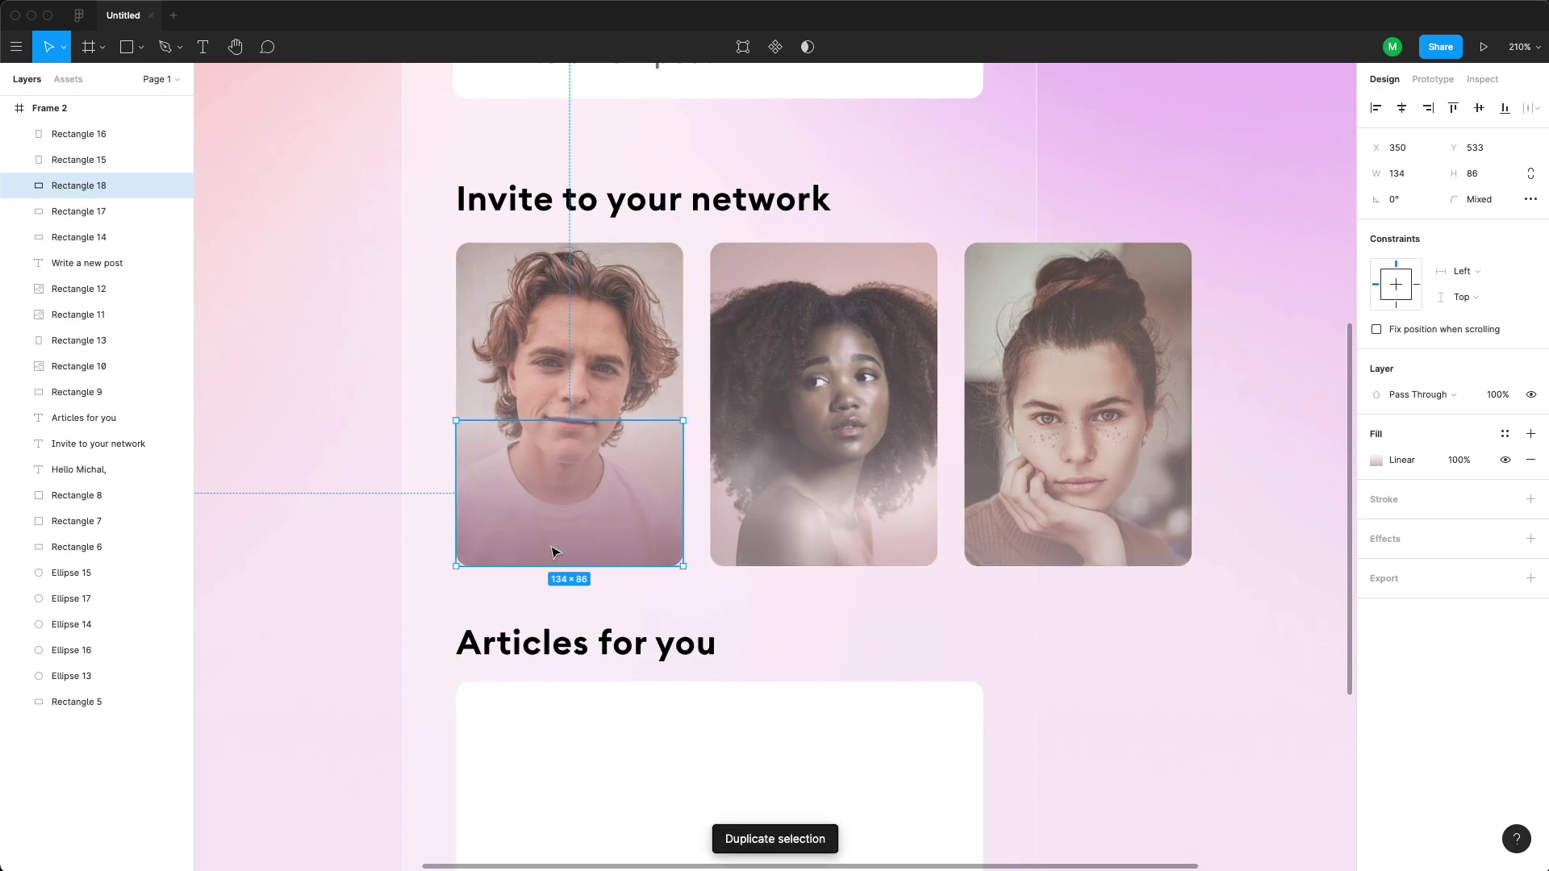
left_click_drag(555, 552, 810, 557)
key("super+d")
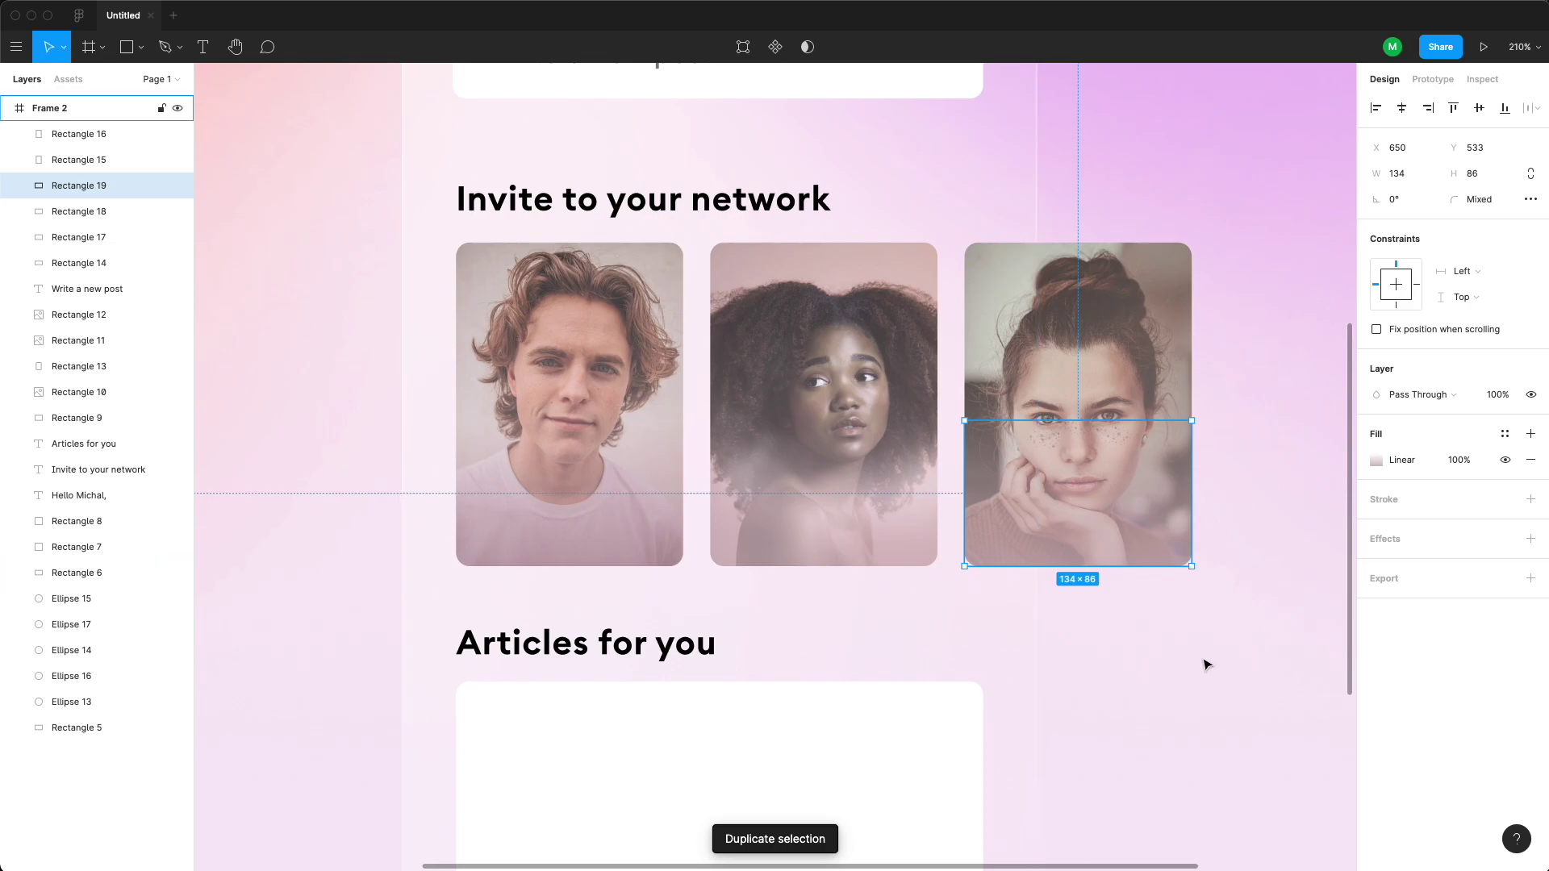
- Fill the card under "Articles for you" with the copied glassmorphism artwork image
scroll(1205, 664, "down", 5)
left_click(998, 725)
key("super+v")
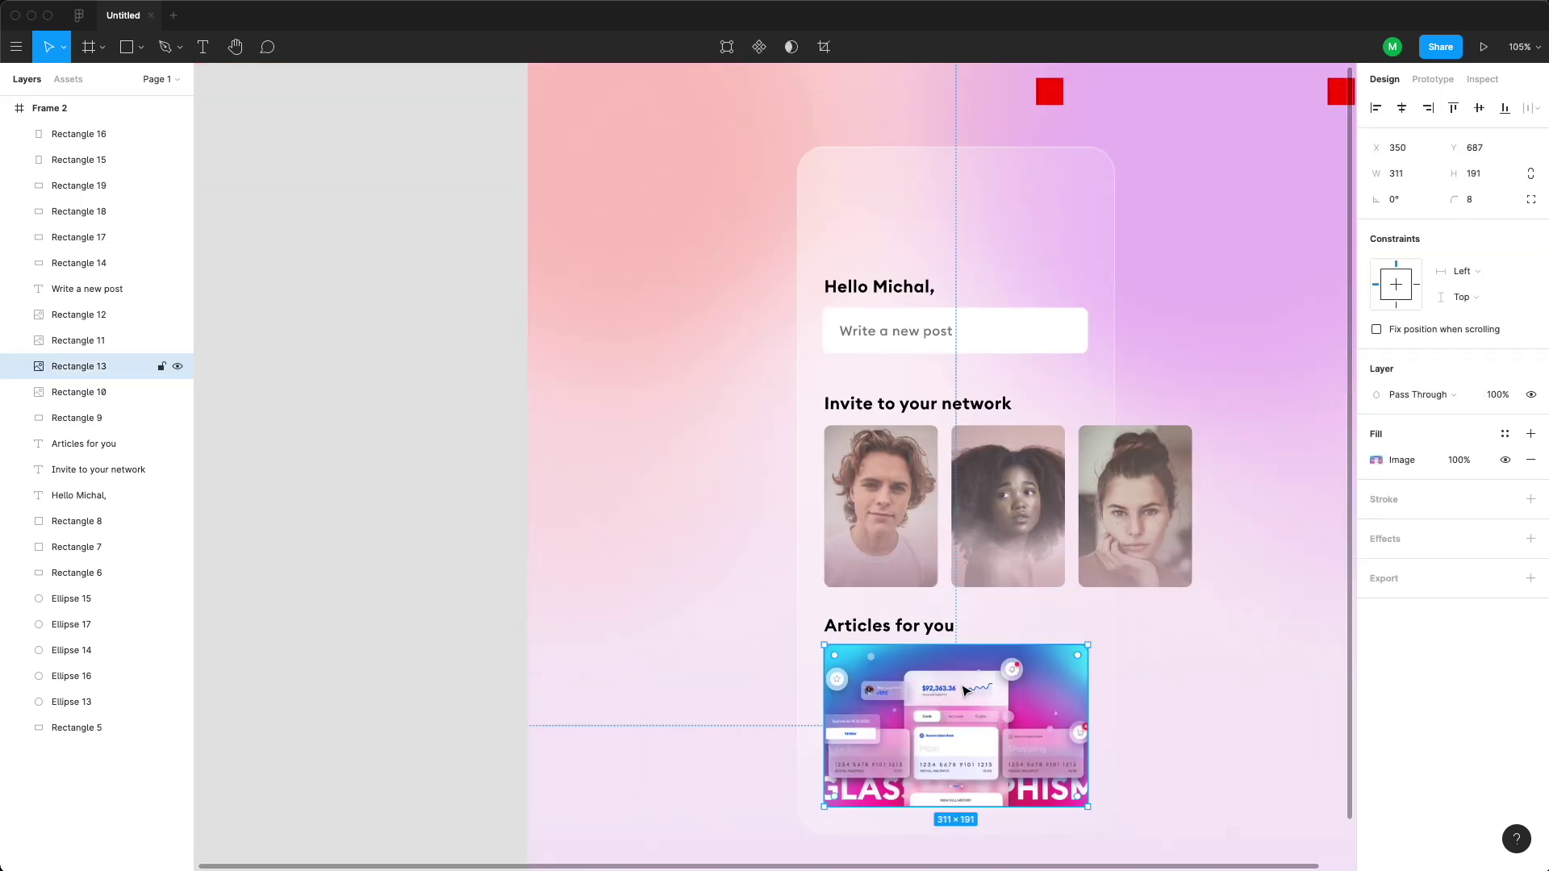
- Group the three portraits with all their overlays and name the group "People"
scroll(964, 691, "down", 3)
scroll(964, 691, "up", 1)
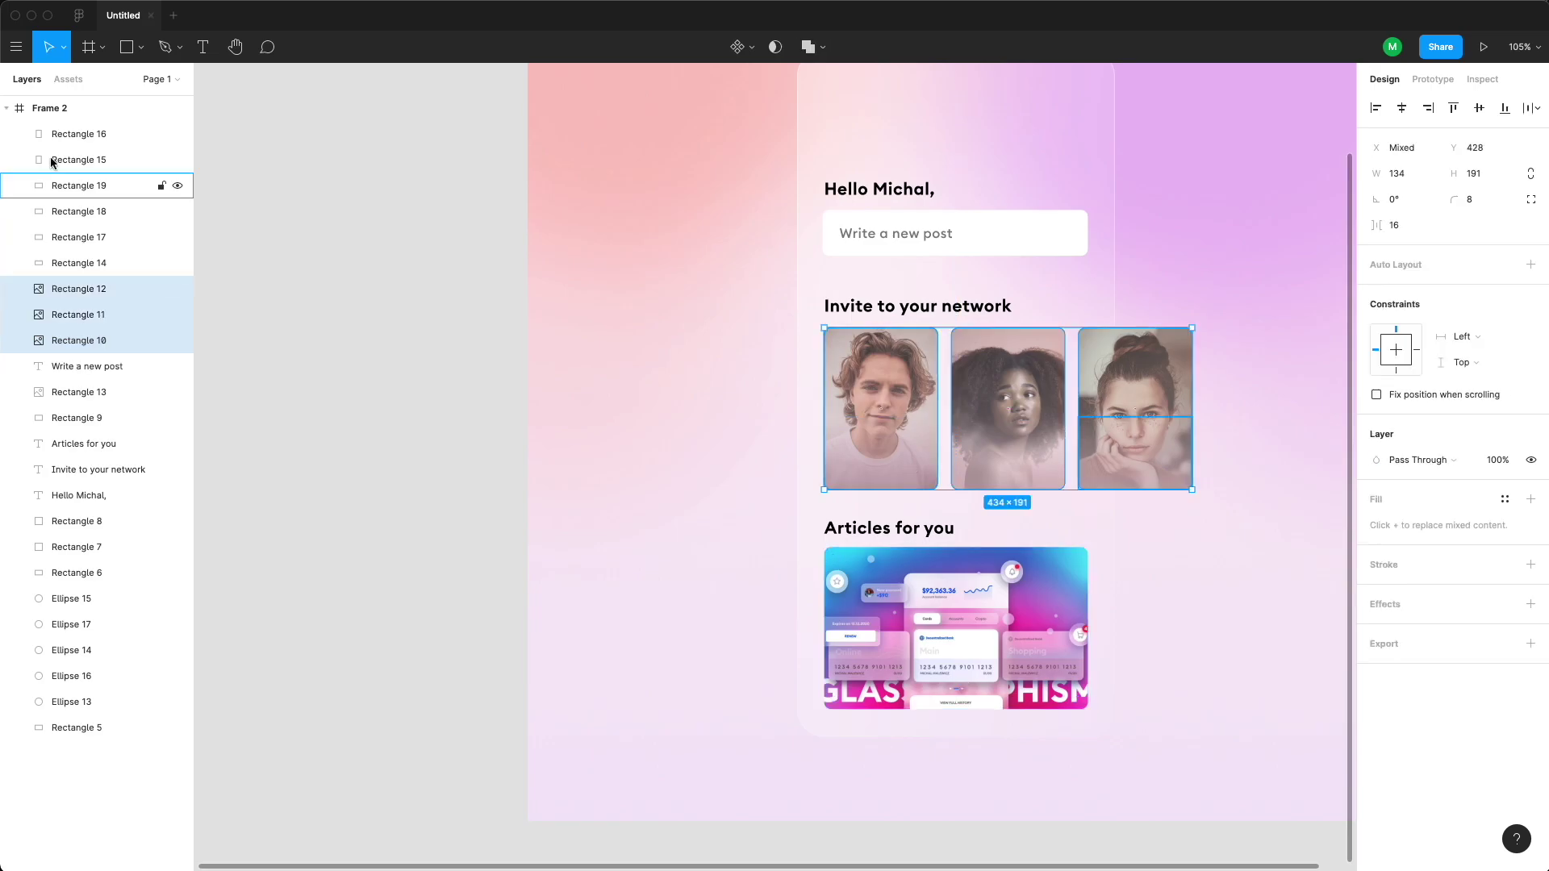
left_click(52, 161, "shift")
key("super+g")
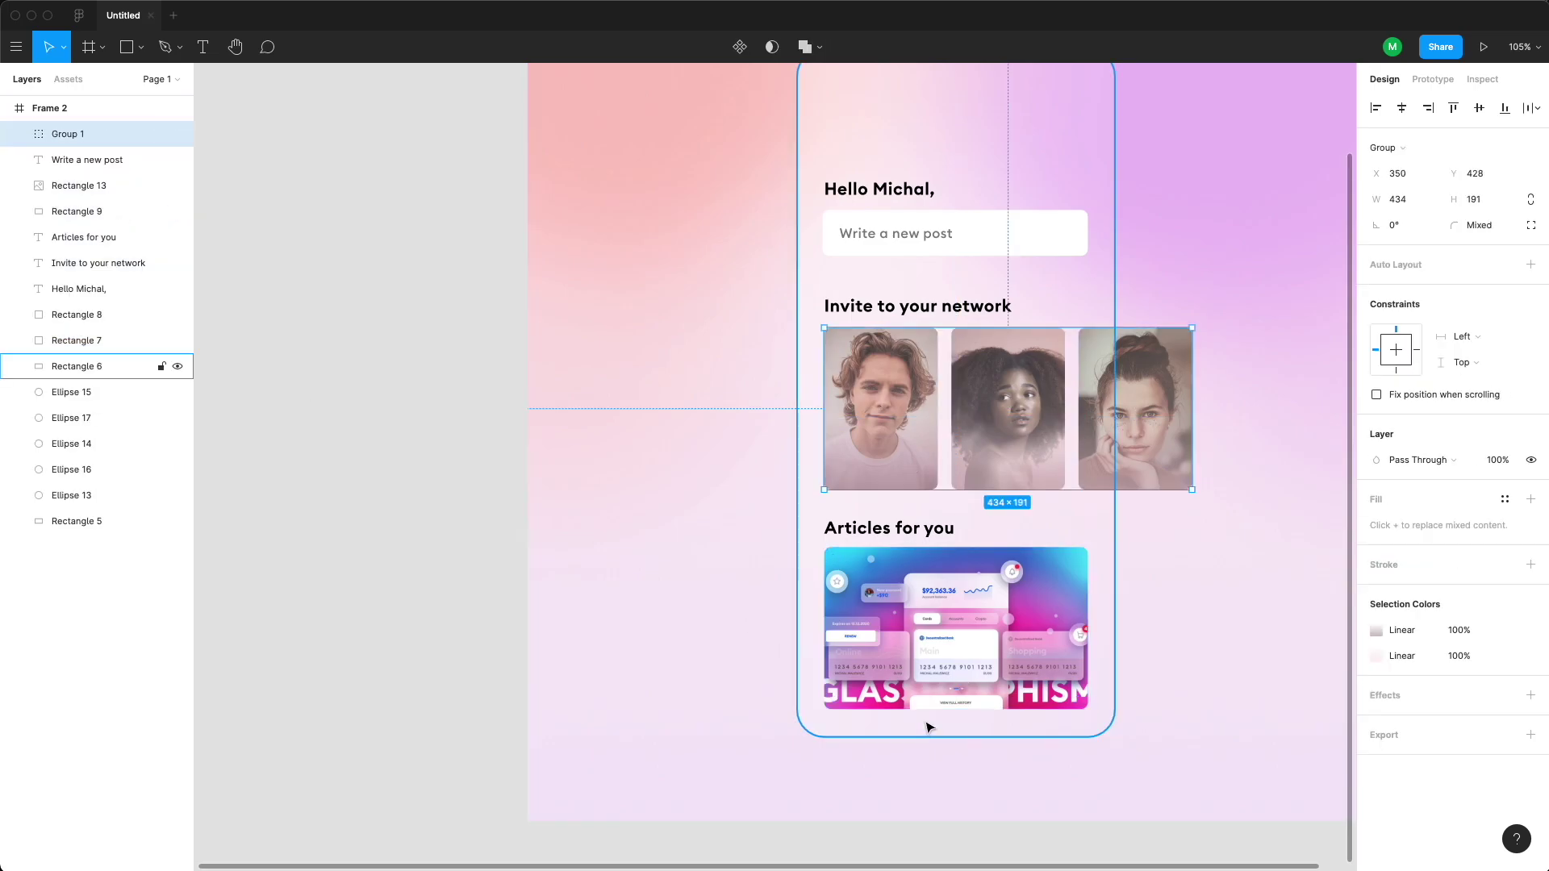
double_click(70, 135)
type("People")
key("Return")
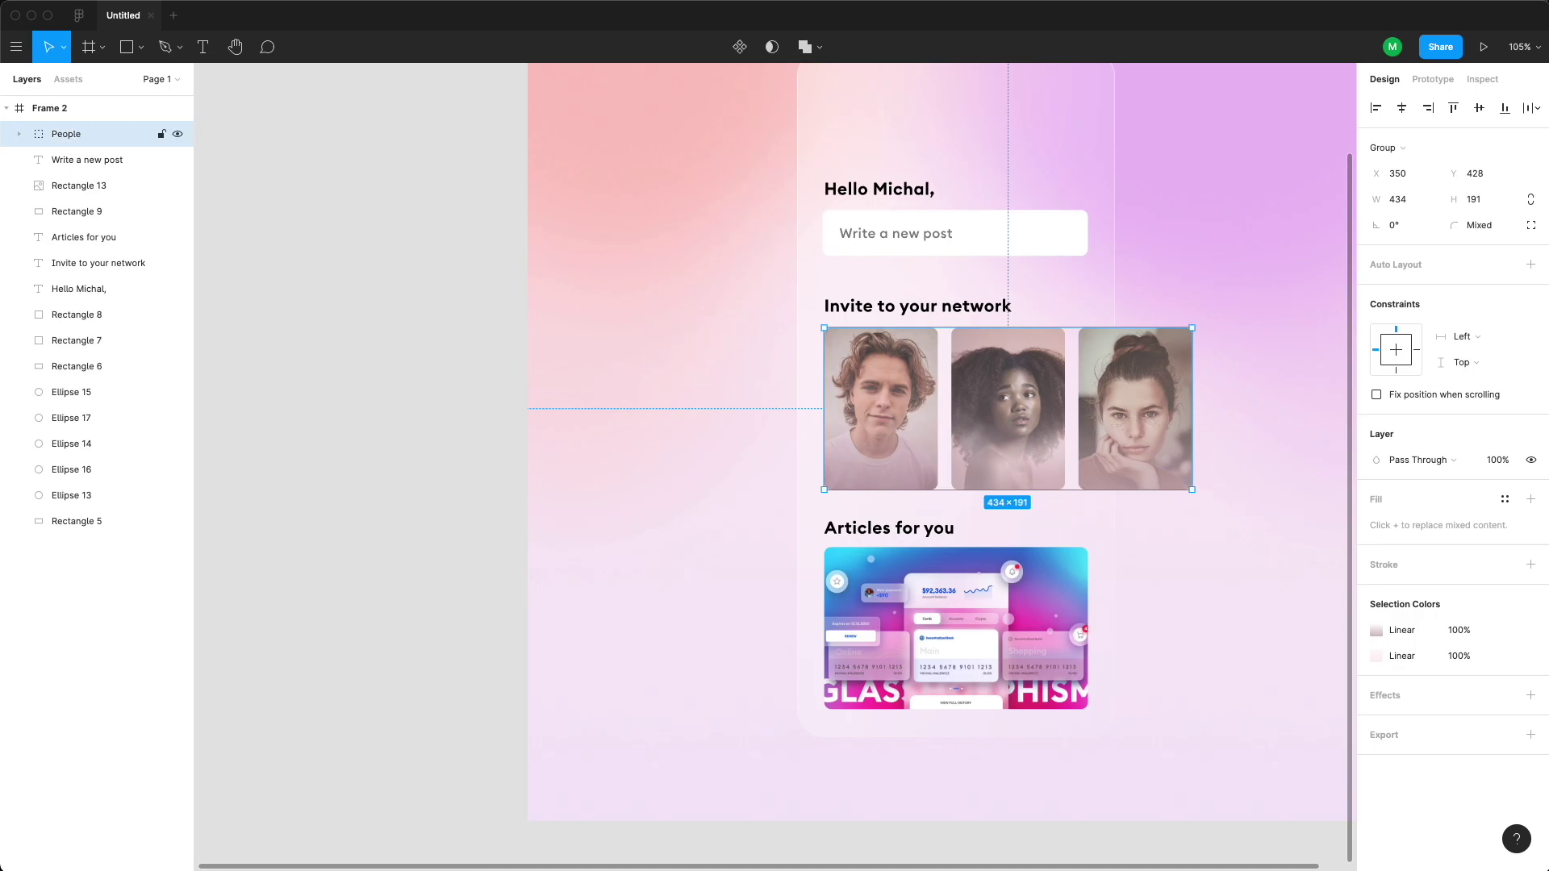
- Move the greeting, post box and invite section up the card, and raise the articles section so its image sits at Y 641
left_click_drag(885, 190, 885, 150)
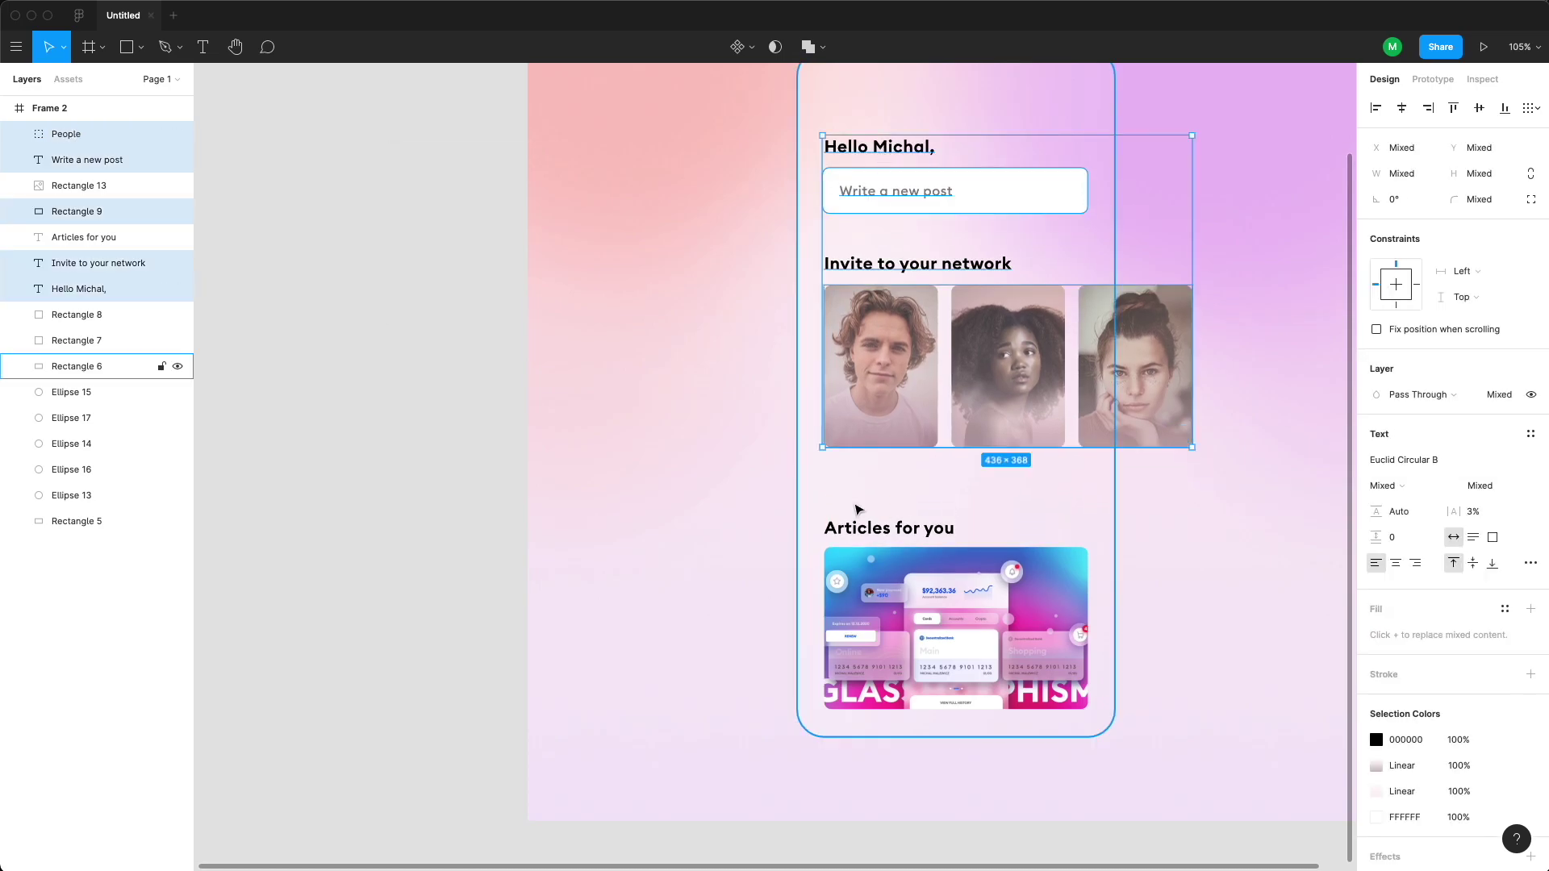
left_click(870, 527)
left_click(896, 626, "shift")
left_click_drag(896, 626, 896, 605)
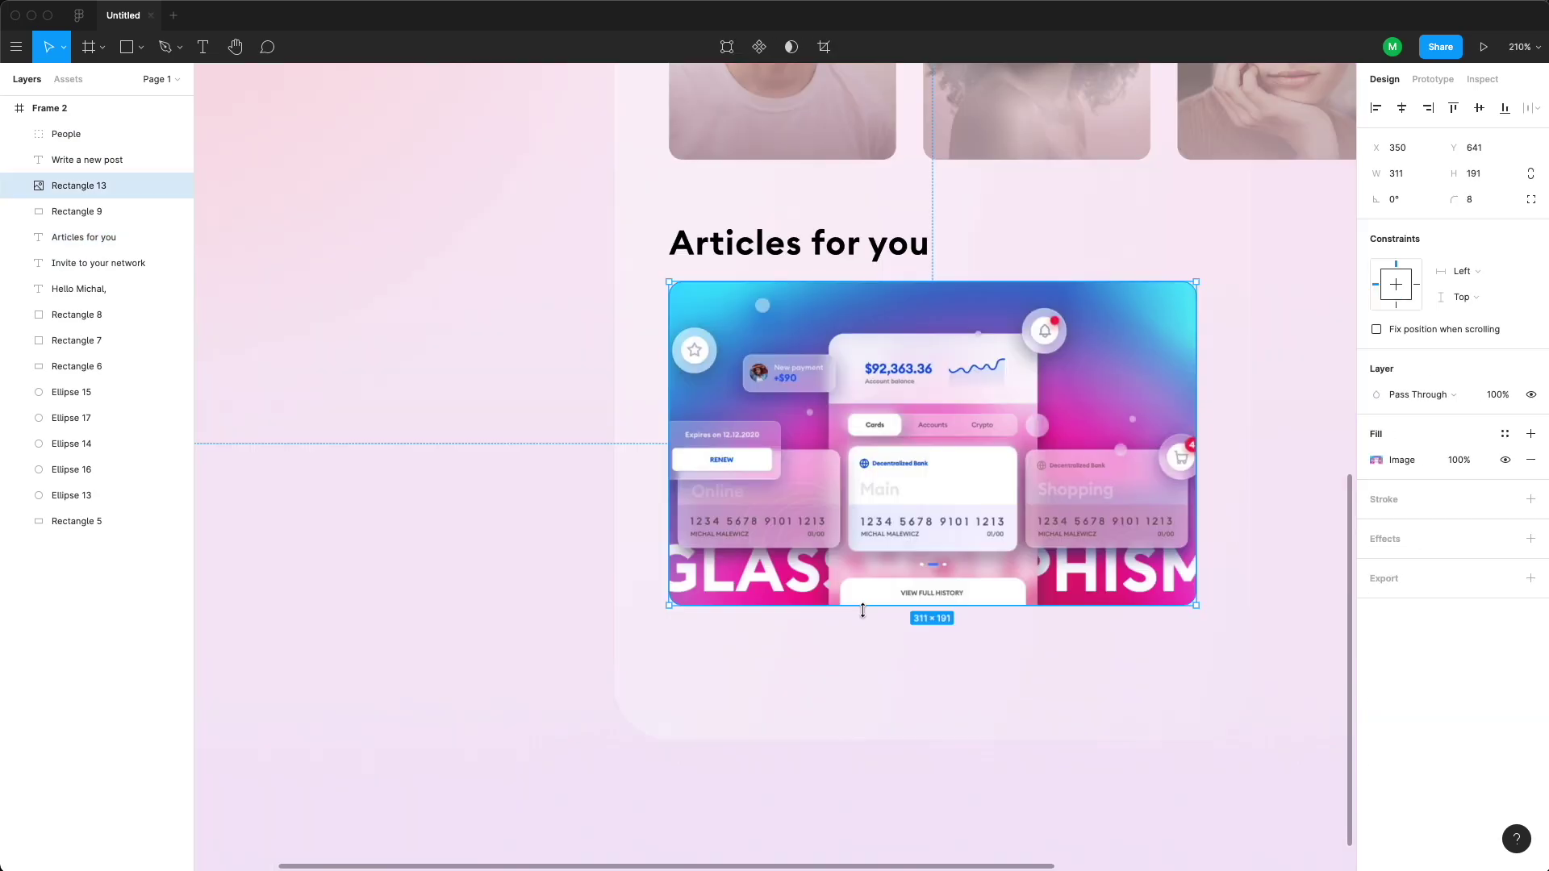
- Duplicate the image rectangle under "Articles for you" and change the lower copy's fill to solid white
key("super+d")
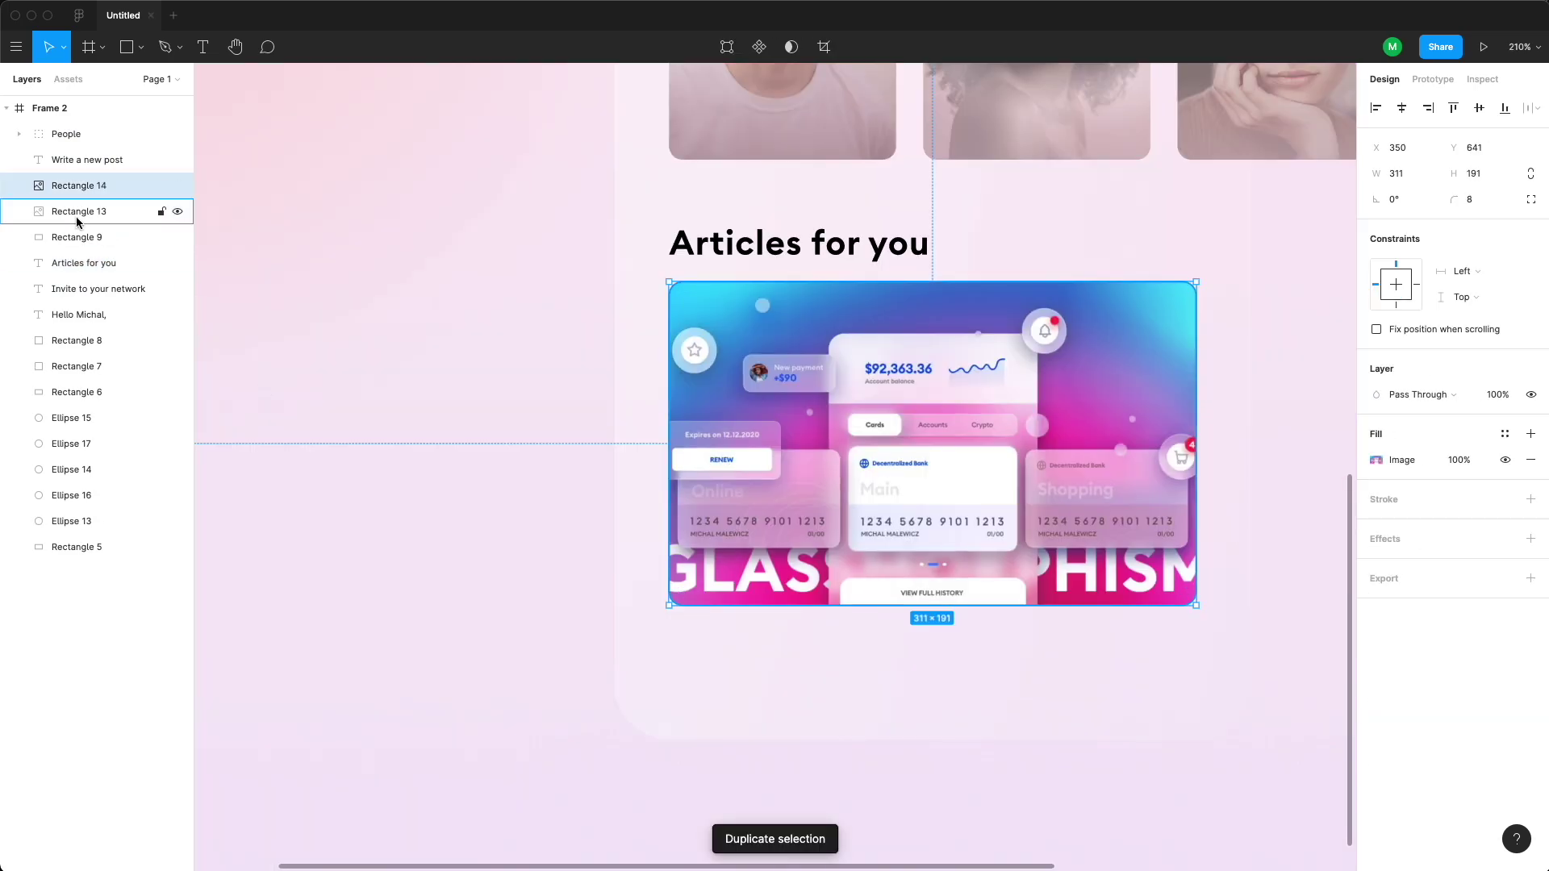
left_click(77, 211)
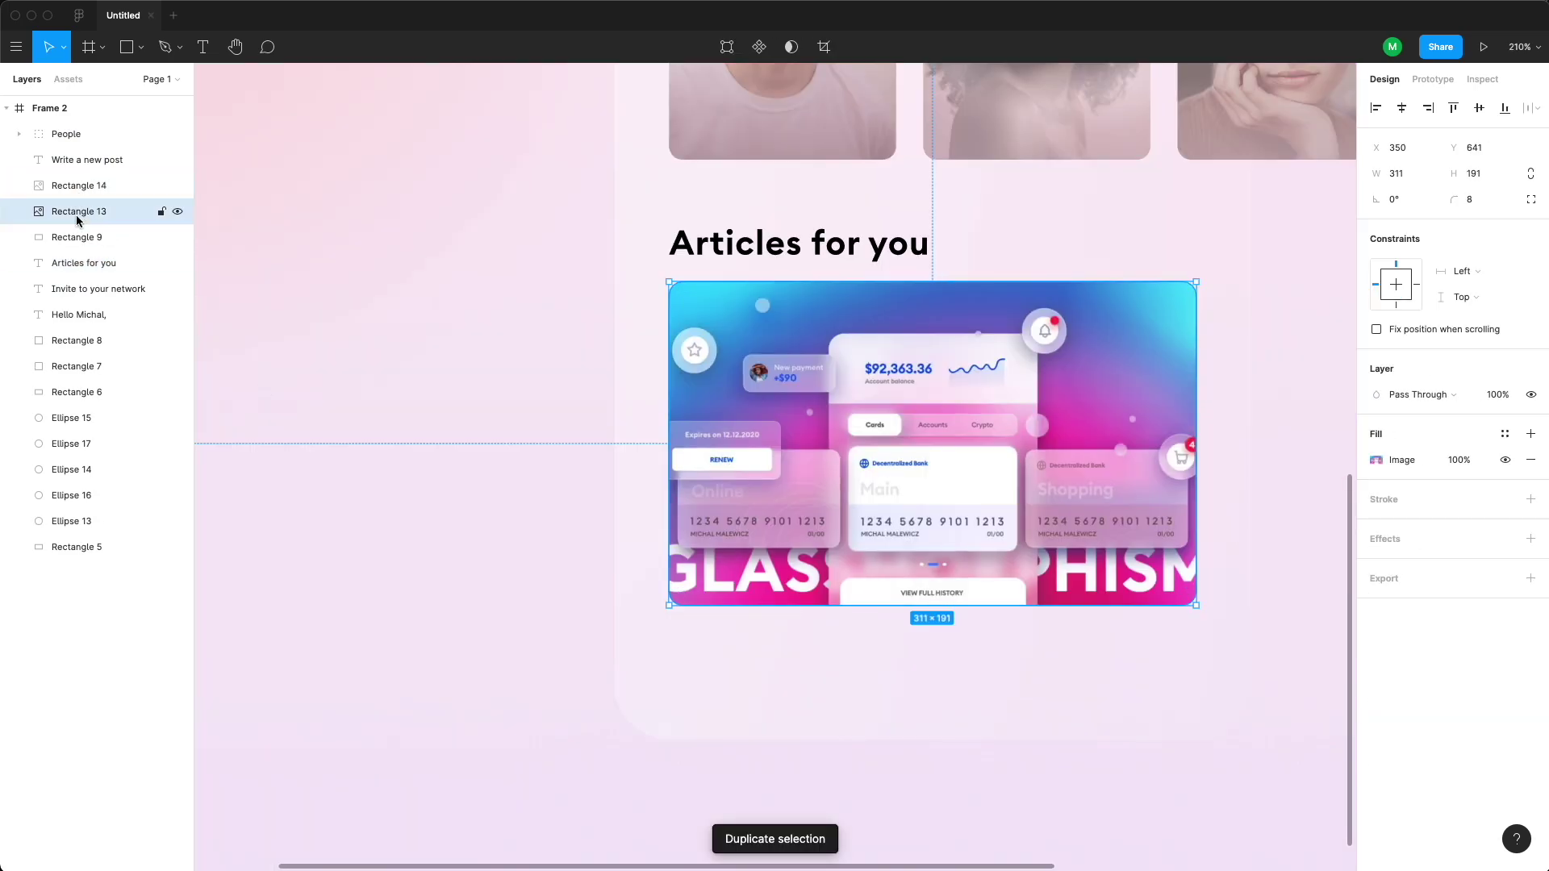
left_click(1376, 462)
left_click(1201, 502)
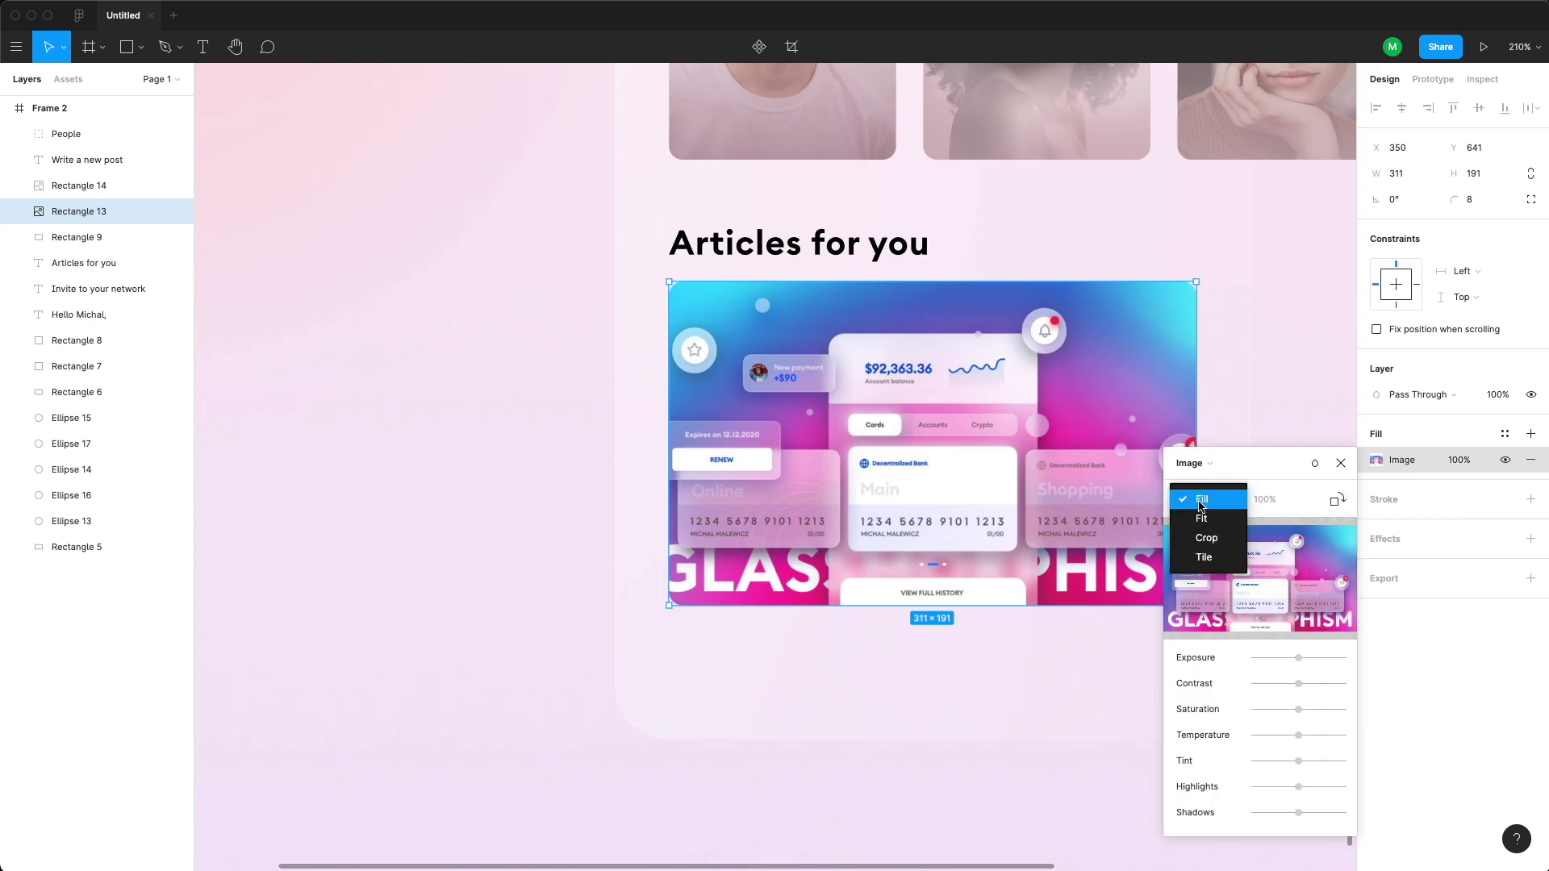
left_click(1200, 502)
left_click(1191, 464)
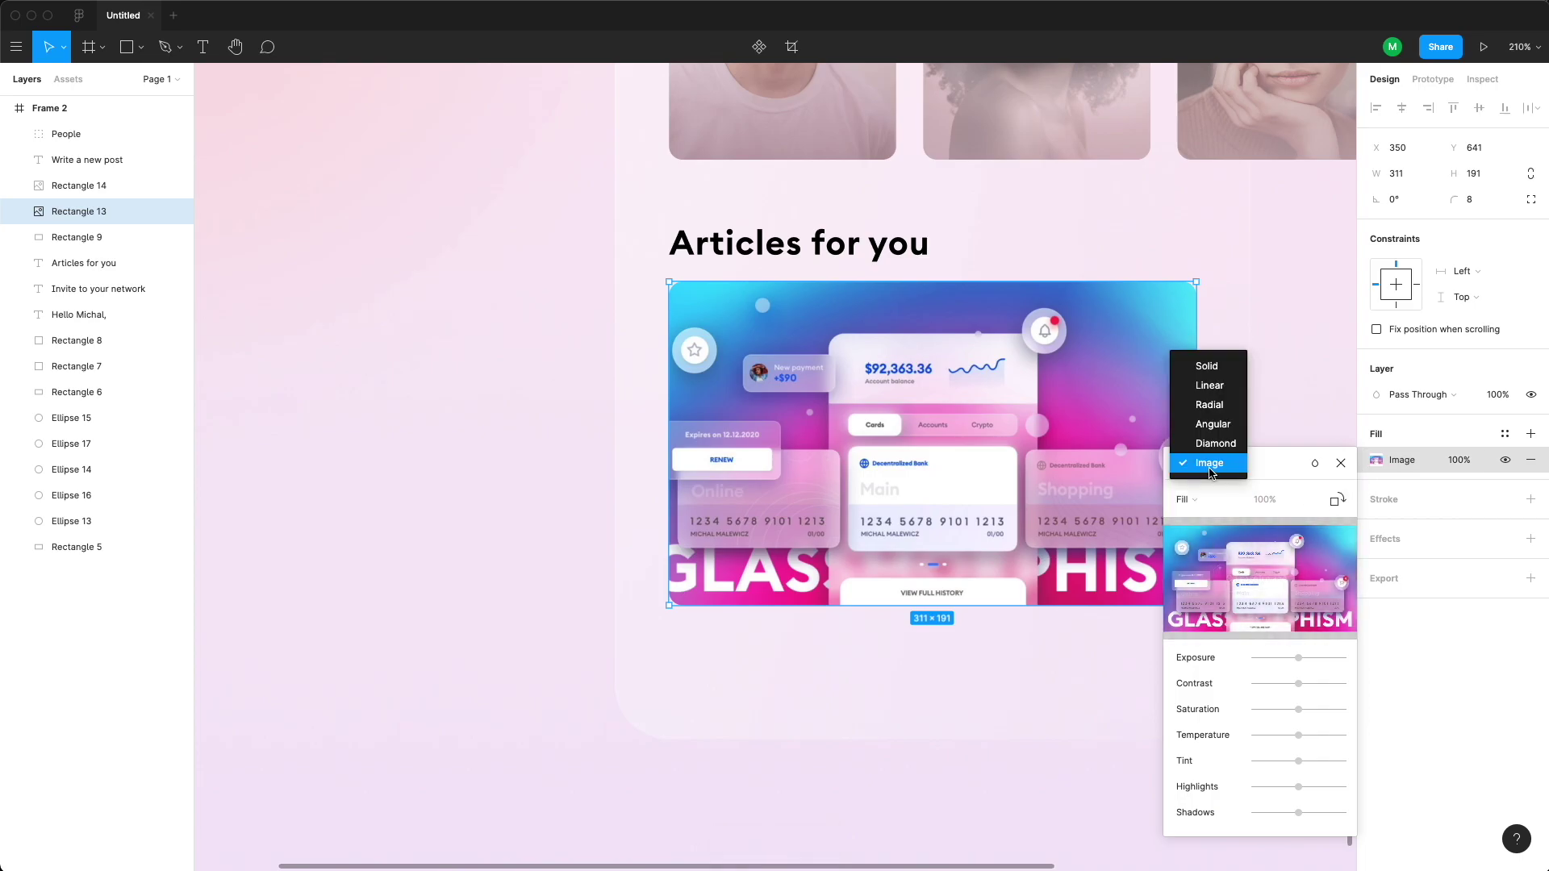
left_click(1207, 367)
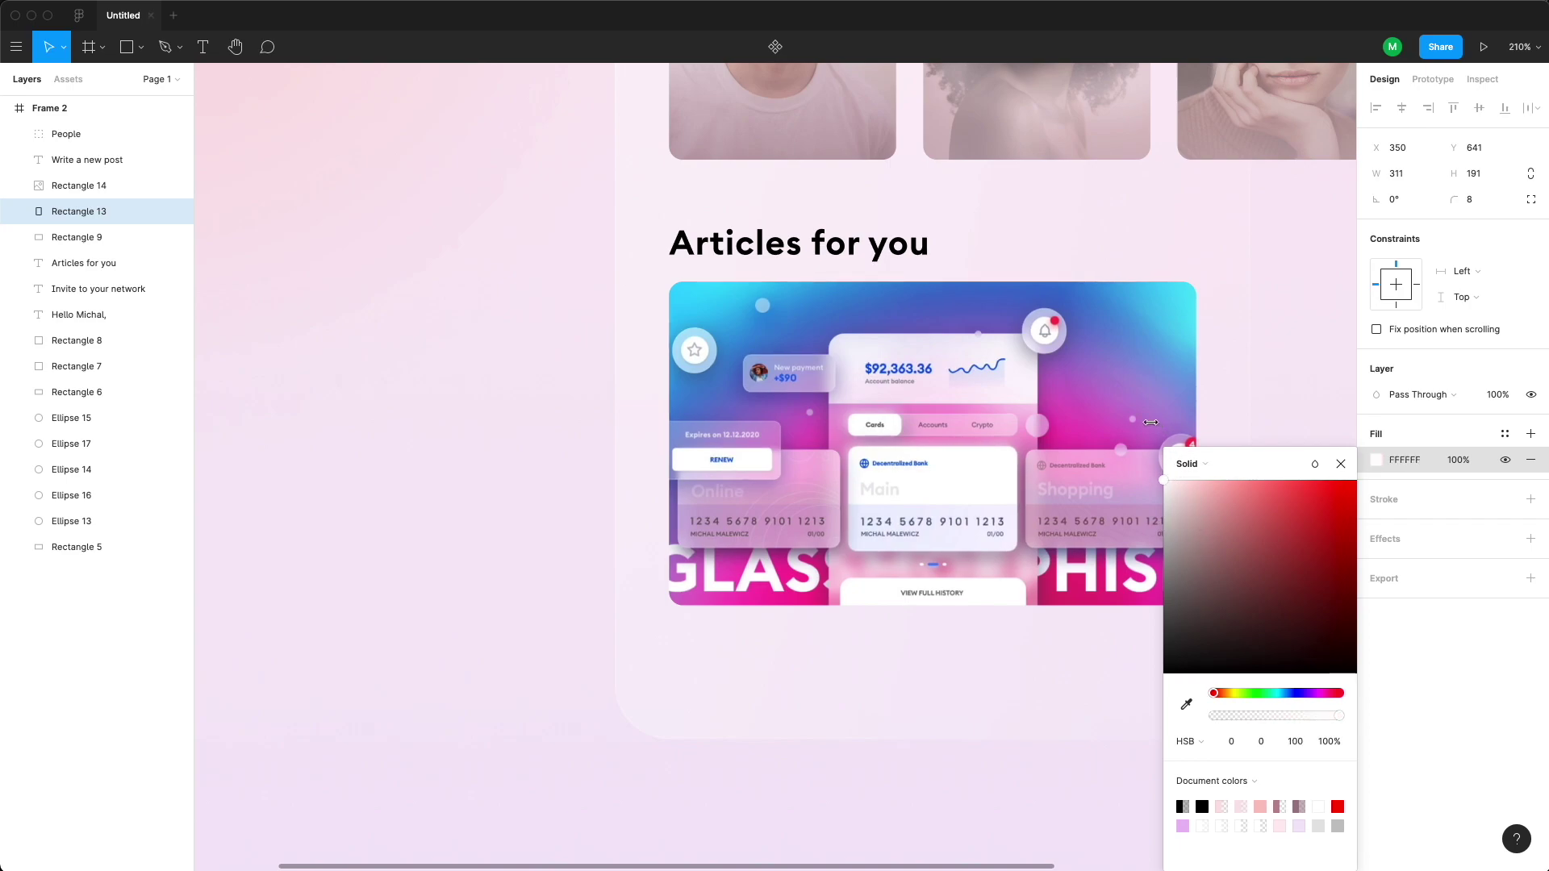
left_click(453, 380)
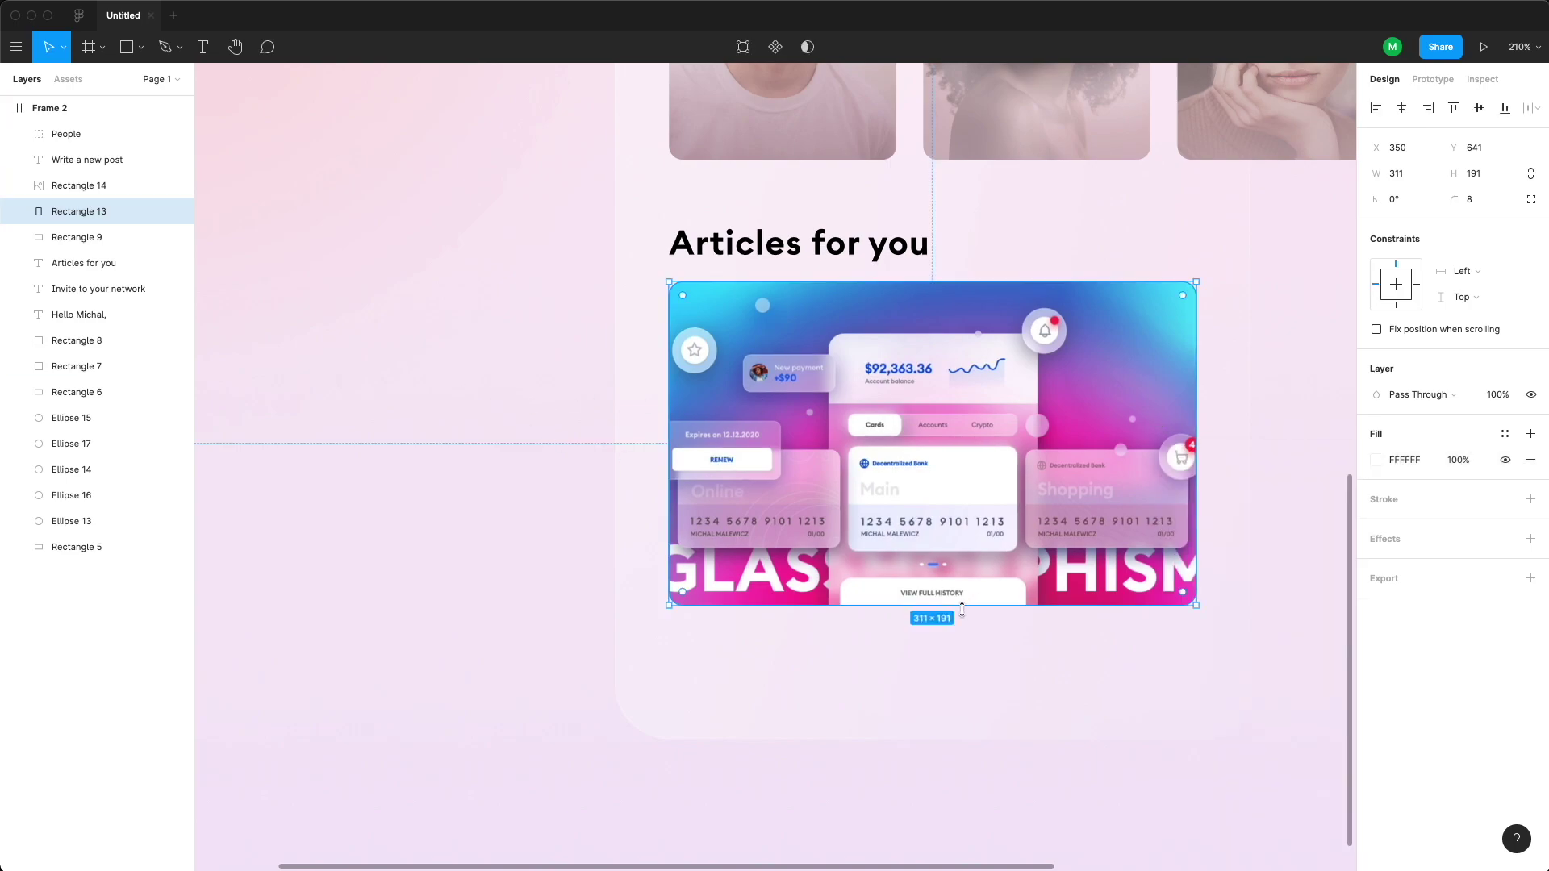
- Extend the white rectangle below the article image to about 239 px tall and set the image's lower corner radii to 0
left_click_drag(950, 607, 953, 686)
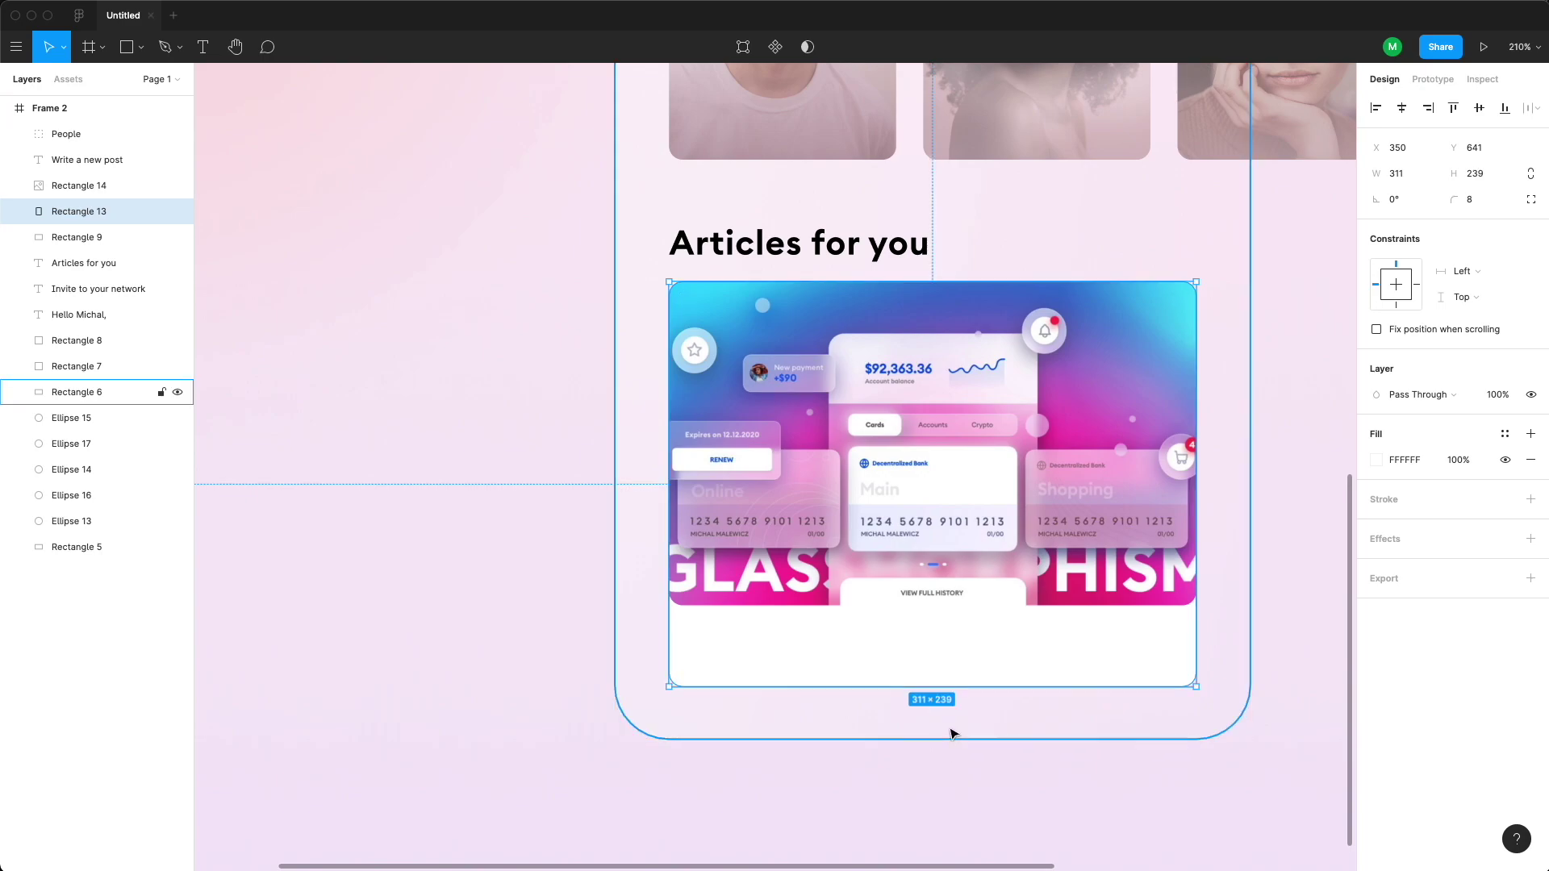
key("super+Up")
left_click(1049, 565)
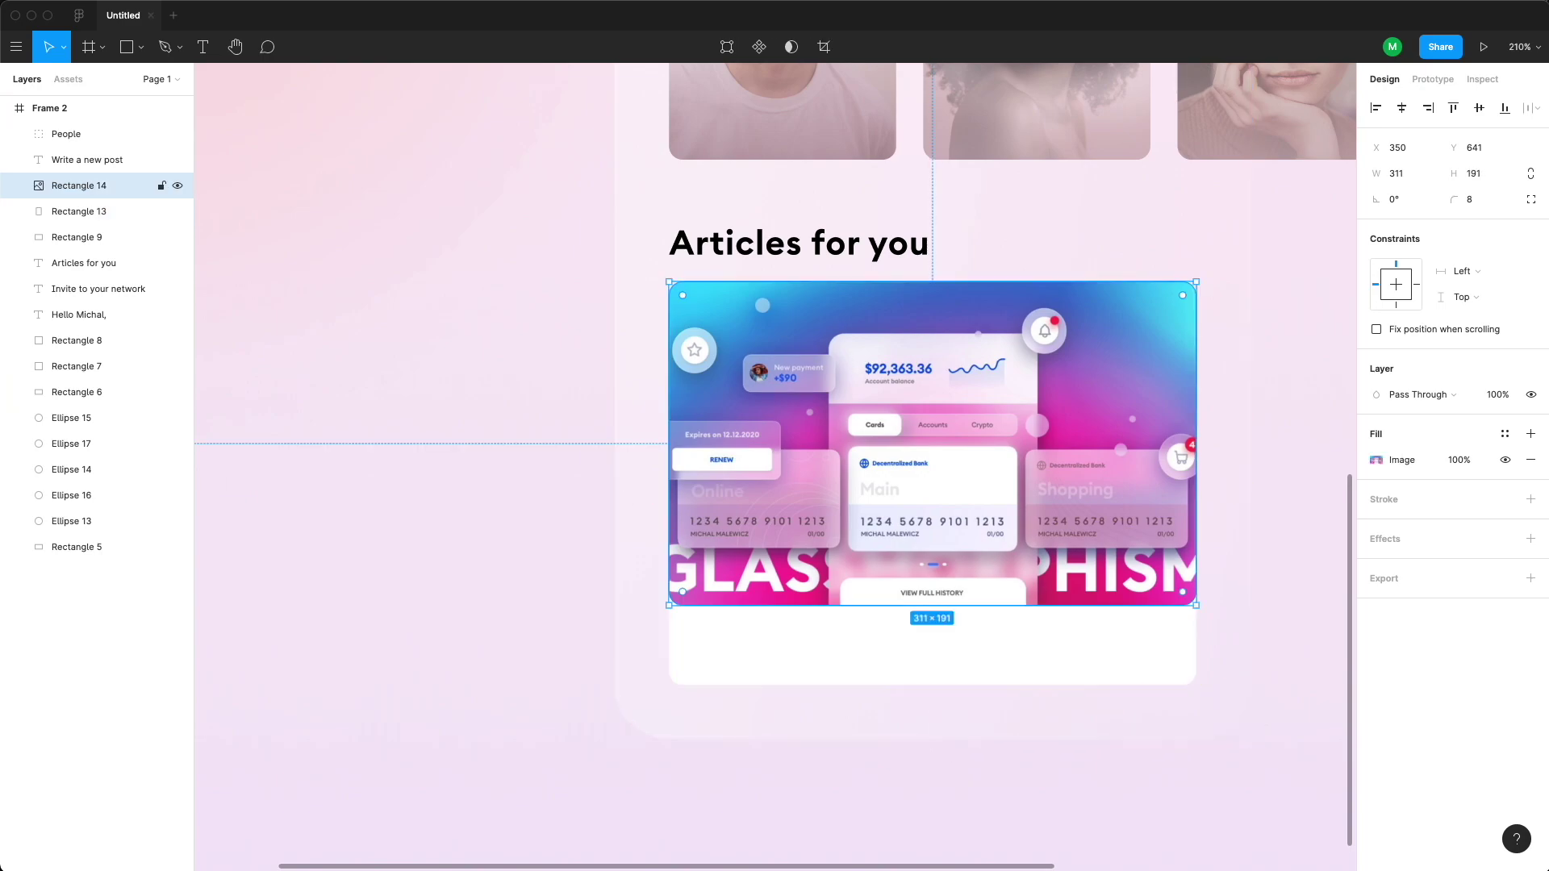
left_click(1531, 200)
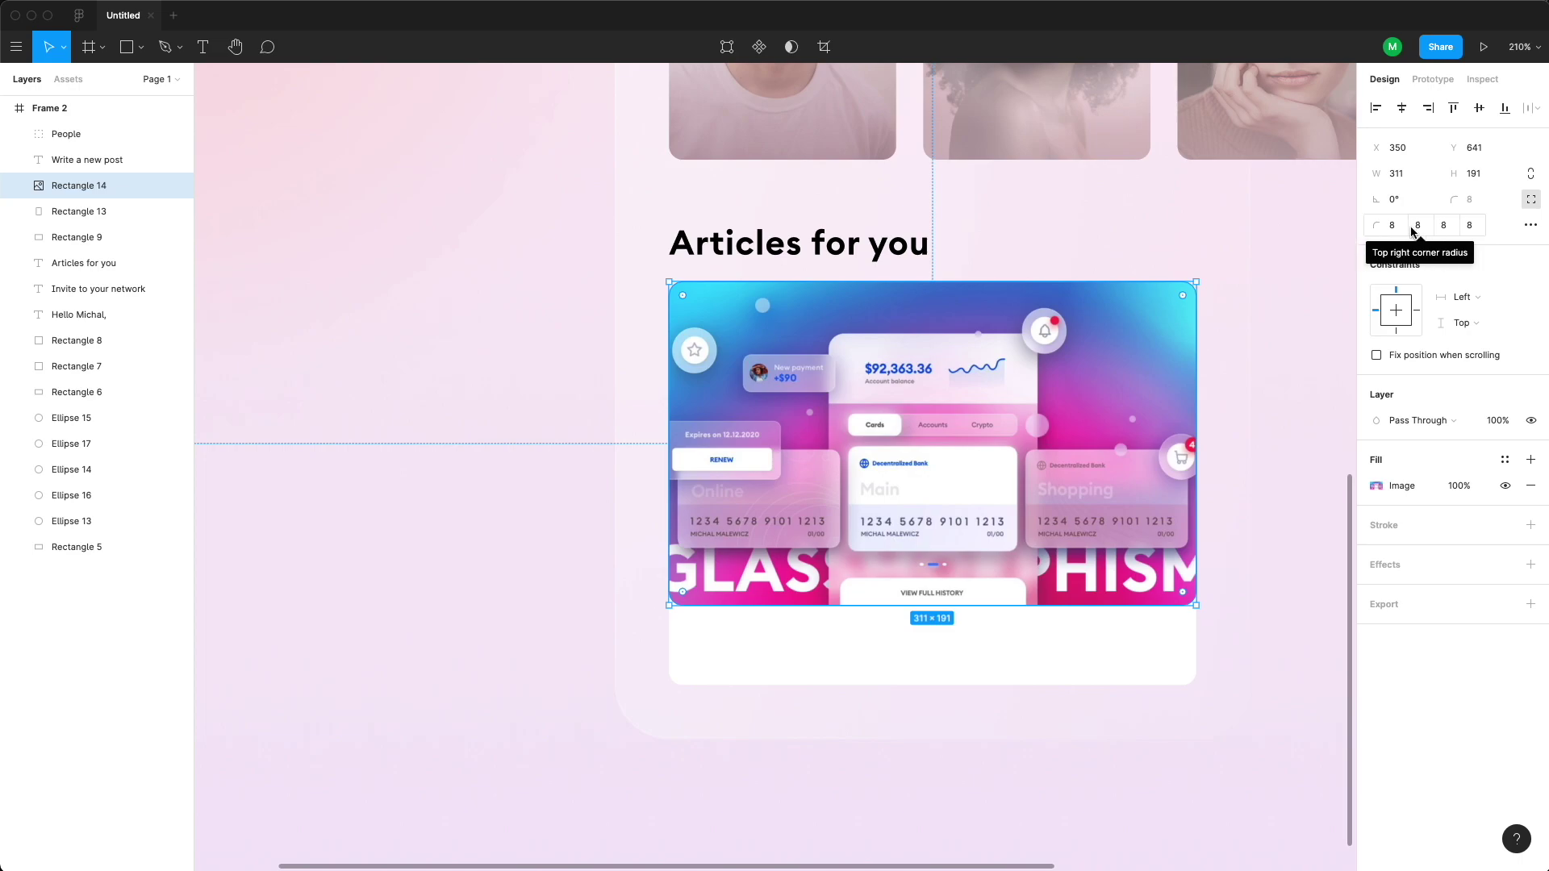
left_click(1443, 228)
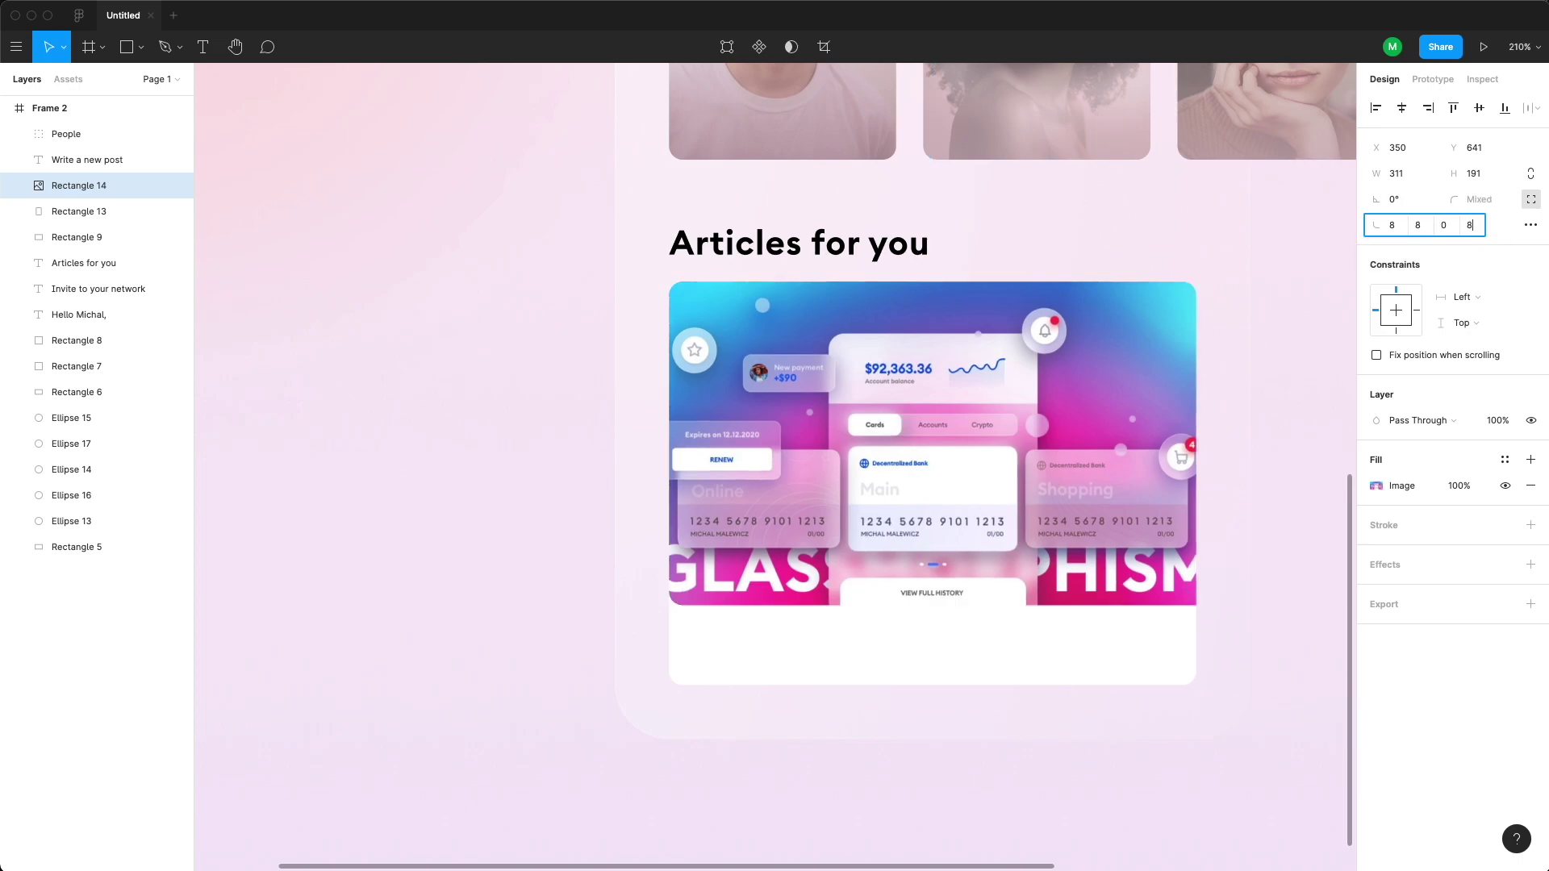
- Add the article title "Glassmorphism in User Interfaces" on two lines below the article image
key("t")
left_click(697, 670)
type("Glassmorphism in User")
key("Return")
type("Interfaces")
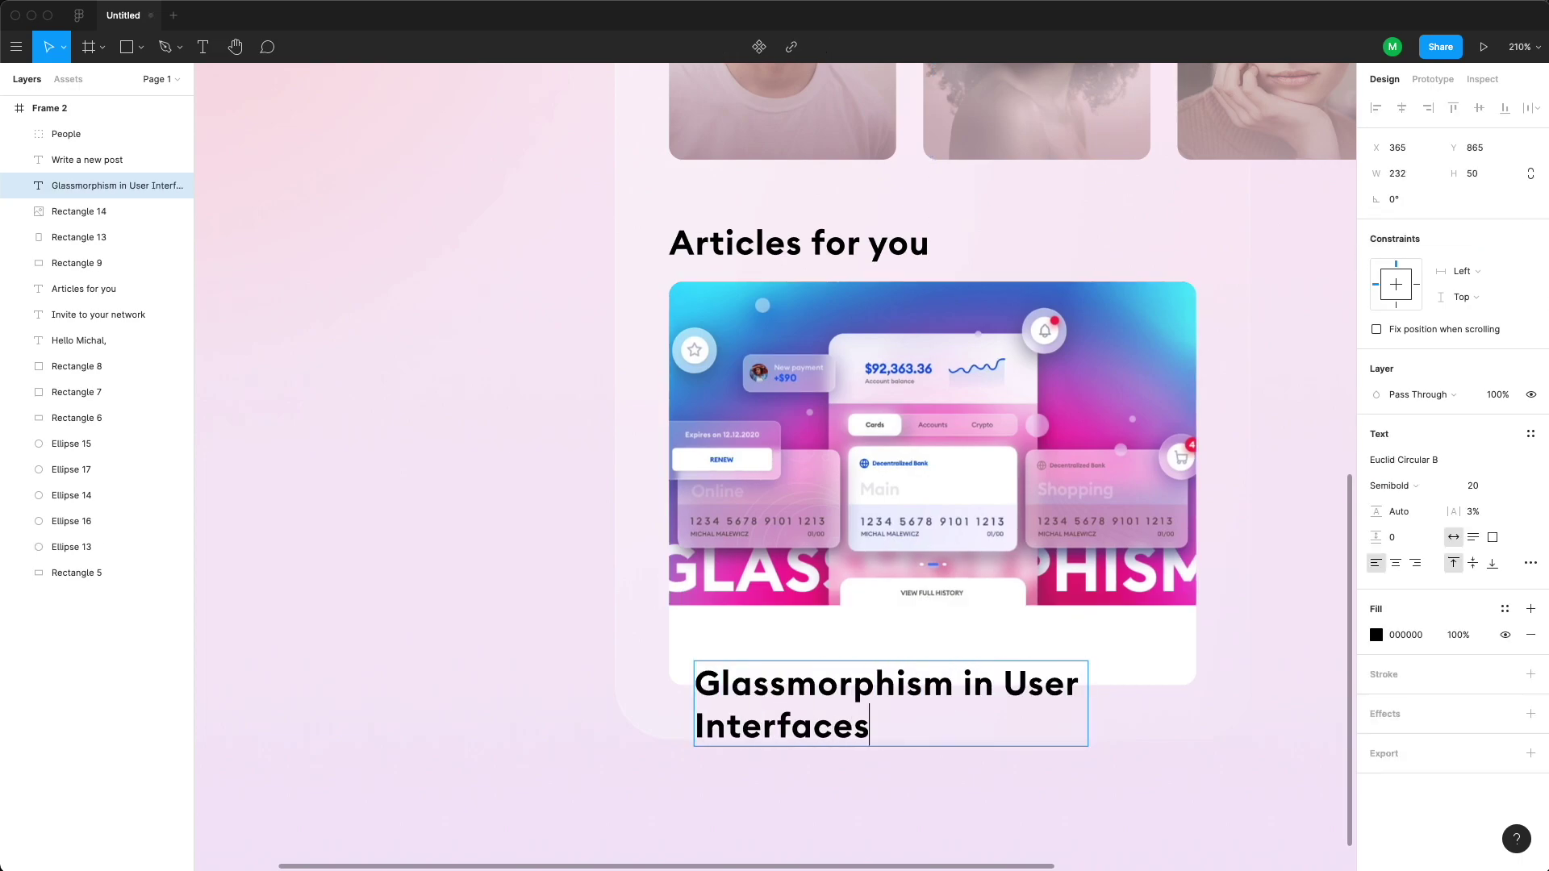
key("Escape")
- Duplicate the article title as the byline "by Some Guy" in Medium weight, size 10, and place it directly under the title
key("super+d")
key("Return")
type("by Some Guy")
key("Escape")
left_click(1402, 485)
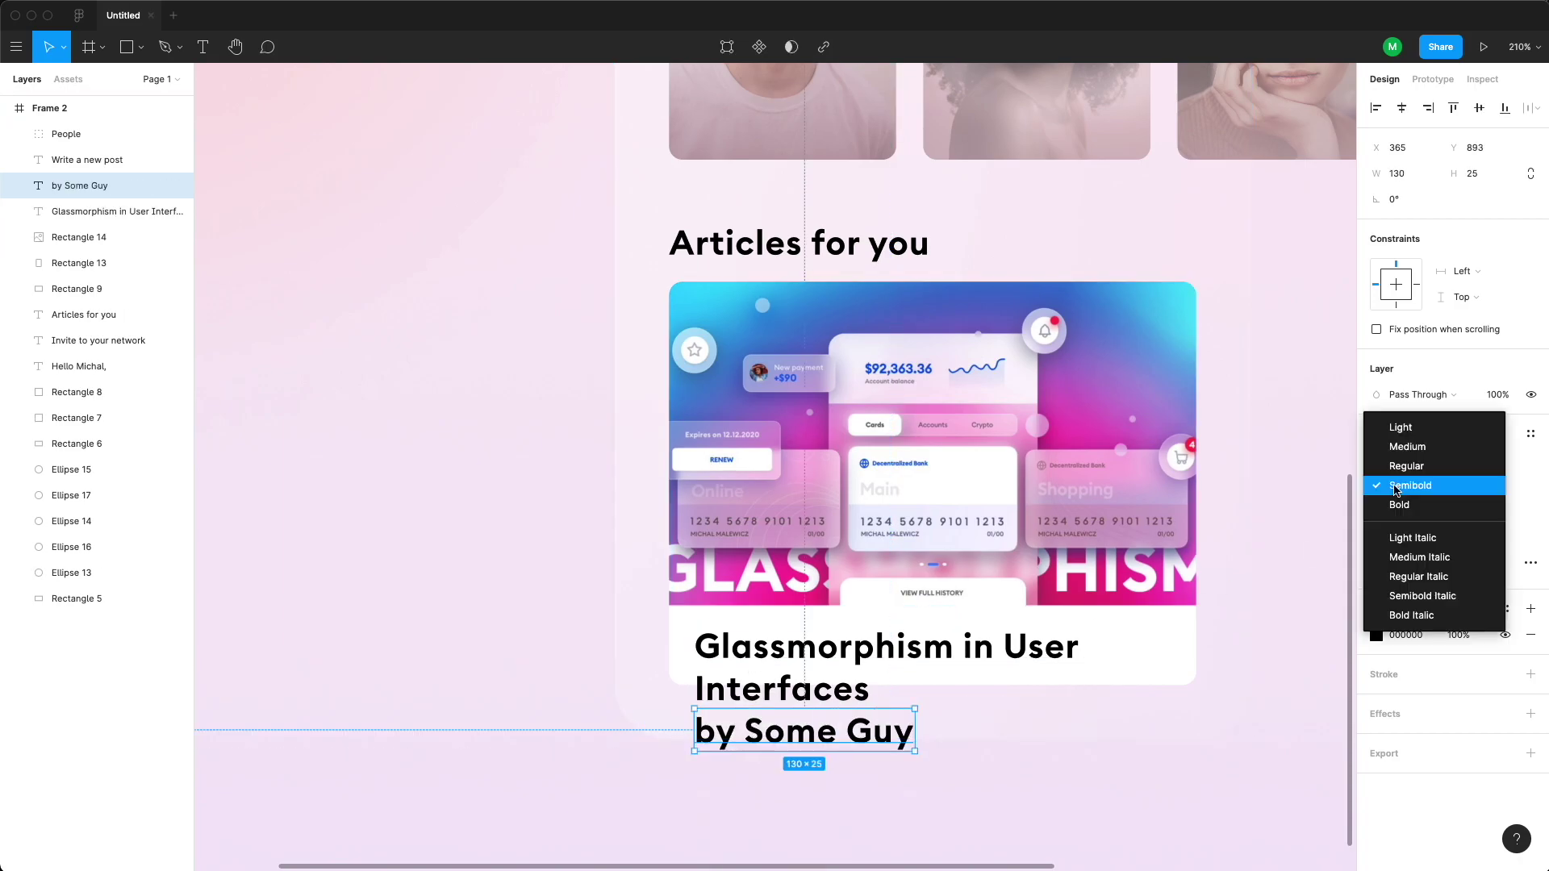
left_click(1394, 446)
left_click(1473, 486)
type("10")
left_click_drag(731, 725, 731, 728)
- Extend the white article card downward to about 288 px tall so it holds the title and byline
left_click(1041, 682)
left_click(1110, 683)
key("super+shift+Down")
key("super+shift+Down")
key("super+shift+Down")
key("super+shift+Down")
key("super+shift+Down")
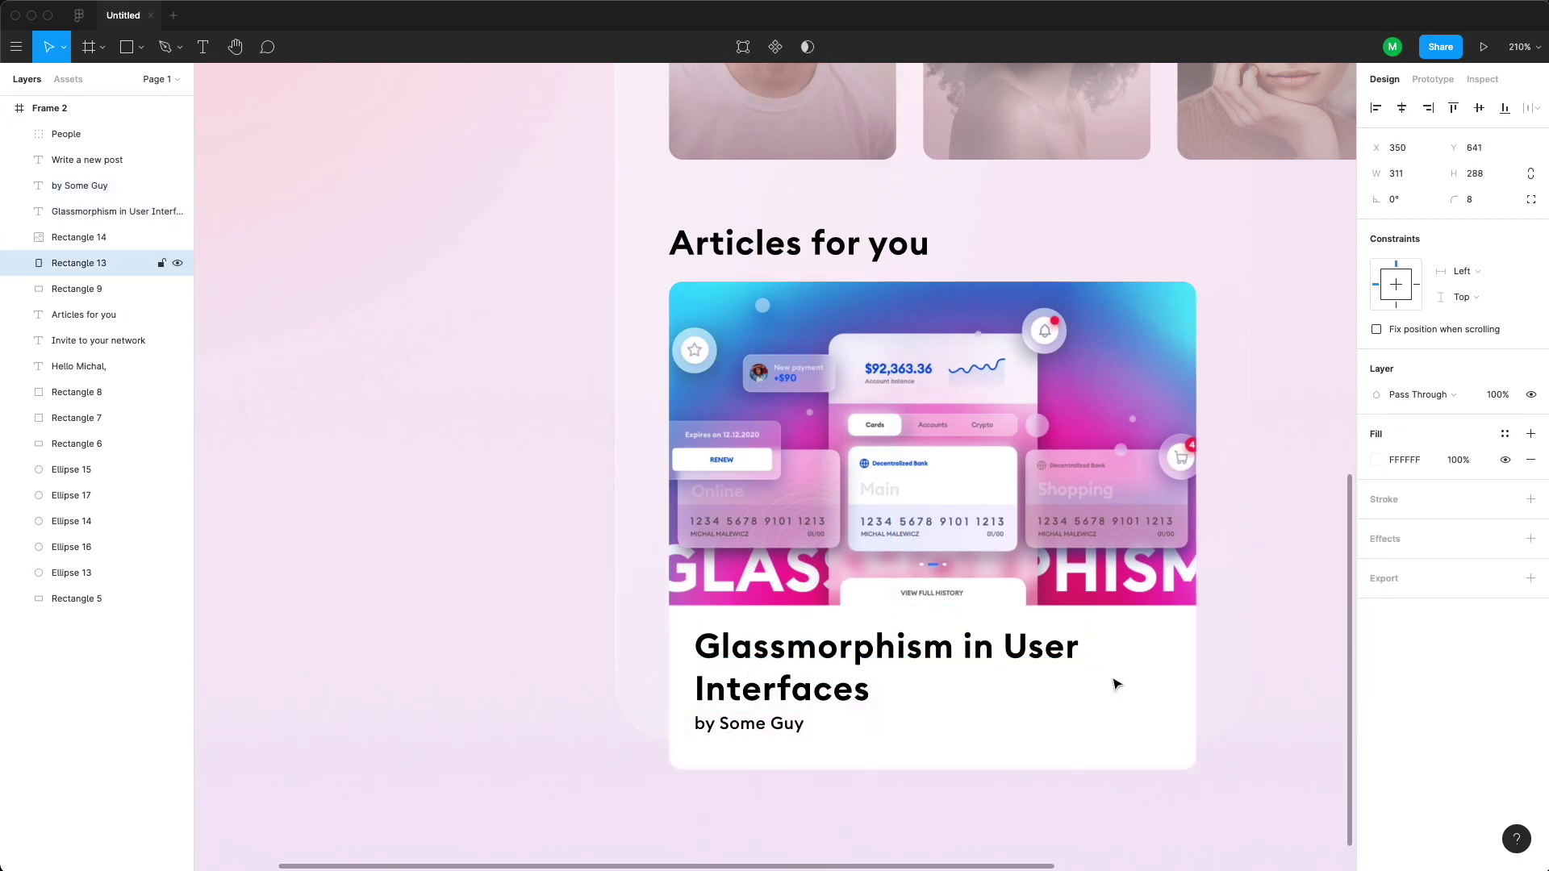
key("super+Up")
- Nudge the article byline slightly down and set its opacity to 50%
left_click(749, 728)
key("Down")
key("Down")
key("5")
- Group the article's title, byline, white card and image
left_click(738, 699, "shift")
key("alt")
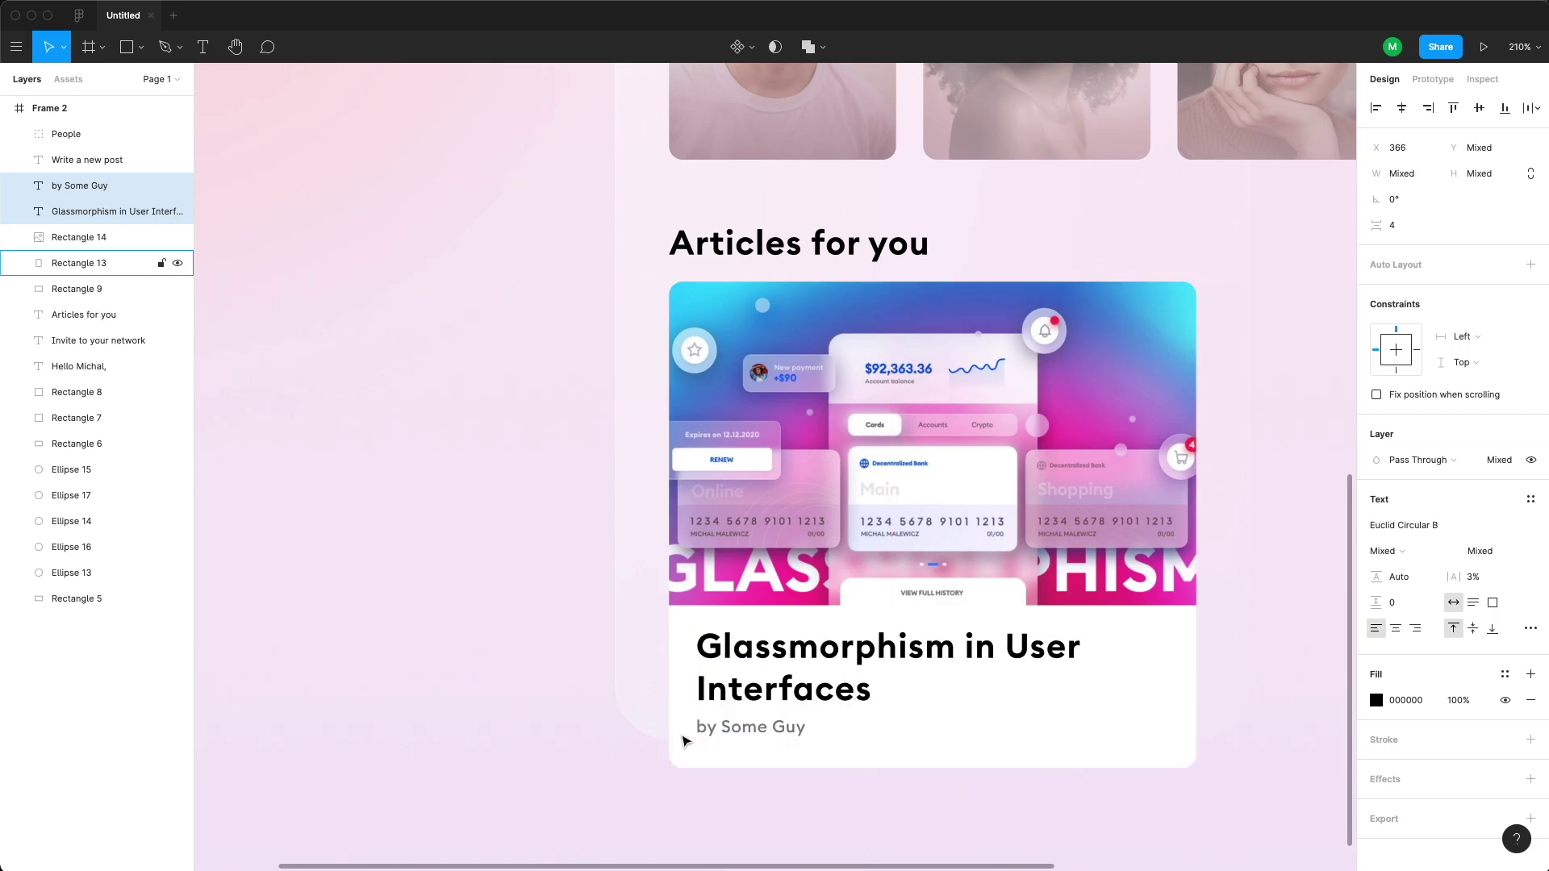
left_click(978, 710, "shift")
left_click(1062, 529, "shift")
key("super+g")
- Move the invite heading, the portraits and the whole articles section up 50 px
left_click(811, 243, "shift")
key("minus")
scroll(894, 524, "up", 8)
scroll(894, 524, "down", 8)
left_click(839, 363, "shift")
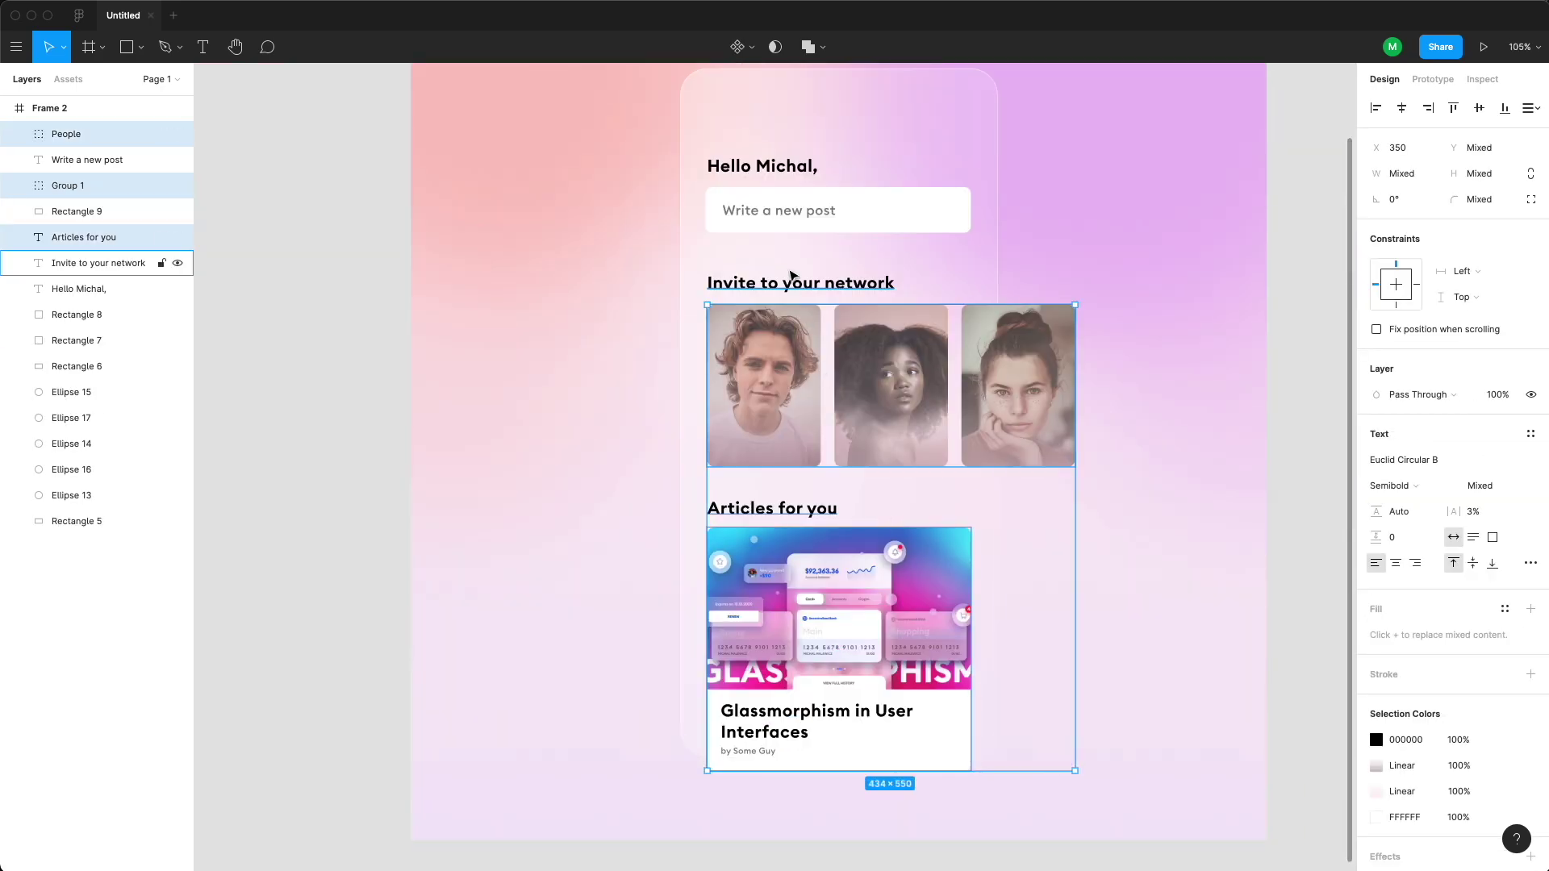
left_click(793, 278, "shift")
key("shift+Up")
key("shift+Up")
key("shift+Up")
key("shift+Up")
key("shift+Up")
left_click(1129, 731)
- Lower the invite heading and portraits so the portraits sit at Y 340, and raise the greeting and post box slightly
left_click(815, 338)
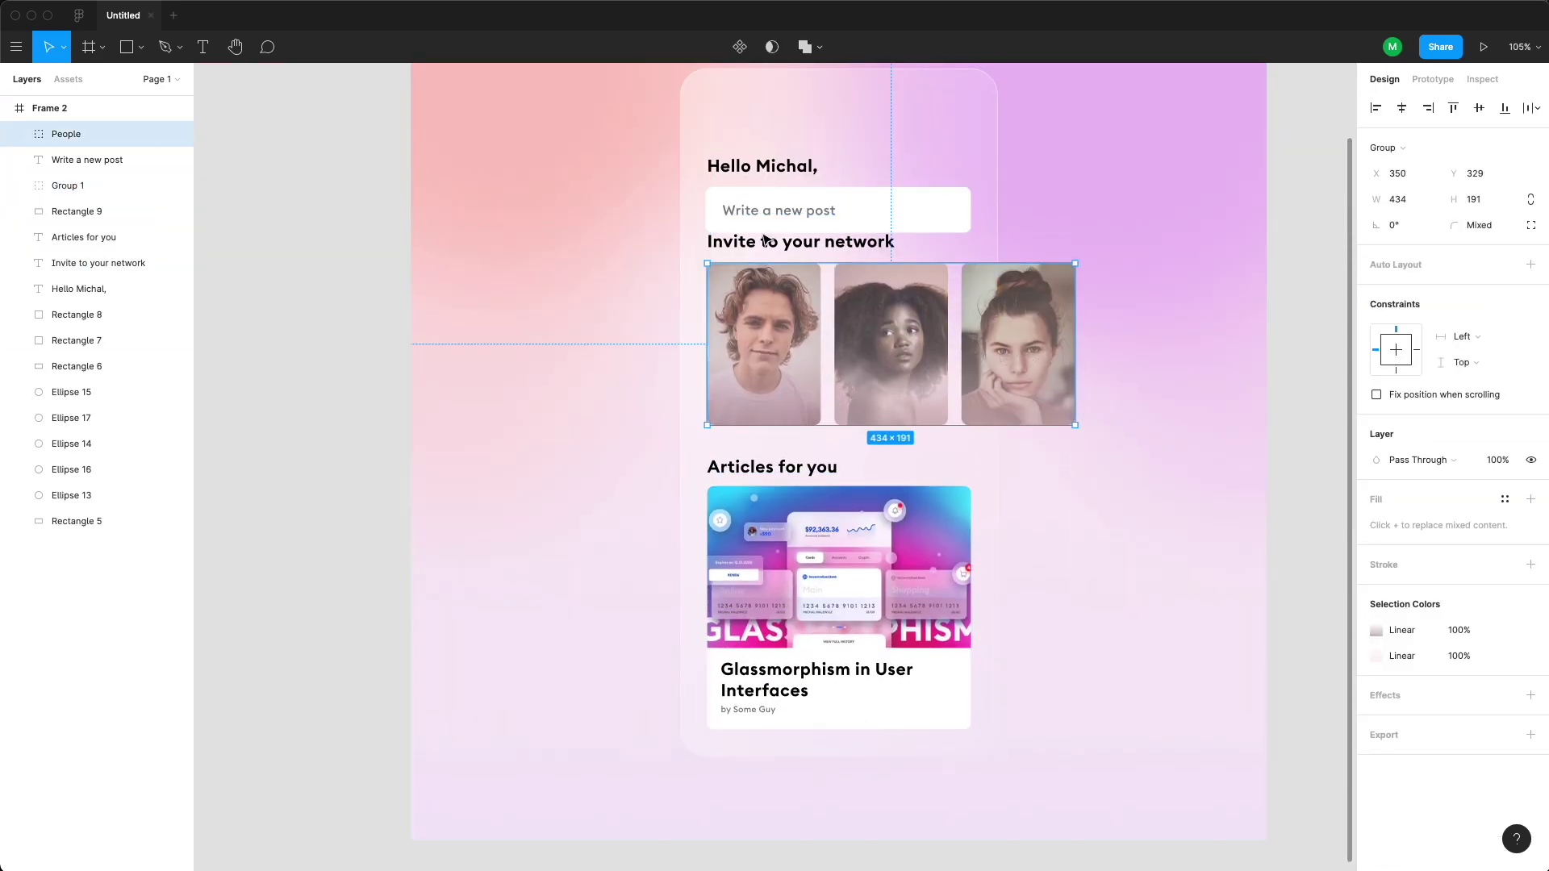
left_click(769, 243, "shift")
left_click_drag(770, 245, 774, 255)
left_click(772, 226)
left_click(800, 212, "shift")
left_click(789, 168, "shift")
left_click_drag(789, 168, 795, 154)
left_click(1207, 463)
left_click(1299, 556)
scroll(1280, 601, "up", 1)
scroll(1281, 601, "up", 2)
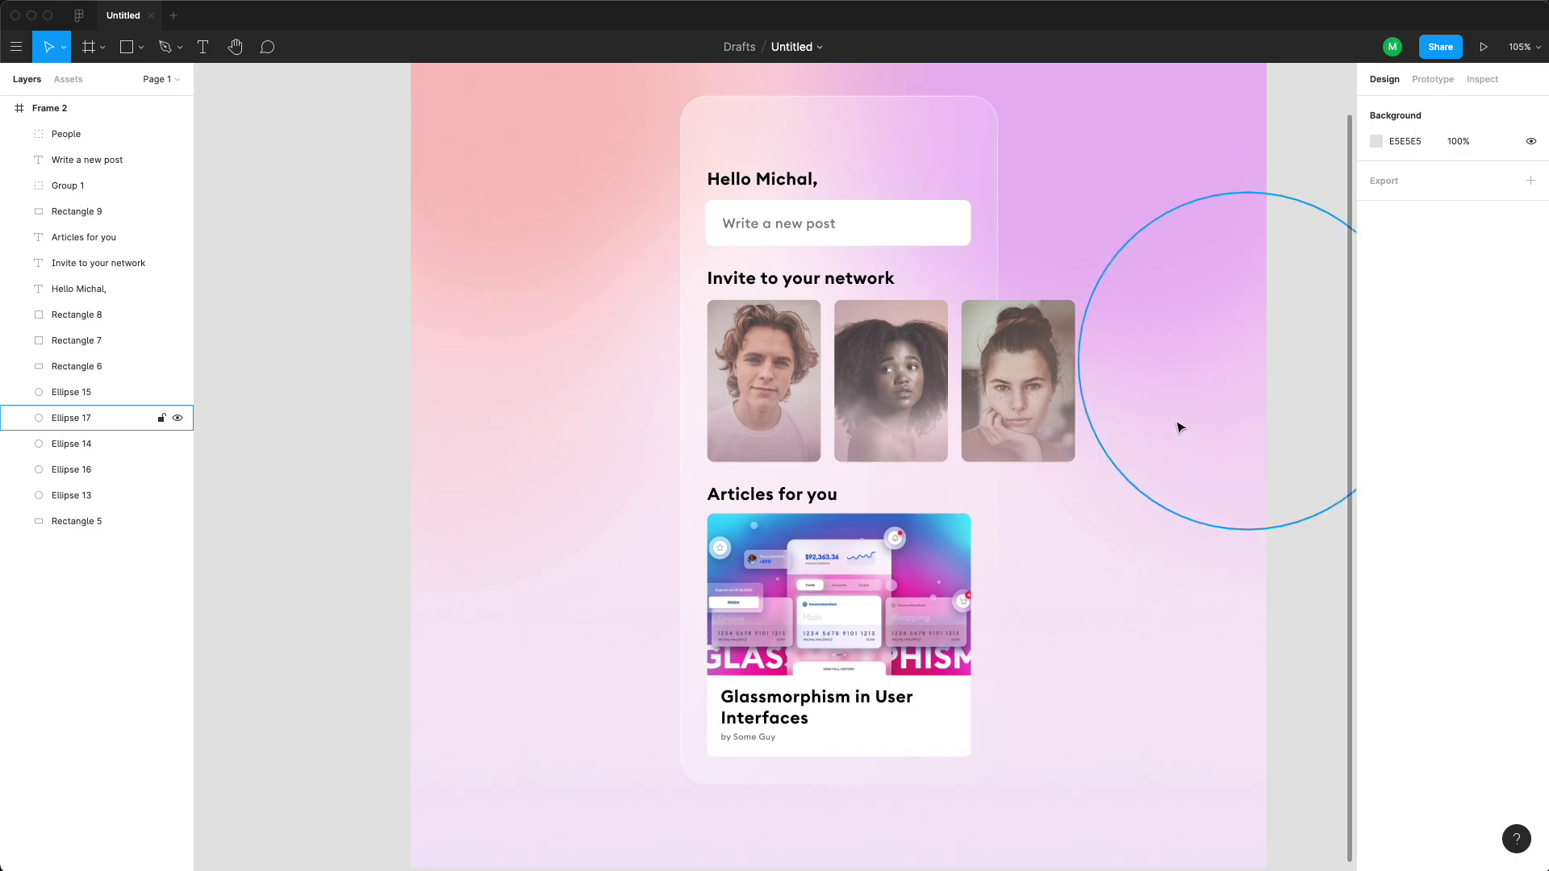
- Copy the article's title and byline beside the first portrait, retyping them as the person's first name and "Junior UX Designer"
double_click(758, 739)
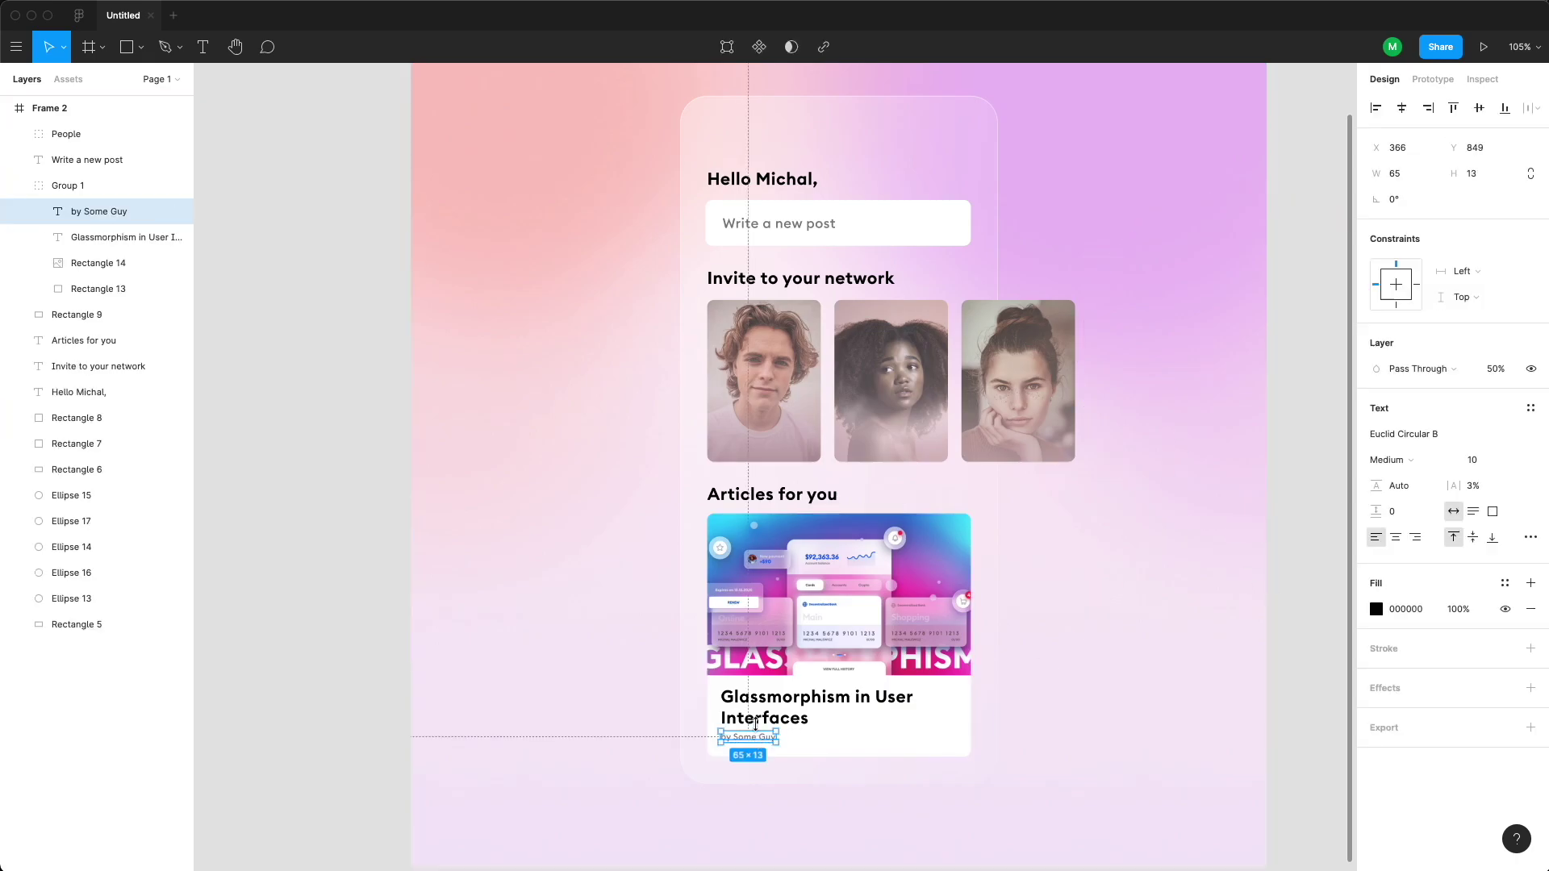
scroll(739, 404, "up", 5)
left_click(734, 444)
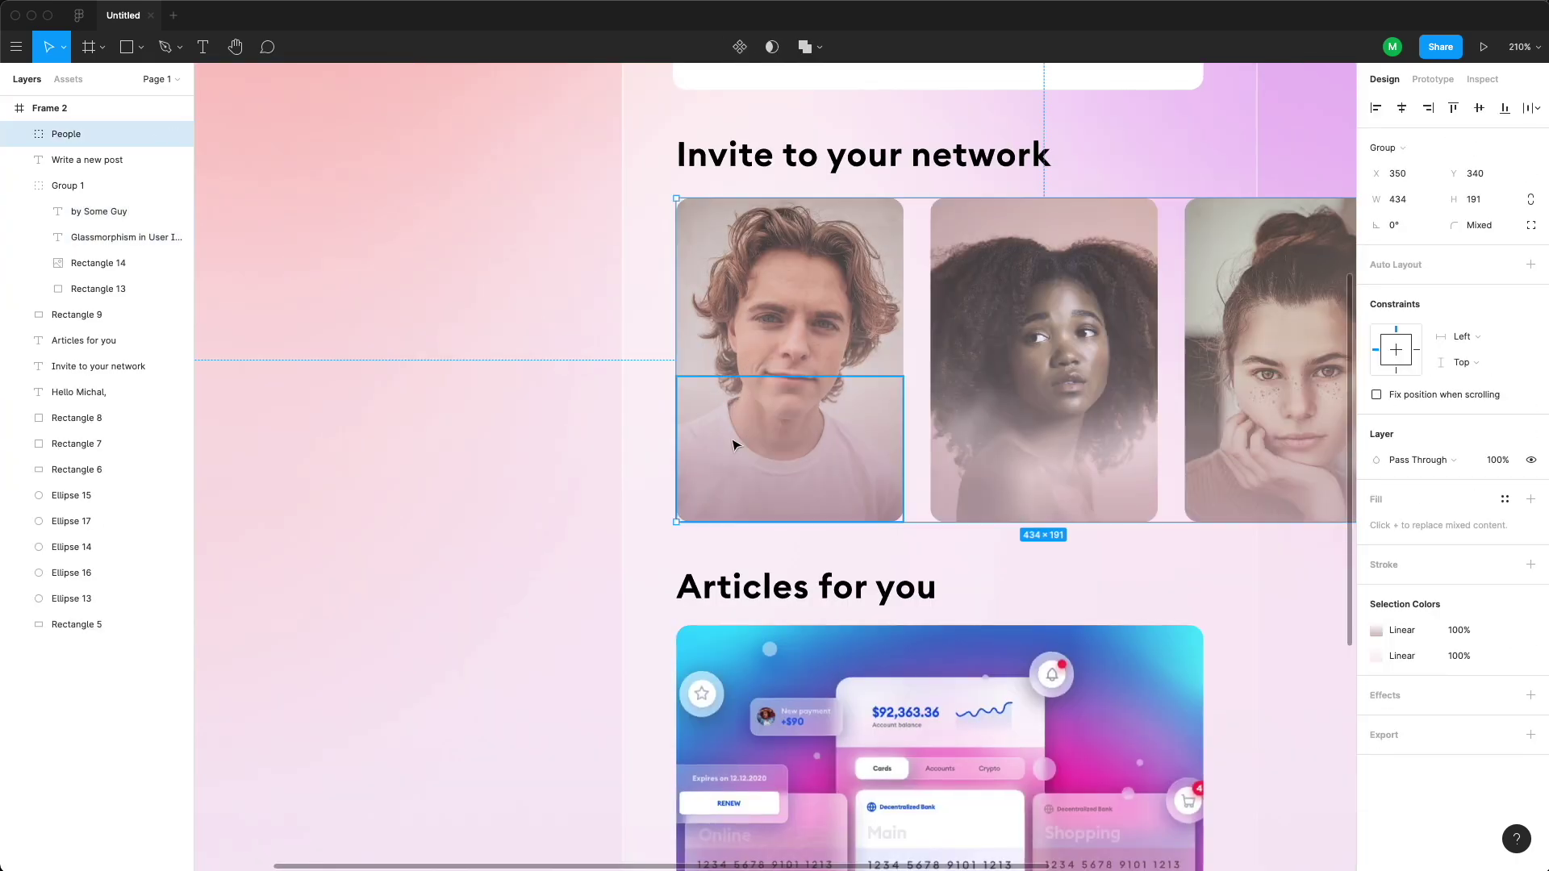
key("ctrl+v")
double_click(629, 436)
type("Andy")
left_click(655, 520)
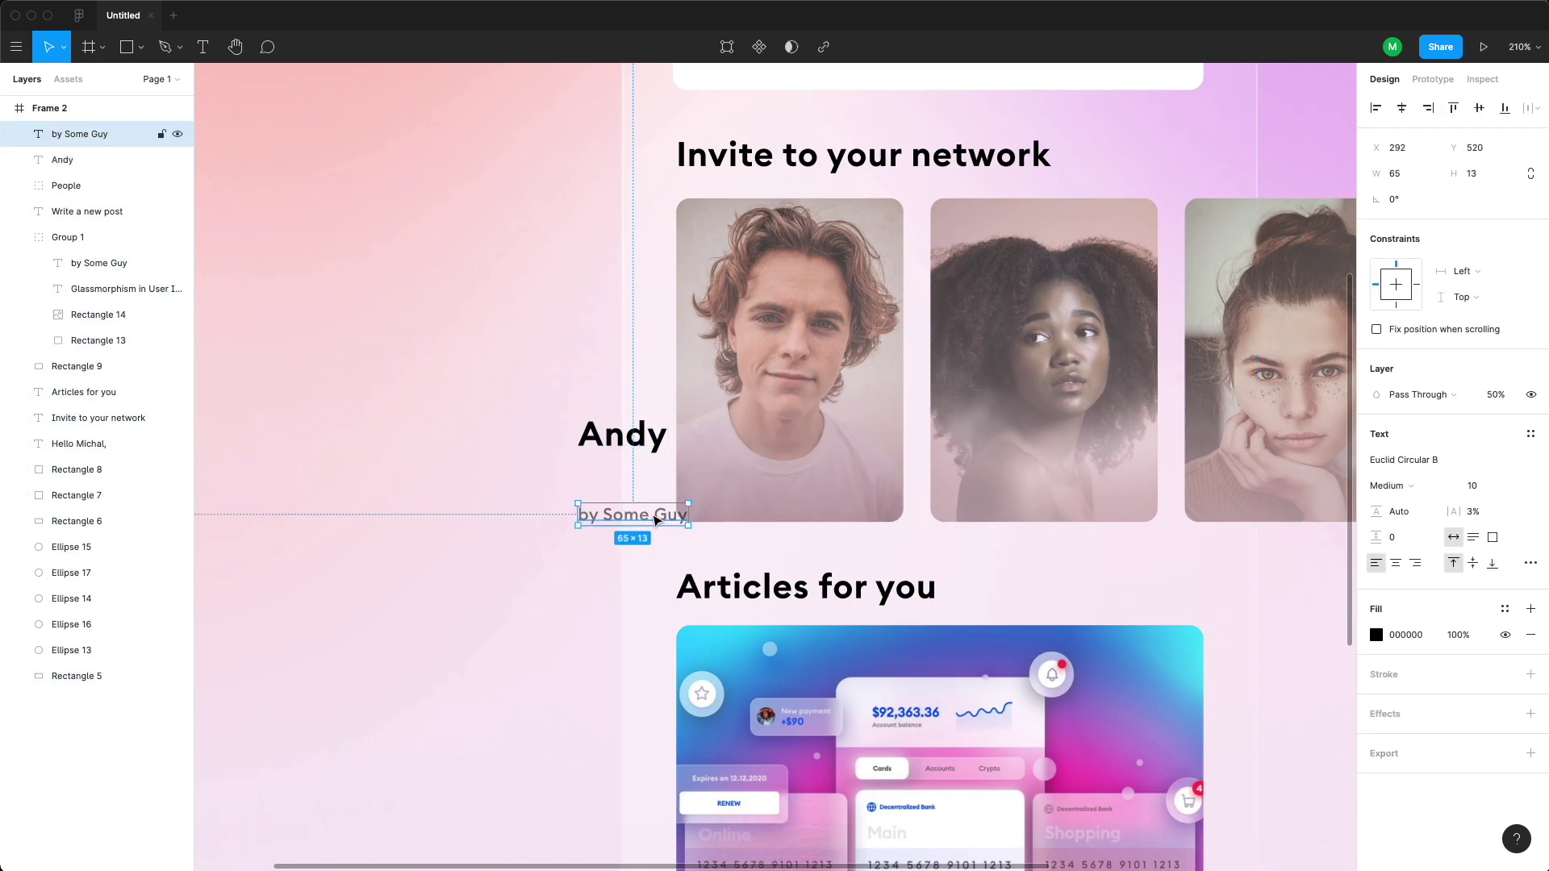
double_click(651, 514)
type("Junior UX De")
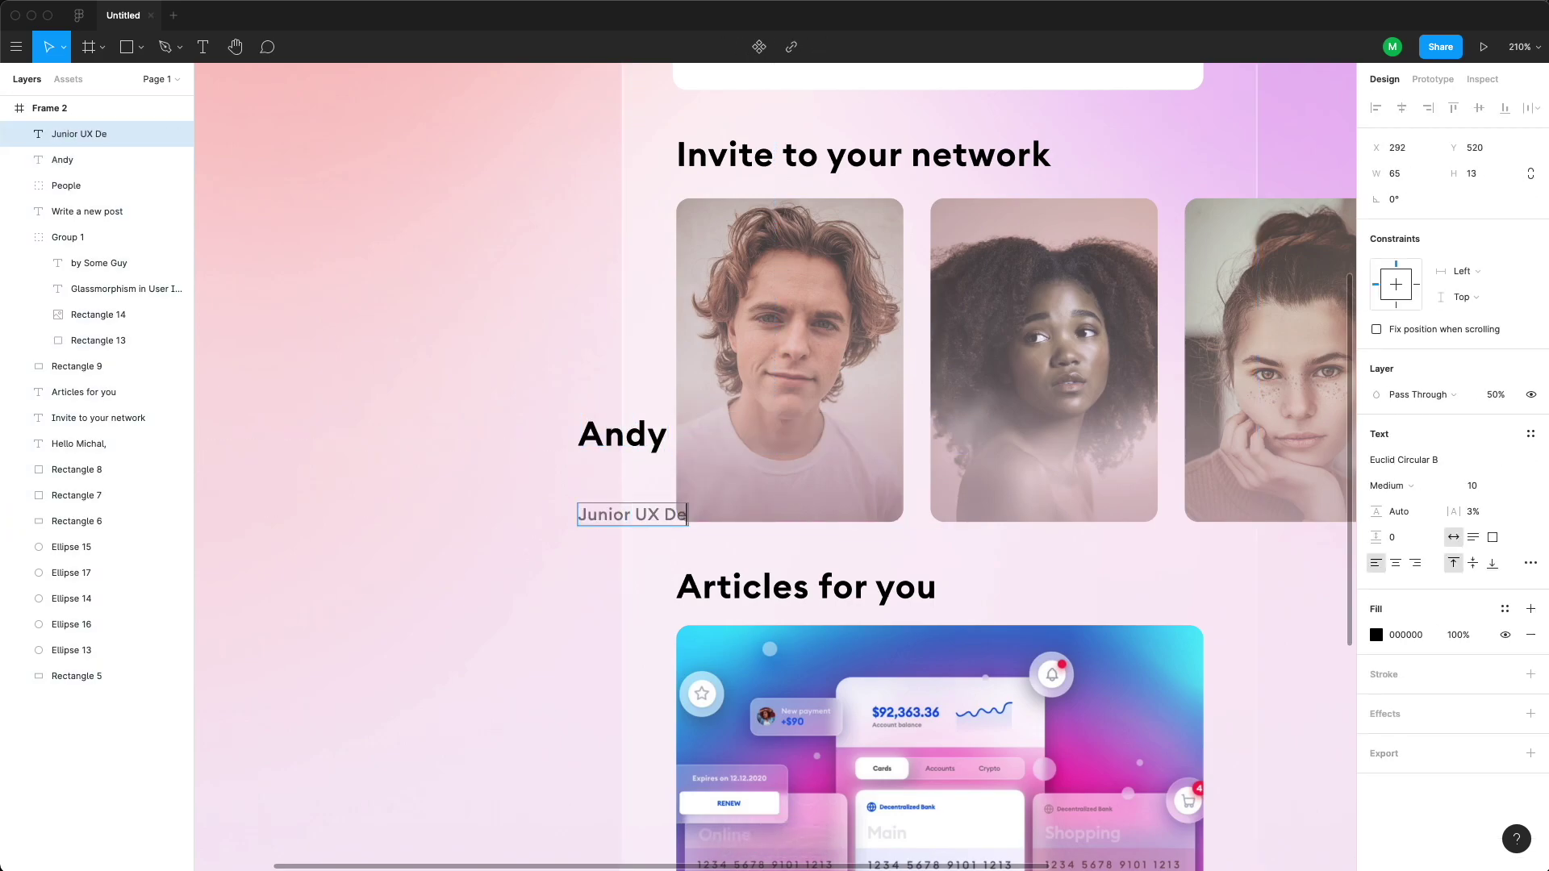
type("signer")
key("Escape")
- Place the name and "Junior UX Designer" text over the lower part of the first portrait
left_click_drag(617, 520, 975, 465)
left_click(602, 434, "shift")
left_click(595, 522)
left_click(766, 487)
key("alt")
- Duplicate the name and role onto the second portrait, enter the second person's first name and shorten the role to "UX Designer"
left_click(722, 465, "shift")
key("super+d")
double_click(988, 453)
type("Amy")
key("Escape")
scroll(998, 502, "right", 3)
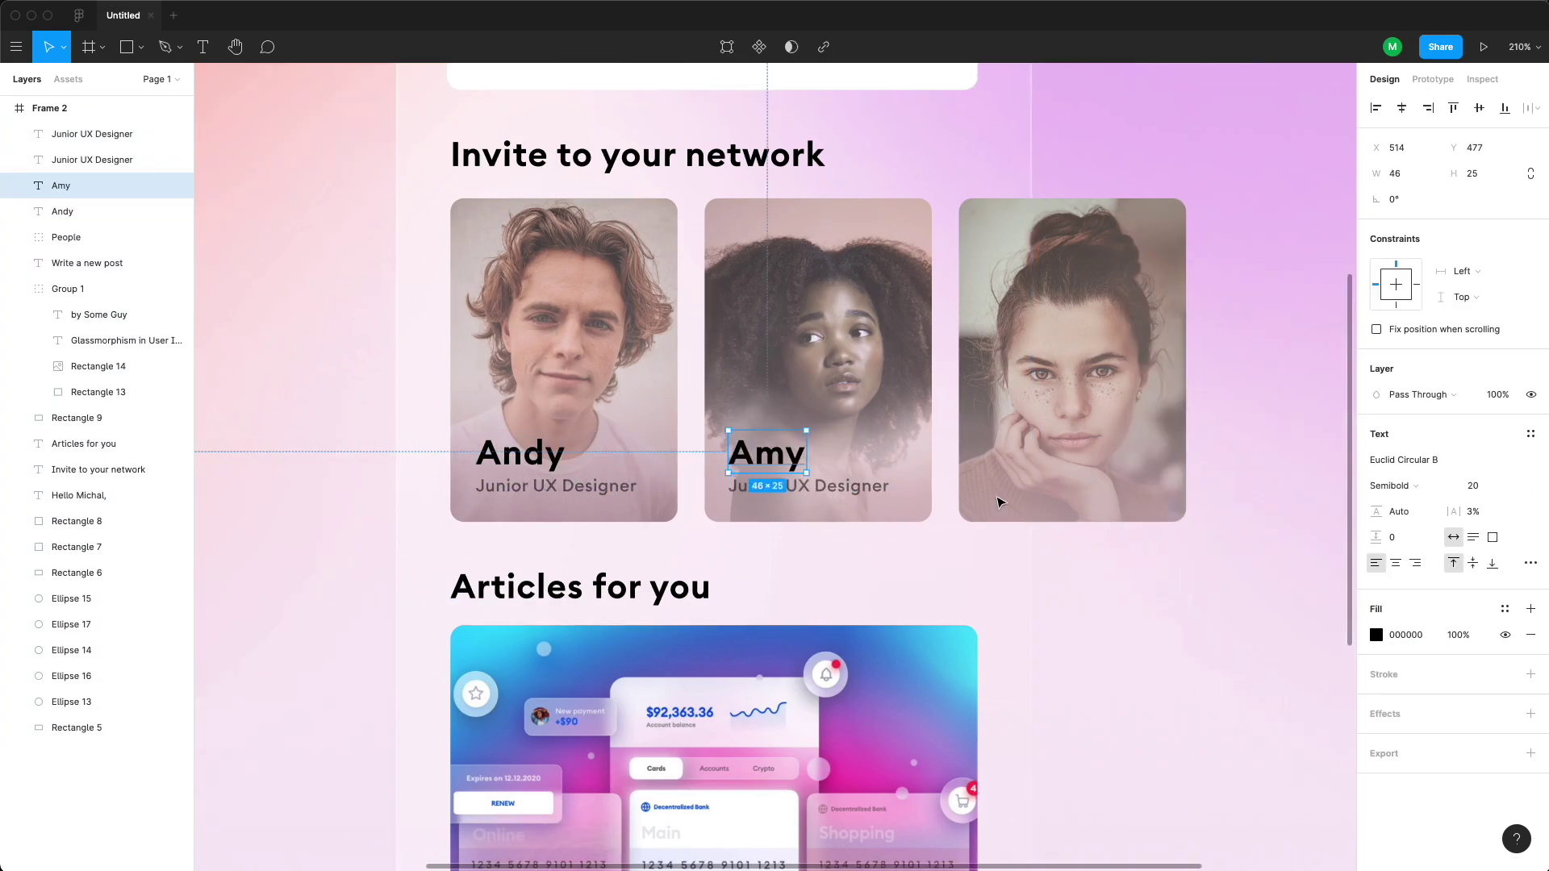
double_click(821, 487)
key("alt+shift+Left")
key("alt+shift+Left")
key("BackSpace")
key("Escape")
- Duplicate the name and role onto the third portrait, enter the third person's first name and change the role to "UI Designer"
left_click(748, 466, "shift")
key("super+d")
left_click_drag(748, 472, 1011, 480)
double_click(1016, 454)
type("Anna")
key("Escape")
left_click(1039, 486)
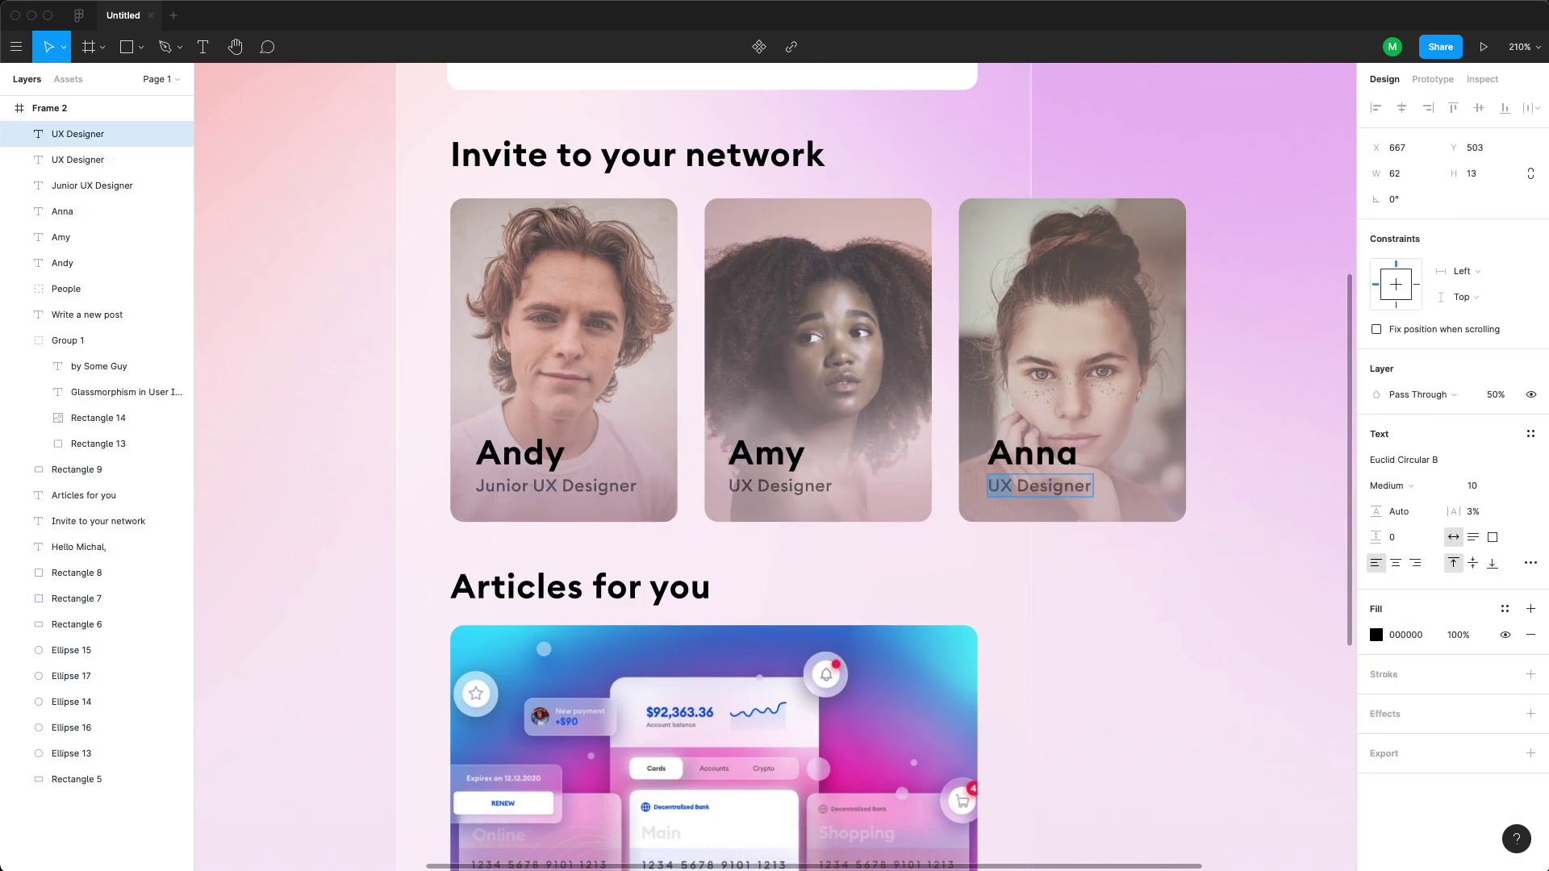
type("UI")
key("Escape")
- Move the three lower gradient overlays to the top of the layer order inside the People group
double_click(565, 383)
left_click(84, 443)
left_click(85, 397, "shift")
left_click_drag(86, 398, 94, 307)
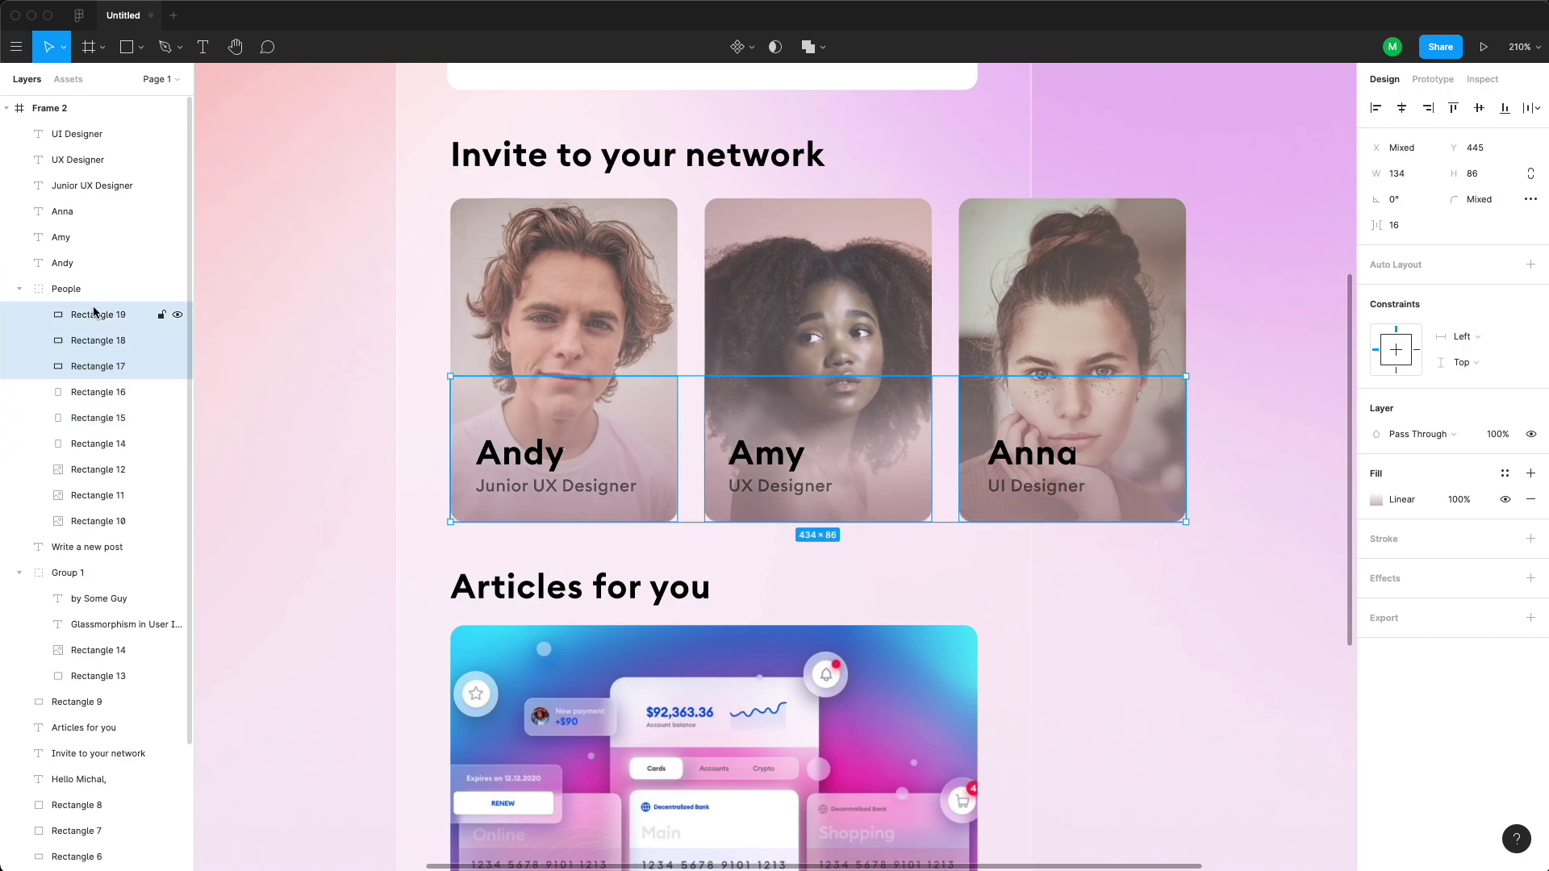
- Darken both stops of the third portrait's lower gradient, using HSB 344, 55, 15 for the end stop and raising its opacity
left_click(1154, 591, "super")
left_click(1146, 507, "super")
left_click(1376, 436)
left_click_drag(1249, 557, 1269, 613)
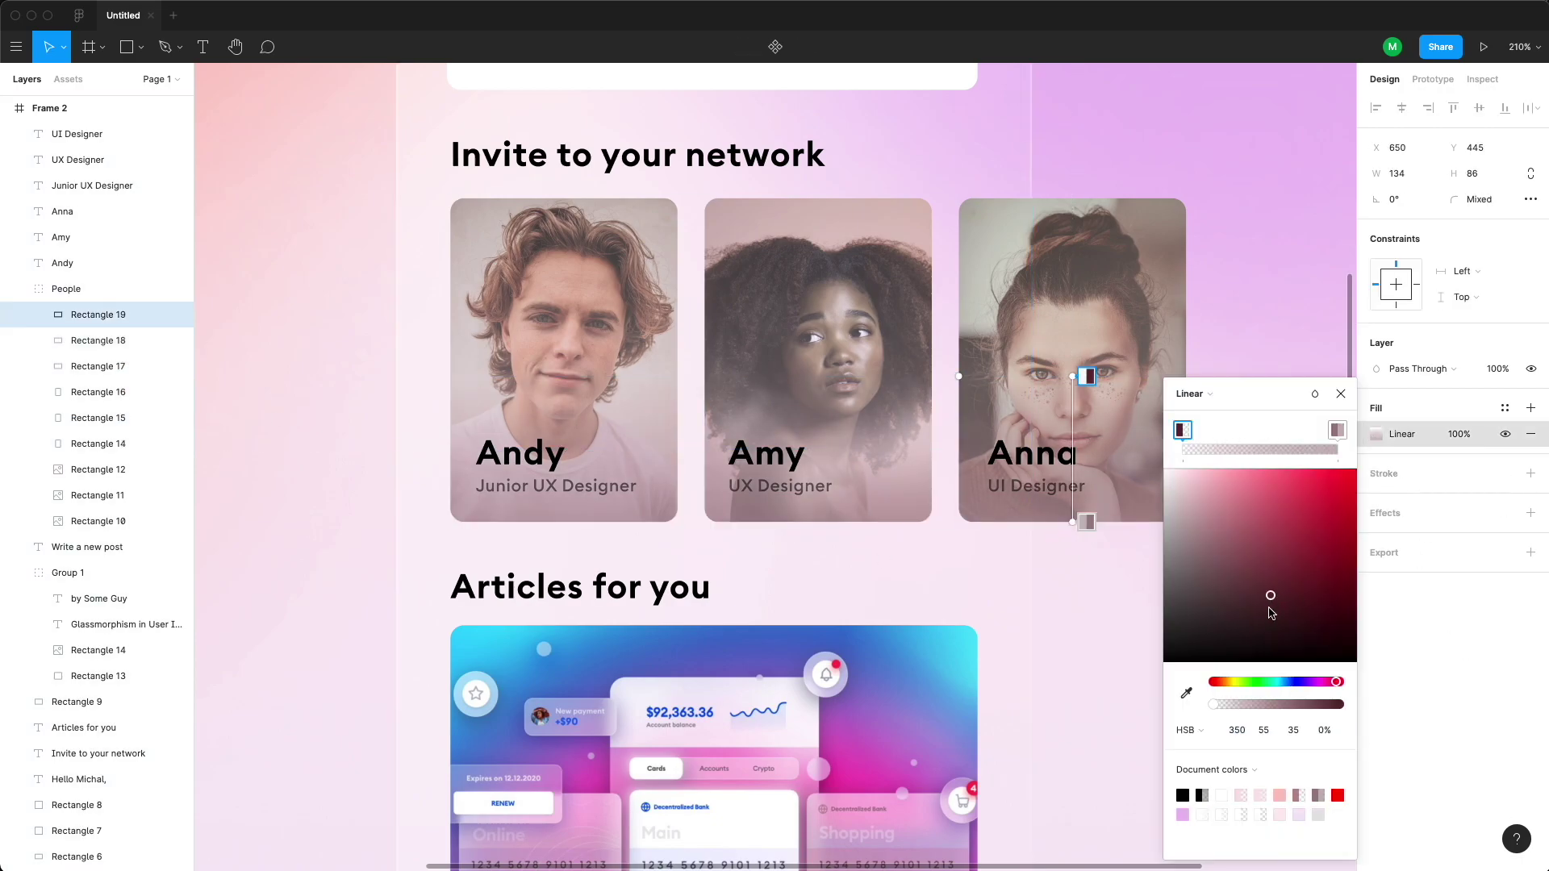
left_click(1336, 431)
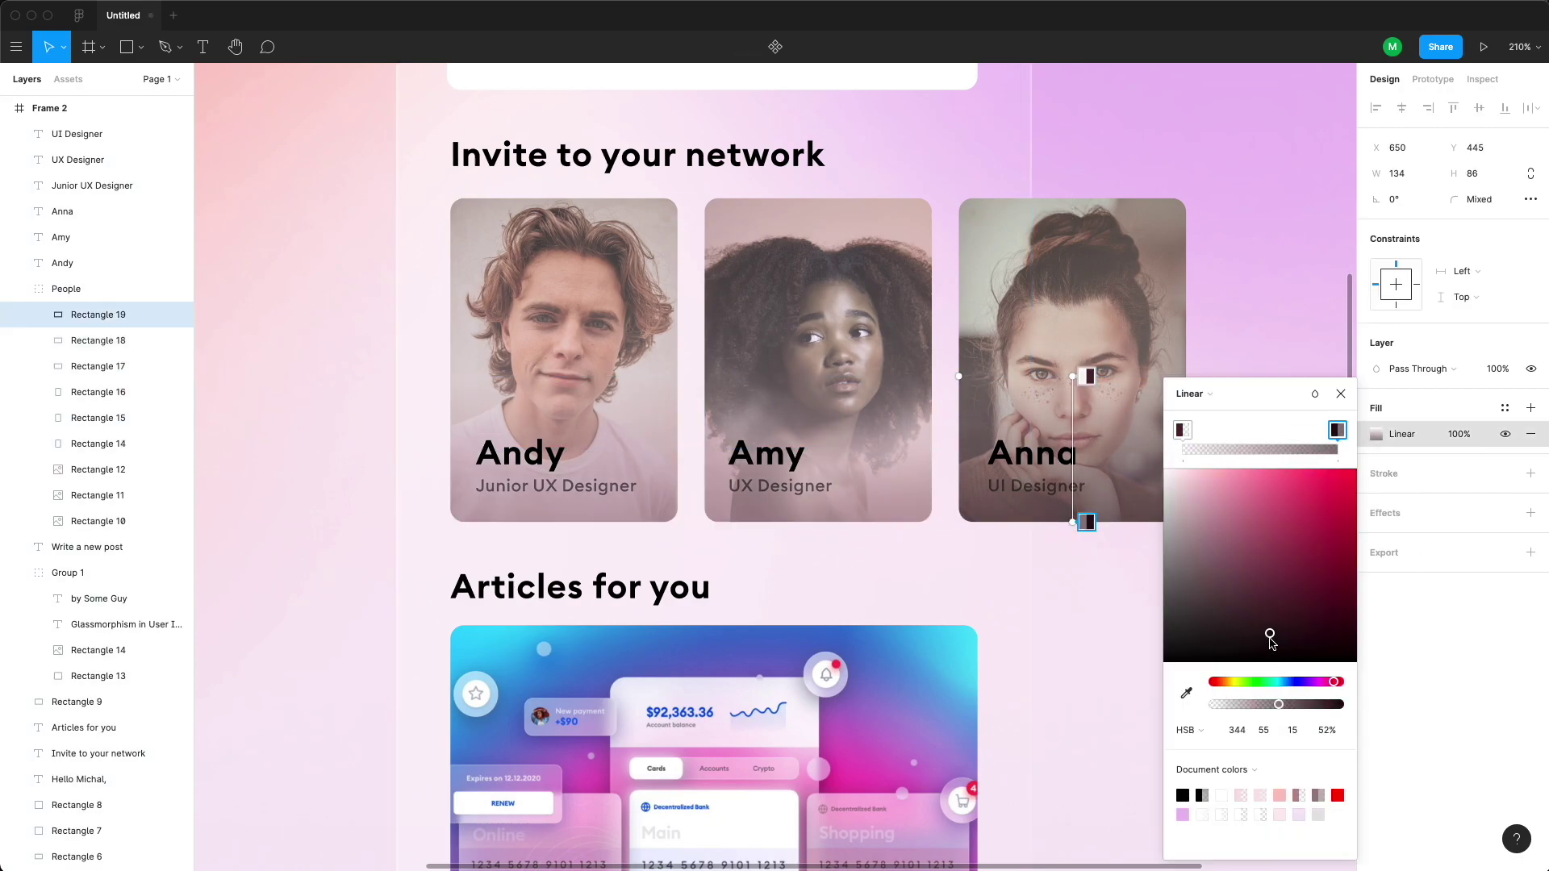
left_click(1183, 430)
left_click(1256, 631)
left_click(1337, 431)
left_click_drag(1288, 706, 1311, 706)
left_click(1341, 393)
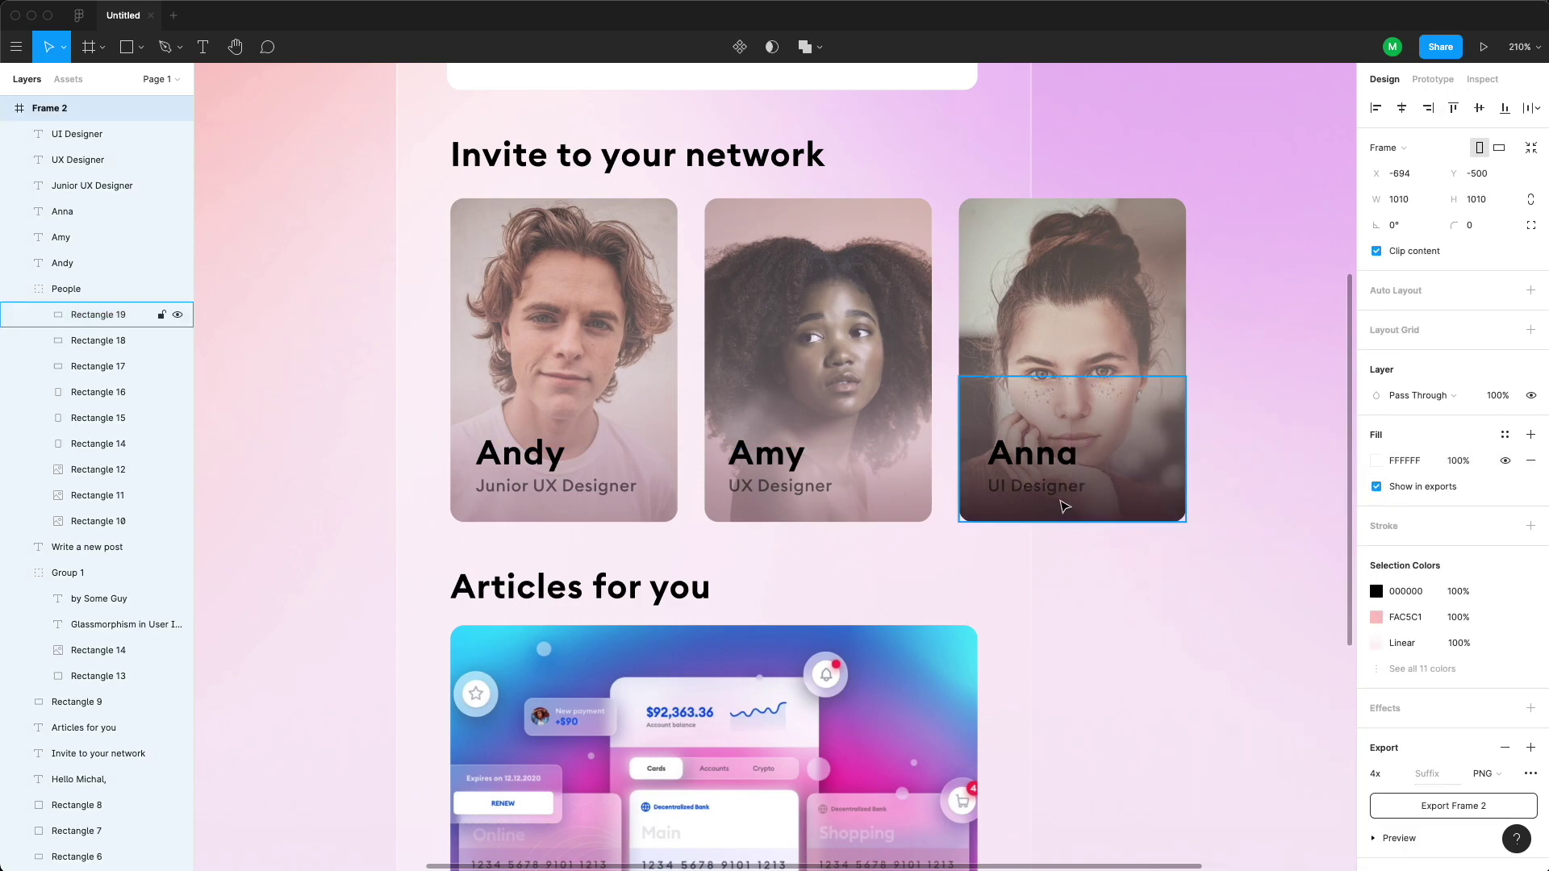
- Change the name and role text on the third portrait to white
left_click(1062, 501)
left_click(1219, 549)
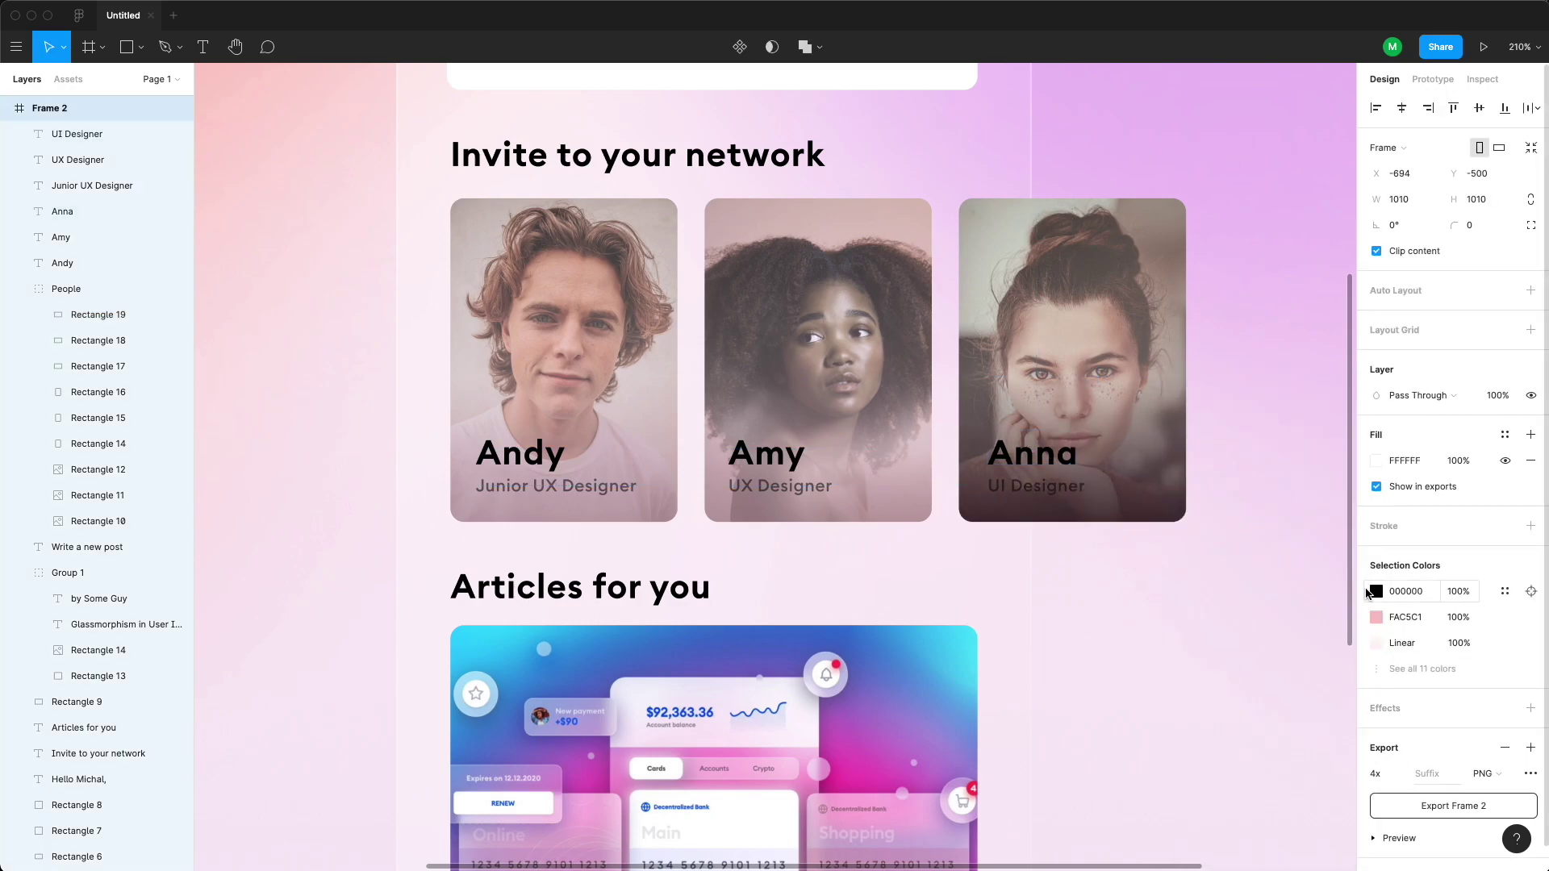
left_click(1235, 549)
left_click(1020, 490)
left_click(1030, 452, "shift")
left_click(1376, 700)
left_click_drag(1185, 484, 1164, 463)
left_click(1072, 654)
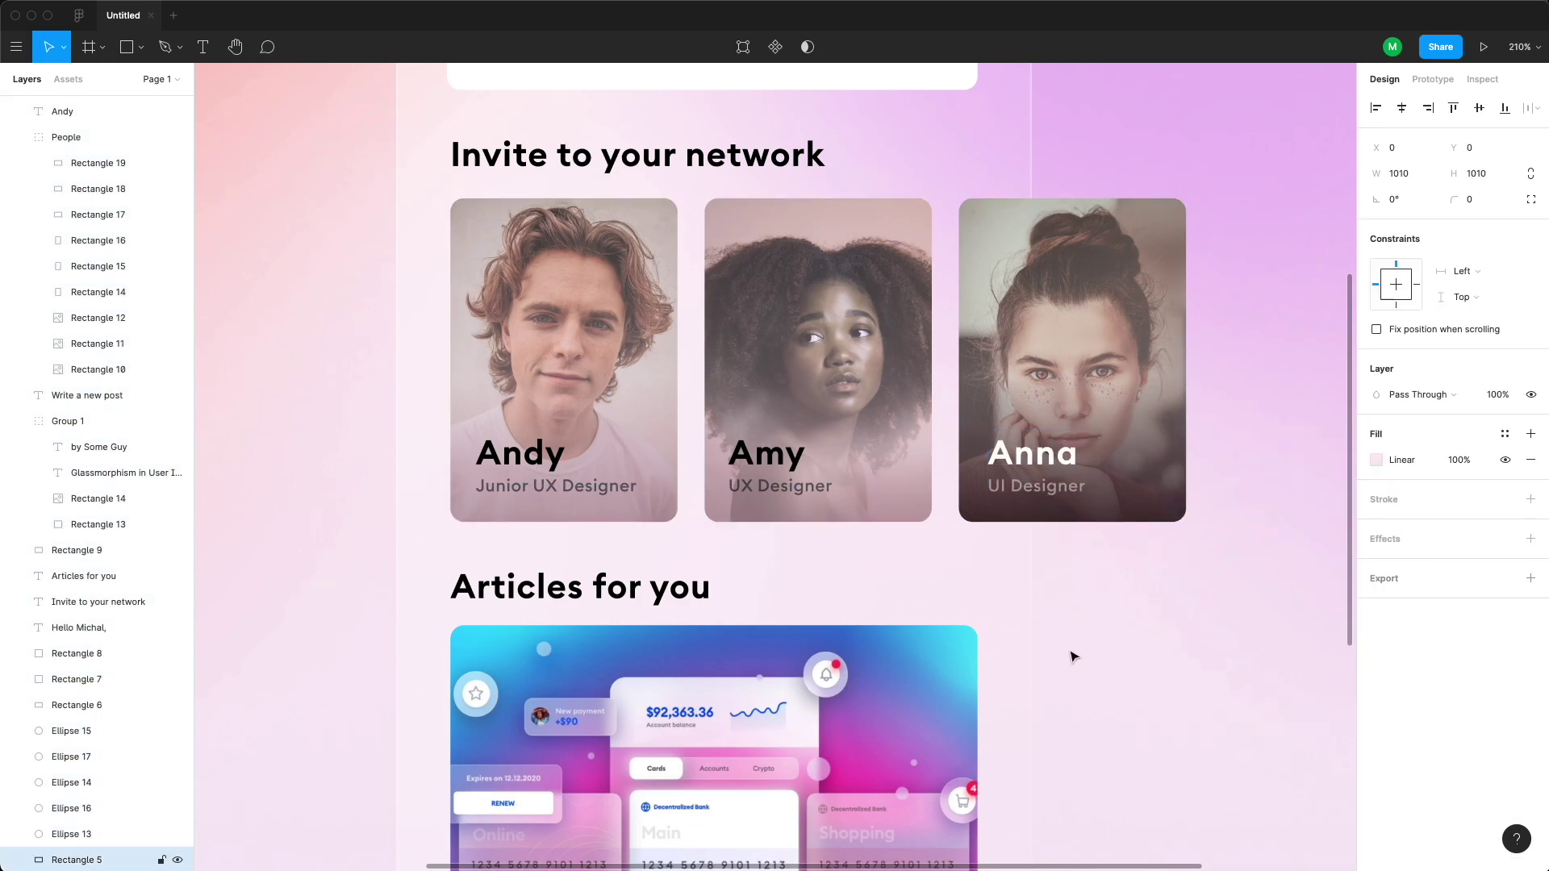
- Copy the properties of the third portrait's dark lower gradient onto the lower overlays of the second and first portraits
right_click(1120, 489)
mouse_move(1182, 849)
left_click(1348, 830)
right_click(911, 487)
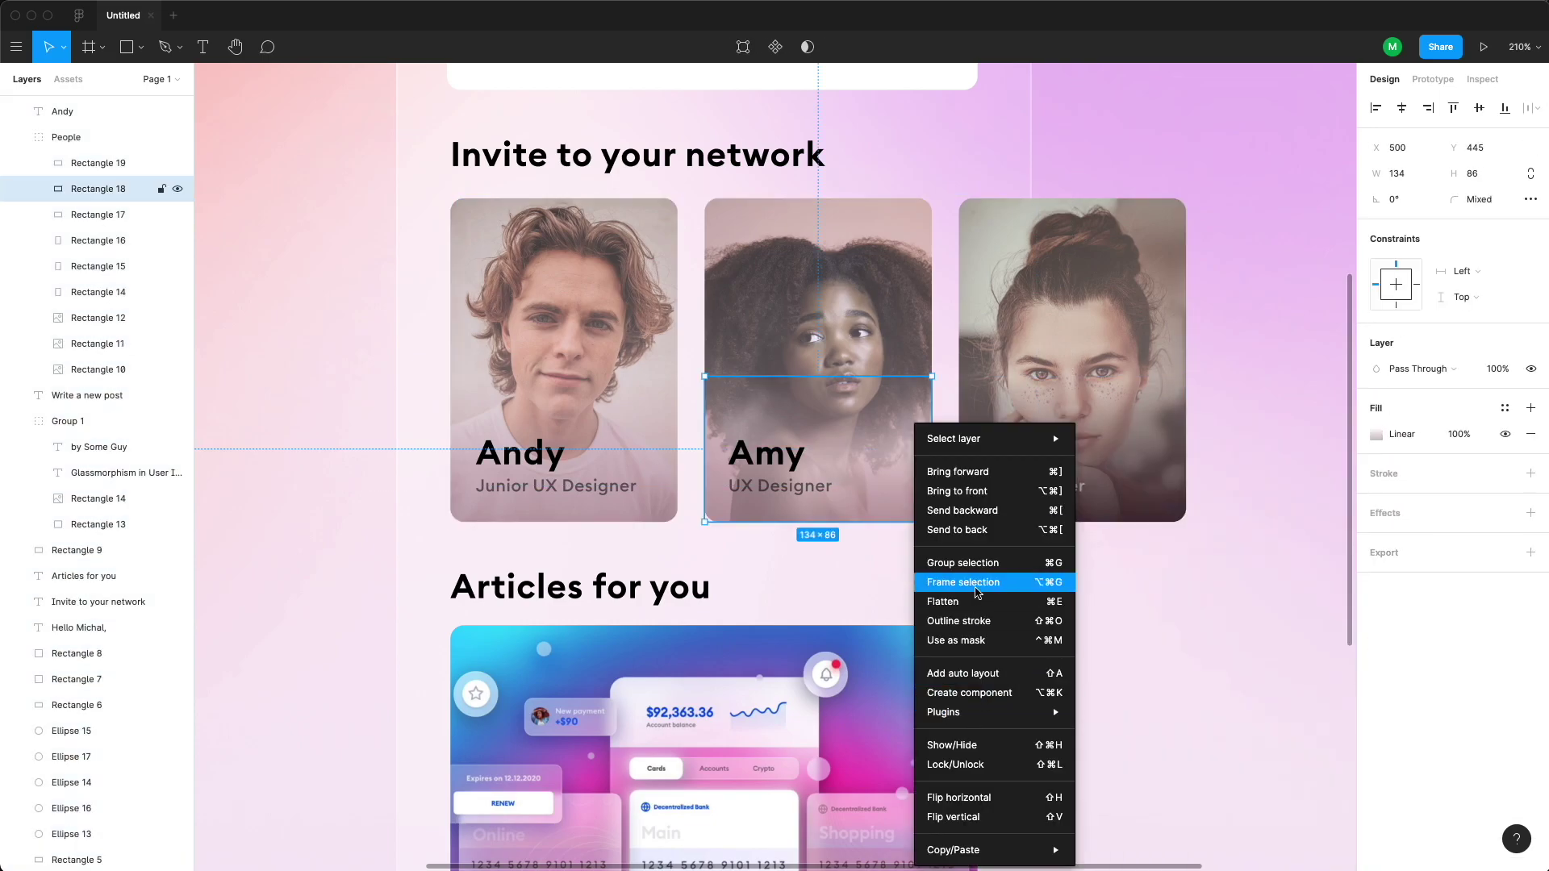
mouse_move(991, 849)
left_click(1155, 851)
right_click(545, 509, "super")
right_click(587, 504)
mouse_move(643, 848)
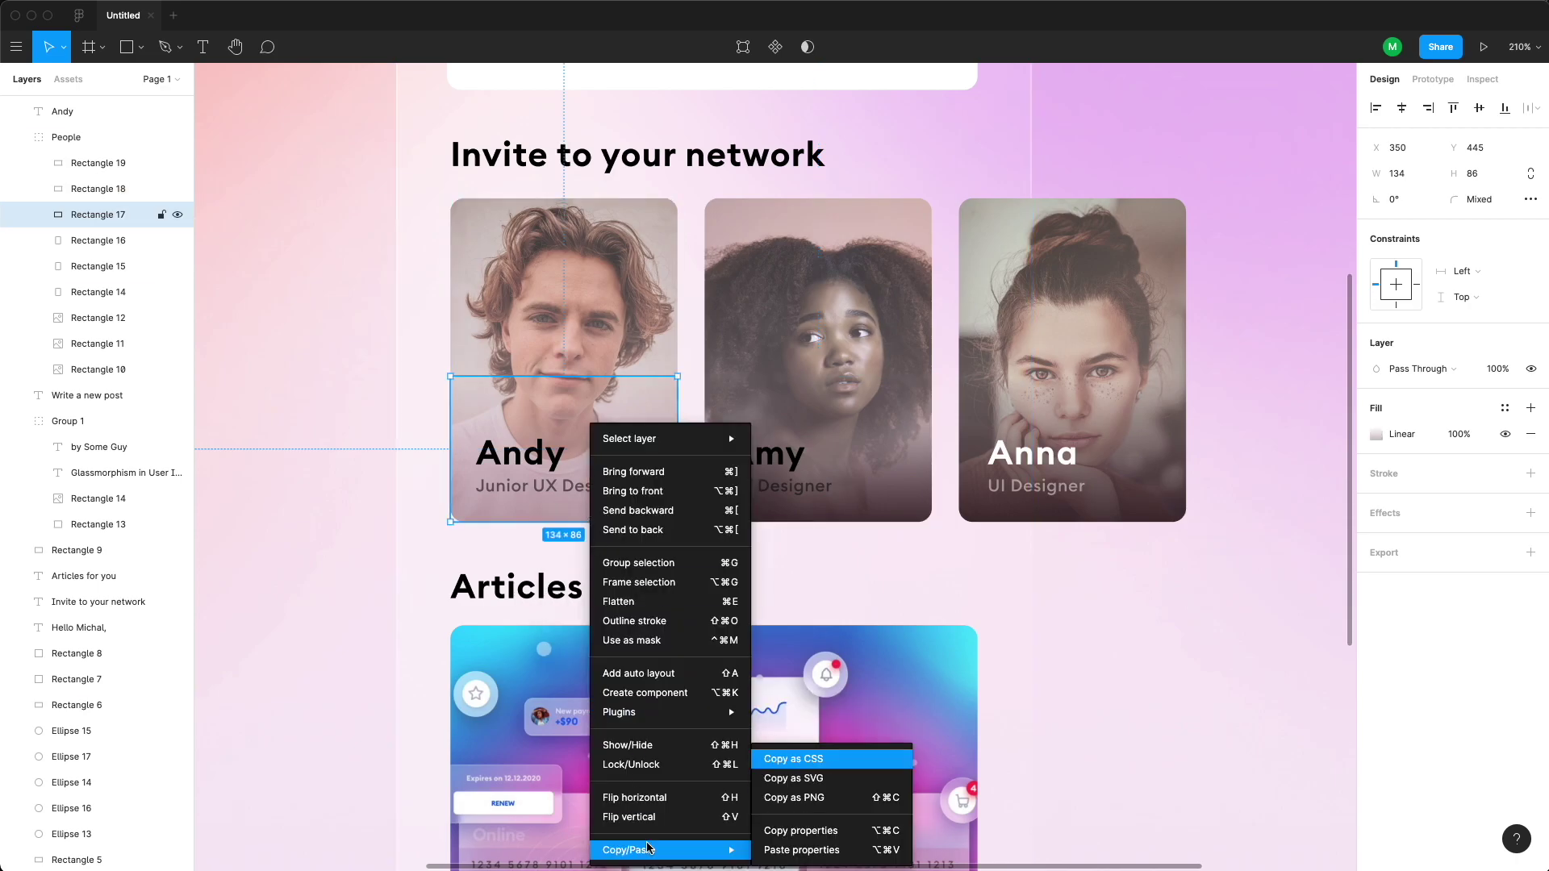
left_click(786, 849)
- Set the name and role text on the first and second portraits to white FFFFFF
left_click(771, 486)
left_click(767, 456, "shift")
left_click(589, 487, "shift")
left_click(532, 453, "shift")
left_click(1376, 635)
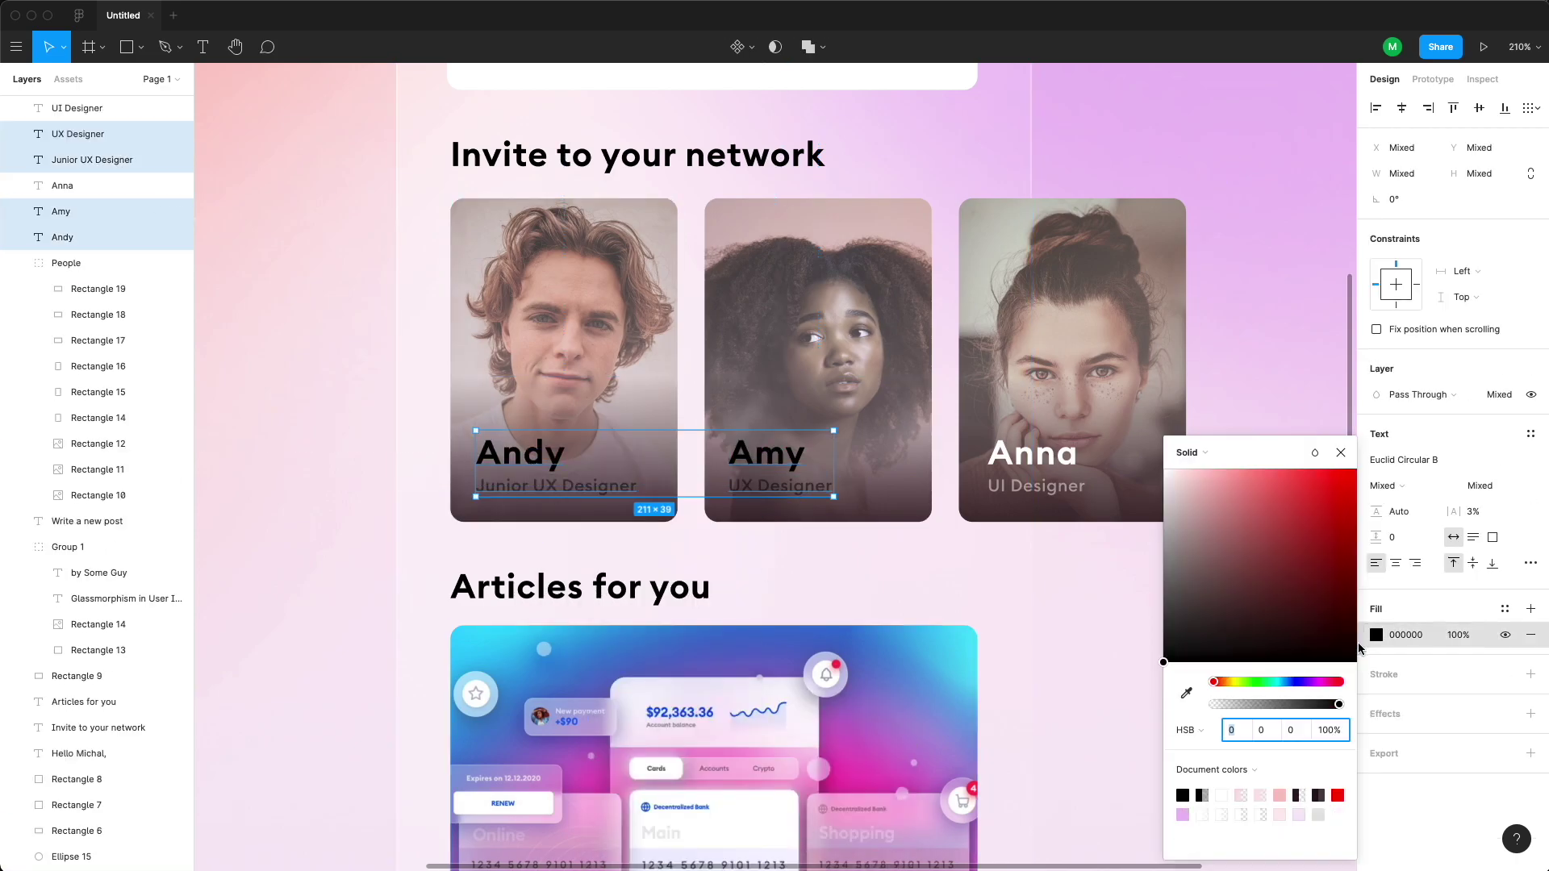
left_click_drag(1194, 524, 1146, 452)
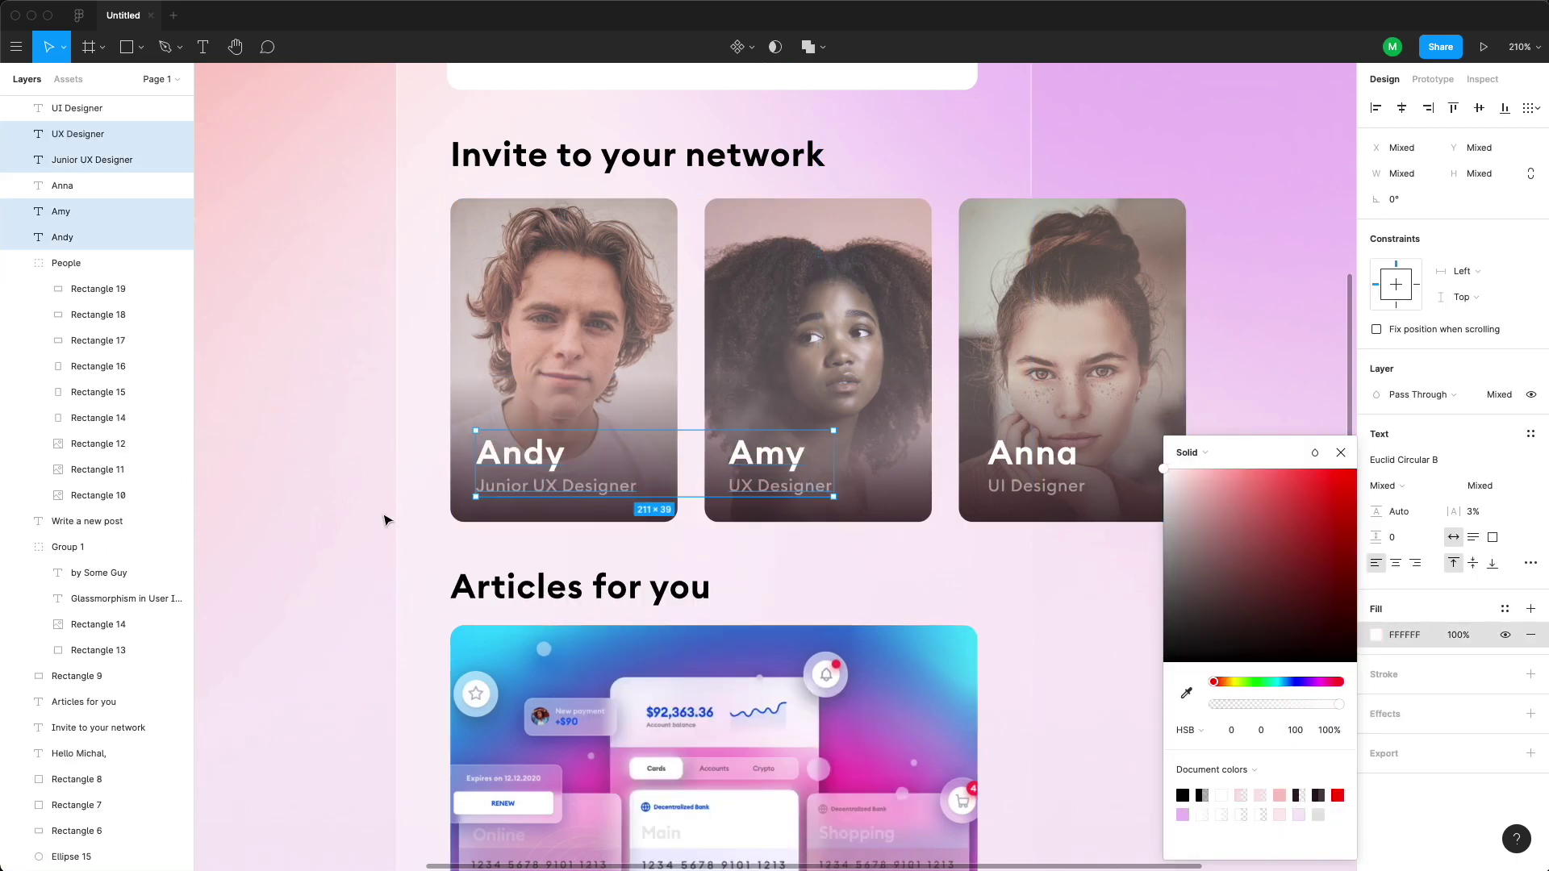
- Copy the first portrait's full-height tint overlay and paste it above the article image at X 350, Y 592
left_click(355, 547, "super")
left_click(460, 409, "super")
key("super+minus")
left_click(493, 680, "super")
key("plus")
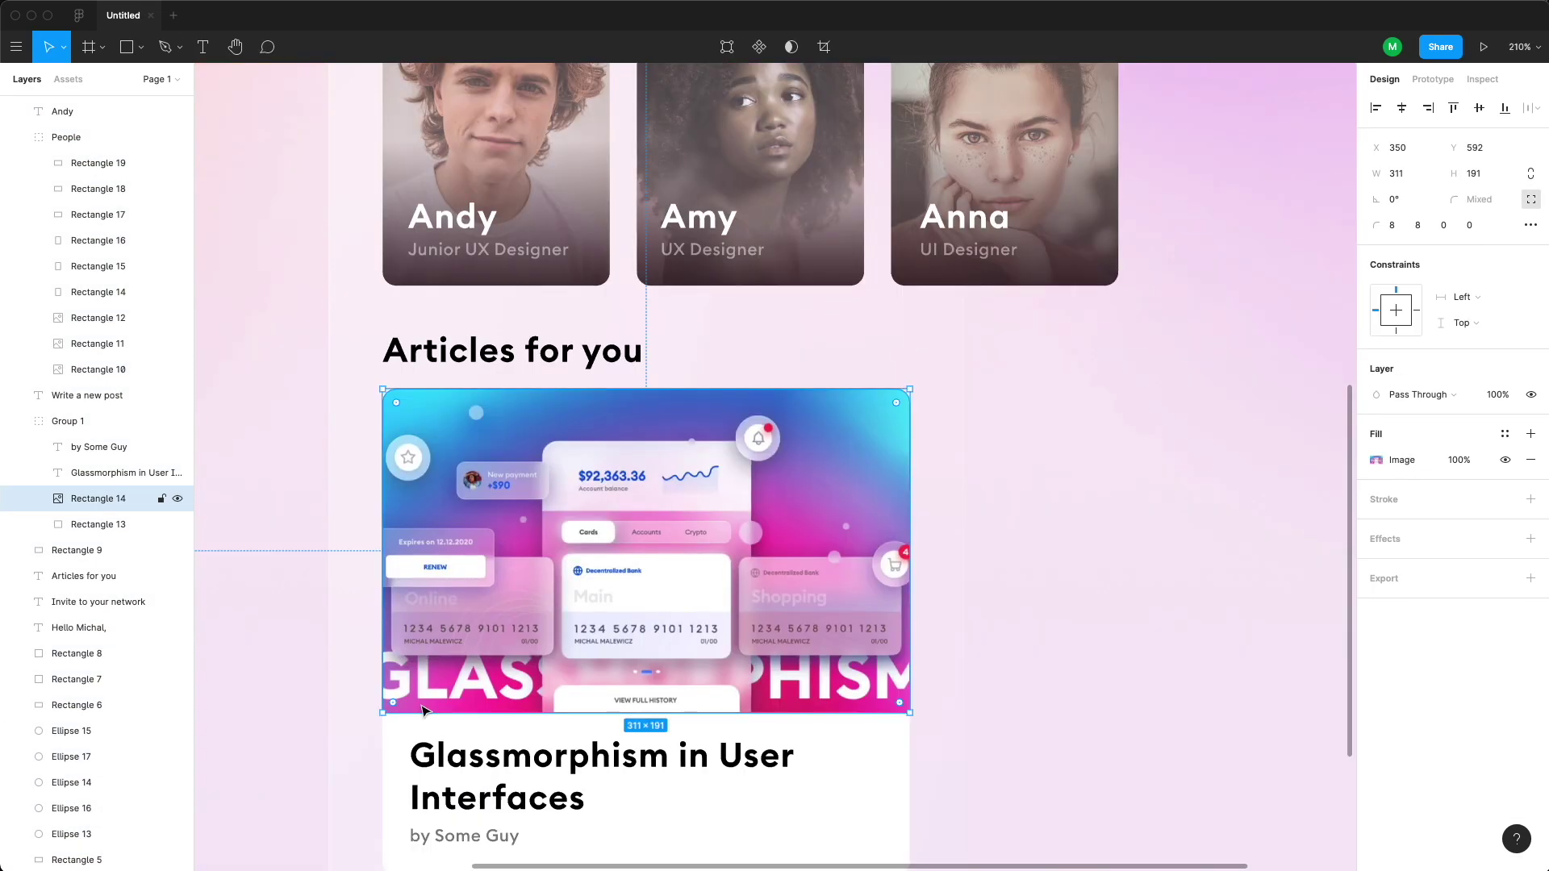
key("ctrl+v")
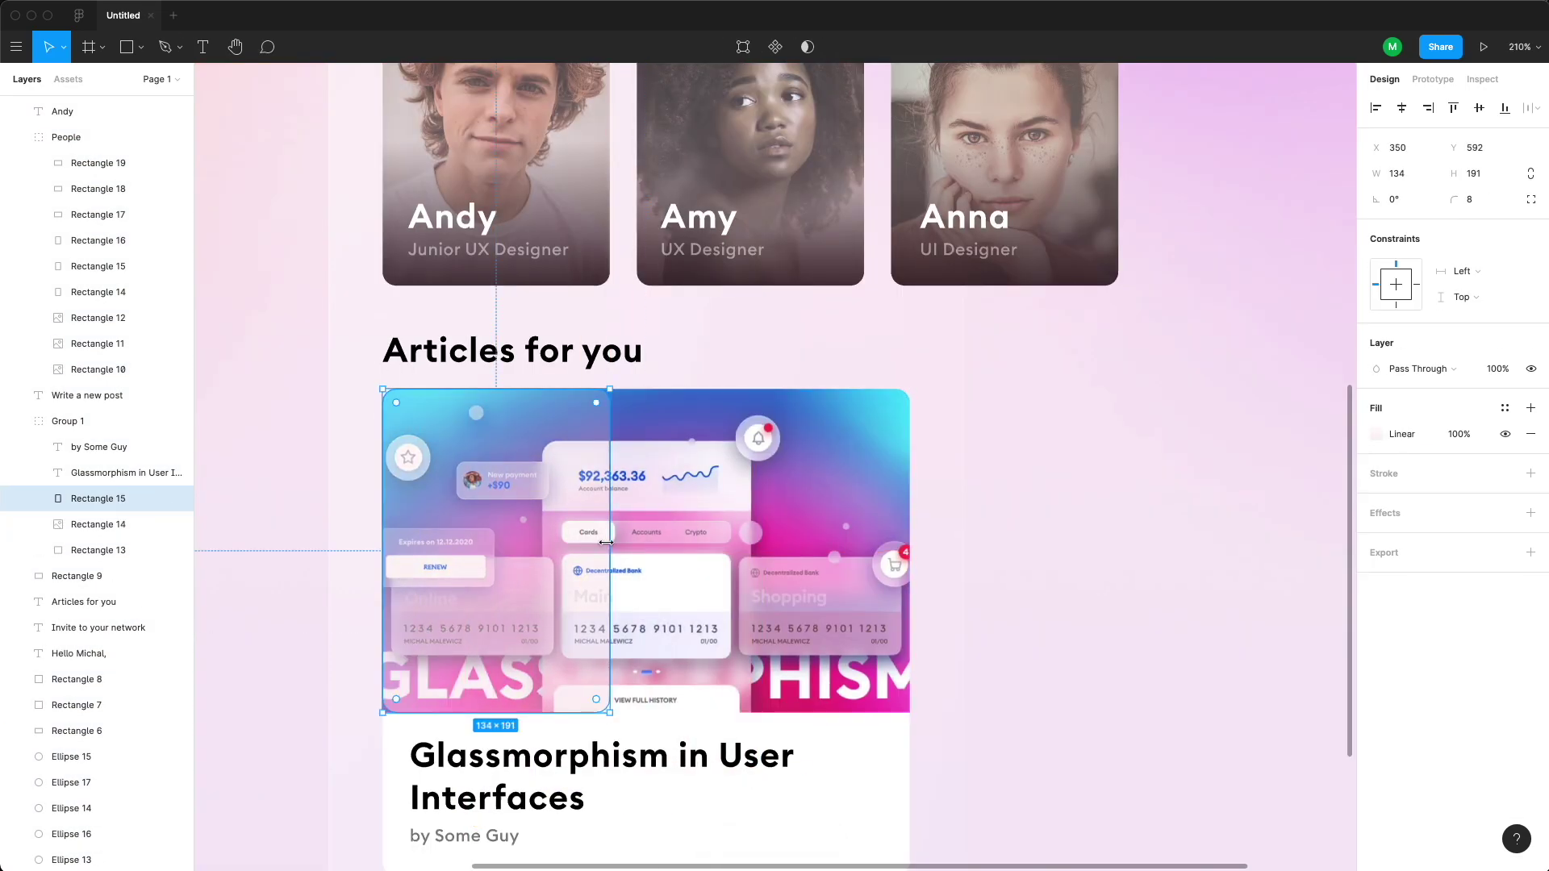
- Widen the tint overlay to 311 to cover the article image and set its two lower corner radii to 0
left_click_drag(609, 556, 908, 556)
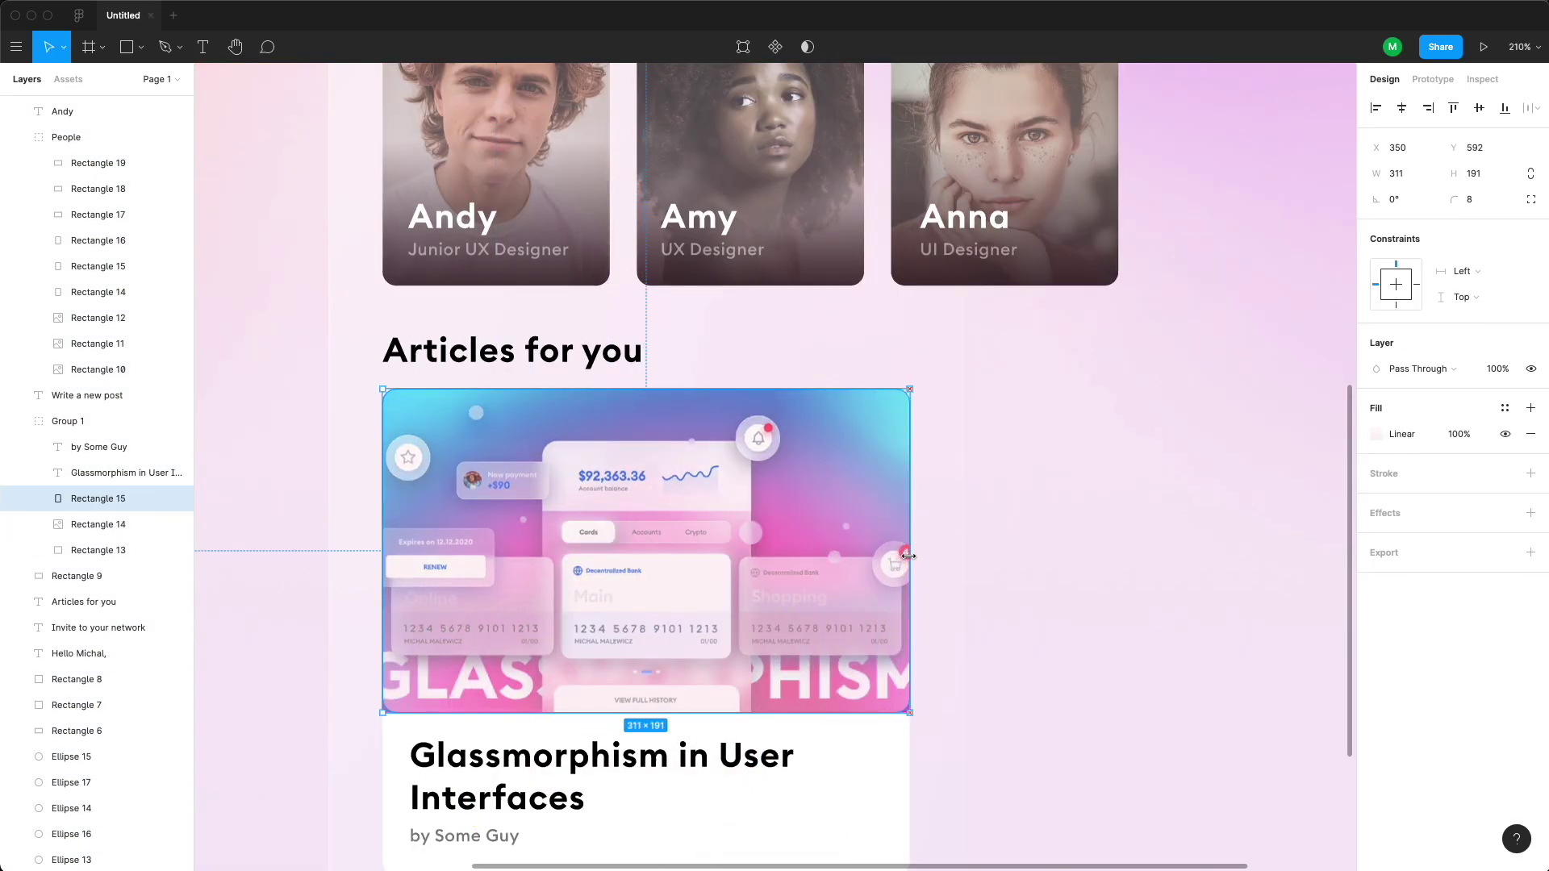
left_click(1531, 200)
left_click(1469, 226)
type("0")
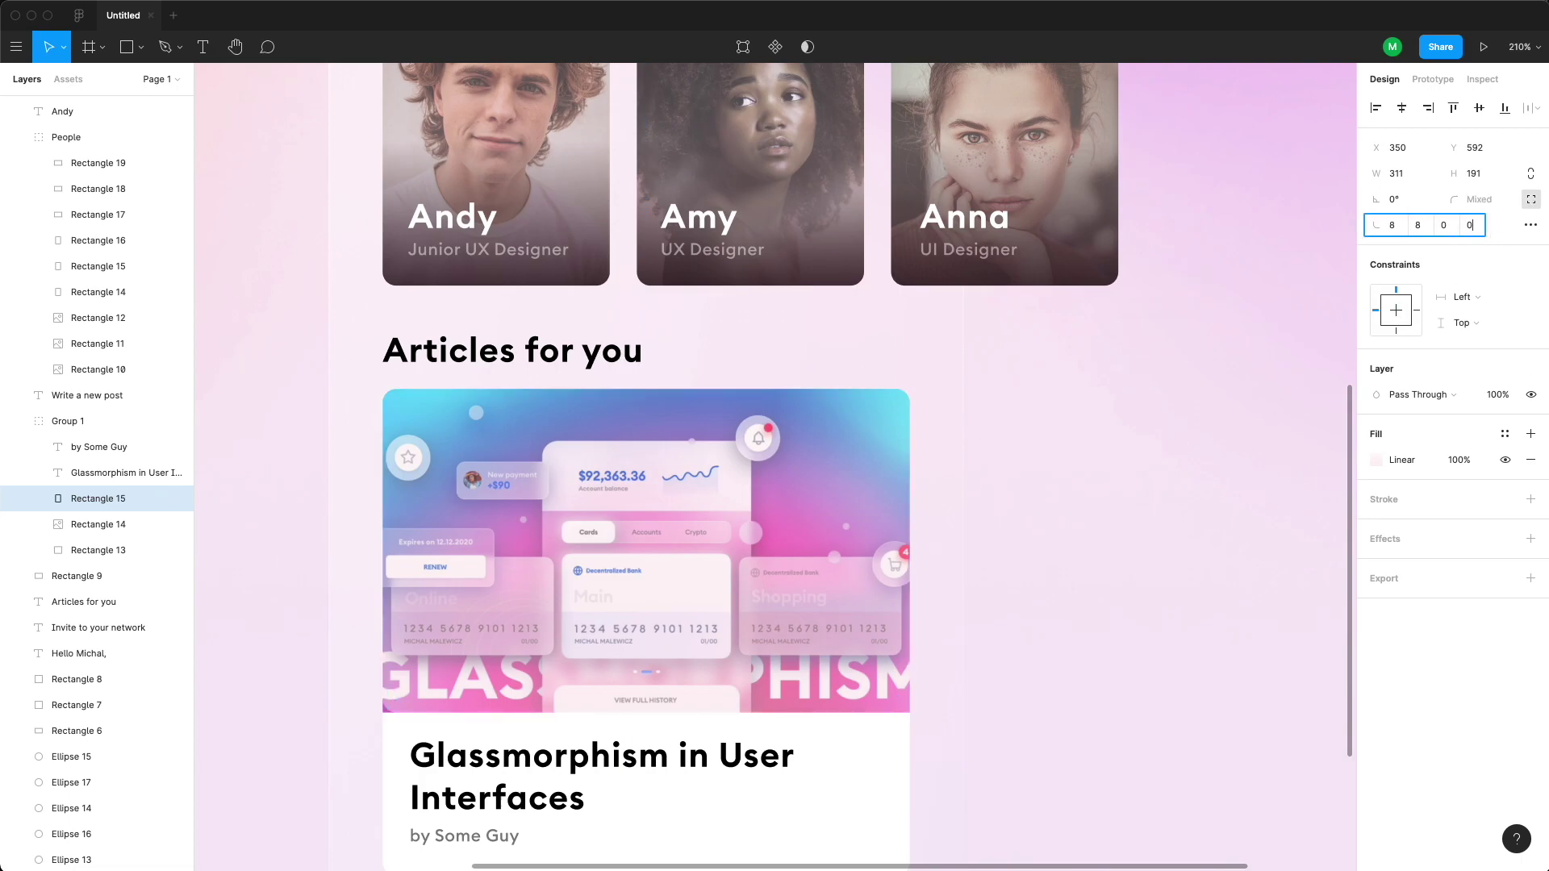
key("Return")
left_click(1094, 650)
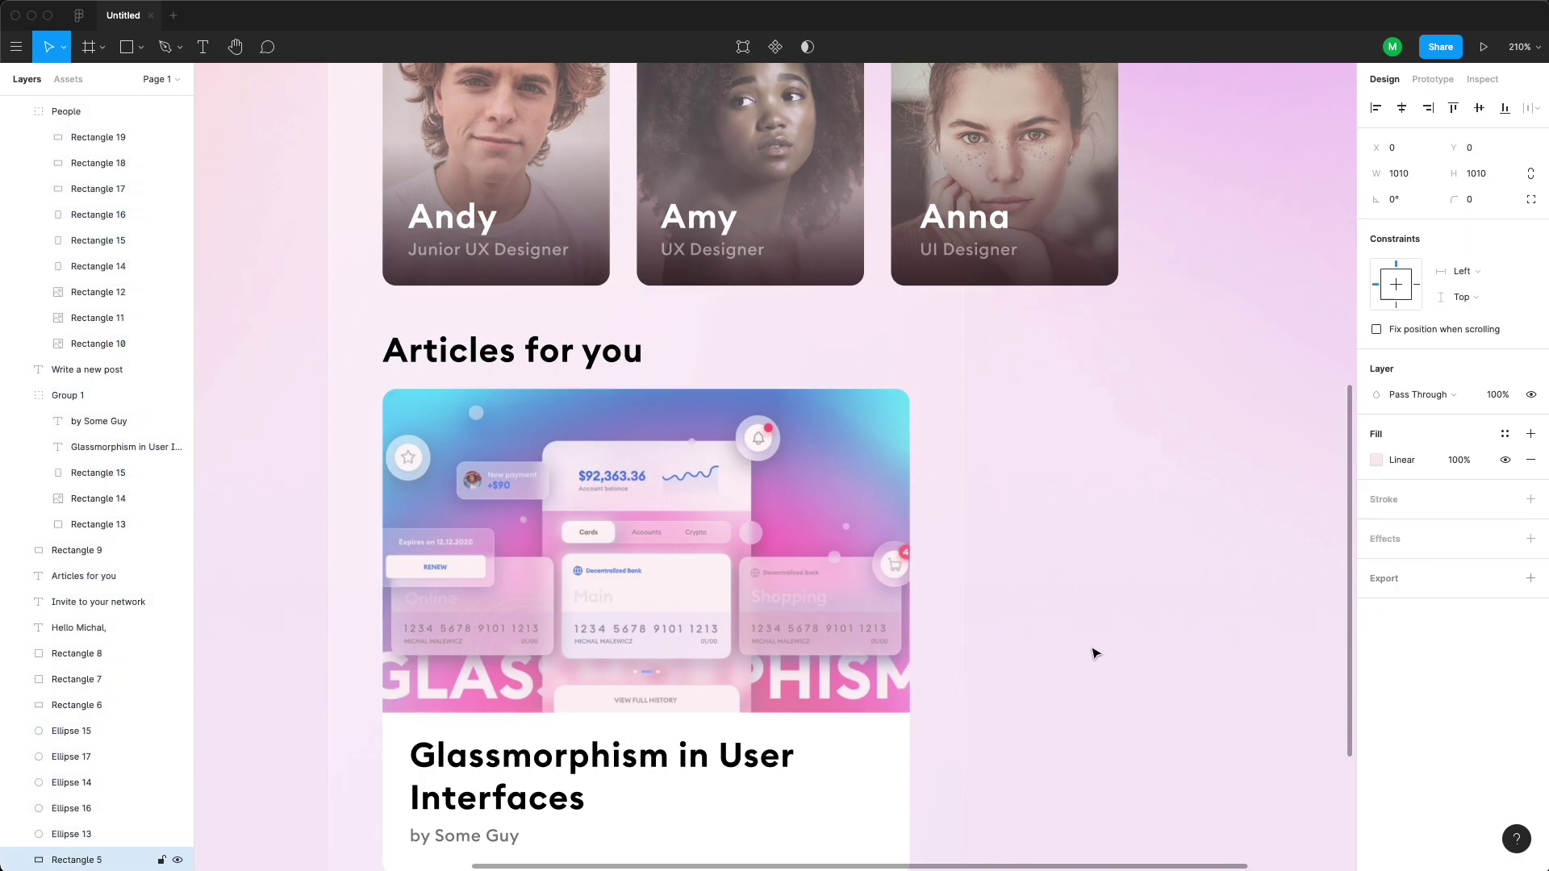
left_click(282, 654, "alt")
left_click(1029, 669)
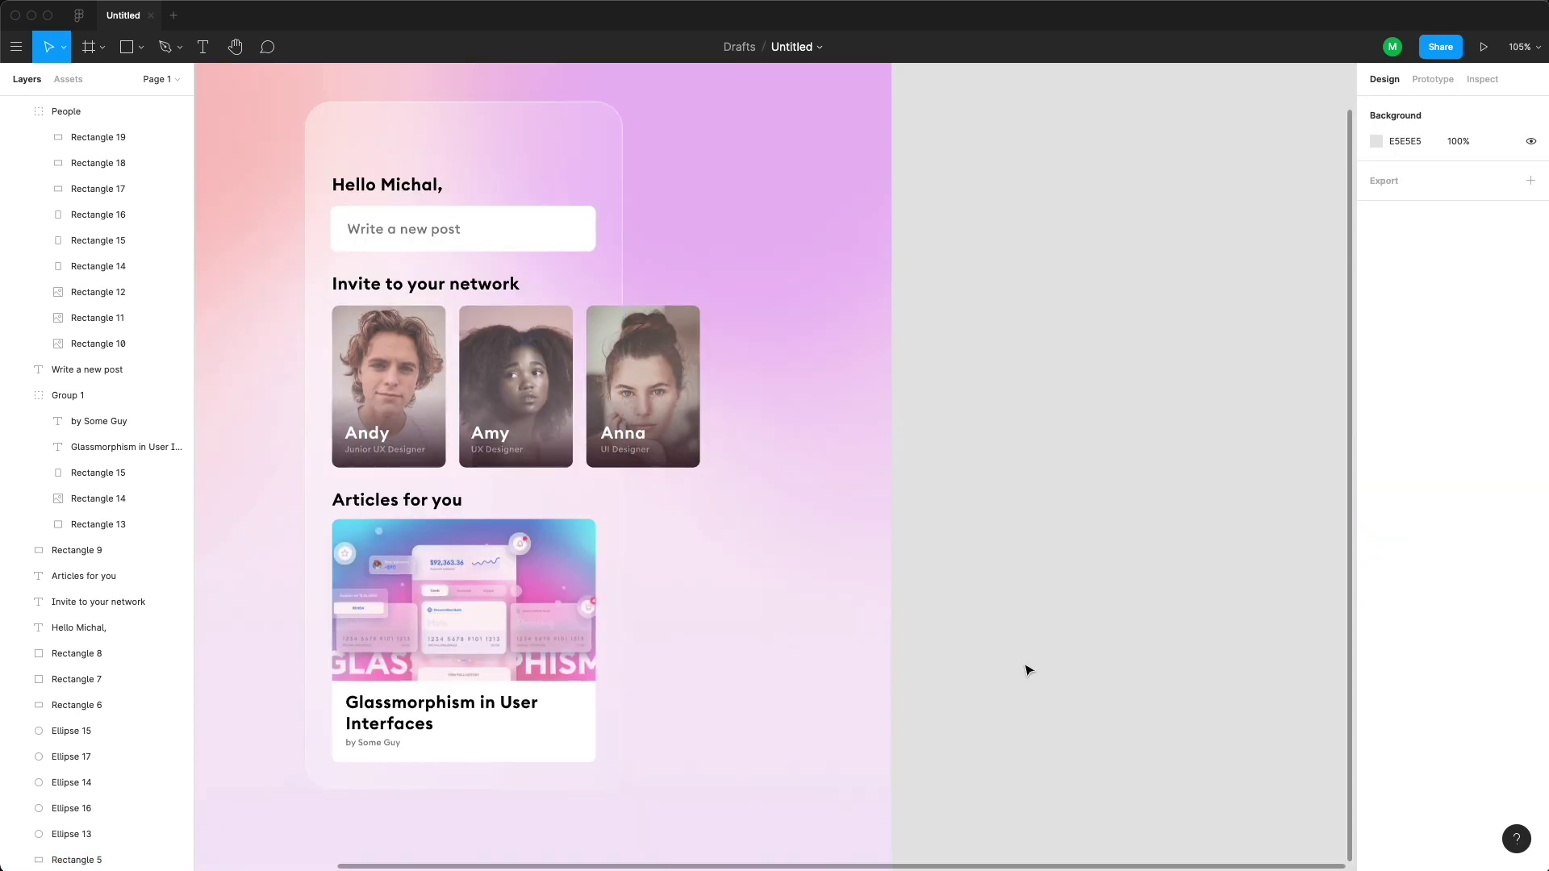
- Set the font size of the "Articles for you" and "Invite to your network" headings to 16
left_click(397, 501)
left_click(421, 286, "shift")
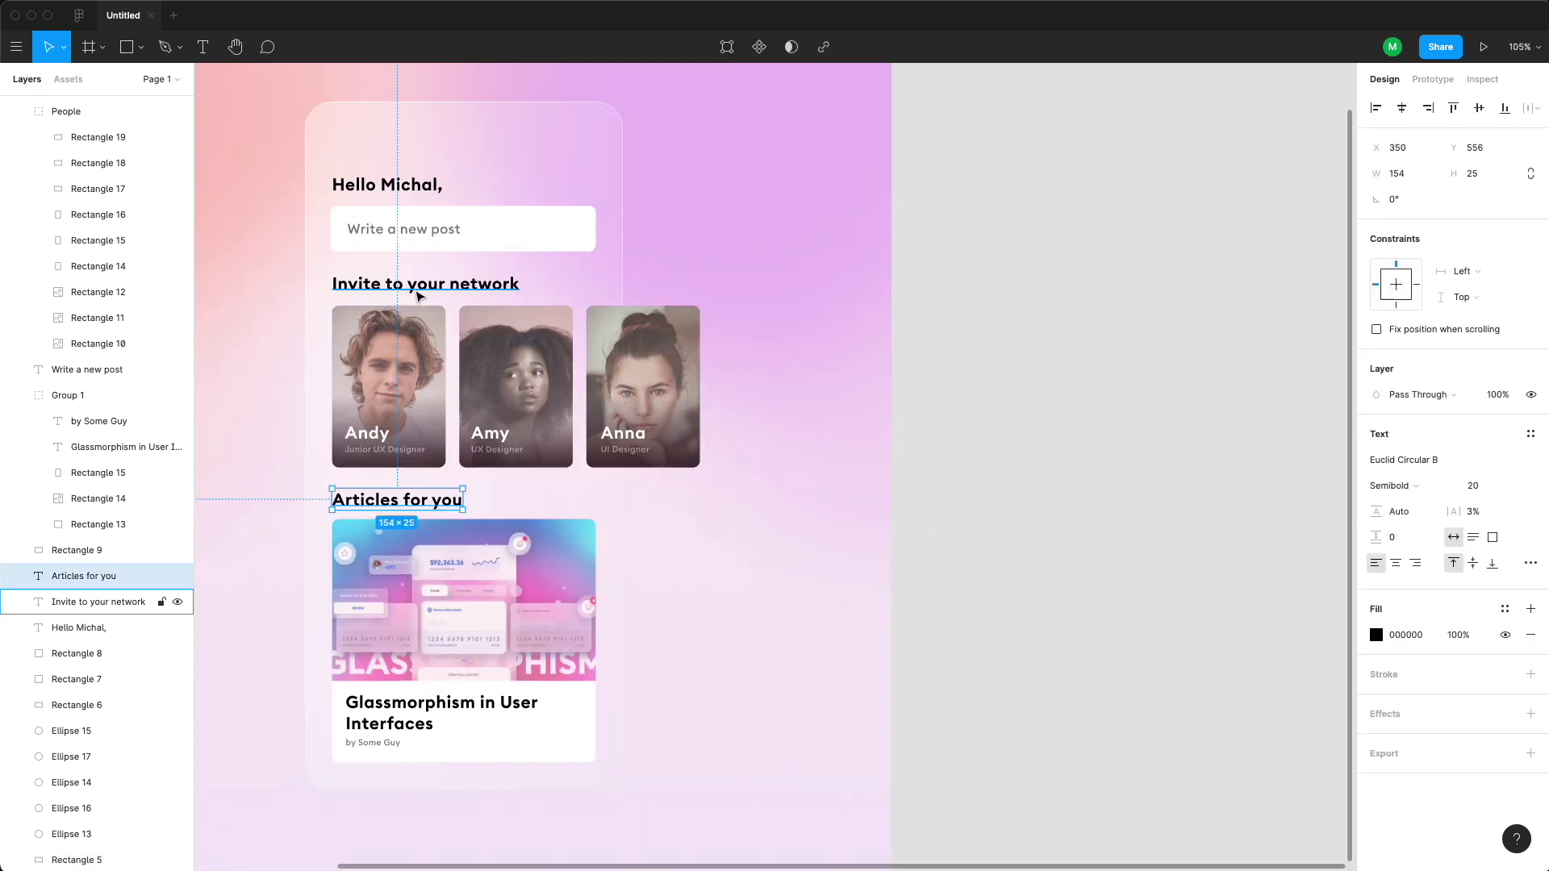
key("Return")
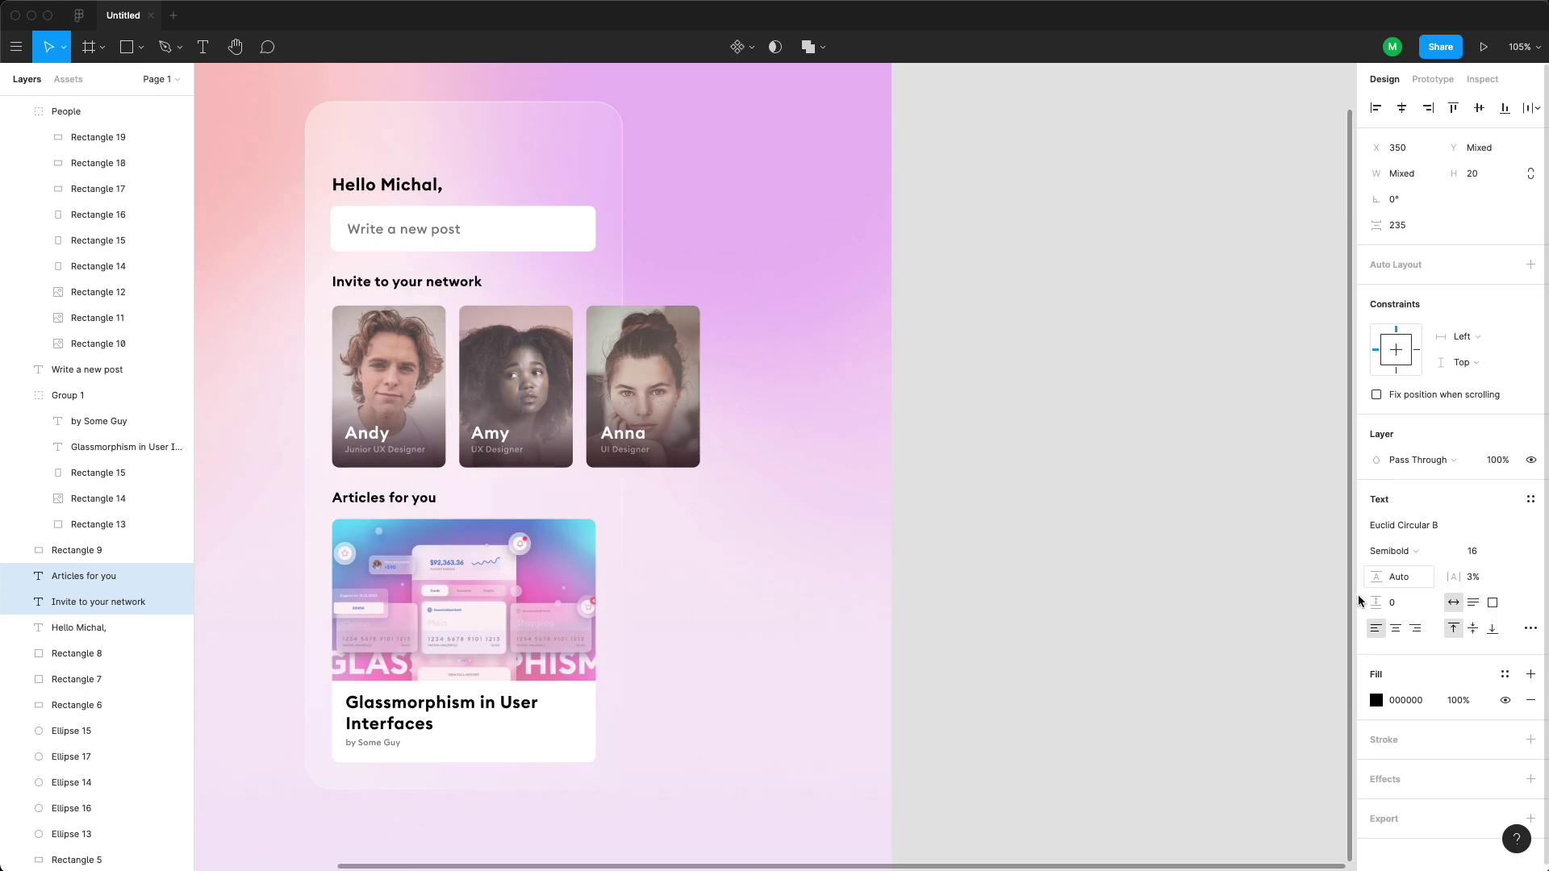
- Recolor the article title to dark purple 3C333E by sampling the background's purple and darkening it
left_click(1380, 610)
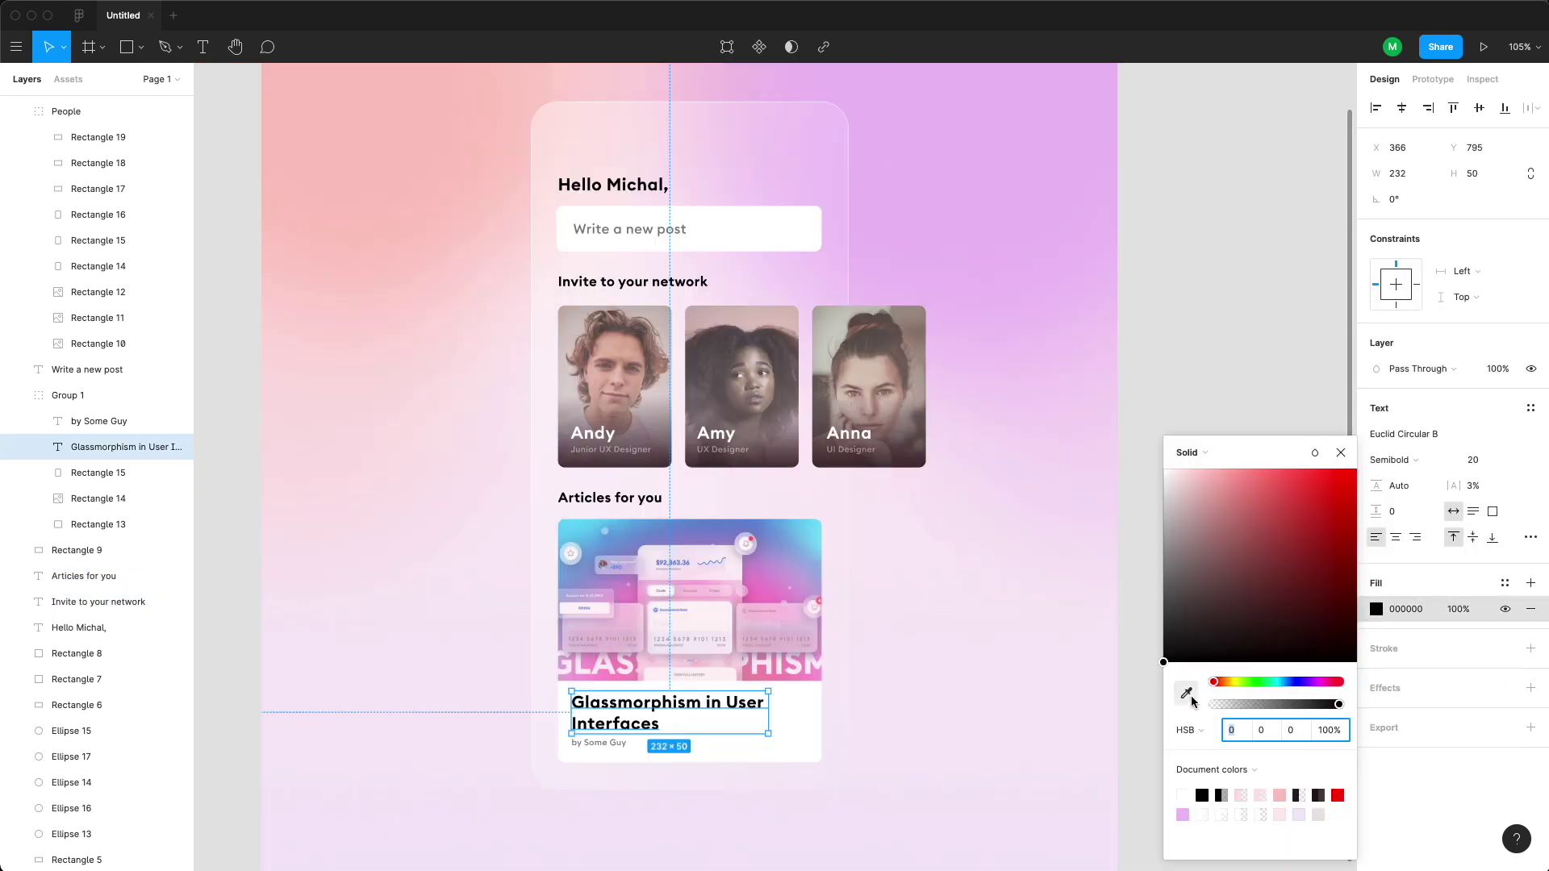
left_click(1189, 697)
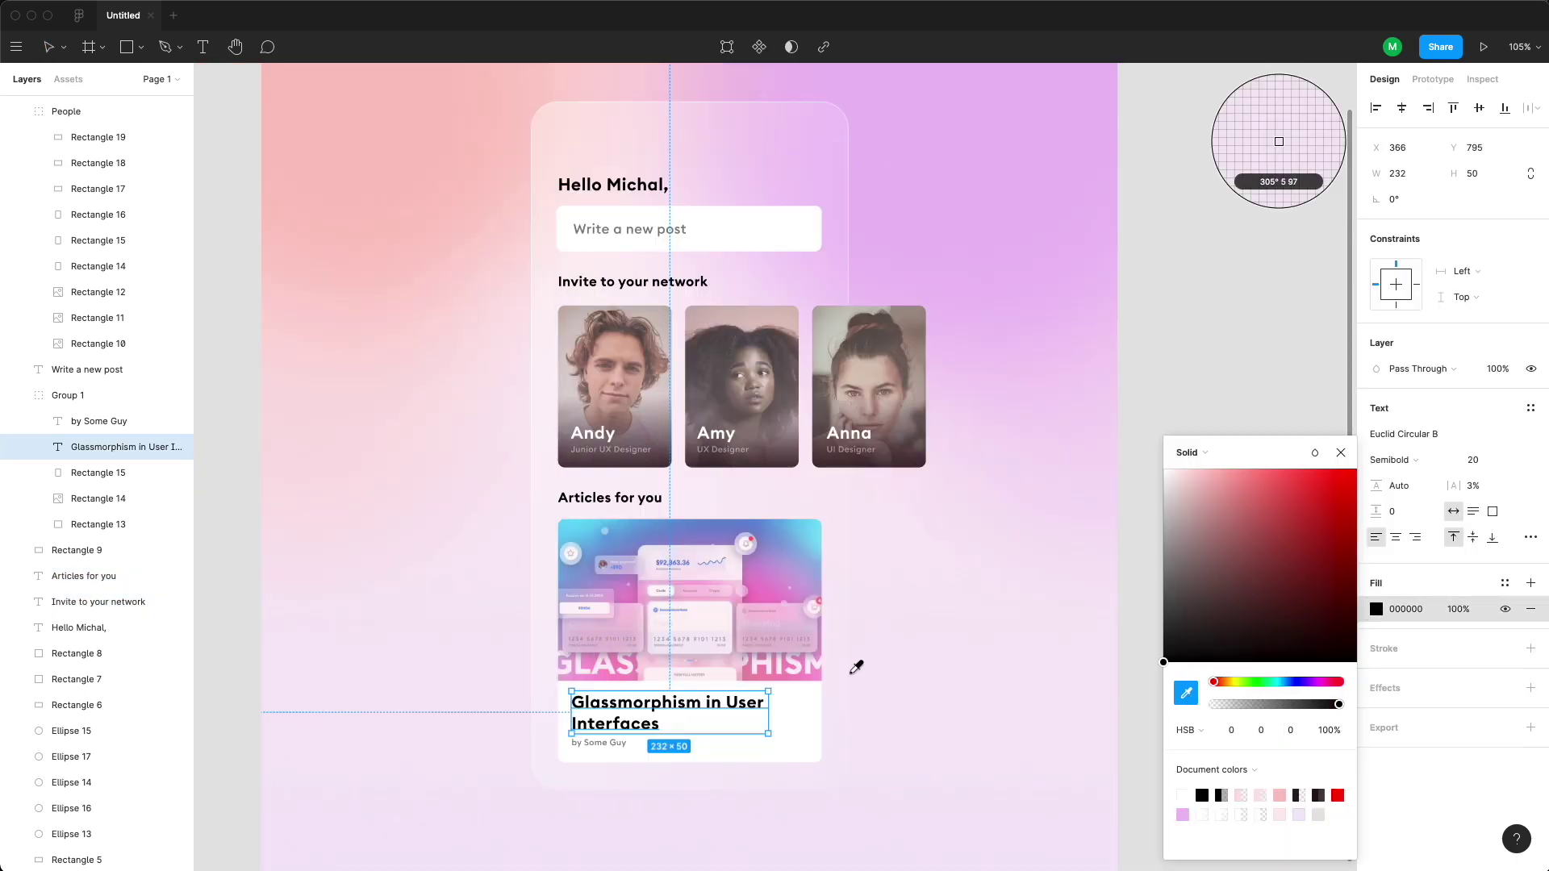
left_click(934, 200)
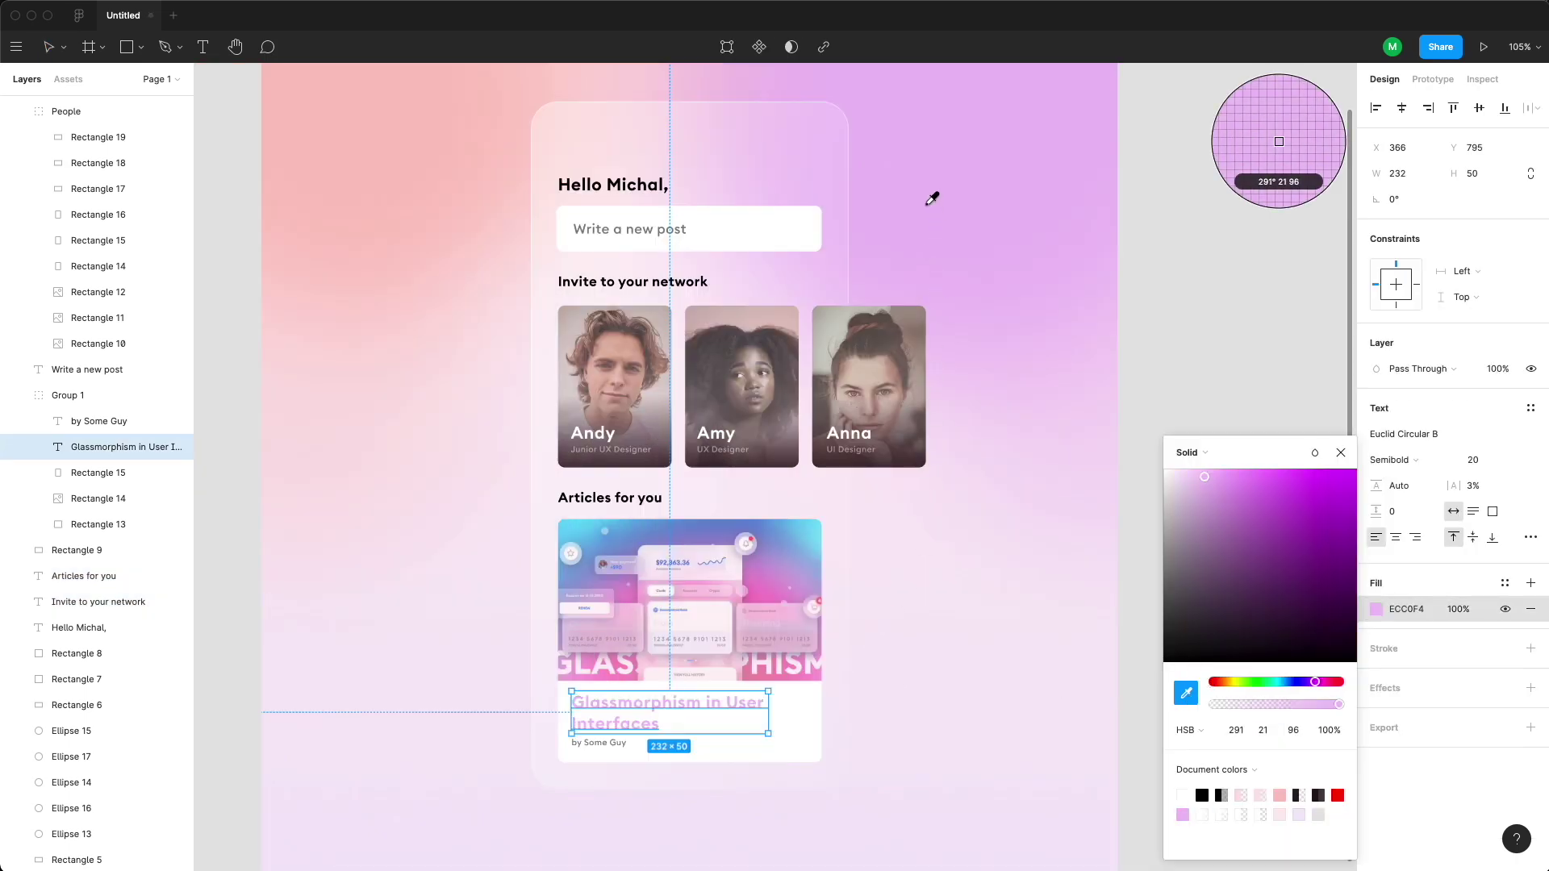
left_click(1201, 624)
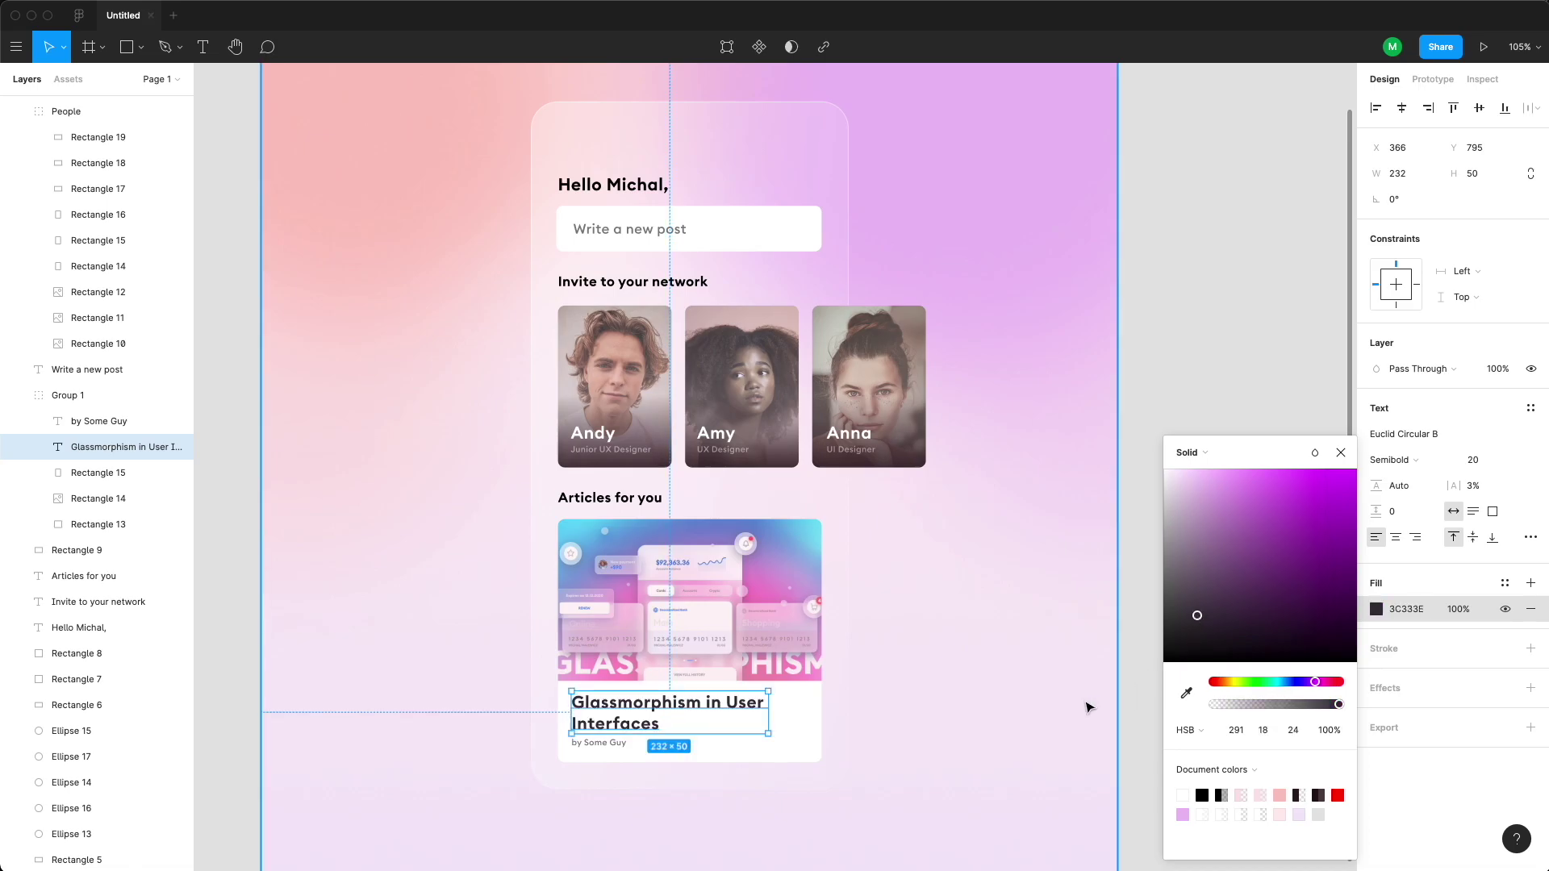
left_click(1144, 716)
double_click(723, 714)
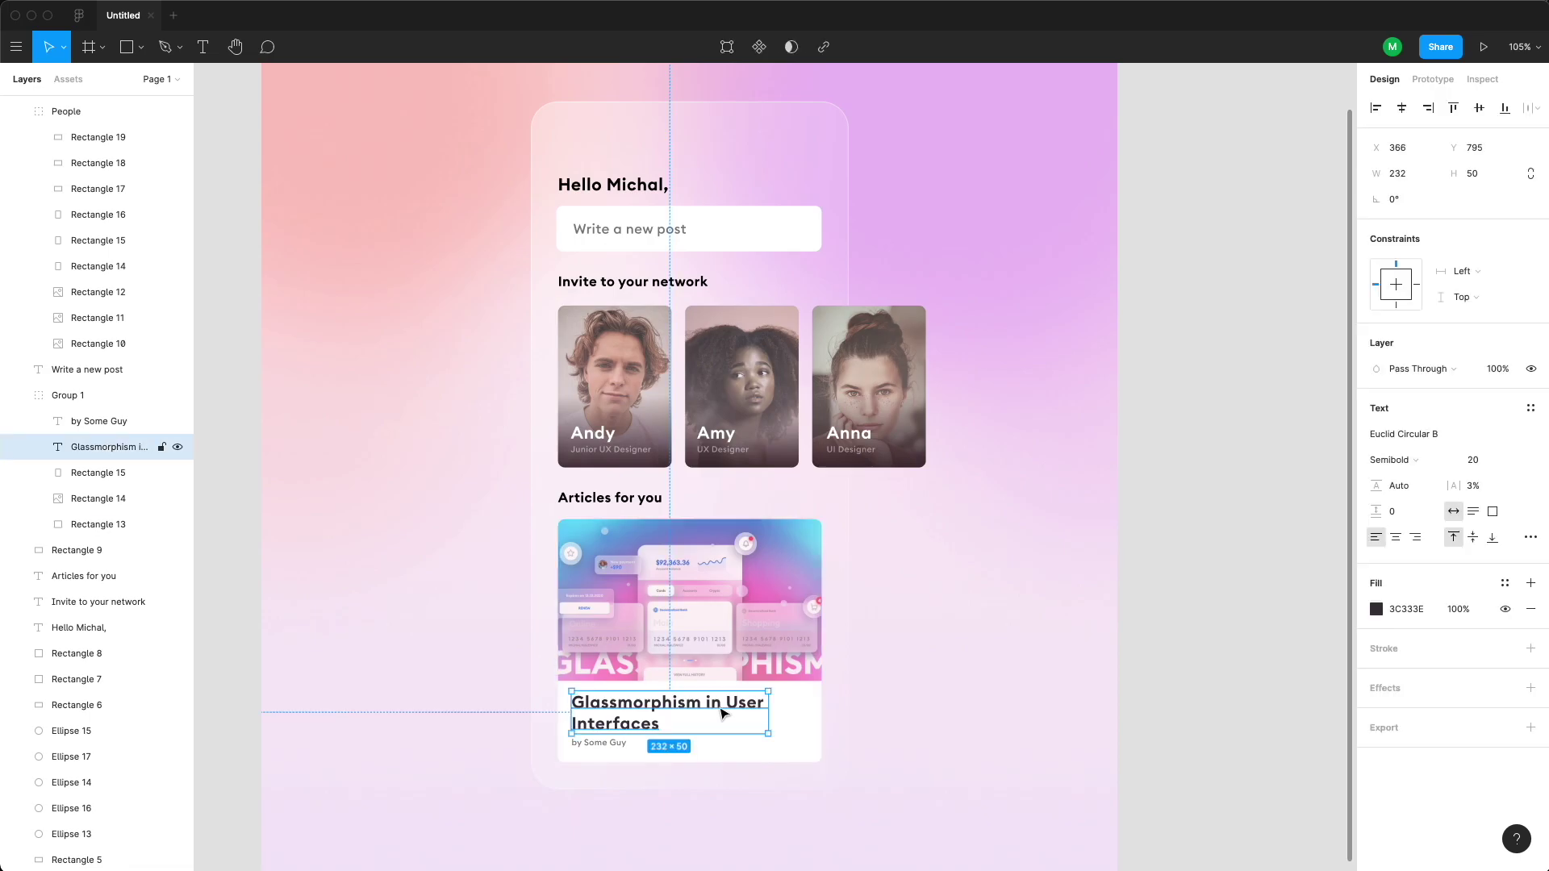
left_click(1086, 570)
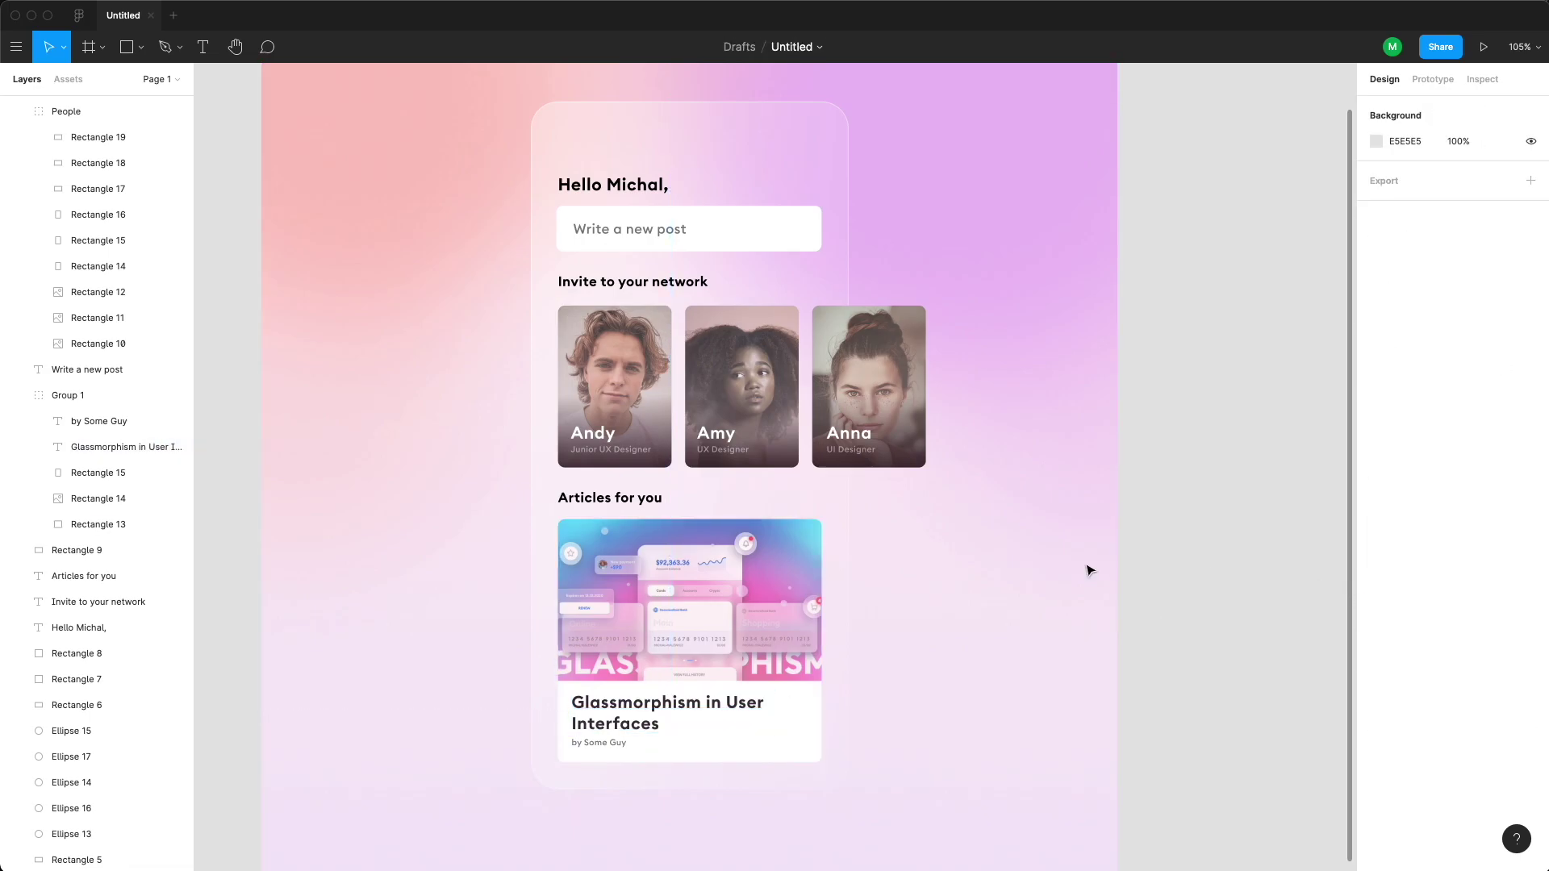
- Set the fill of the greeting, "Invite to your network" and "Articles for you" texts to 3C333E
left_click(591, 494)
left_click(600, 284, "shift")
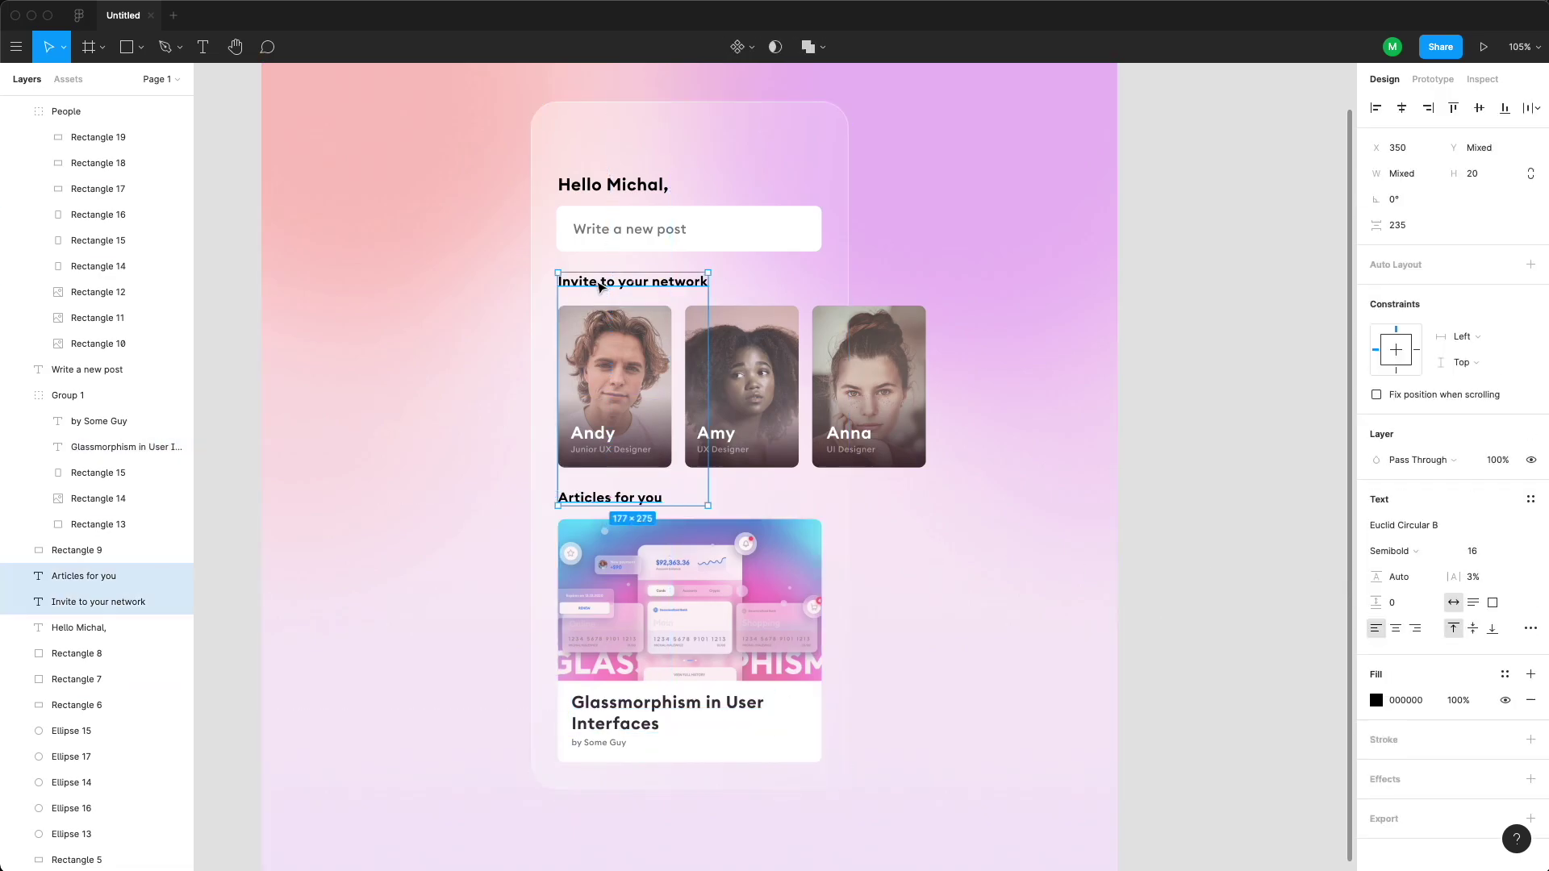
left_click(588, 187, "shift")
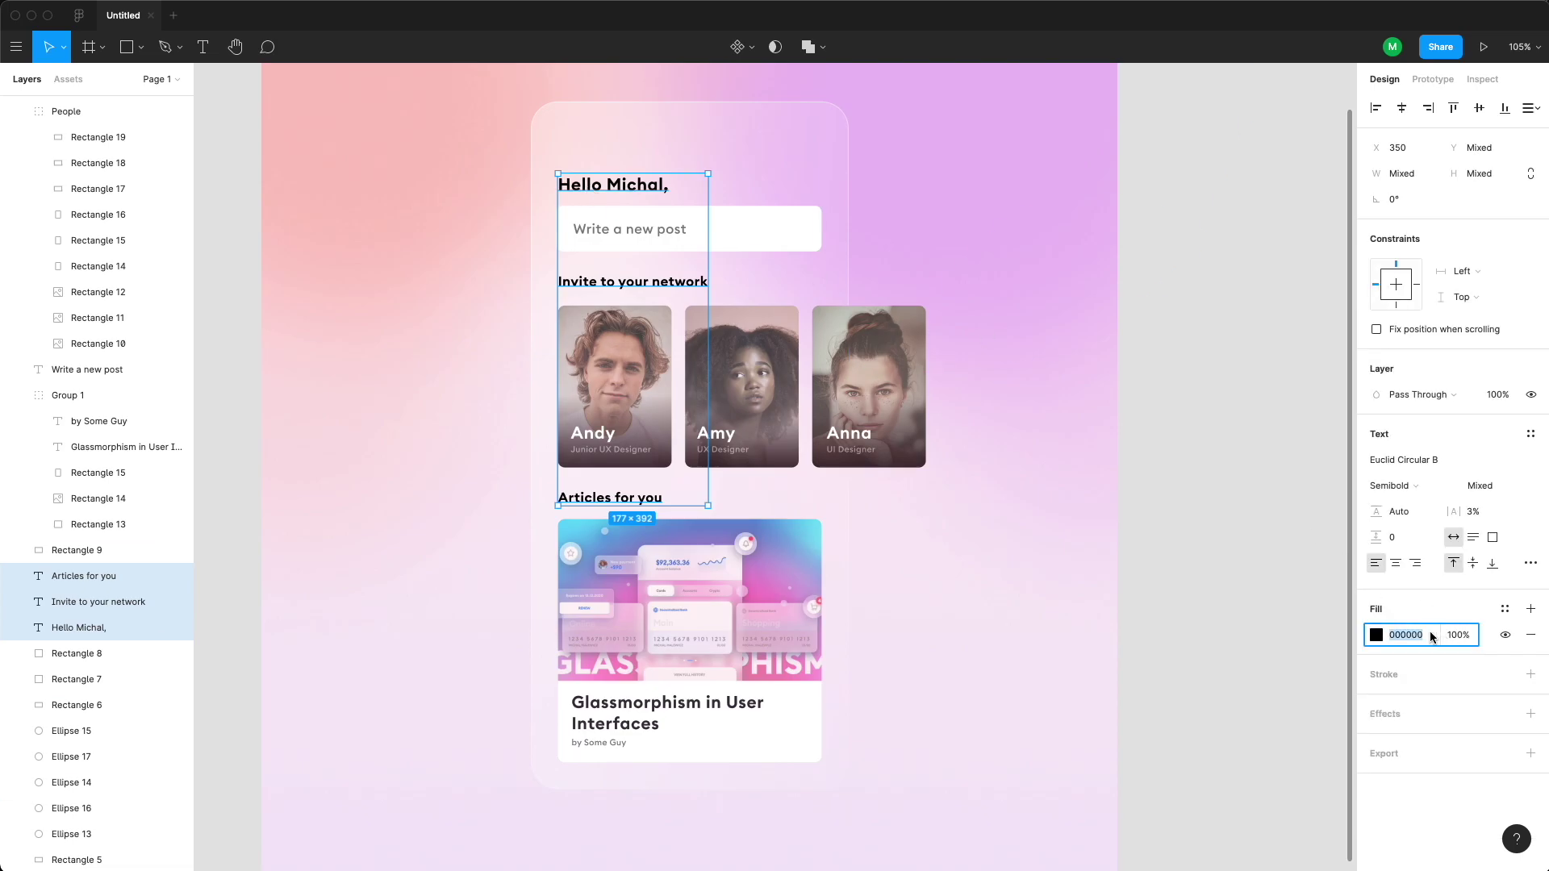
key("Return")
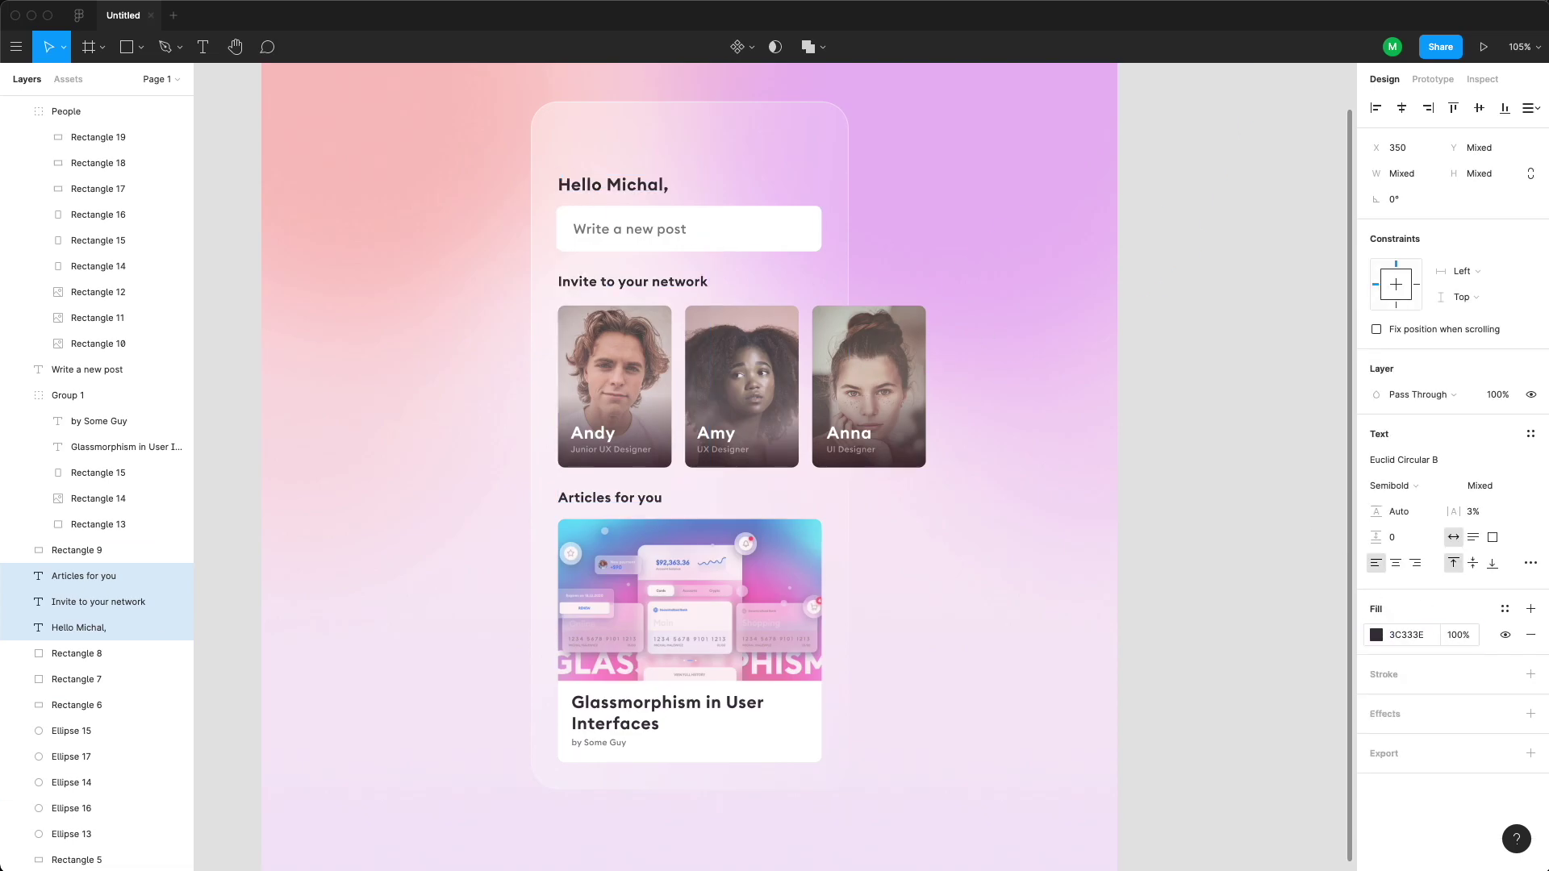
left_click(1251, 583)
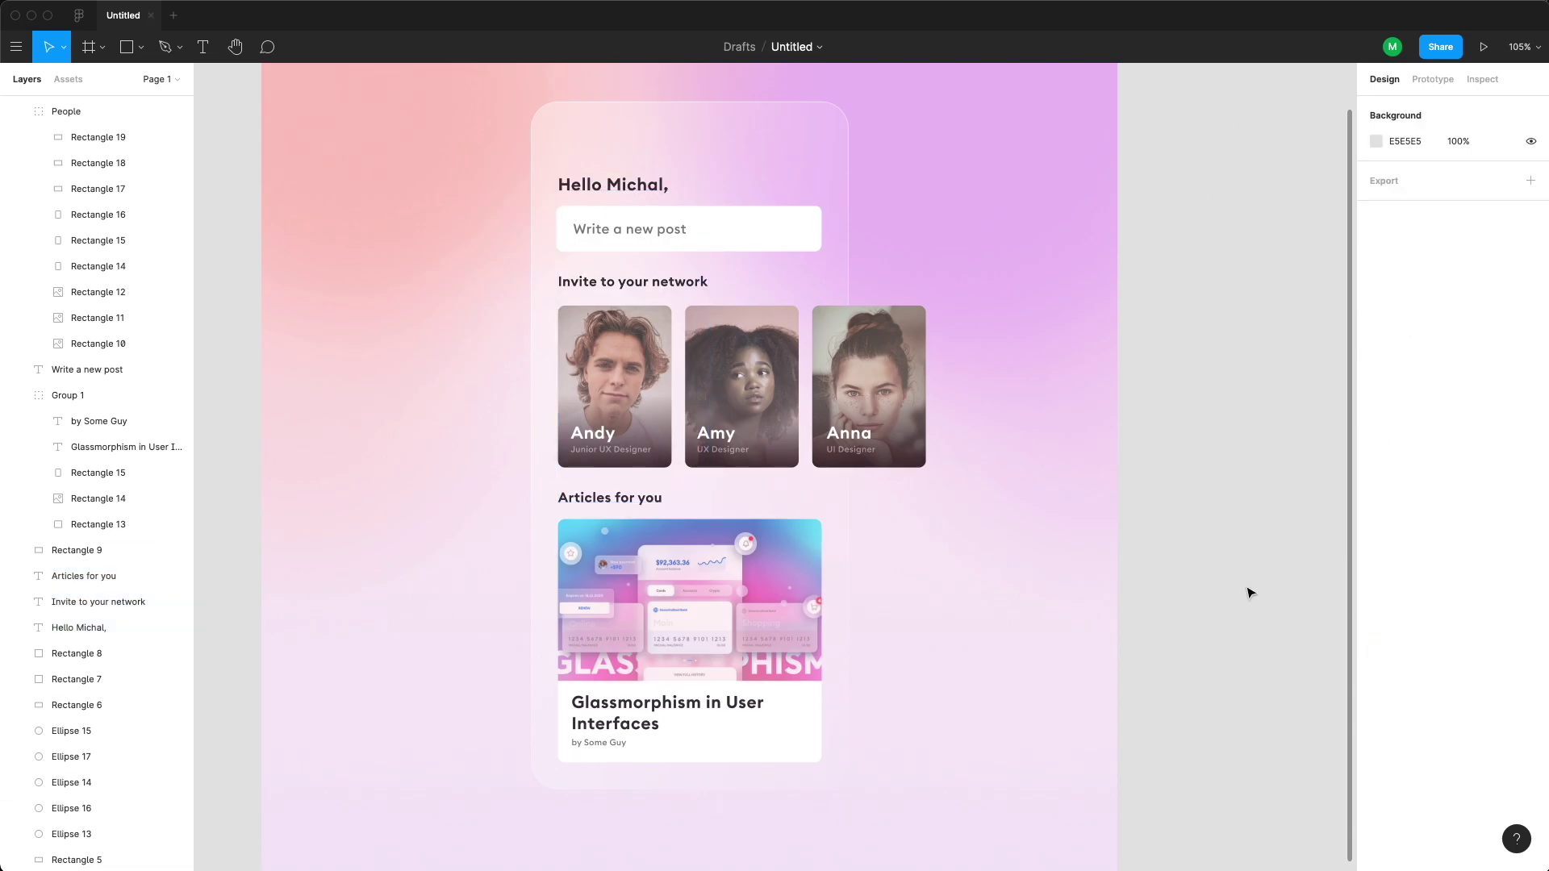
- Lower the article image's saturation slightly and raise its temperature
left_click(632, 502)
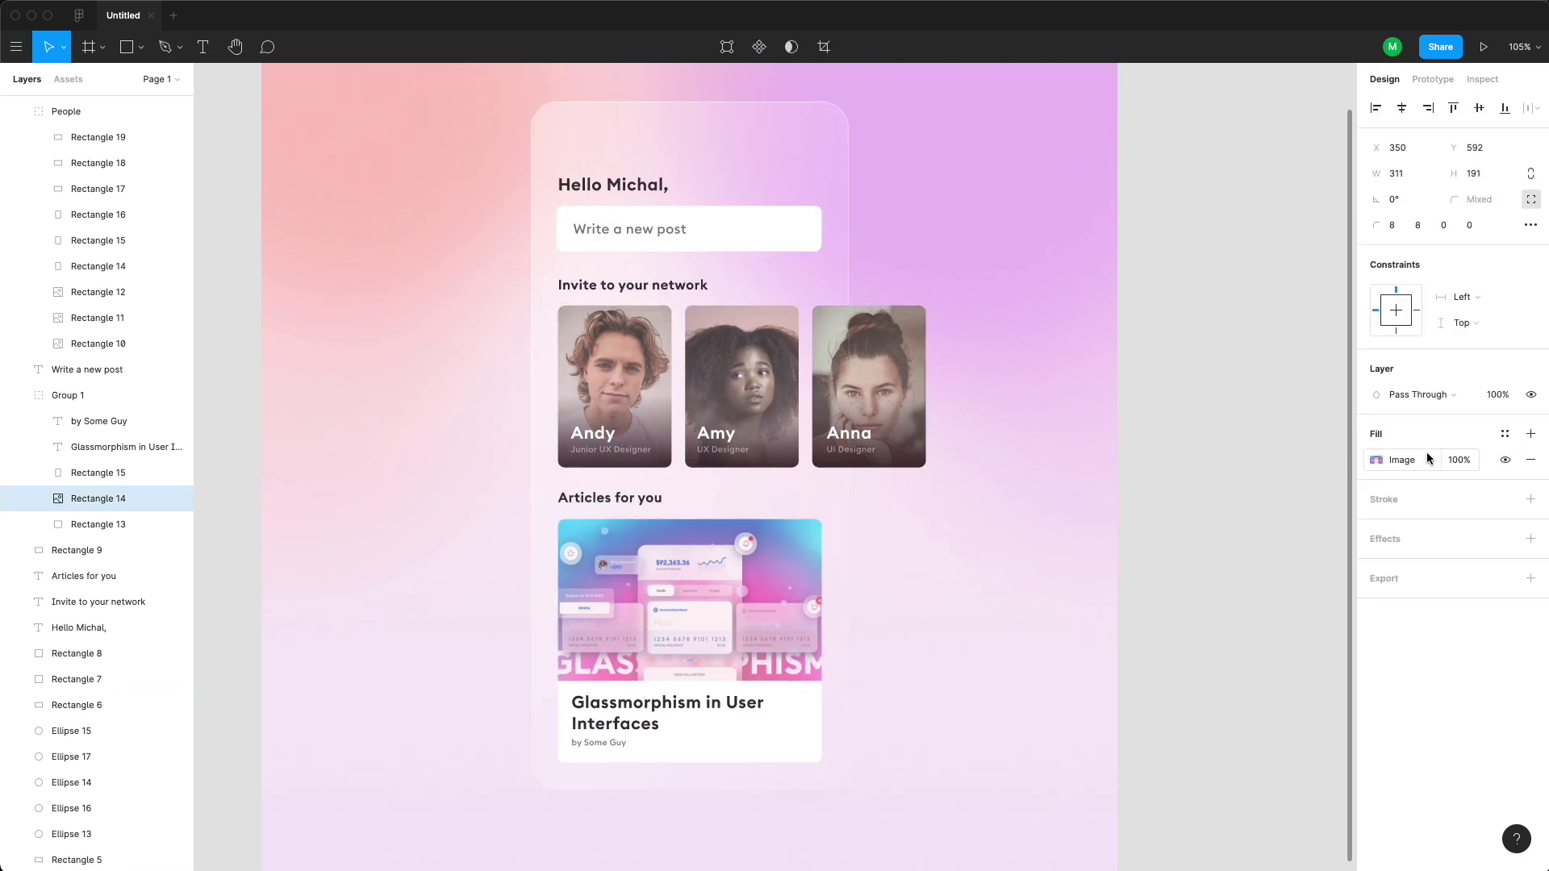
left_click(1427, 459)
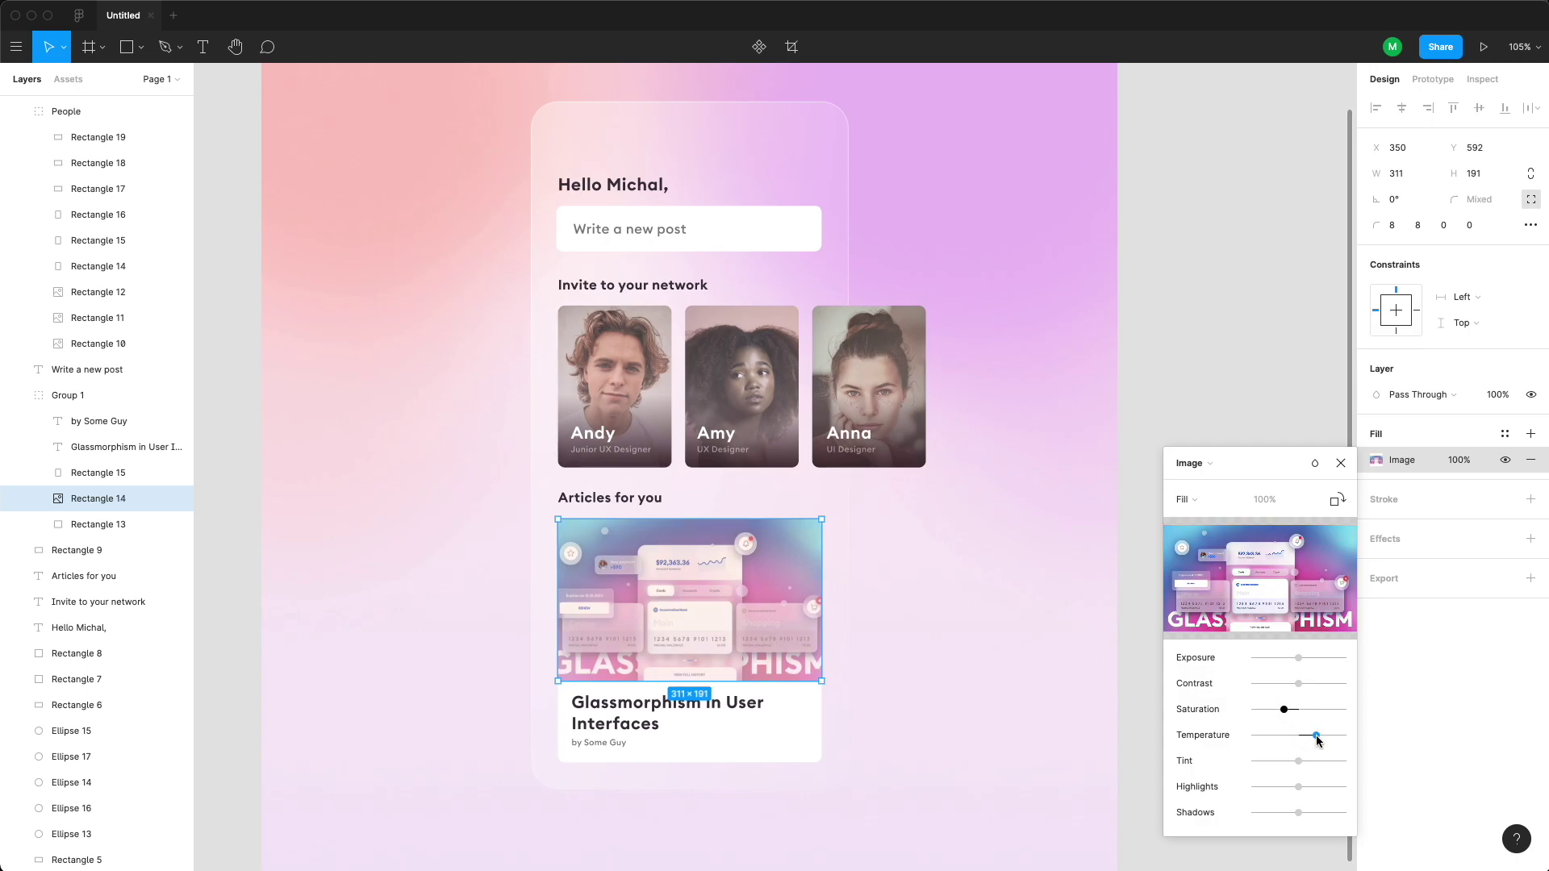
key("Escape")
- Reduce the opacity of the article image's tint overlay to 40%
left_click(811, 585)
key("5")
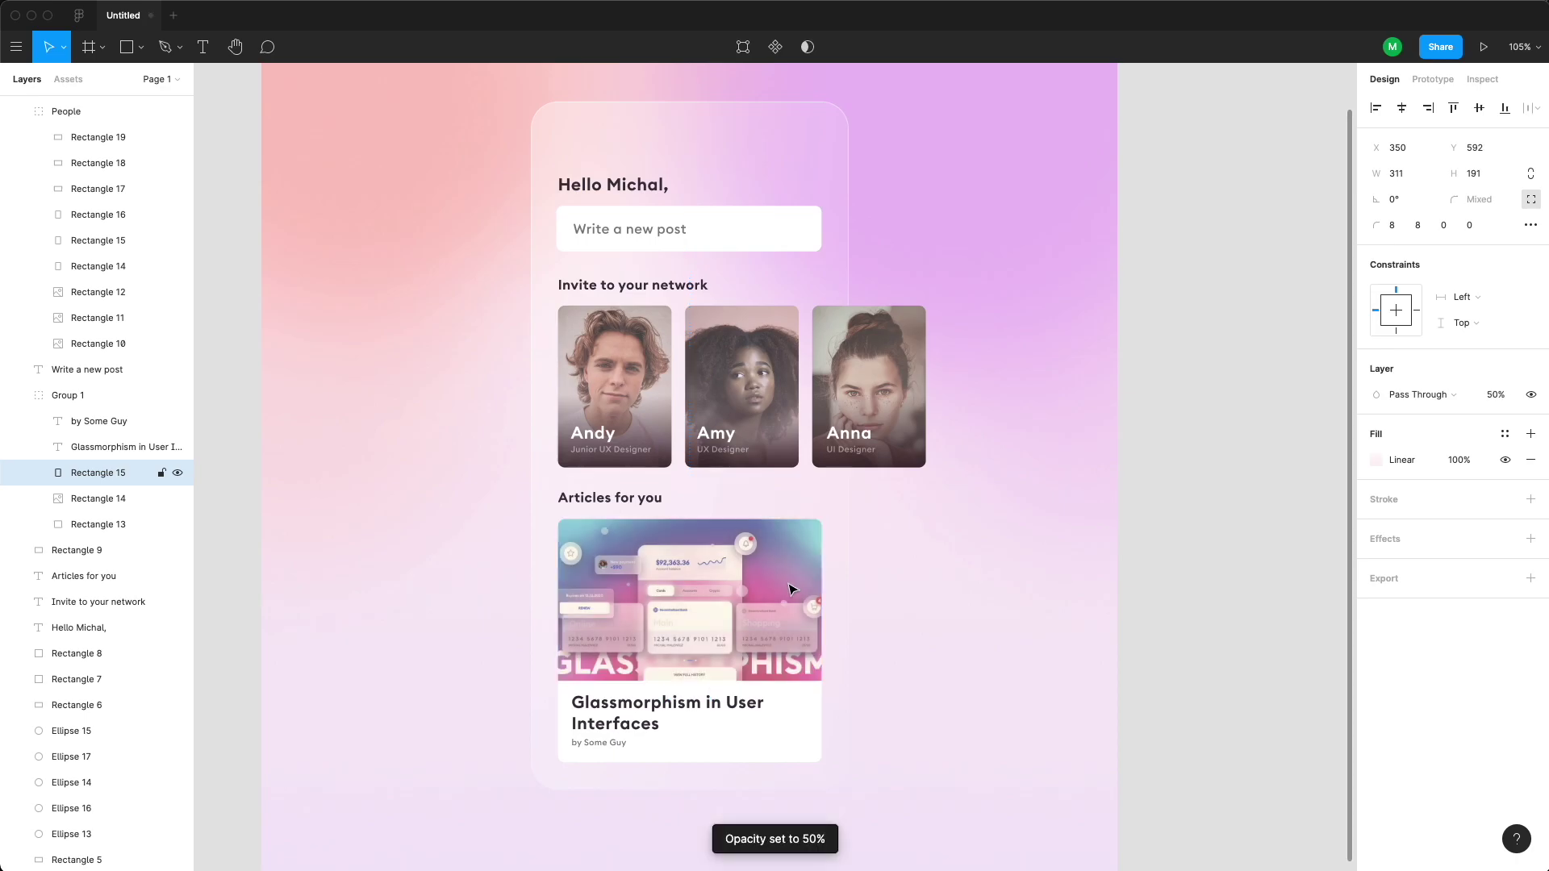
left_click(1179, 646)
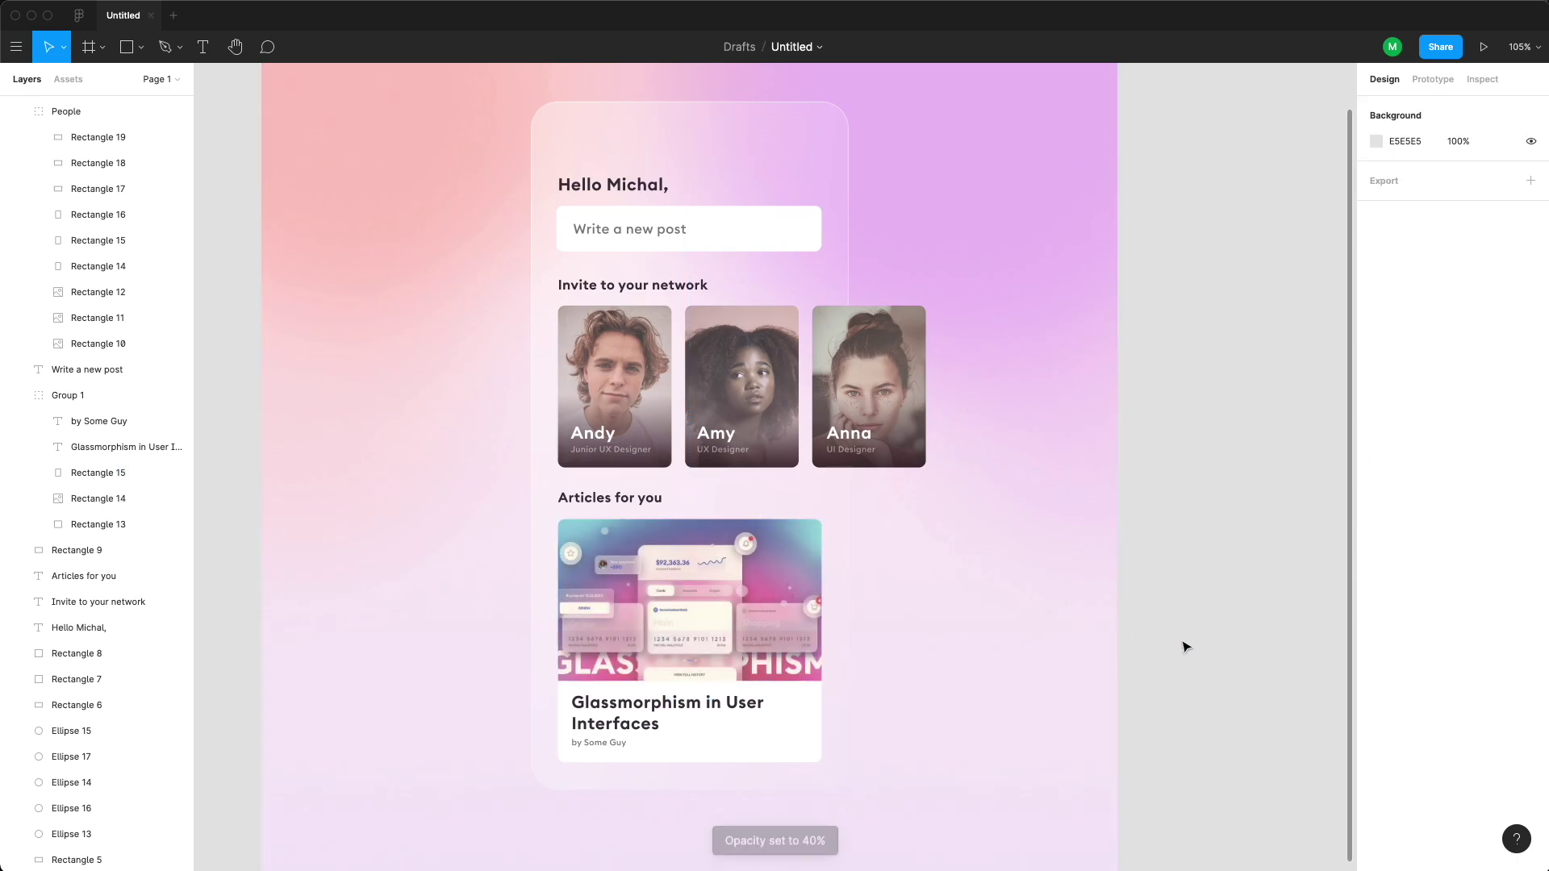
- Duplicate the greeting text, place the copy above it and change its wording to "SquarePlanet"
left_click(613, 184)
key("ctrl+d")
left_click_drag(613, 185, 610, 137)
double_click(609, 137)
type("SquarePlanet")
key("Escape")
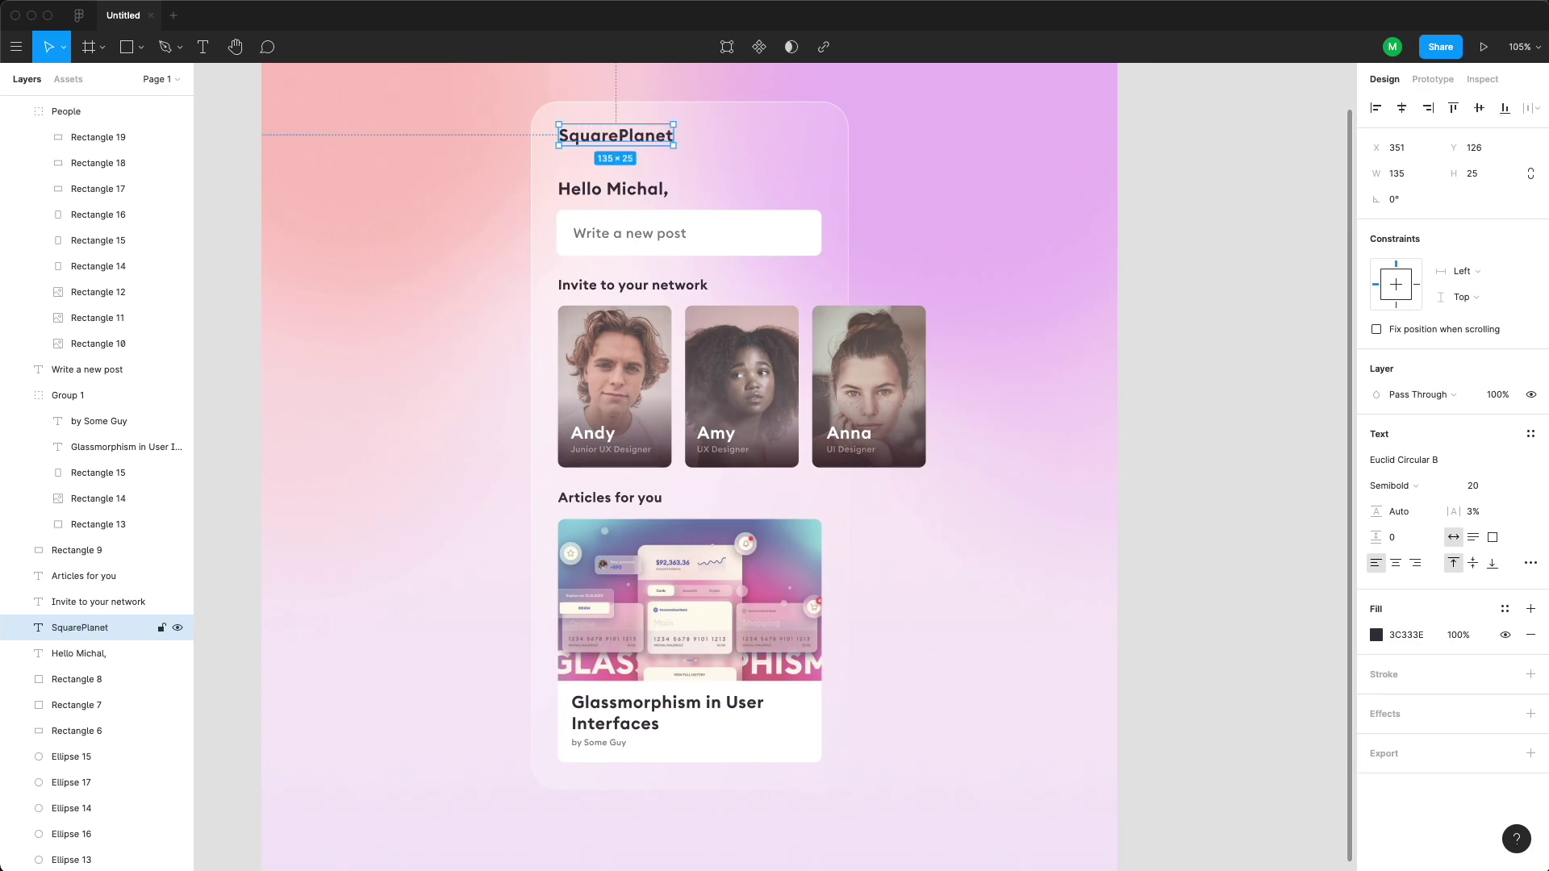
- Copy the properties of the "Invite to your network" heading and paste them onto the greeting text
left_click(599, 284)
right_click(599, 281)
mouse_move(662, 708)
left_click(846, 801)
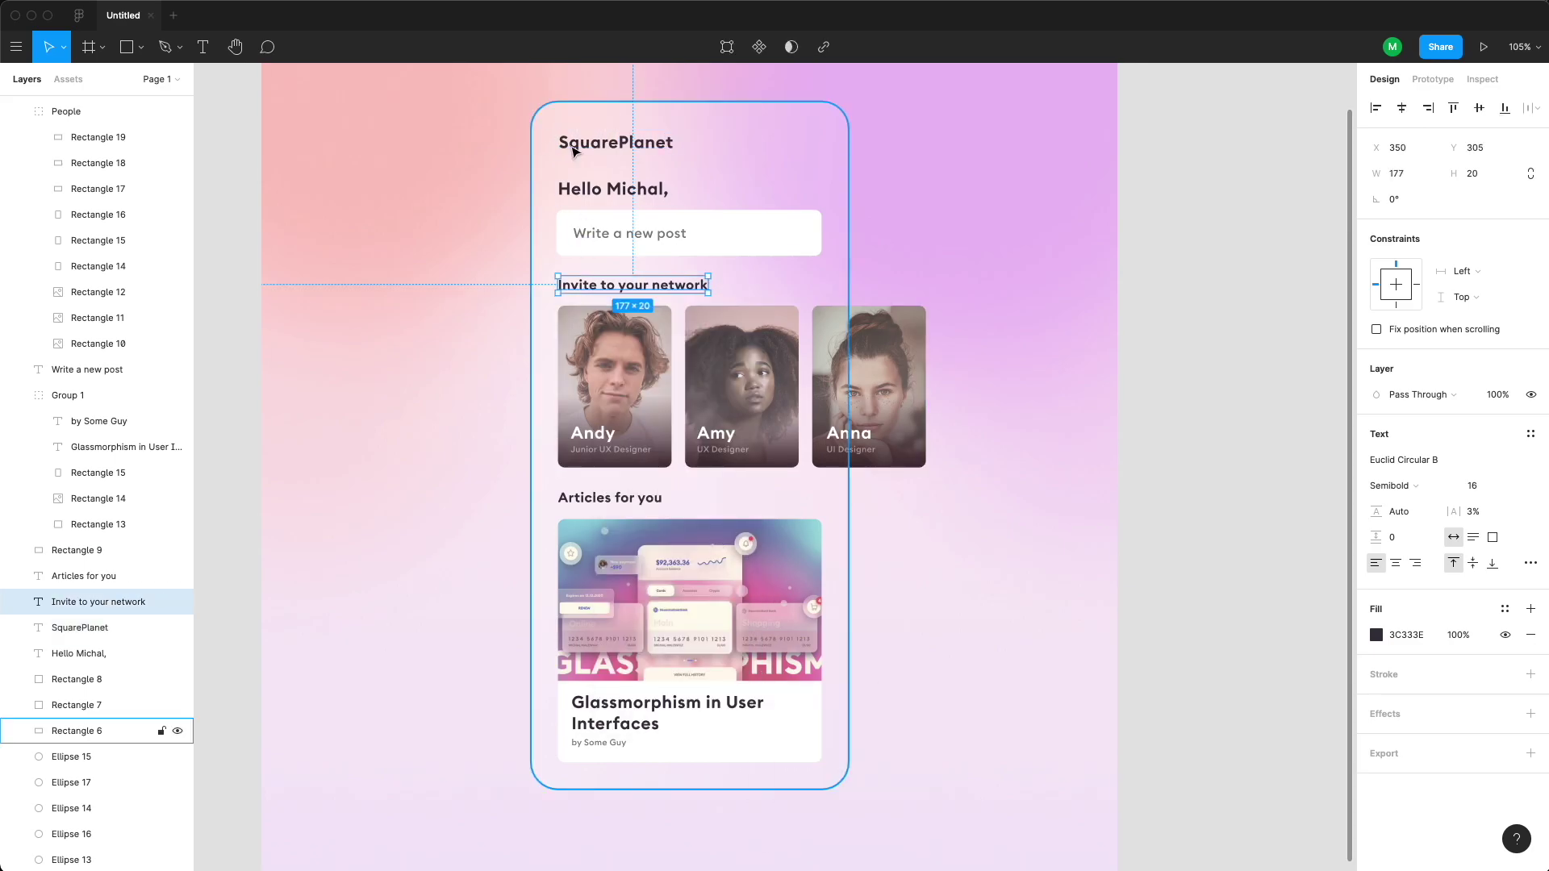
right_click(586, 191)
mouse_move(646, 617)
left_click(817, 727)
left_click(1009, 370)
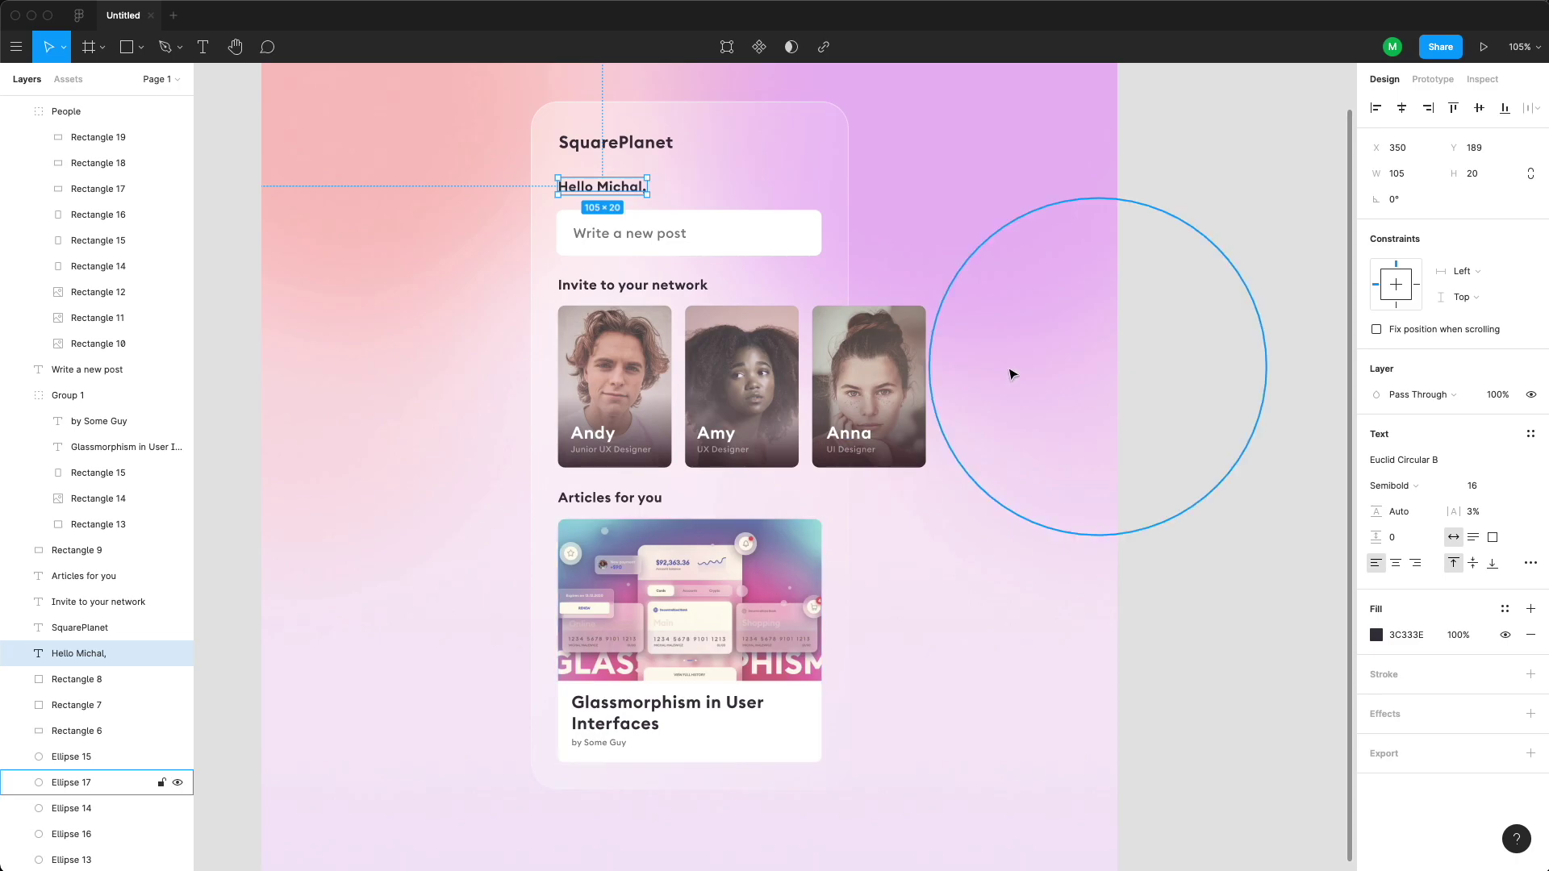
- Duplicate the post box, shrink the copy to a 45 × 44 avatar at X 616, Y 132, and fill it with the profile photo
left_click(748, 387)
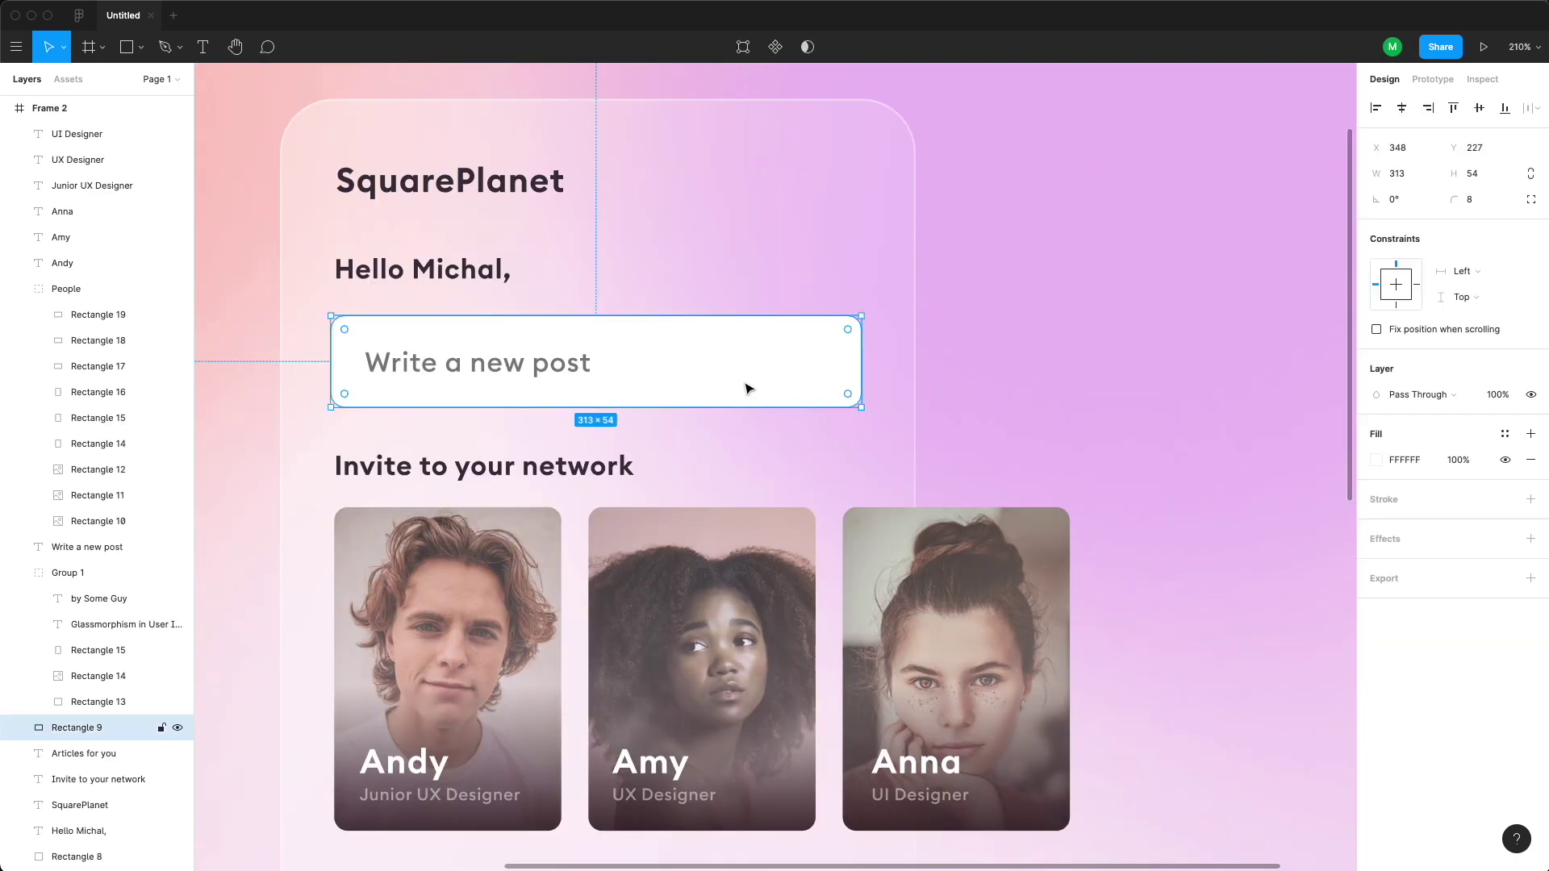
key("super+d")
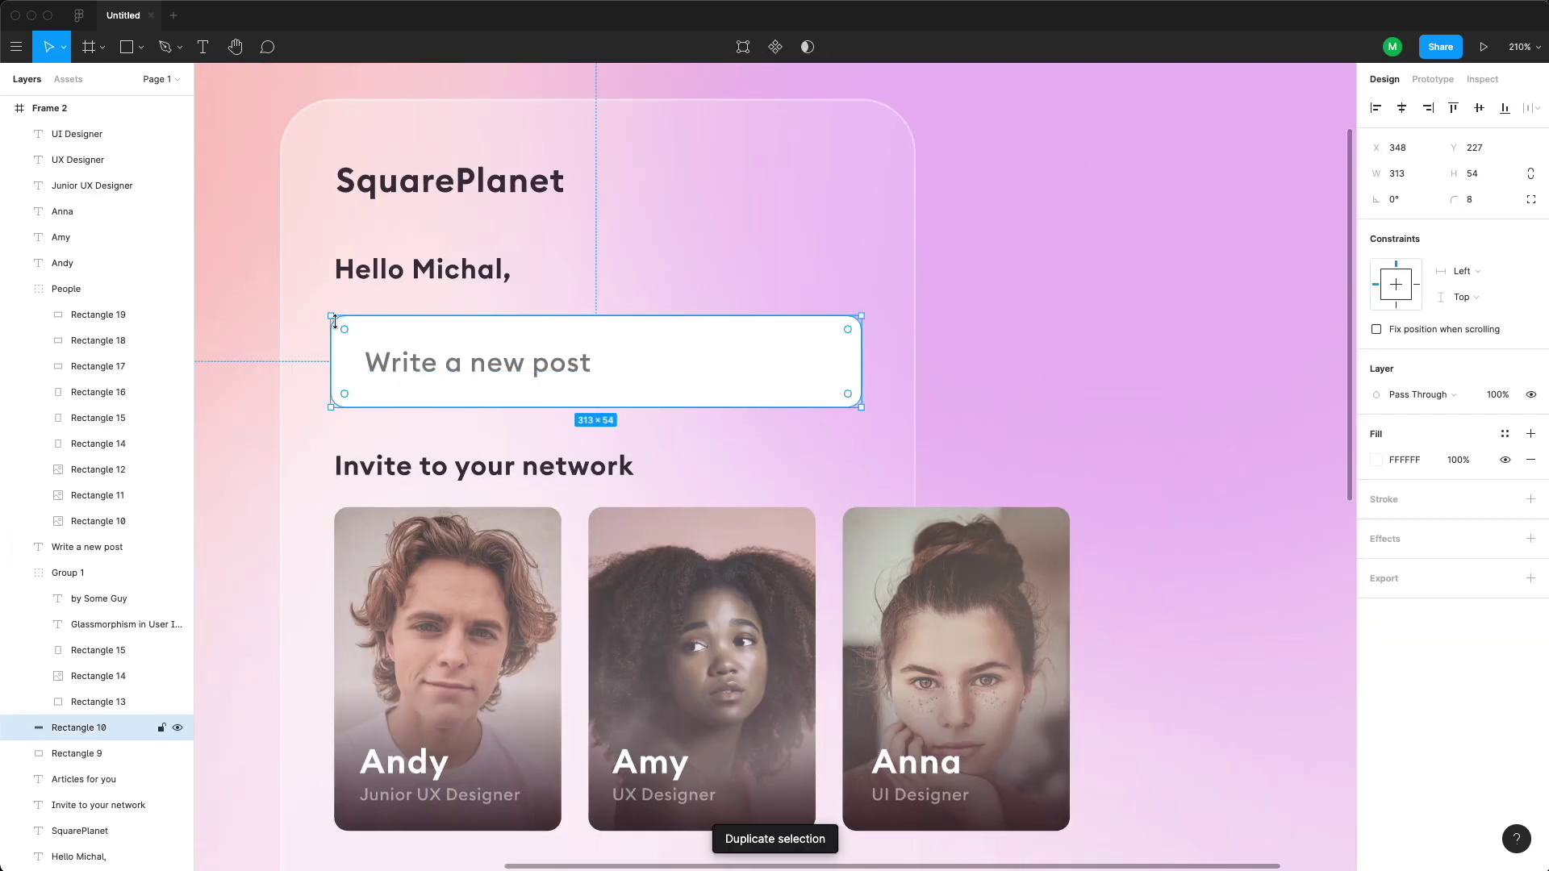
left_click_drag(330, 317, 799, 204)
key("shift+super+Left")
key("shift+super+Up")
key("shift+Right")
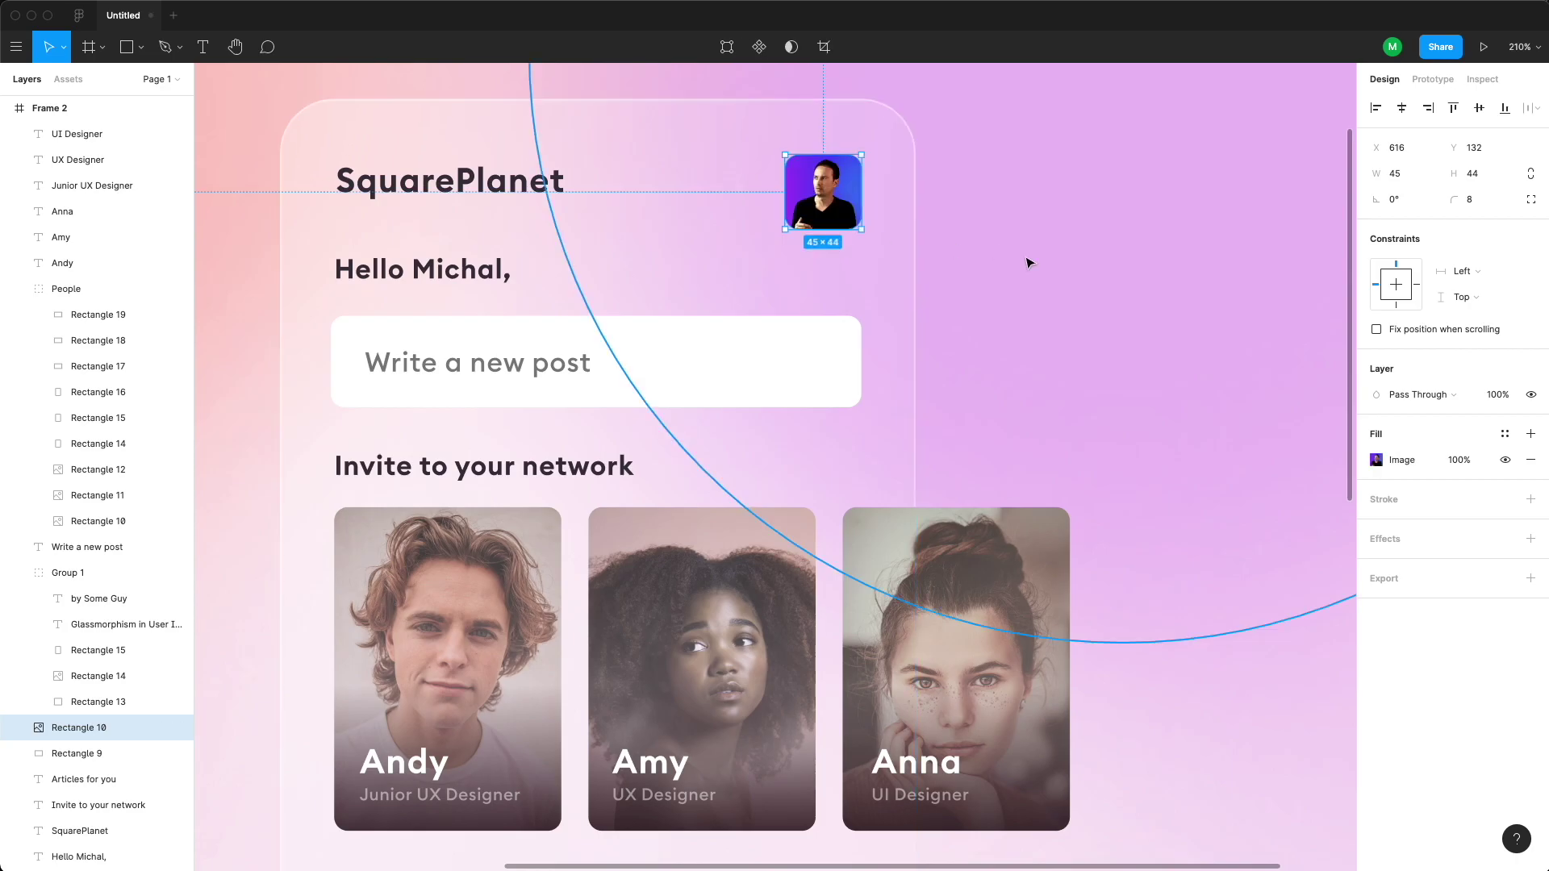
left_click(1089, 269)
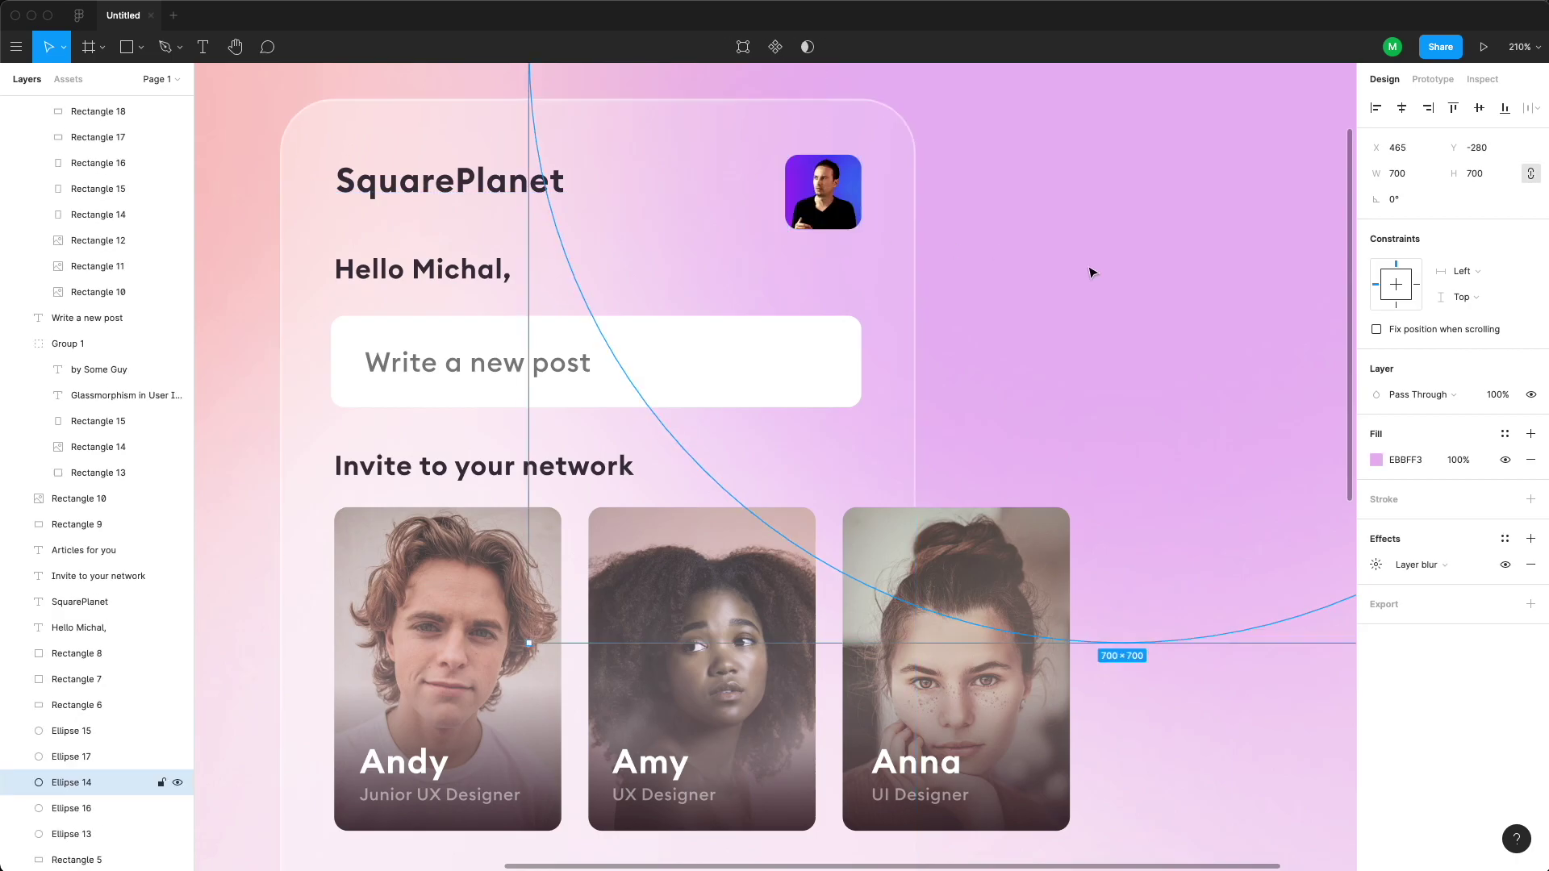
- Copy the first portrait's tint overlay and resize the copy to fit exactly over the profile picture
left_click(514, 713)
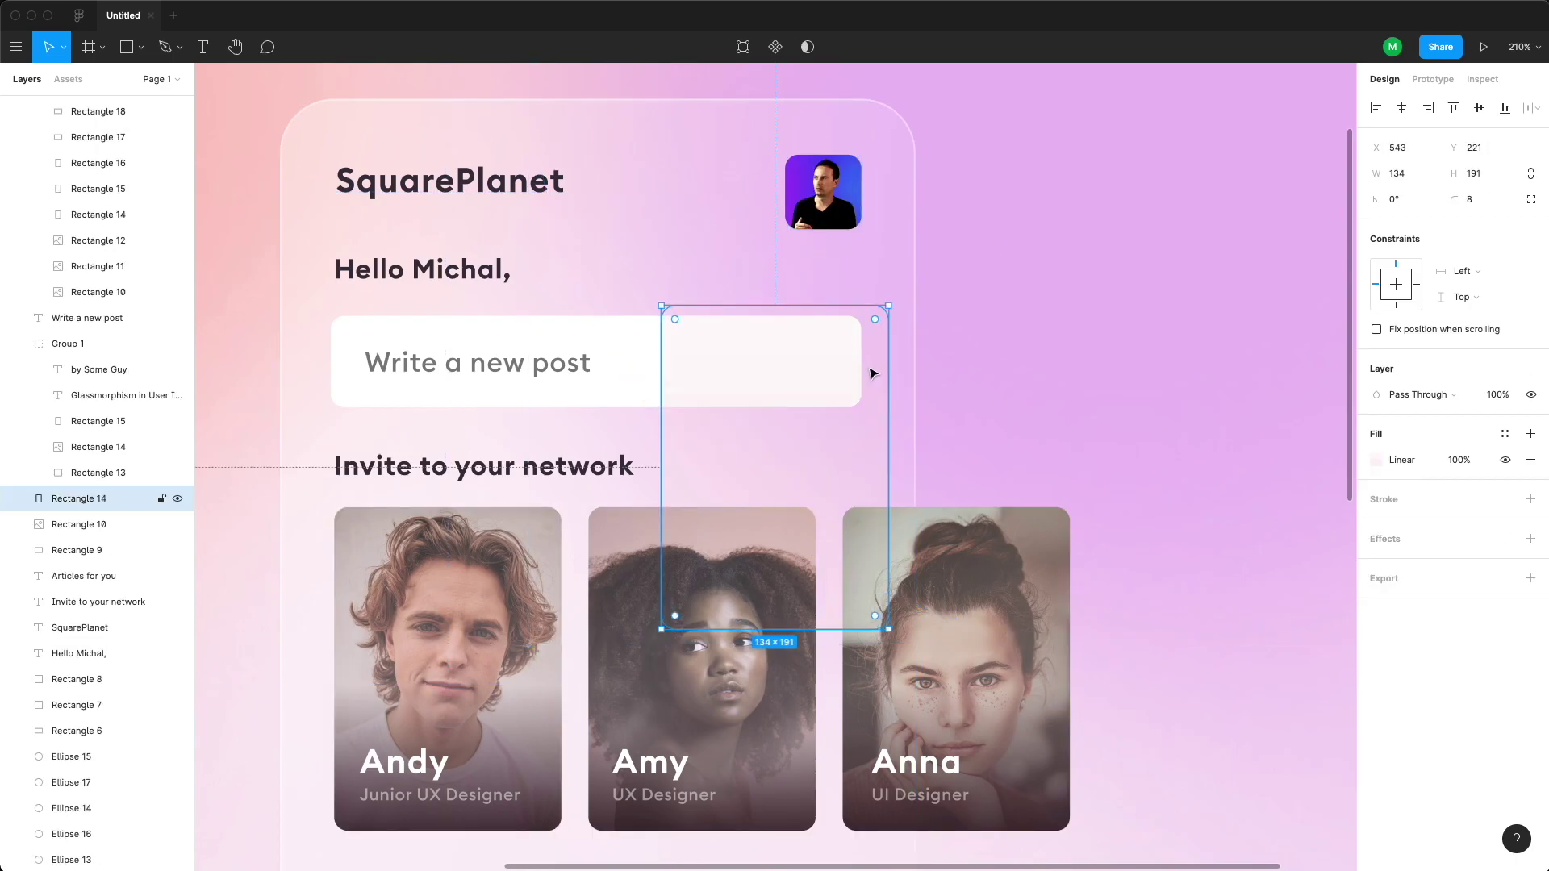
left_click_drag(873, 374, 842, 223)
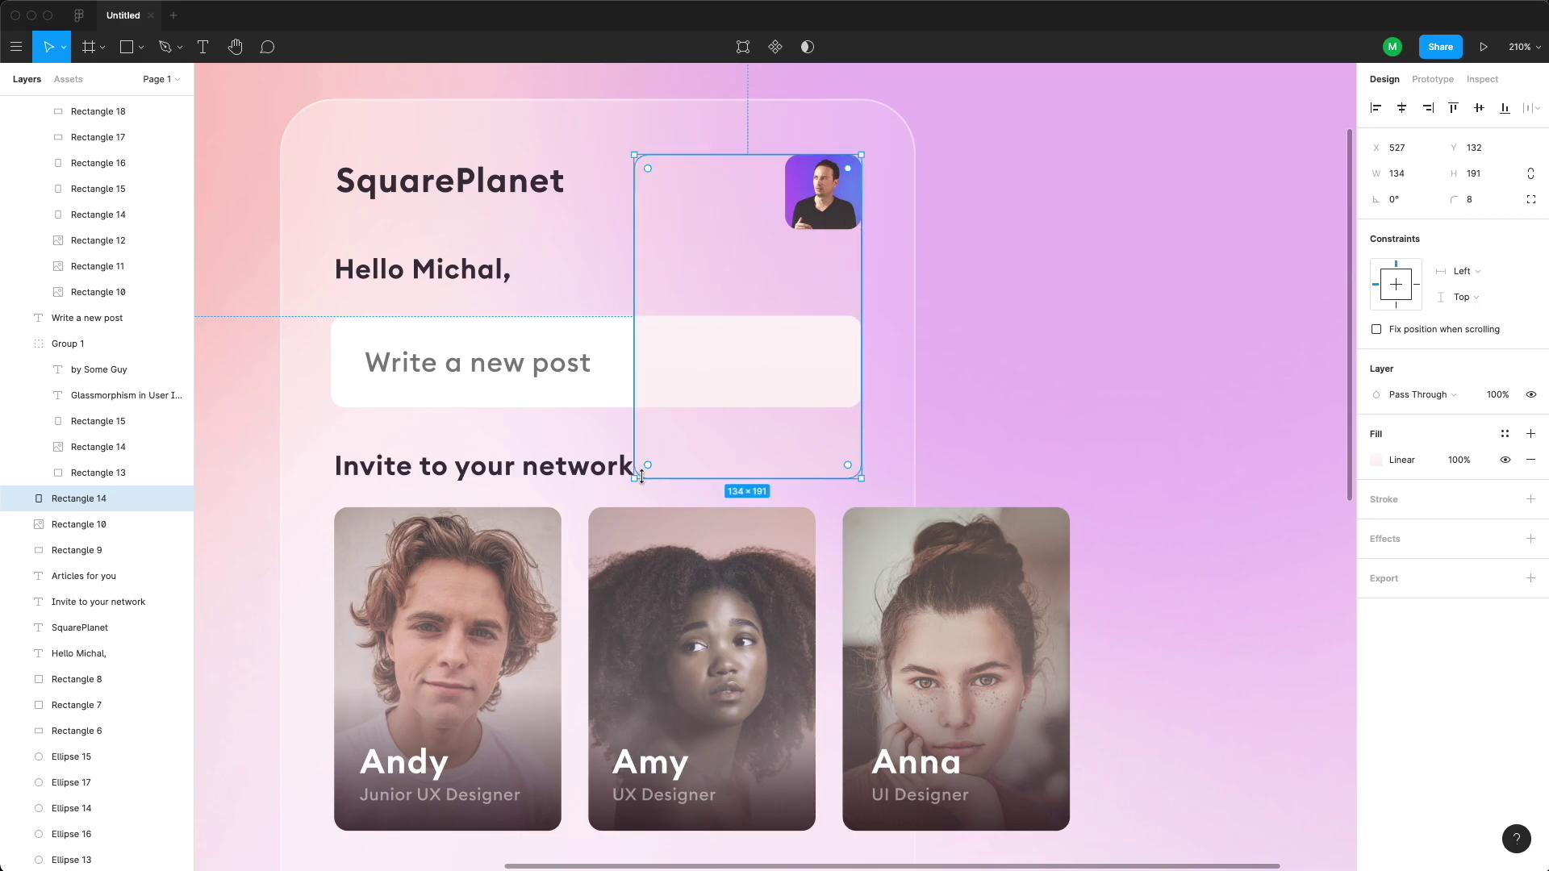
left_click_drag(634, 477, 784, 231)
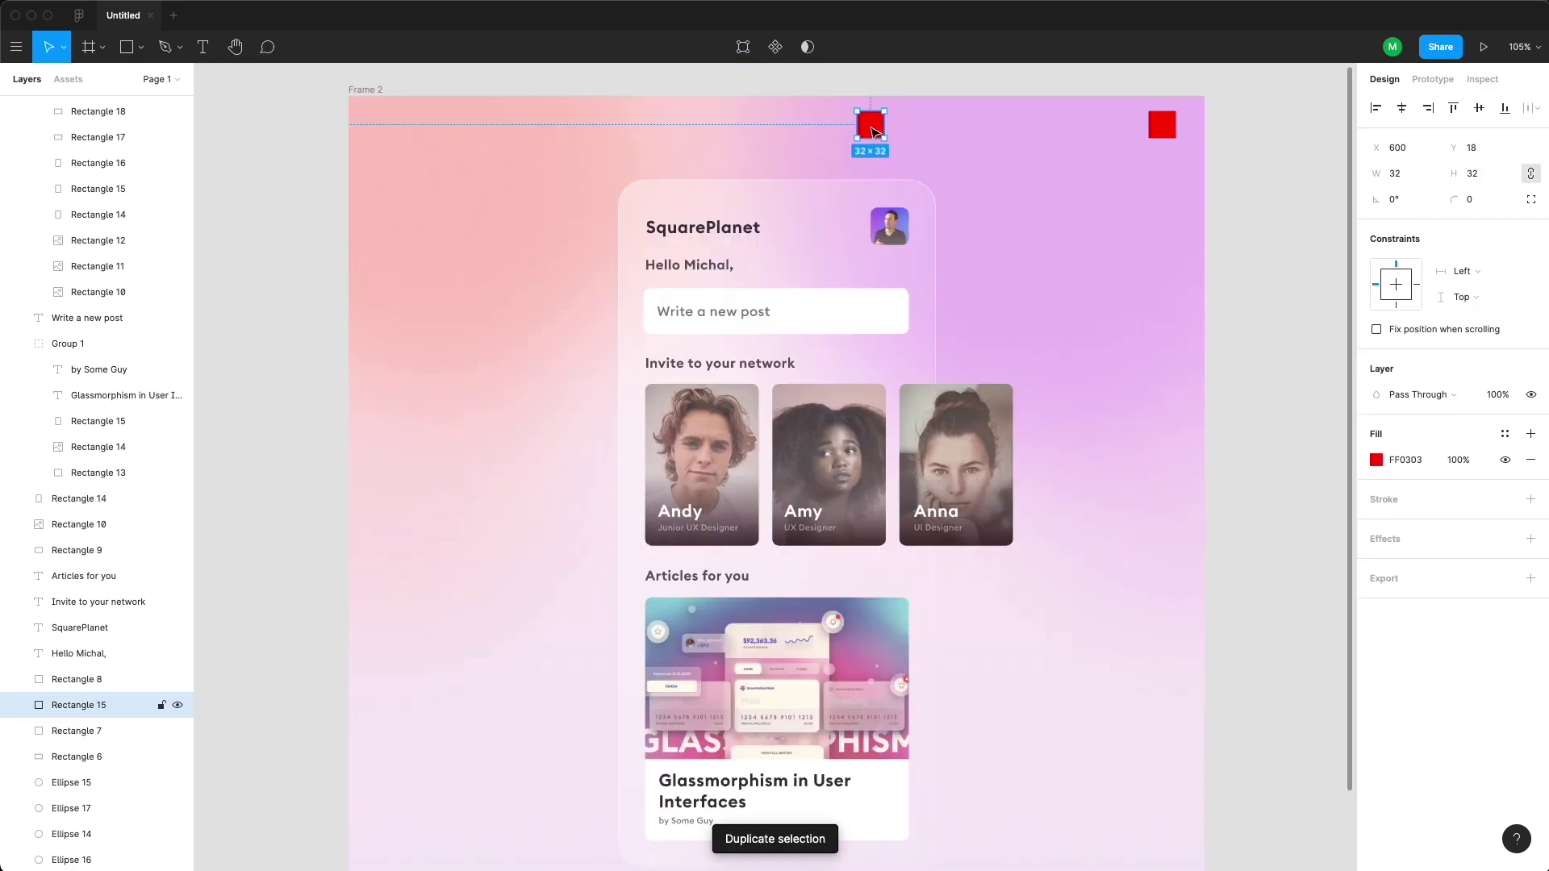
- Duplicate the red 32 px spacing square, resize the copy to 16 × 16 and place it between the greeting and the post box
left_click_drag(873, 131, 551, 203)
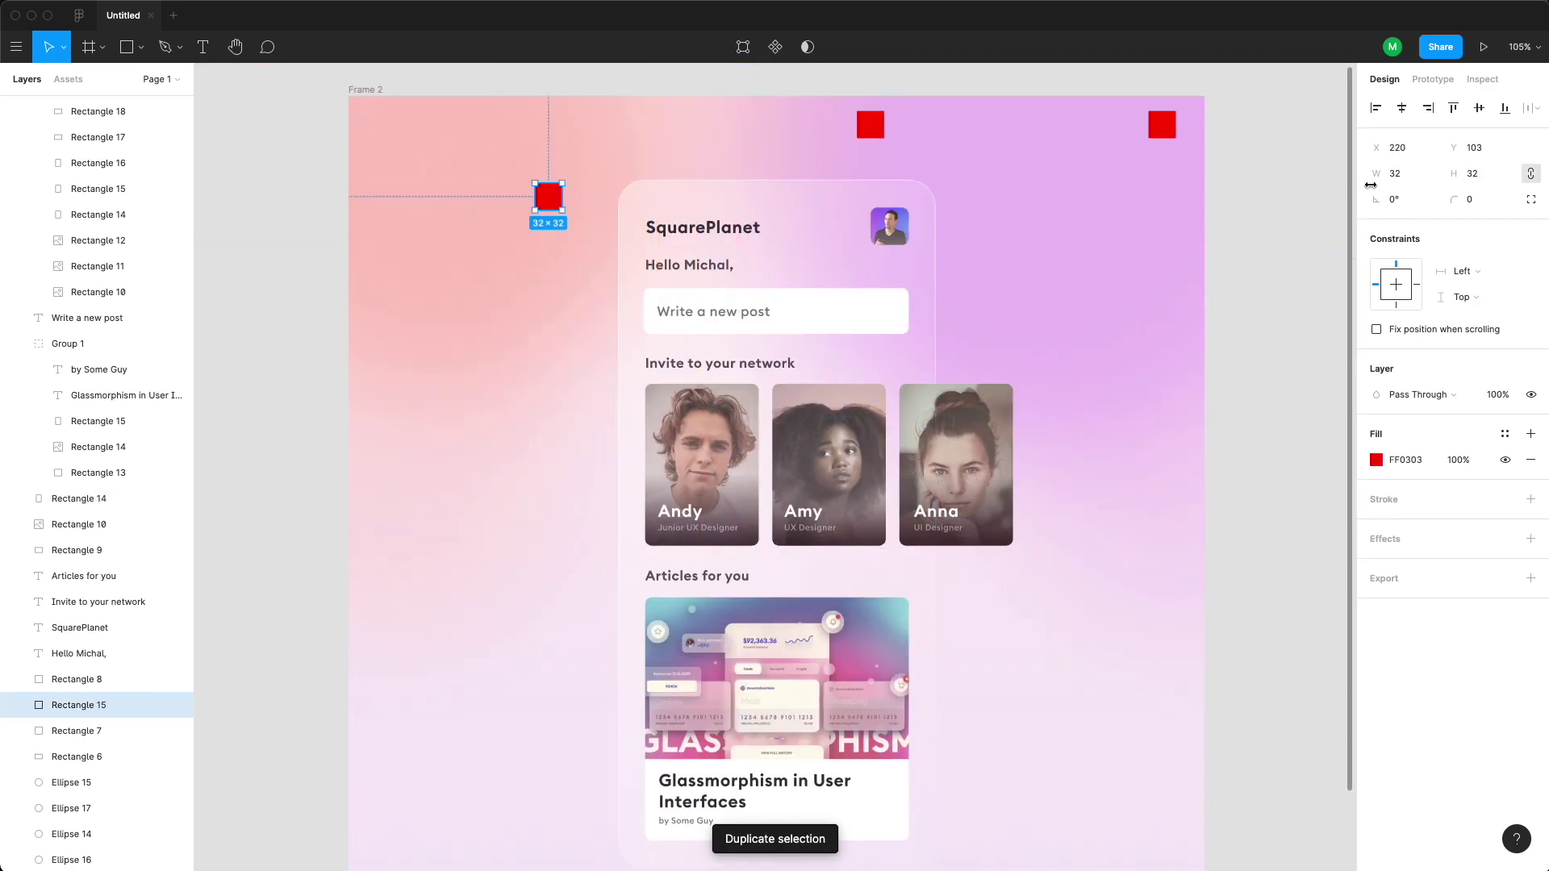
key("Tab")
type("16")
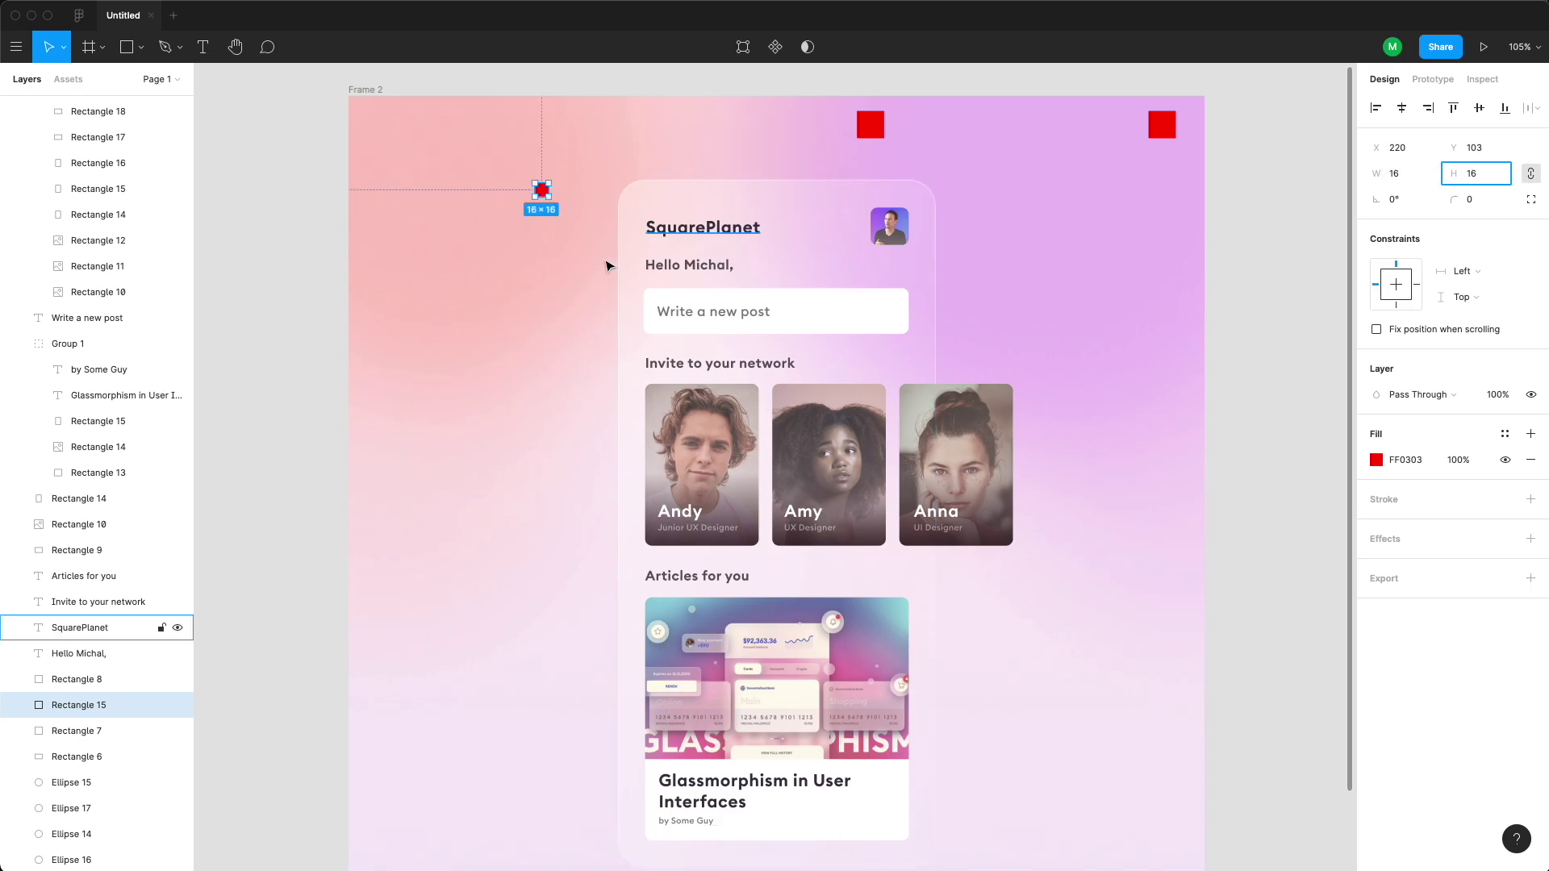
left_click_drag(542, 194, 660, 283)
- Place the 32 px spacing square beneath the SquarePlanet title and align the title and profile picture on their vertical centers
left_click_drag(868, 129, 485, 293)
key("plus")
left_click(565, 258)
left_click(894, 256, "shift")
left_click(1479, 108)
- Fit the 16 px spacer under the greeting and nudge the post box with its placeholder text up to the spacer
scroll(450, 340, "up", 5)
left_click(408, 408)
left_click_drag(407, 404, 448, 392)
left_click(460, 460)
left_click(470, 502, "shift")
key("Up")
key("Up")
key("Up")
key("Up")
key("Up")
key("Up")
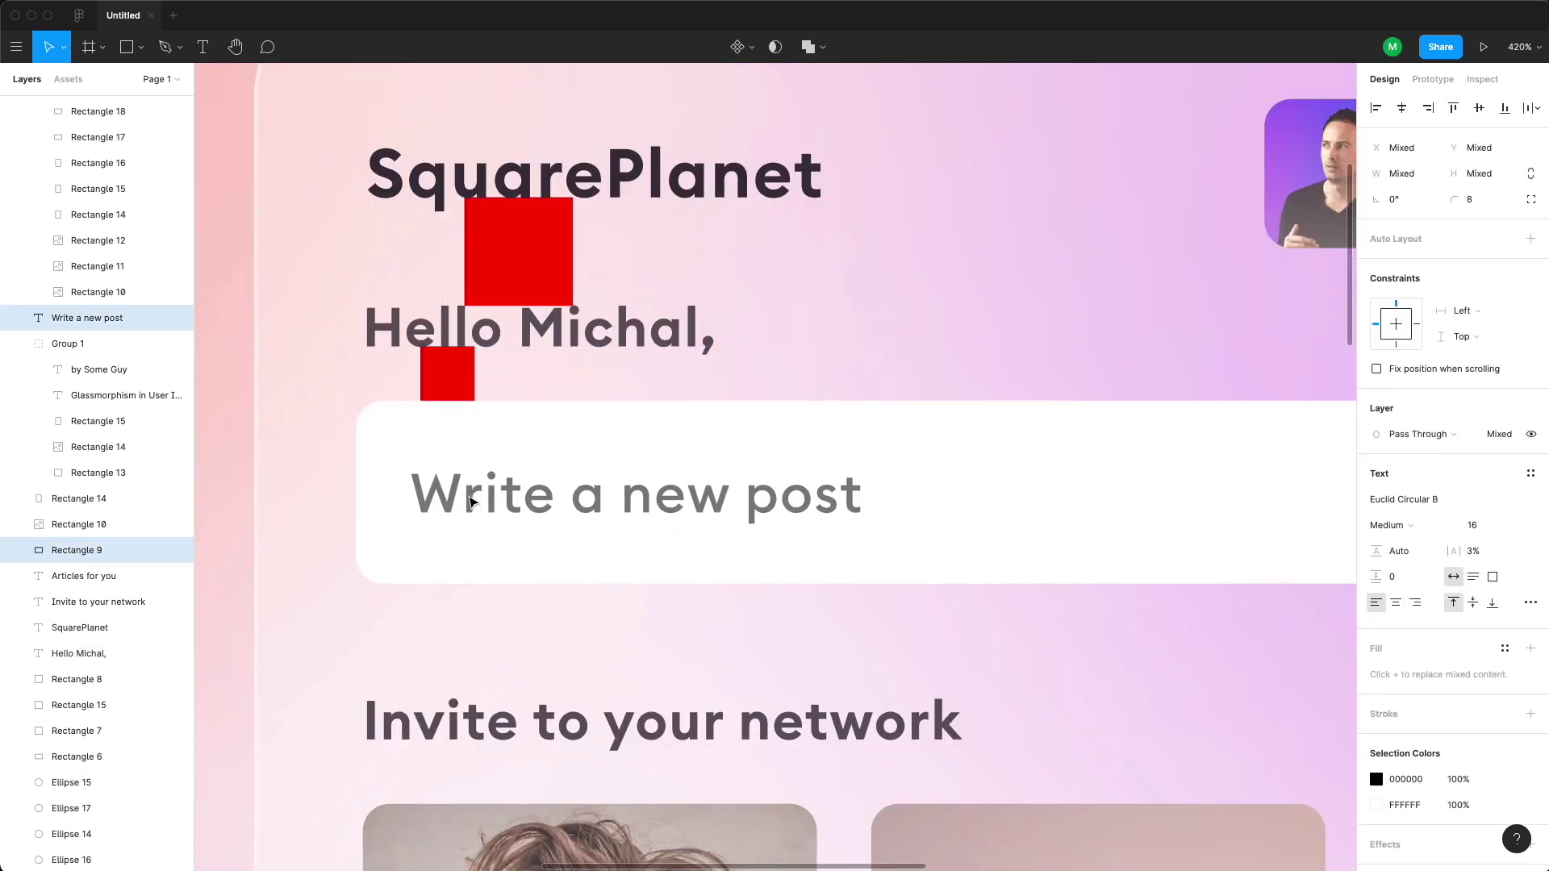
- Move the 32 px spacer directly below the post box and nudge the "Invite to your network" heading up to Y 302
scroll(472, 492, "down", 5)
scroll(452, 379, "down", 3)
left_click(484, 84)
left_click_drag(487, 89, 520, 282)
left_click(521, 317)
key("Up")
key("Up")
key("Up")
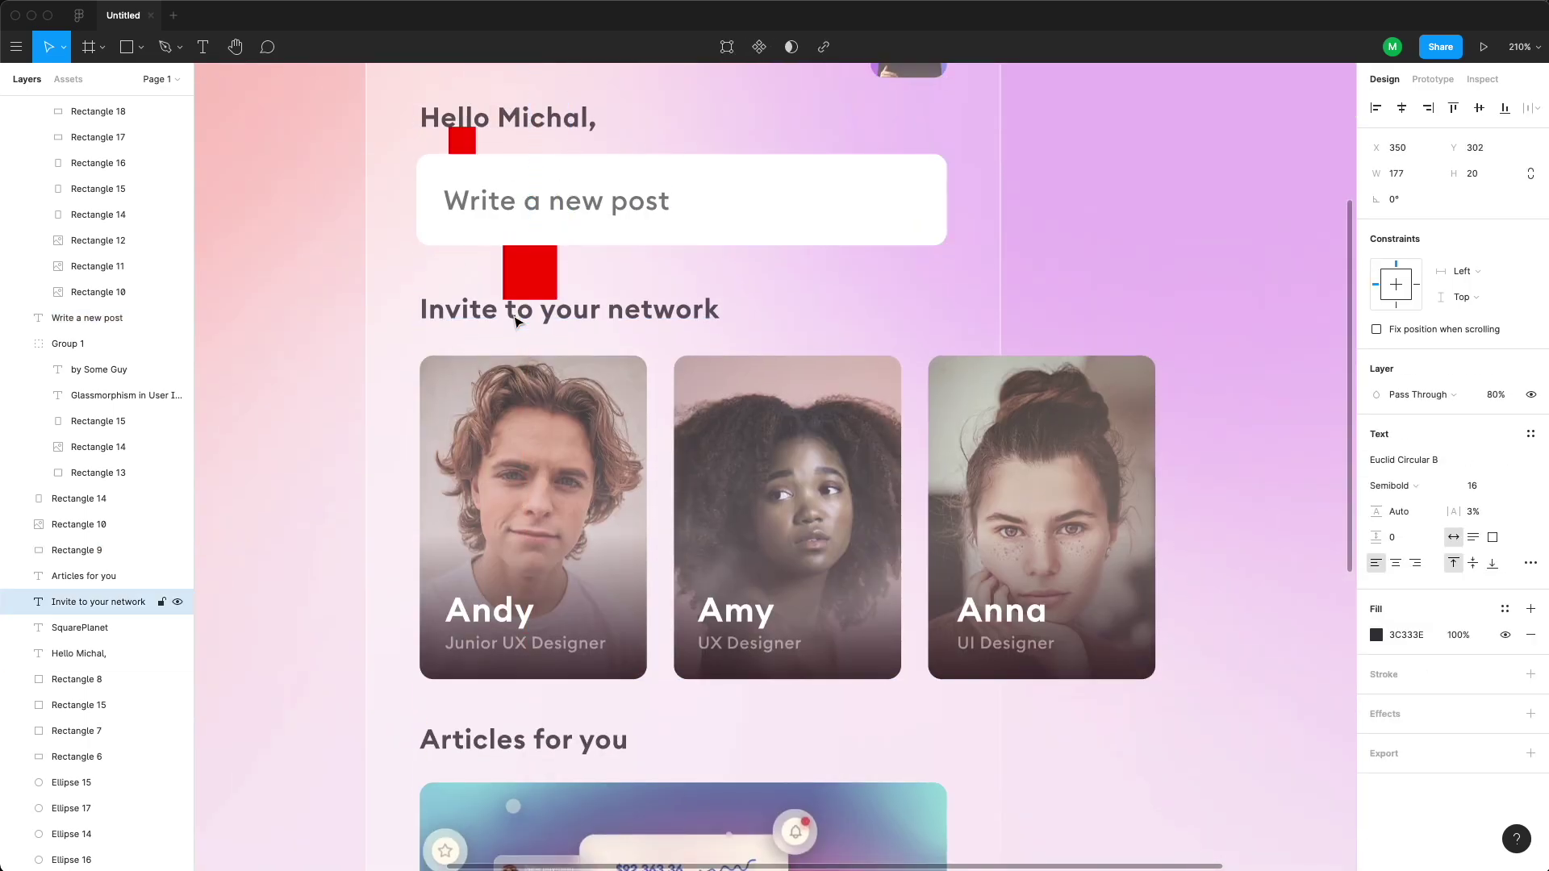
- Place the 16 px spacer under the "Invite to your network" heading and nudge the three portraits with their captions up to it
left_click_drag(469, 149, 532, 340)
left_click(560, 433)
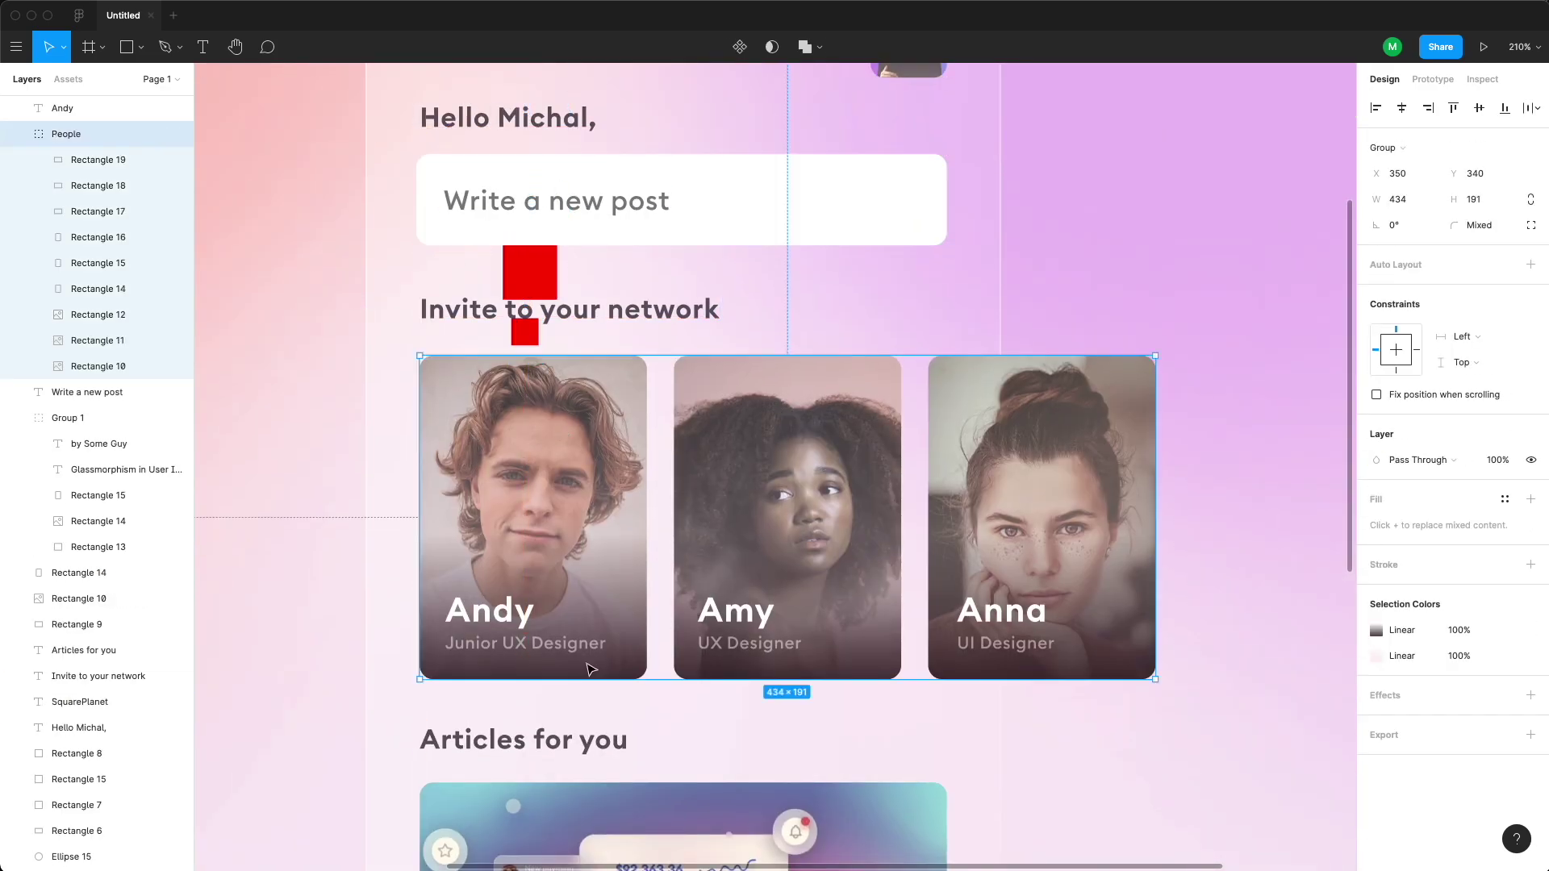
left_click(577, 645, "shift")
left_click(516, 613, "shift")
left_click(731, 613, "shift")
left_click(750, 644, "shift")
left_click(971, 643, "shift")
left_click(972, 616, "shift")
key("Up")
key("Up")
key("Up")
key("Up")
key("Up")
key("Up")
- Place the 32 px spacer under the portraits, nudge the "Articles for you" heading up to it, and fit the 16 px spacer below the heading
scroll(971, 615, "down", 2)
left_click_drag(529, 181, 504, 606)
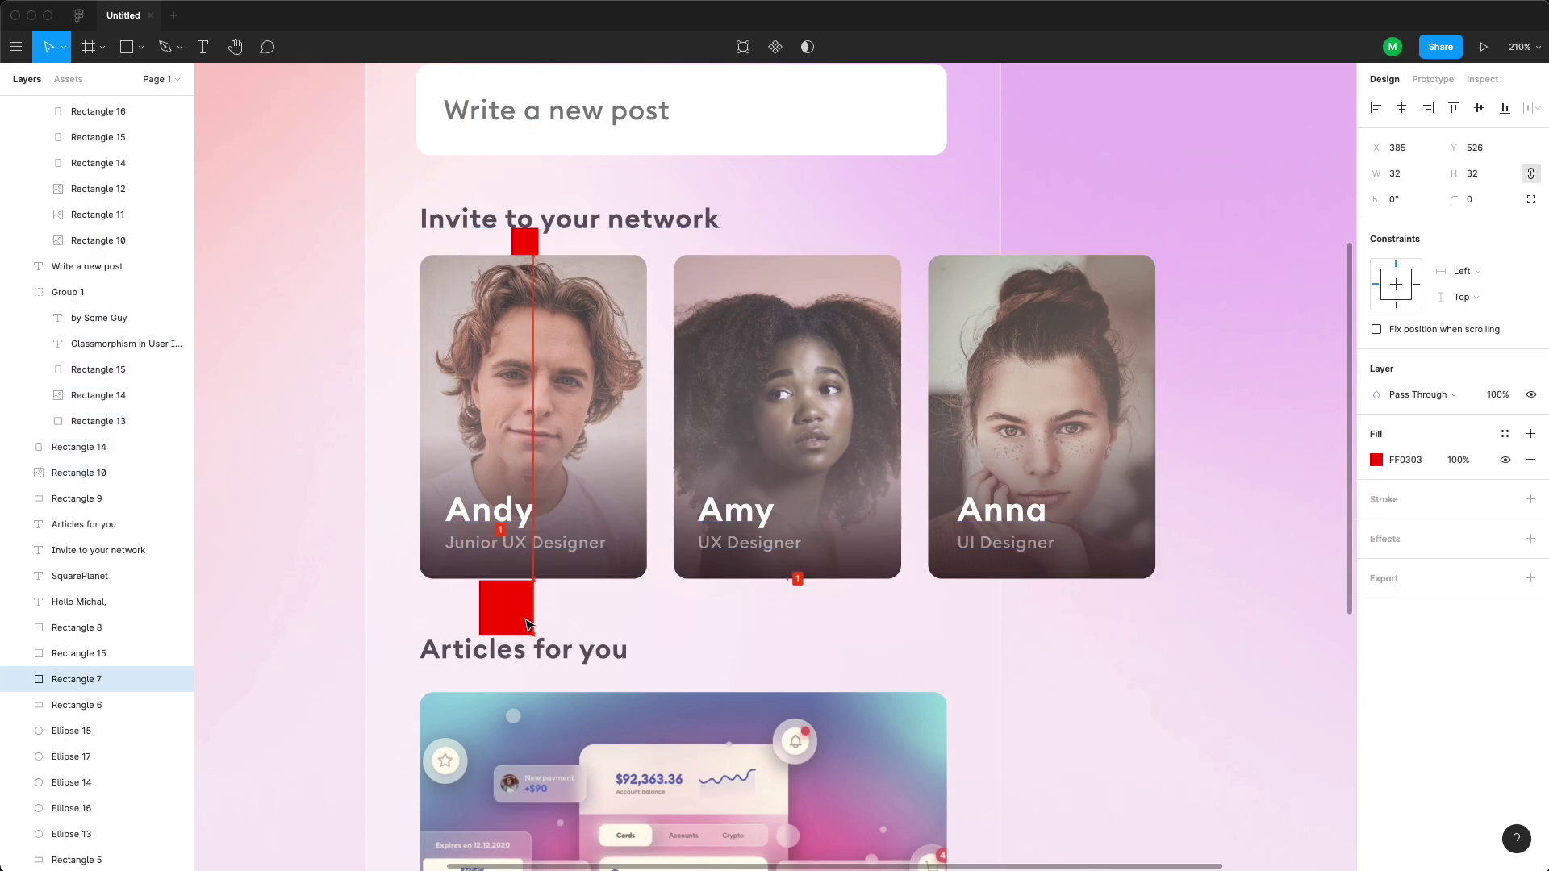
left_click(496, 646)
scroll(524, 187, "down", 5)
scroll(525, 186, "up", 3)
left_click_drag(508, 153, 499, 585)
- Extend the article card's image upward to close the gap to the 16 px spacer, and move both spacers off the app screen
left_click(505, 647)
scroll(505, 647, "down", 5)
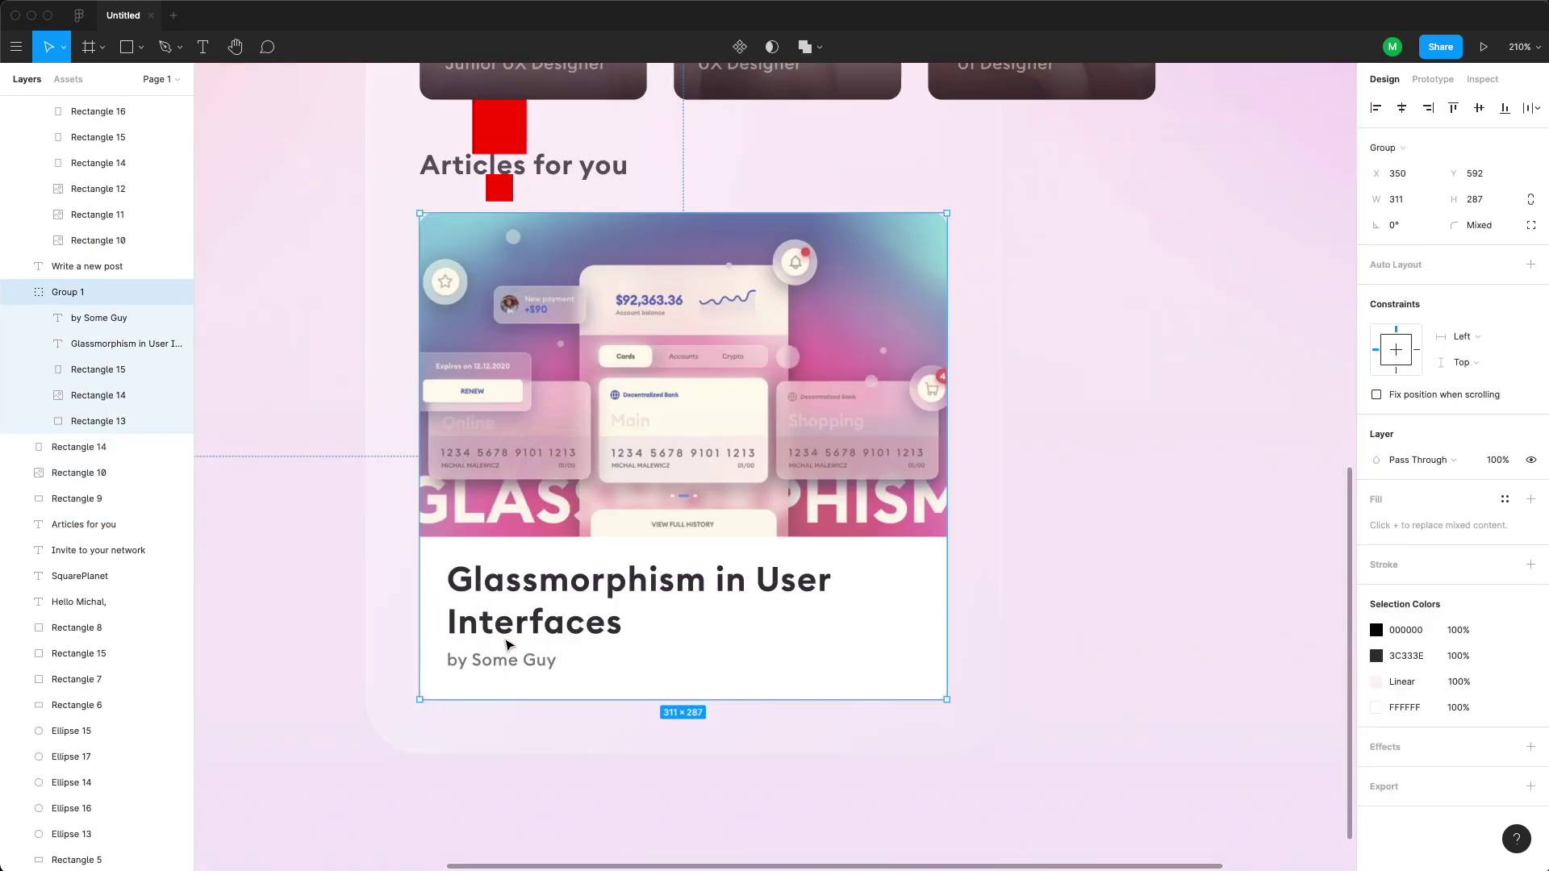
scroll(505, 646, "up", 1)
double_click(688, 249)
left_click(83, 397, "shift")
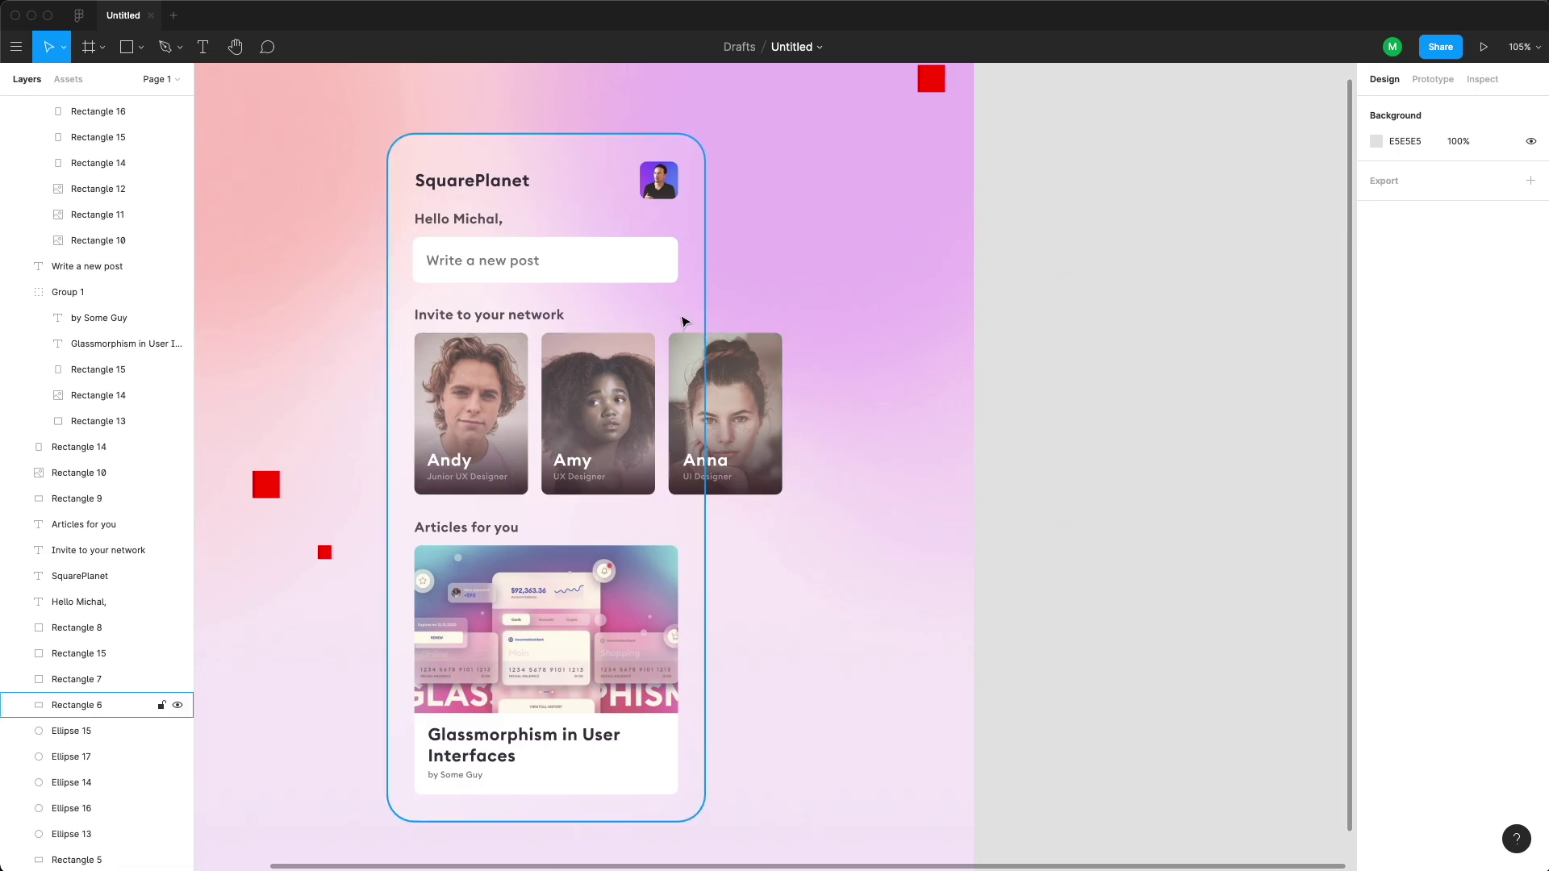
- Duplicate the glass screen panel and shorten the copy to a 375 × 149 header with square bottom corners
left_click(683, 320)
key("super+d")
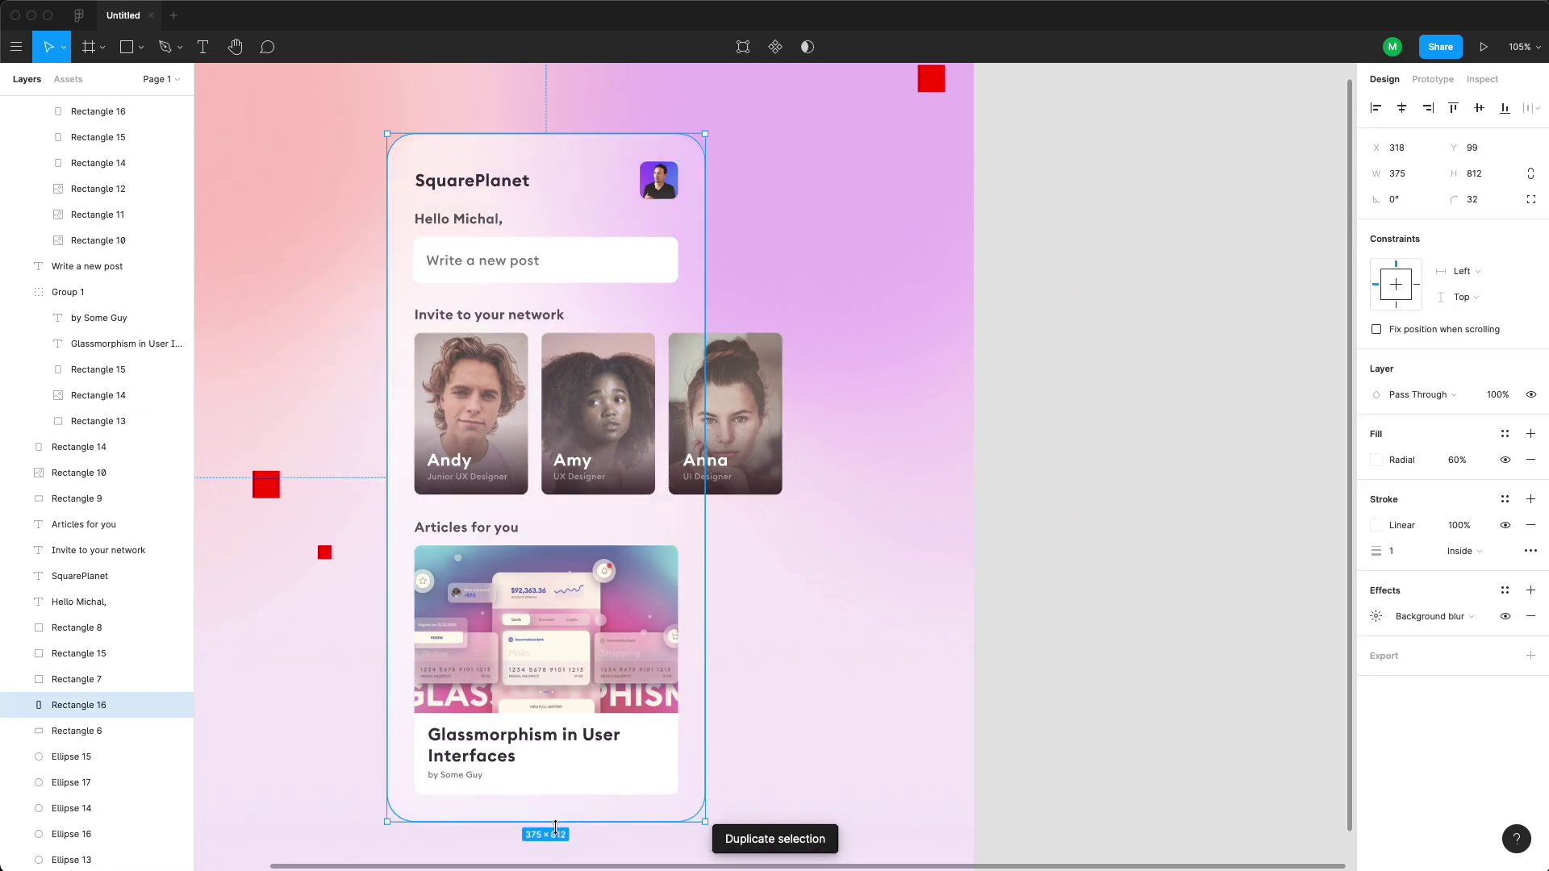
left_click_drag(614, 821, 359, 244)
double_click(616, 265)
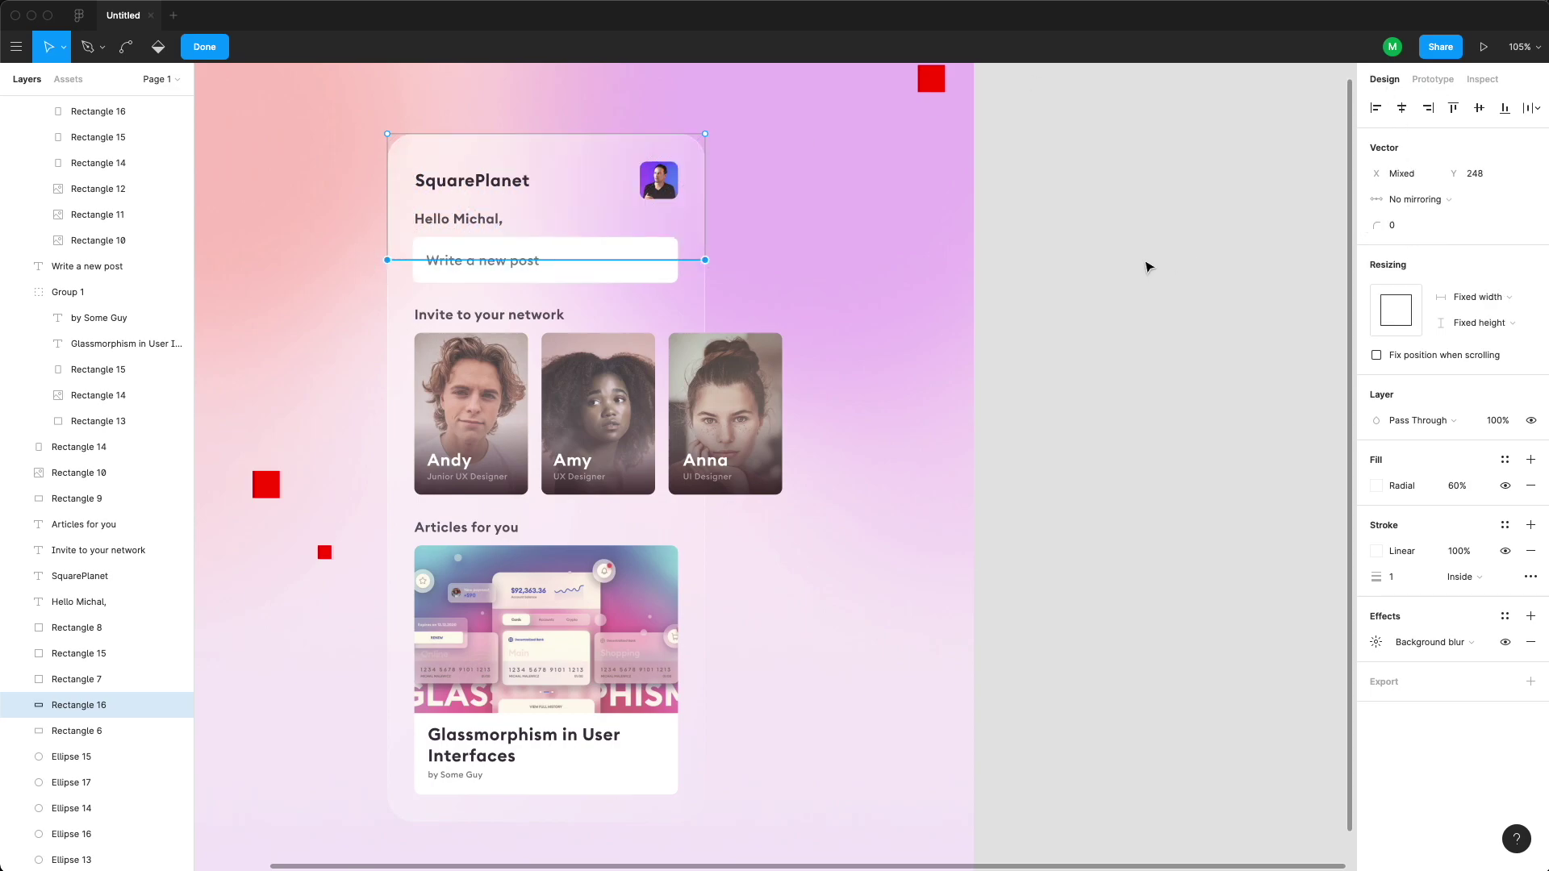
left_click(1062, 348)
key("Escape")
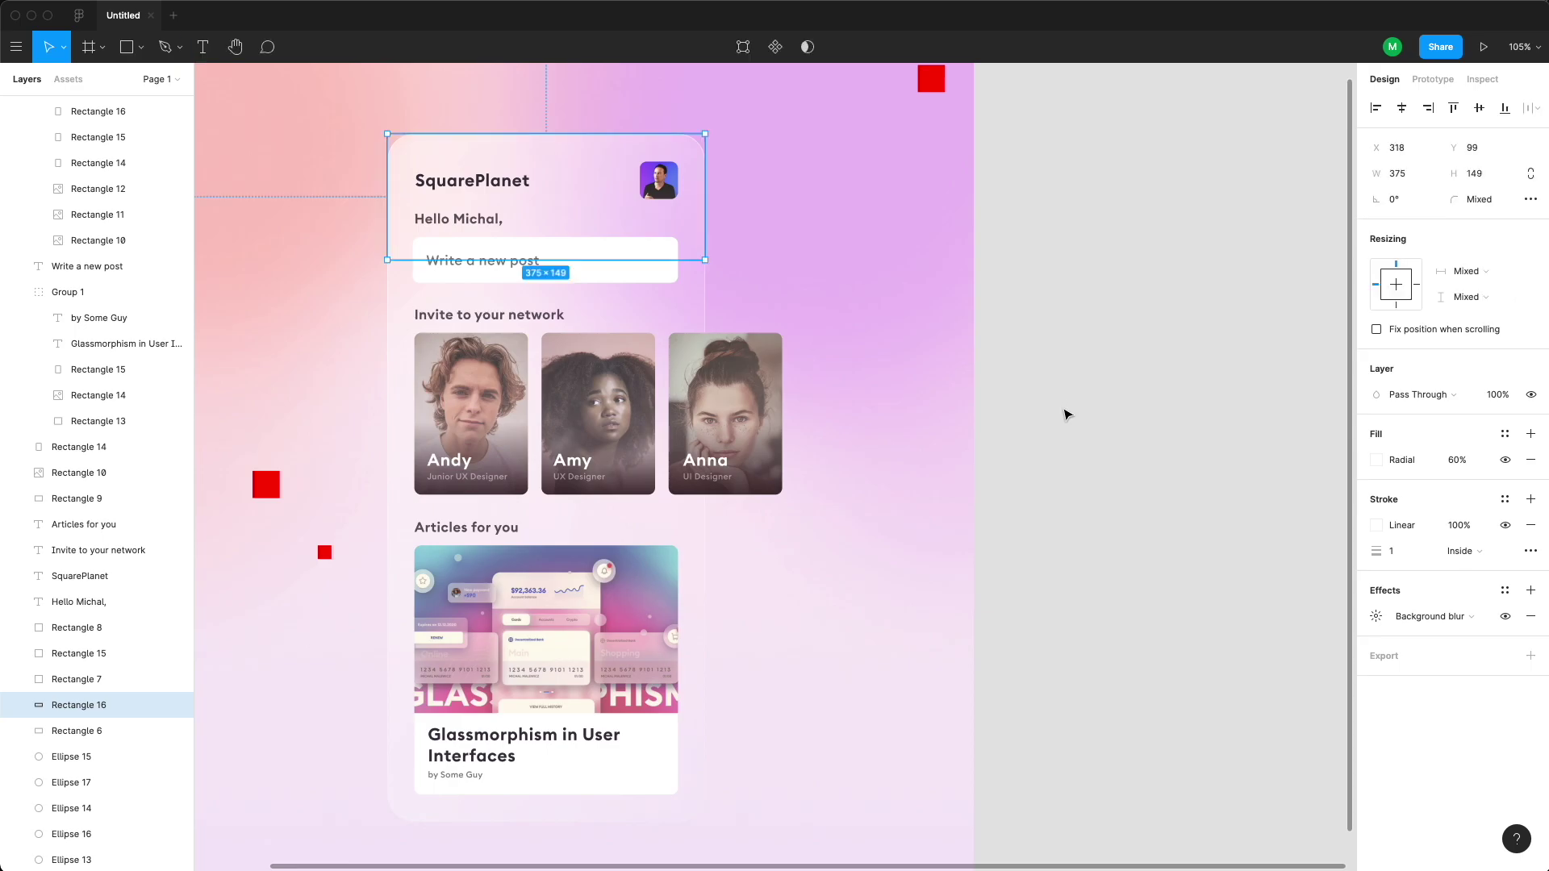
- Change the header's fill to a linear gradient using purple and blue sampled from the profile picture's background
left_click(1068, 415)
left_click(1194, 393)
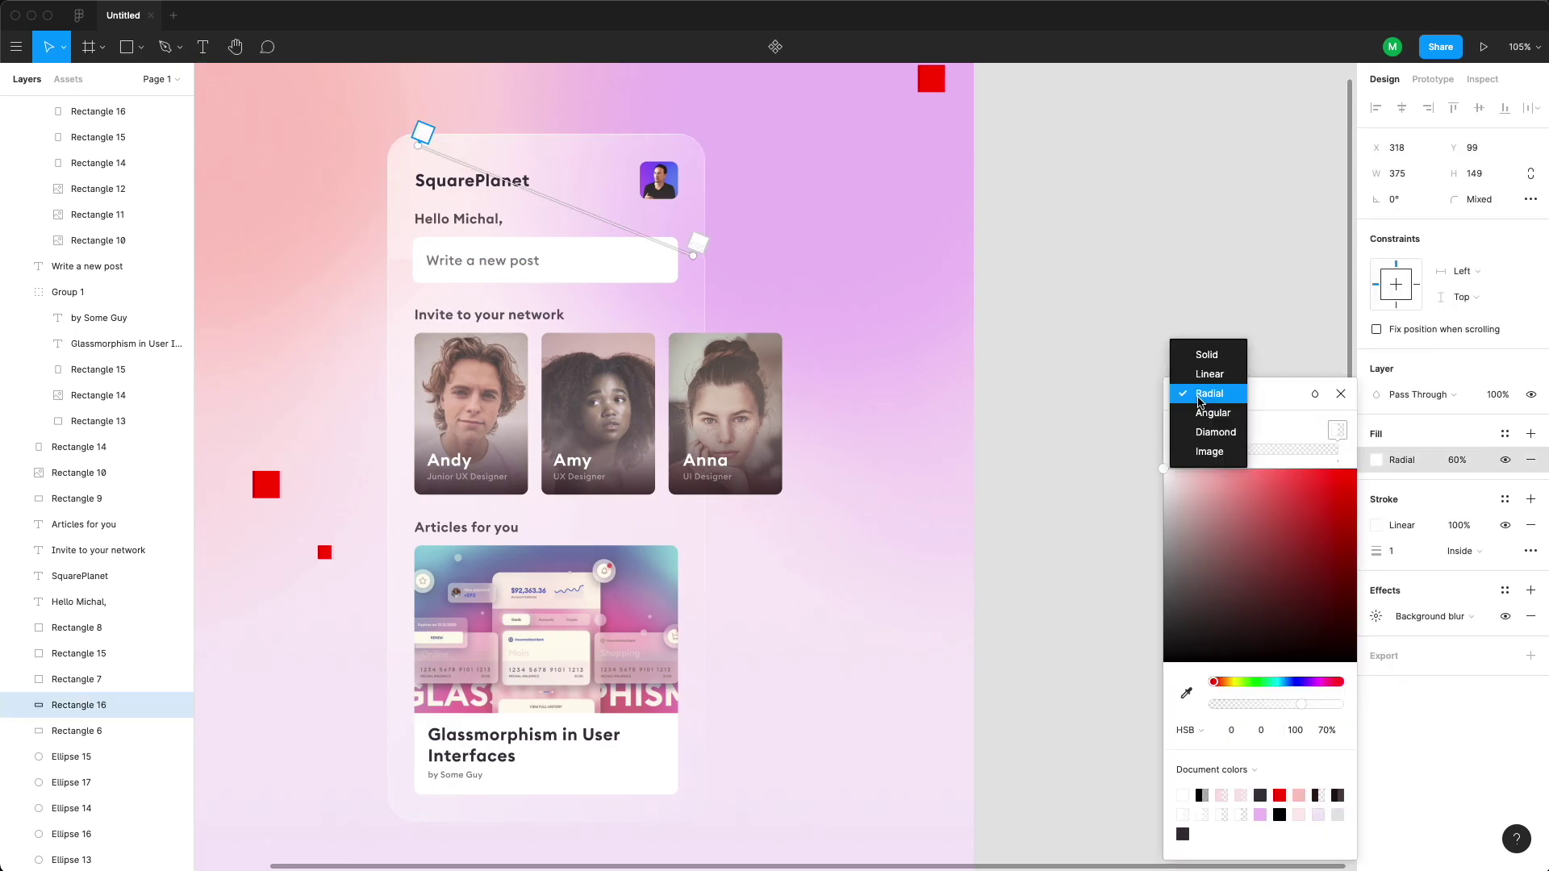
left_click(1202, 377)
left_click(1186, 693)
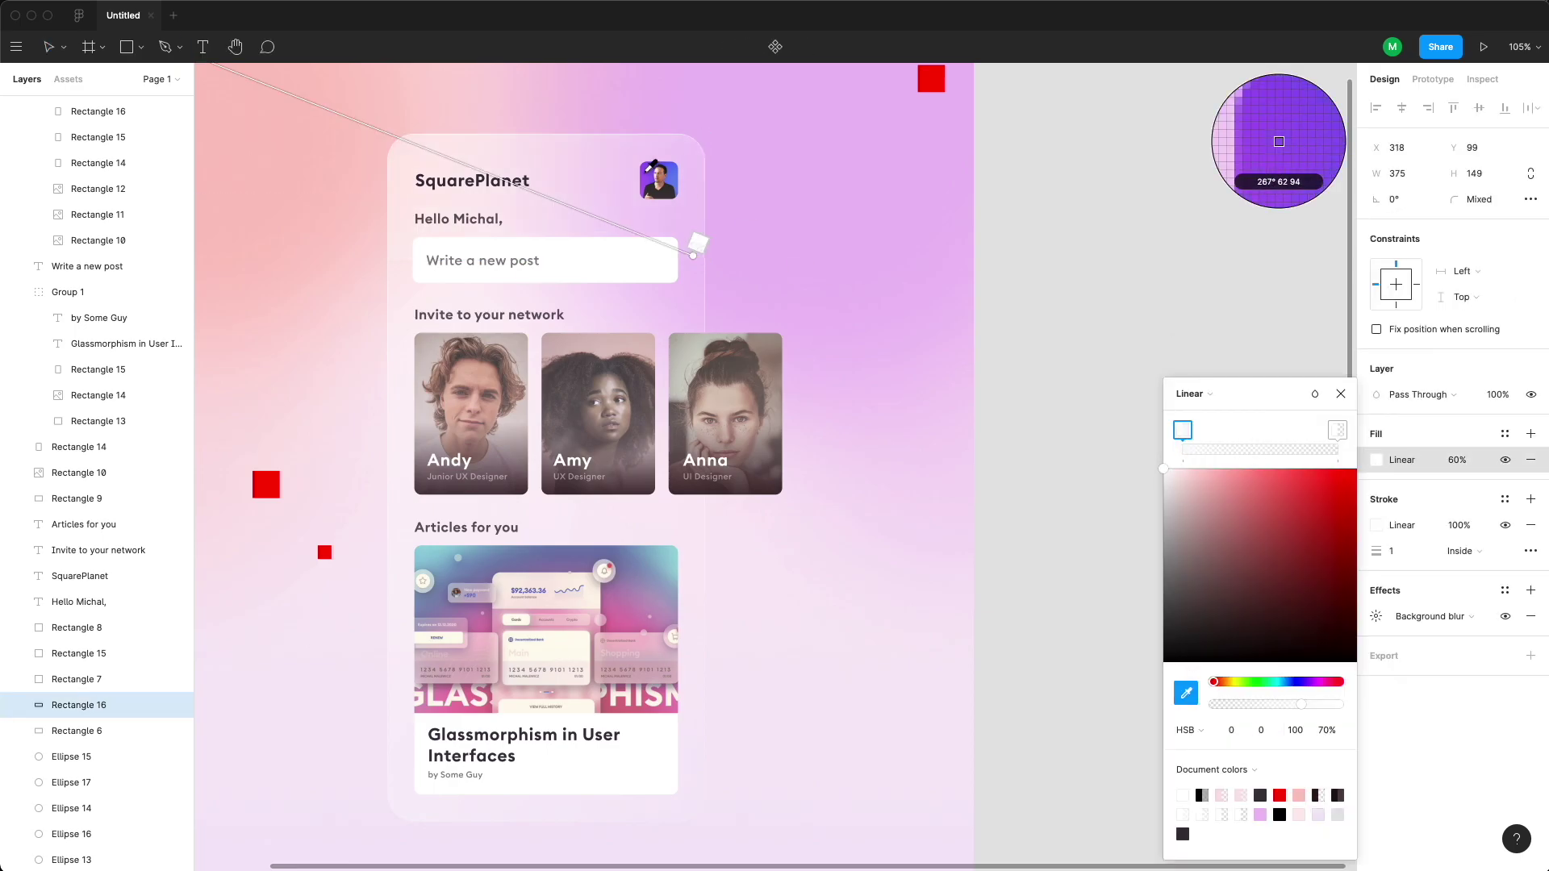
left_click(646, 176)
left_click(1336, 430)
left_click(1186, 692)
left_click(675, 178)
left_click(1184, 430)
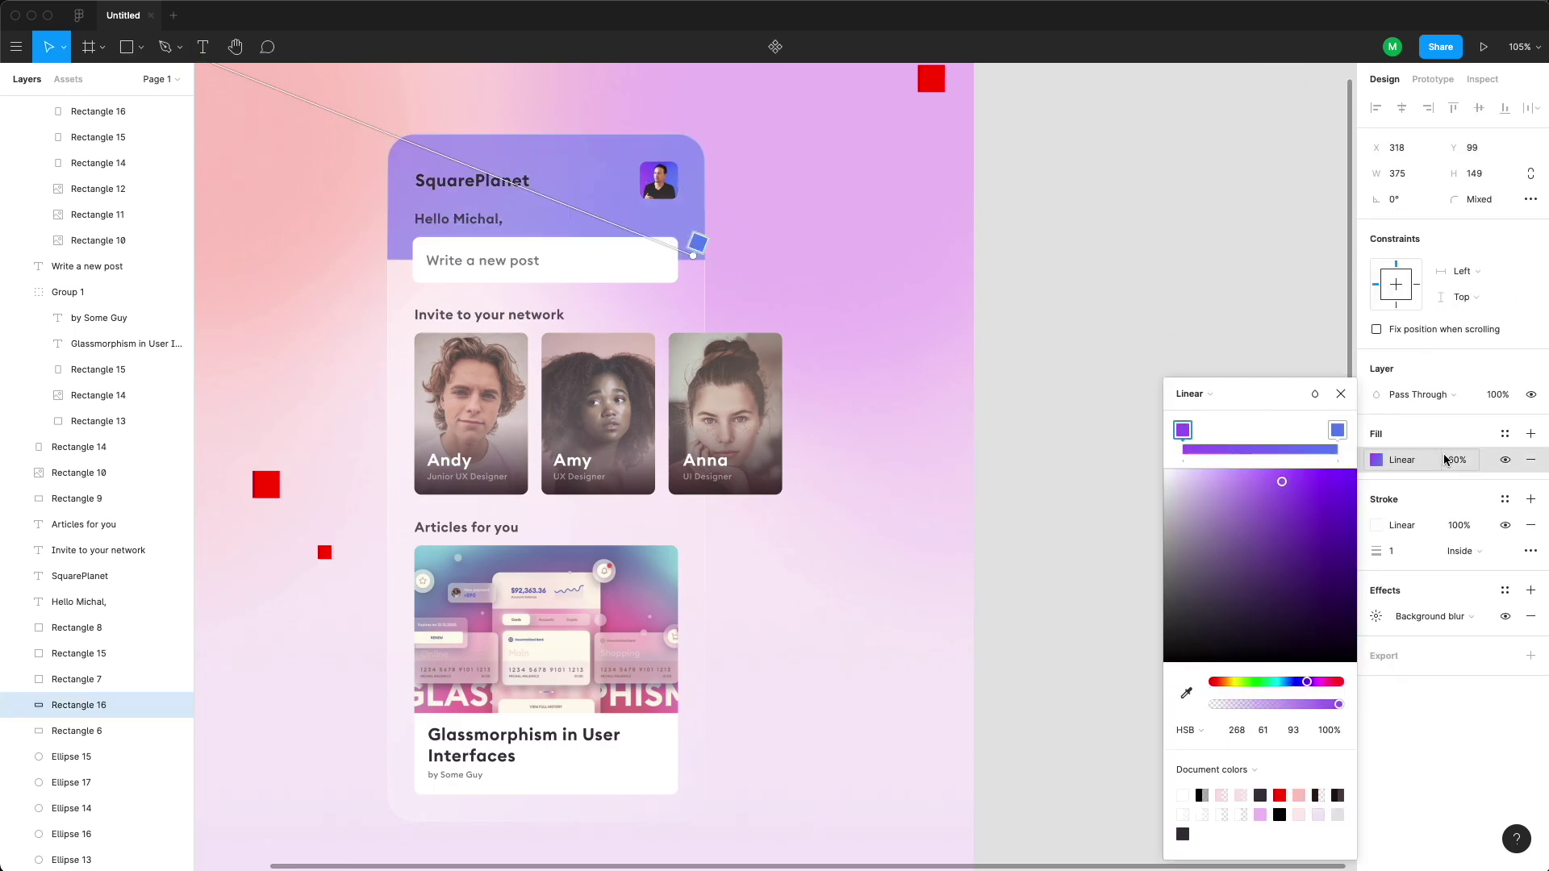
- Set the header's fill opacity to 100% and remove its background blur and stroke
left_click(1455, 461)
type("100")
key("Return")
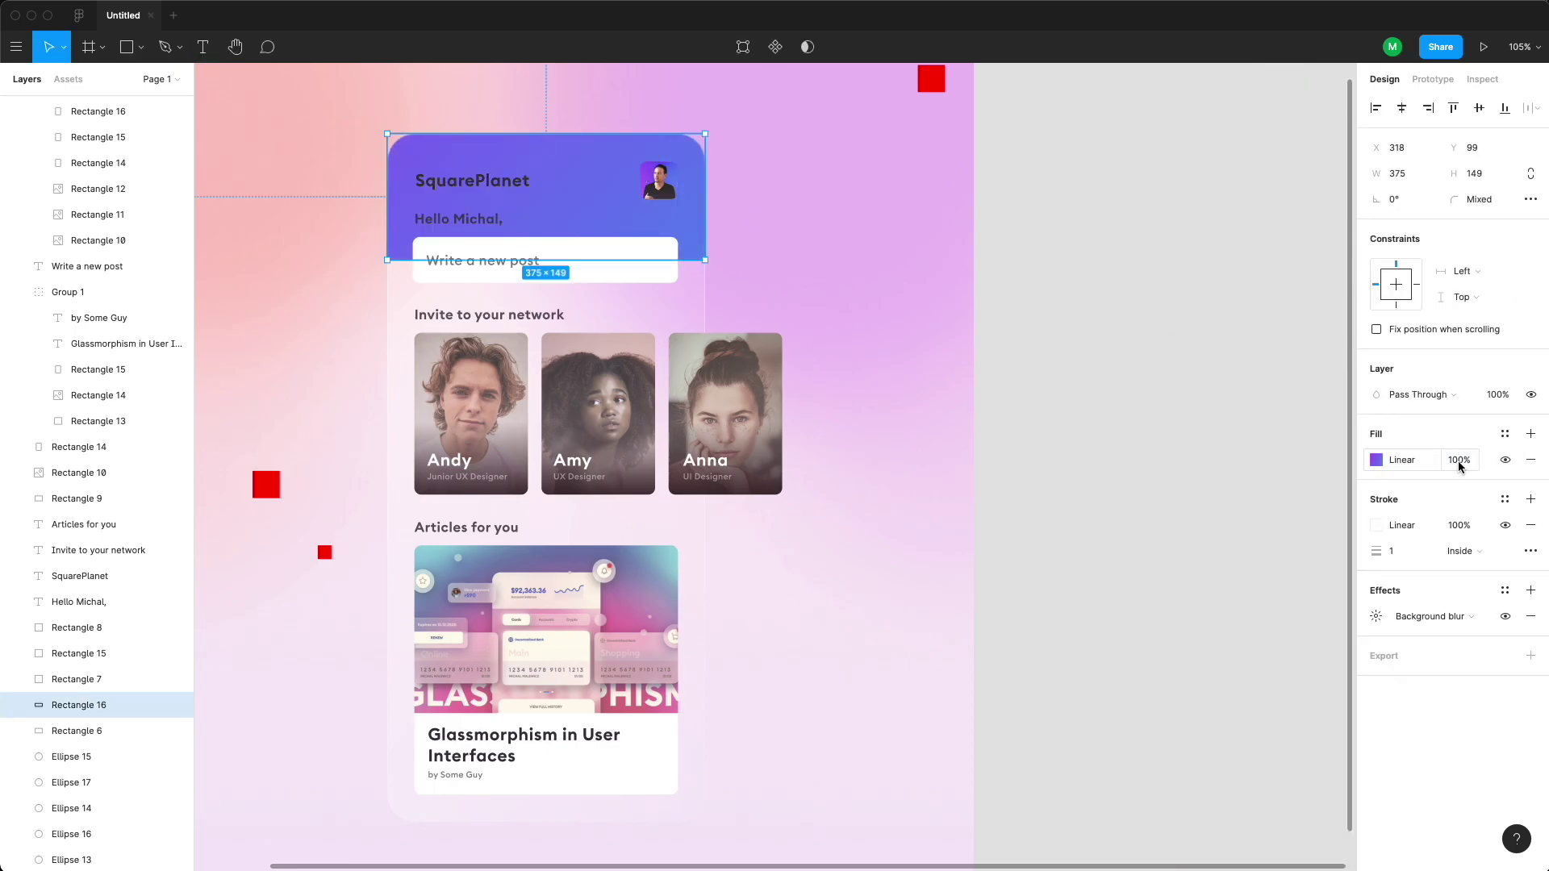
left_click(1530, 617)
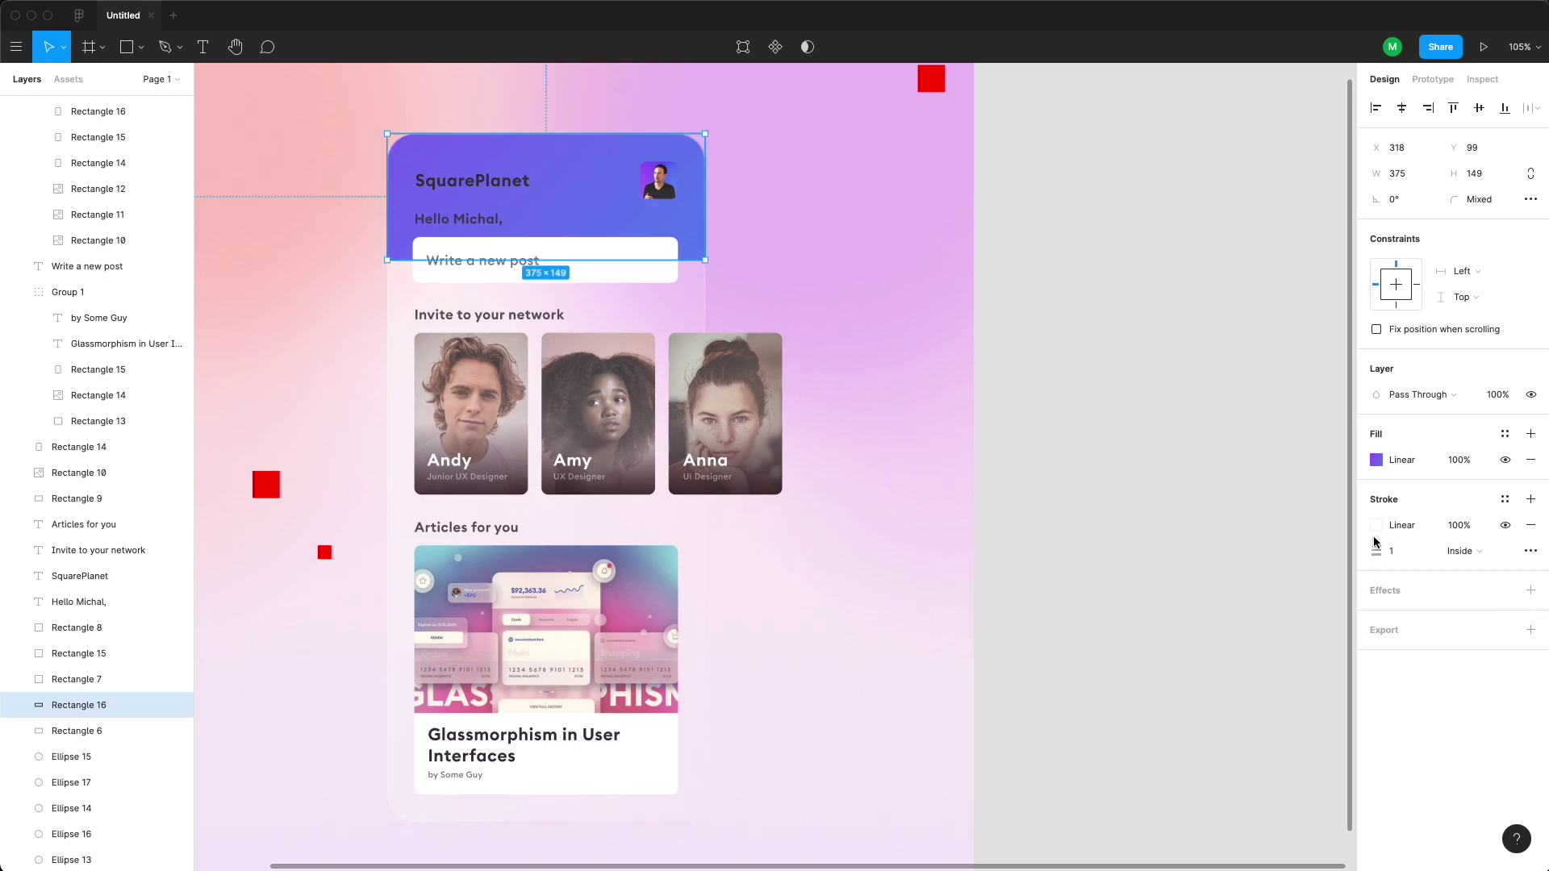
left_click(1529, 526)
- Recolor the greeting and the SquarePlanet title to white (FFFFFF)
left_click(458, 219)
left_click(1376, 636)
left_click_drag(1211, 532, 1106, 443)
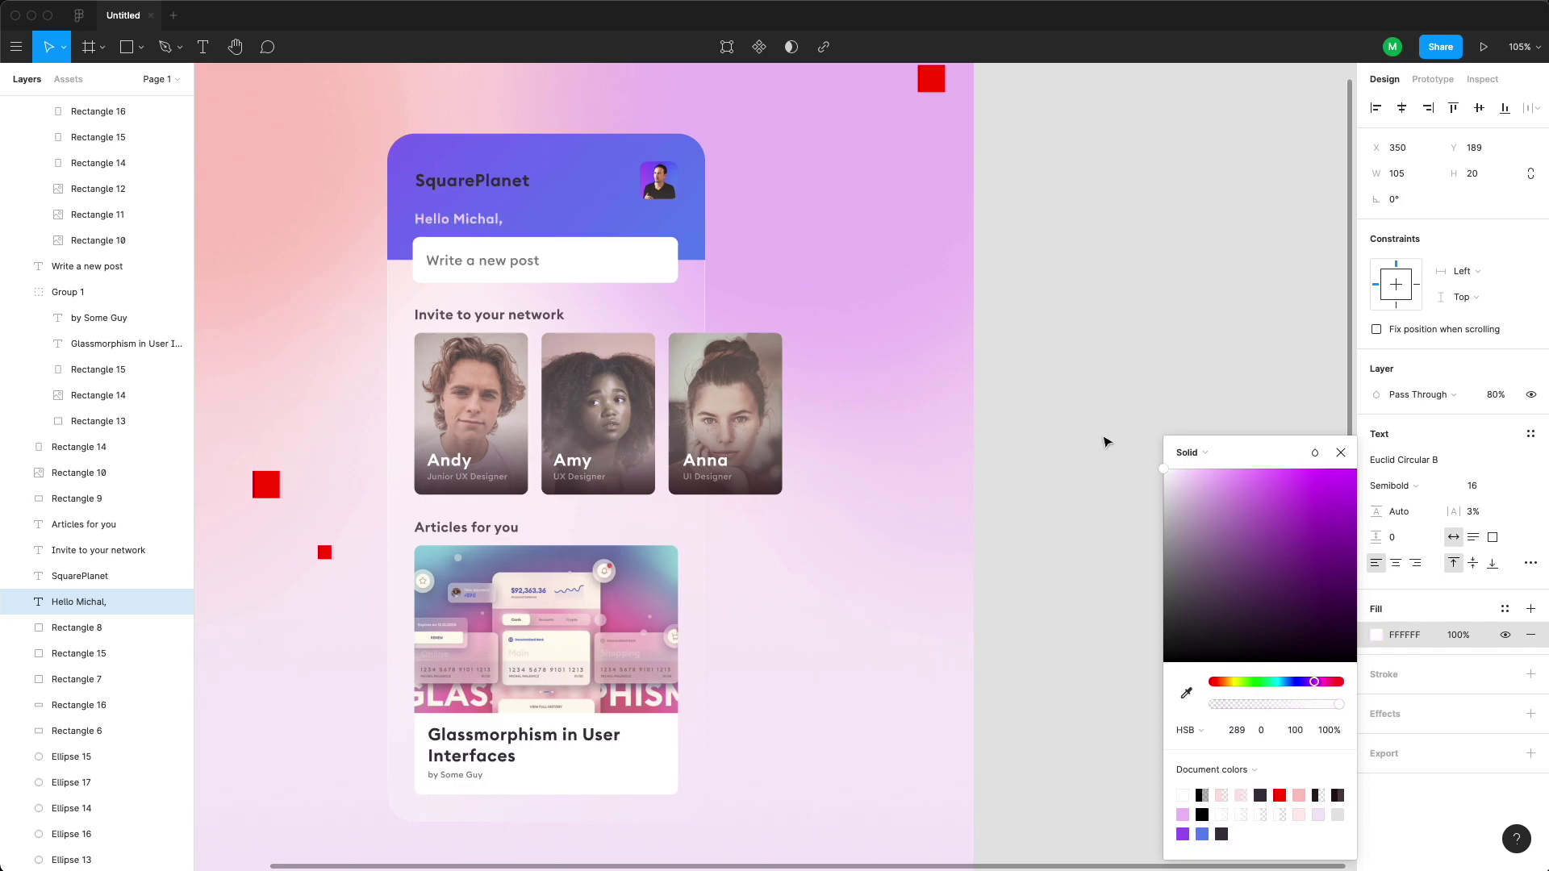
left_click(1107, 443)
left_click(494, 185)
left_click(1376, 636)
left_click_drag(1211, 532, 1145, 452)
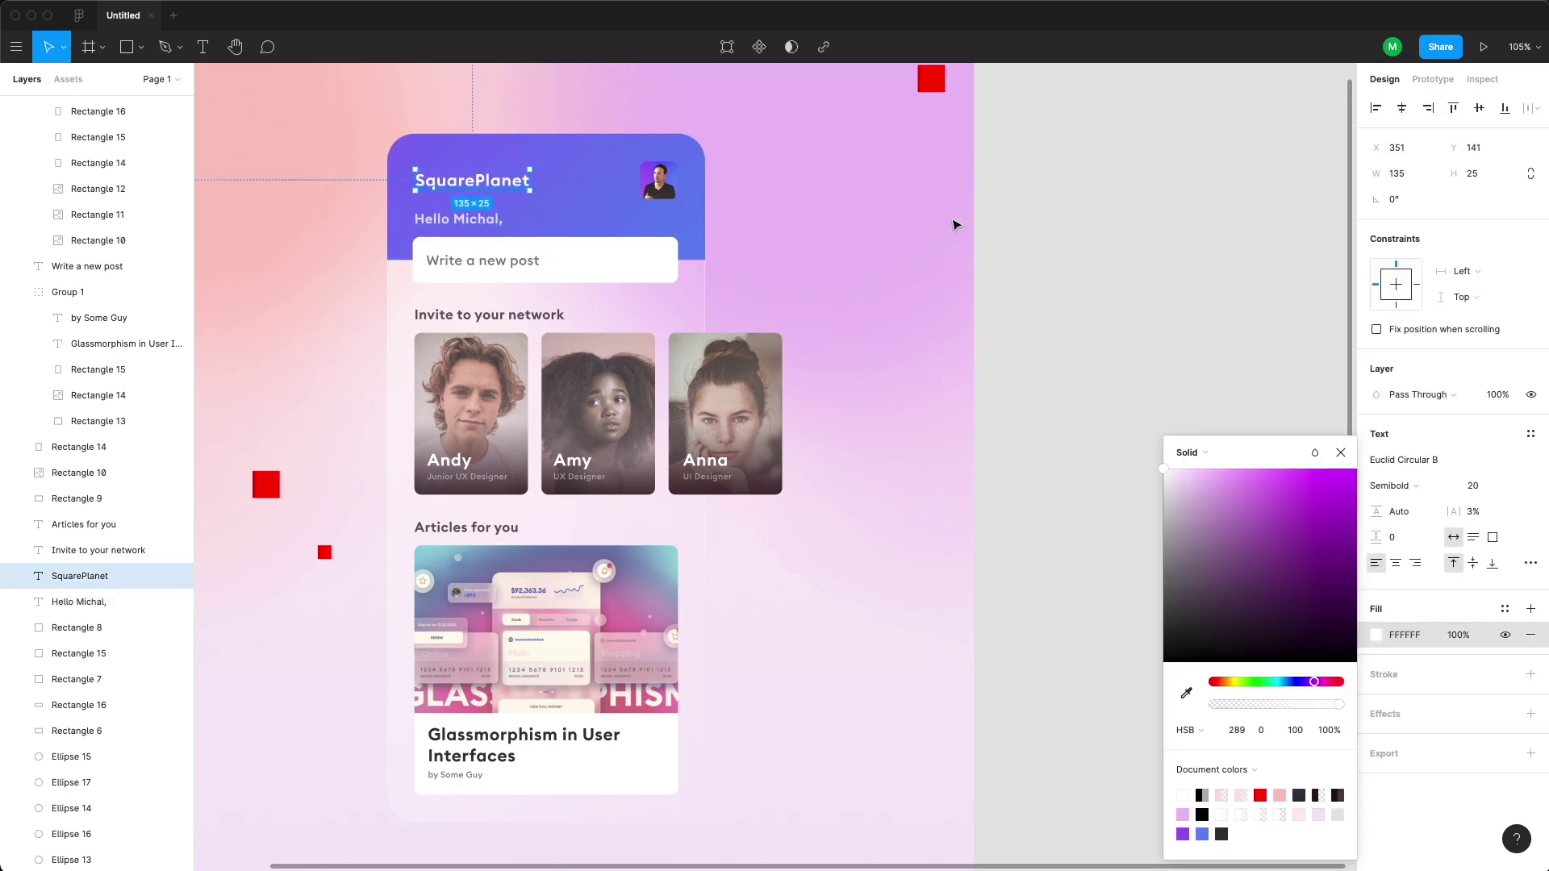
left_click(954, 225)
- Fit the header gradient diagonally across the header, move the purple stop to the middle and start the gradient with magenta
left_click(1124, 471)
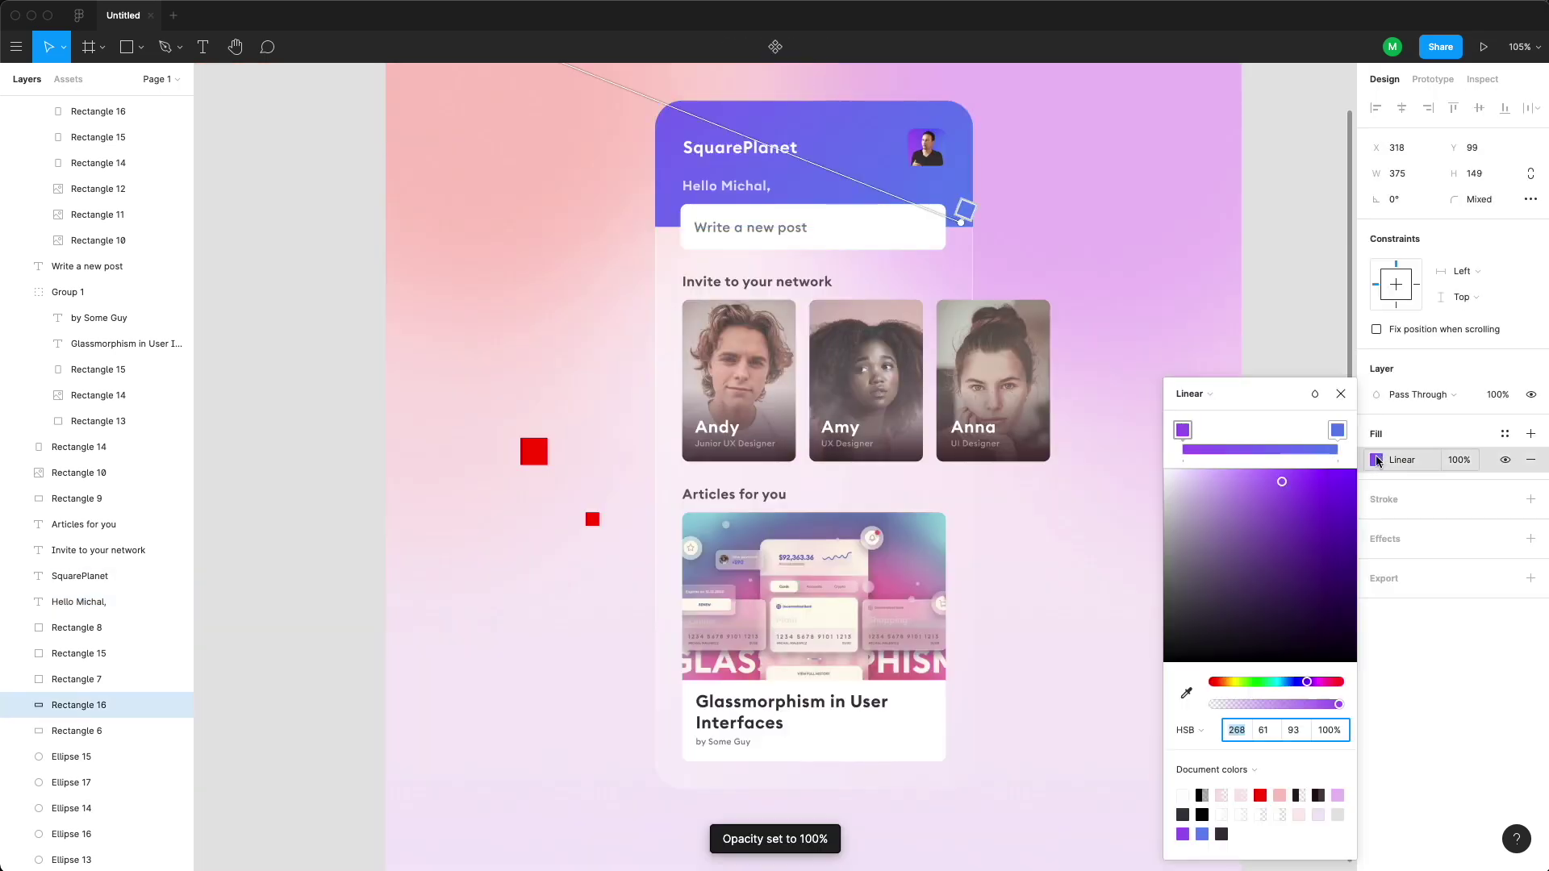
scroll(416, 121, "up", 3)
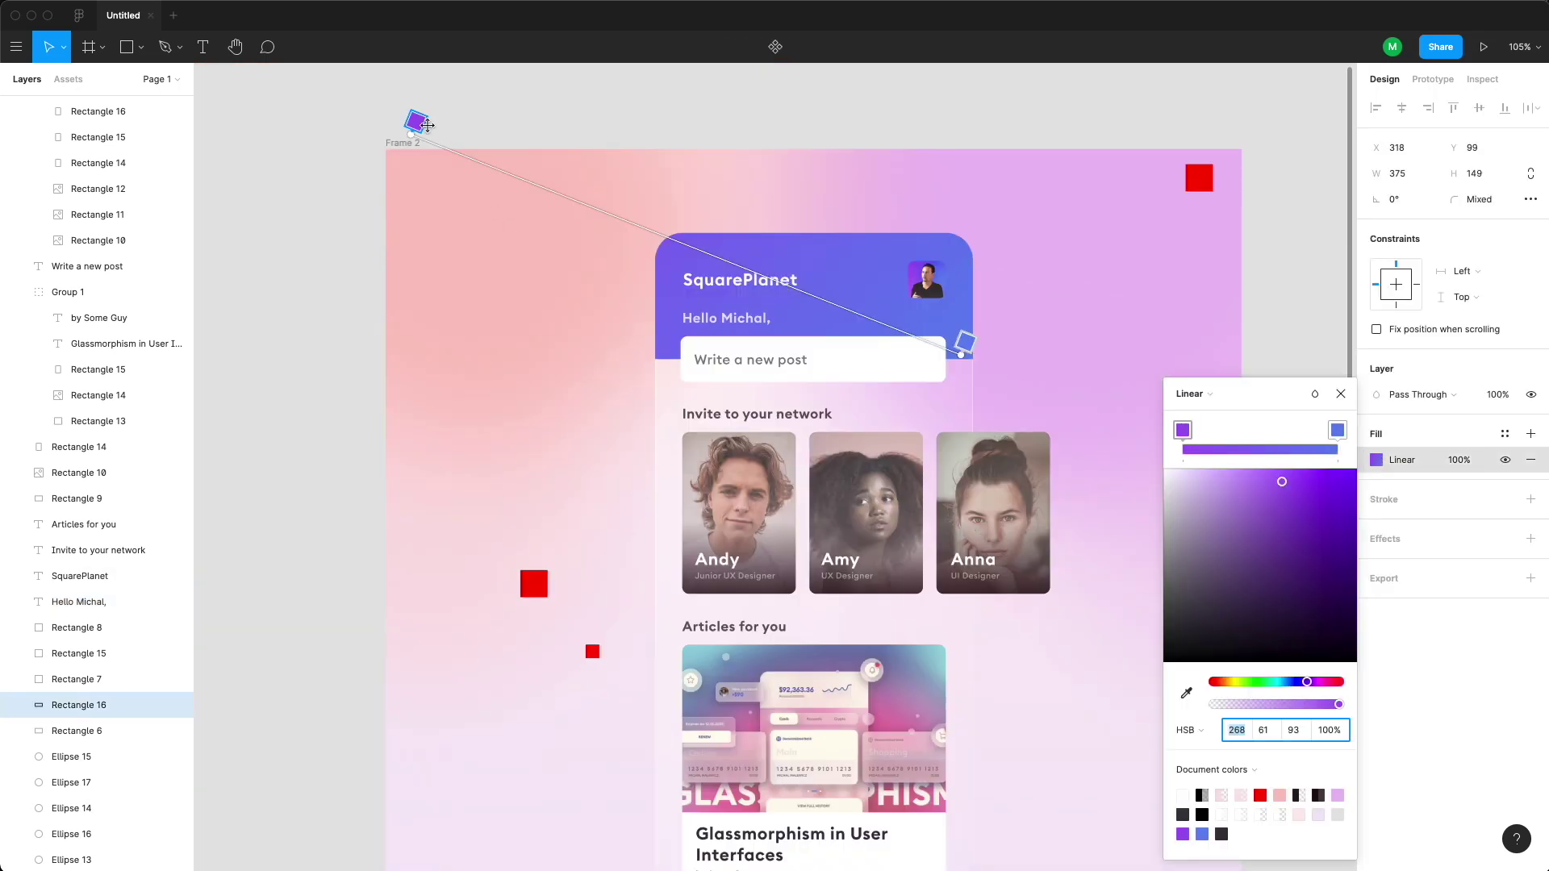
left_click_drag(410, 137, 651, 247)
left_click_drag(961, 355, 973, 359)
left_click(813, 299)
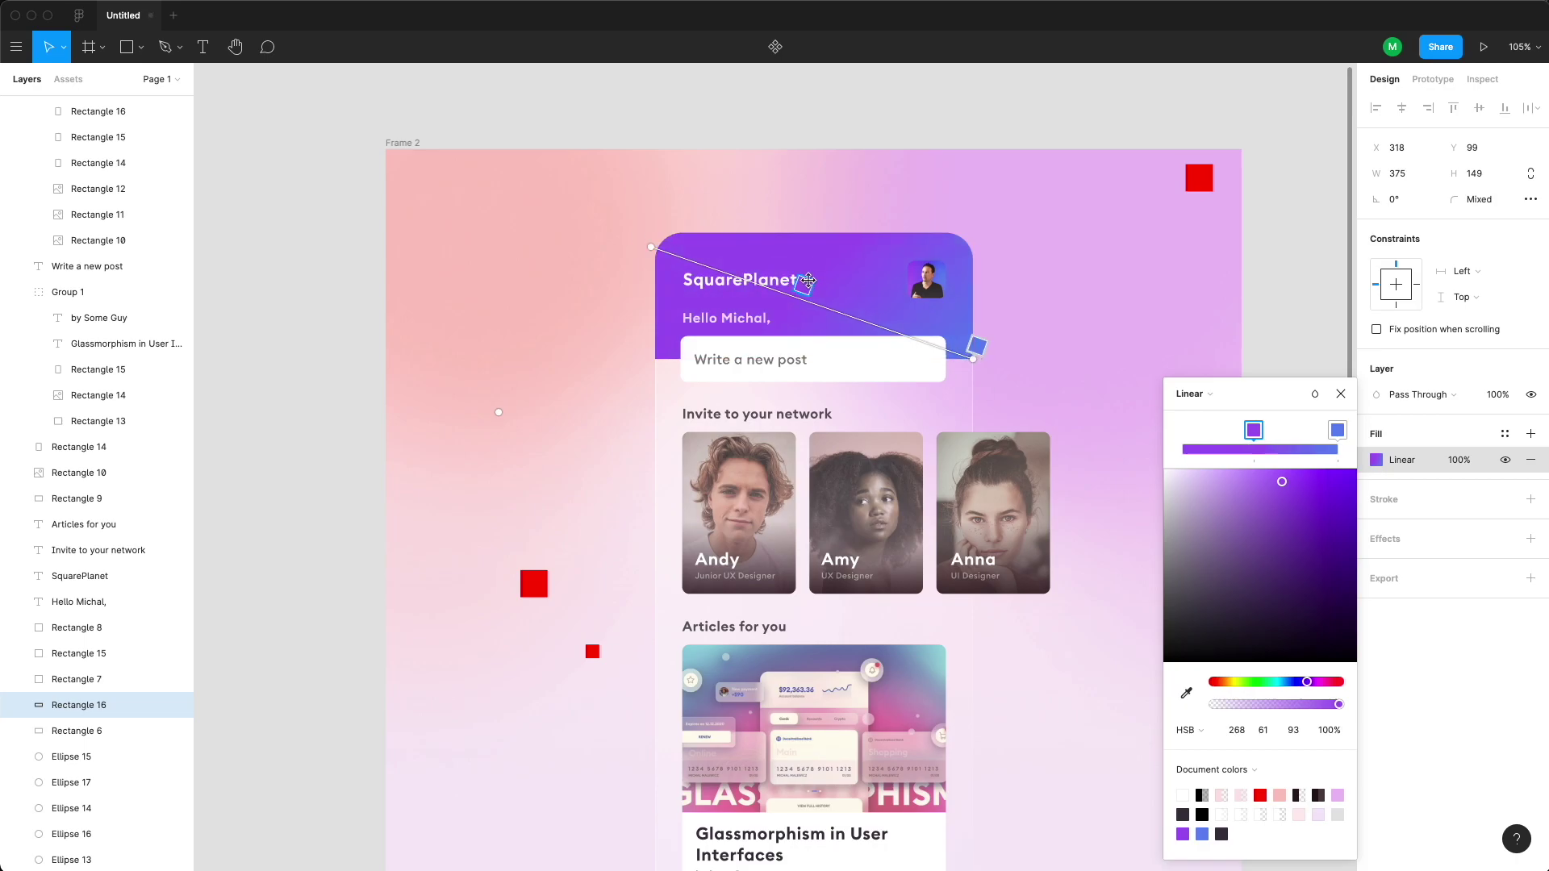
- Try a drop shadow in dark blue 3D4E8C on the tint overlay covering the profile picture
left_click(936, 284)
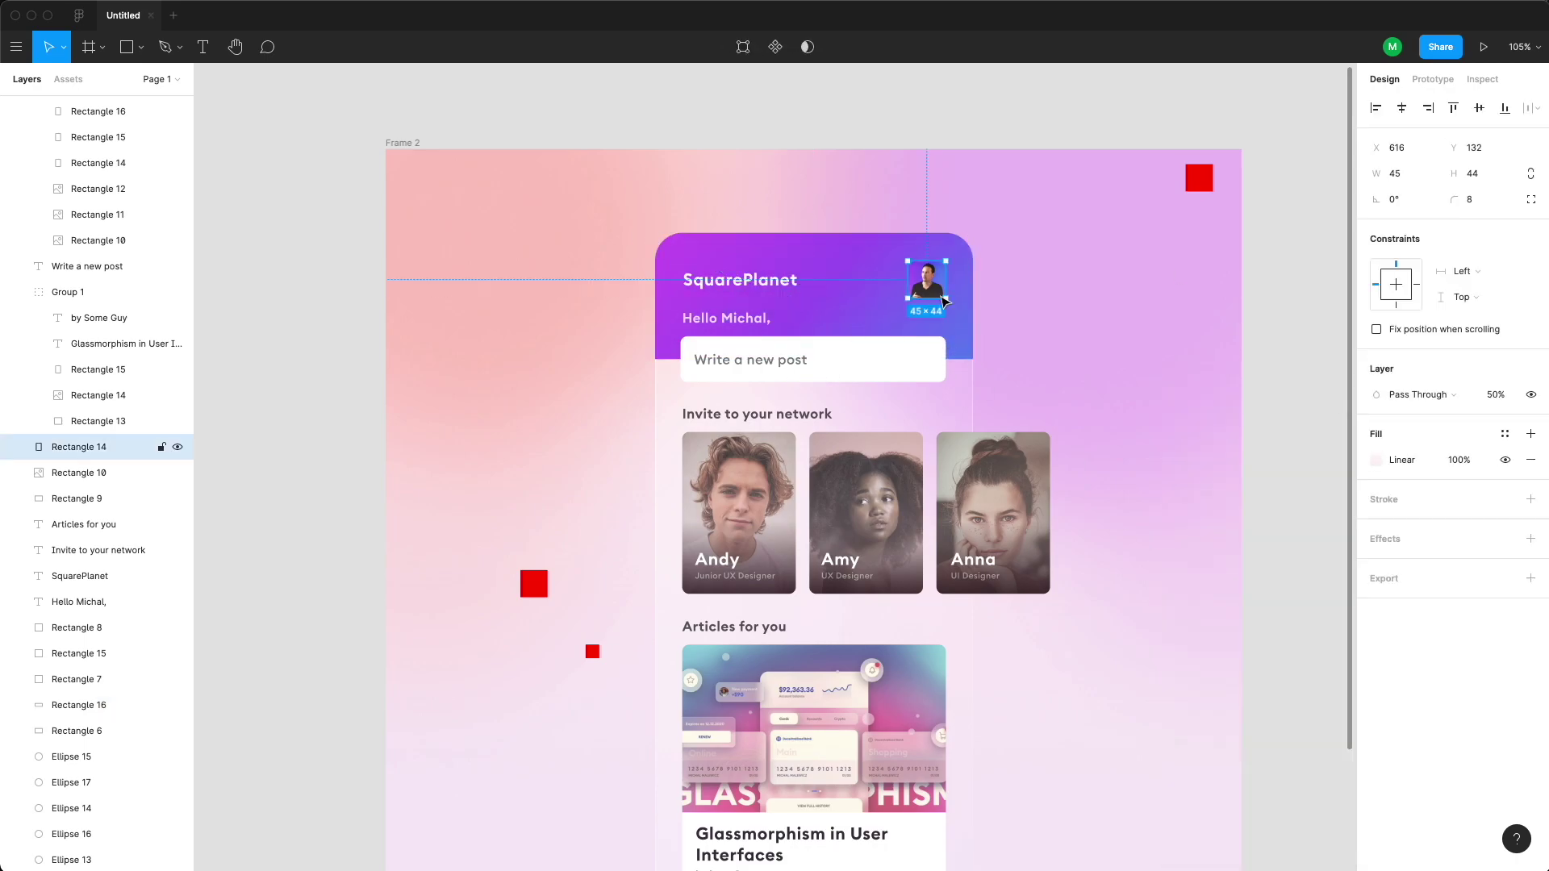
left_click(1530, 539)
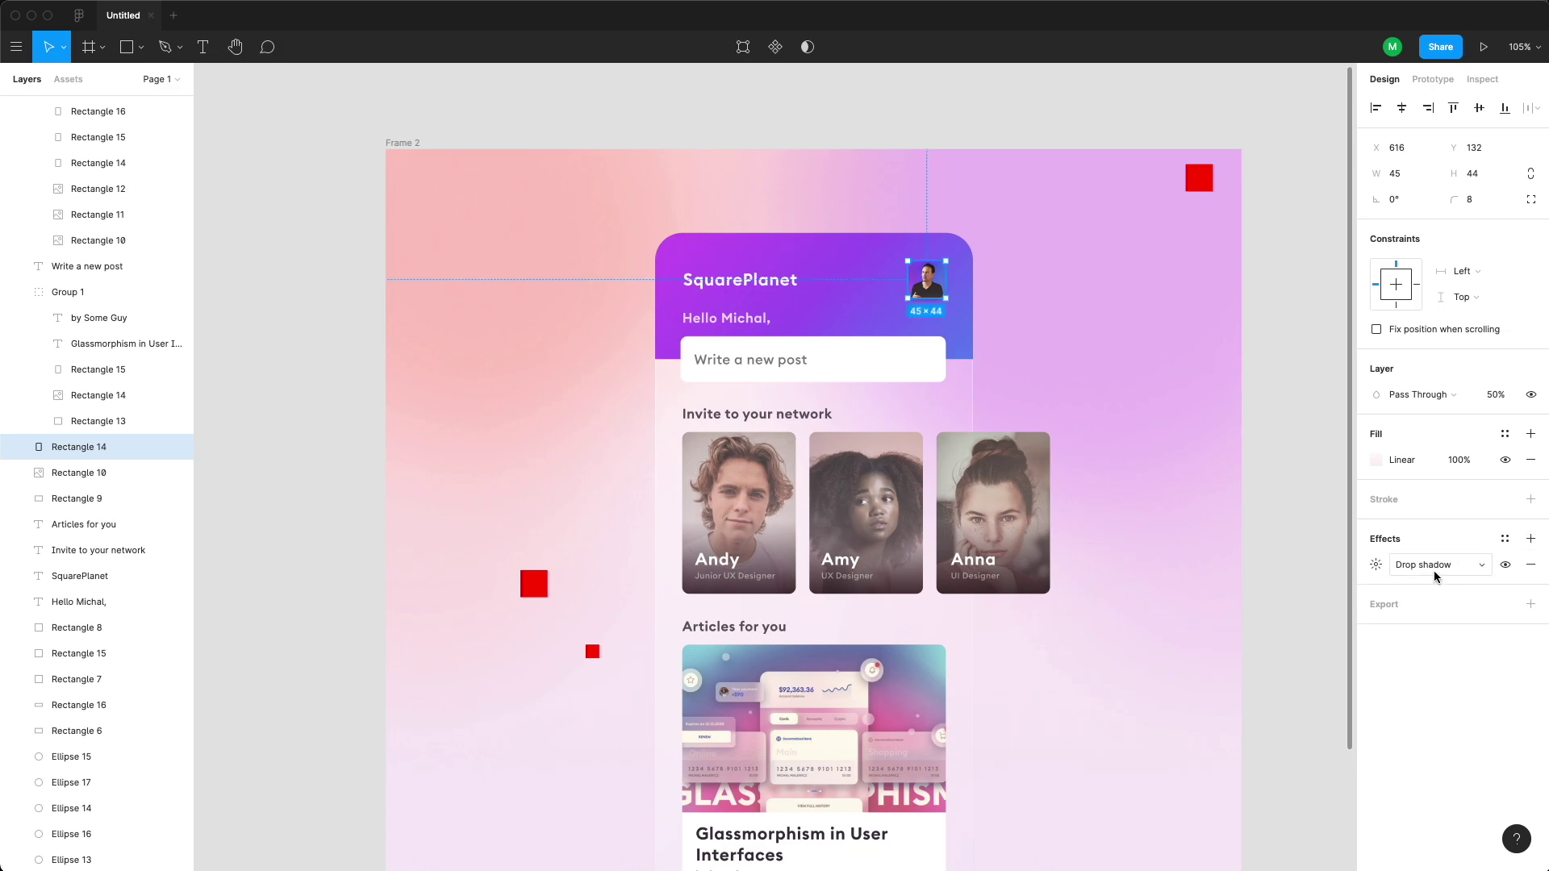
left_click(1377, 565)
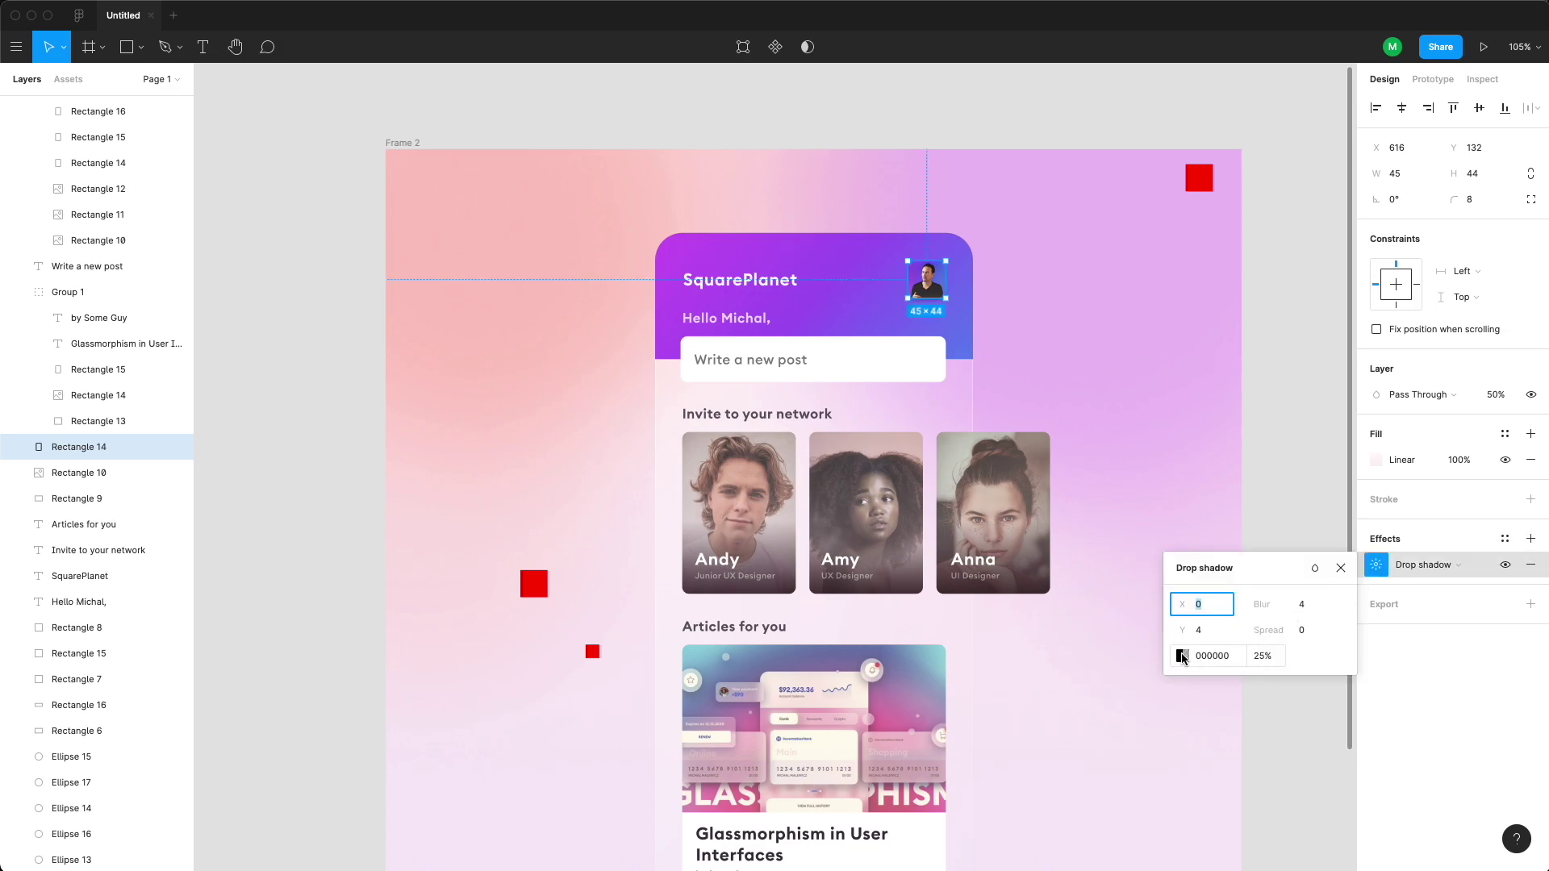
left_click(1182, 655)
left_click(993, 694)
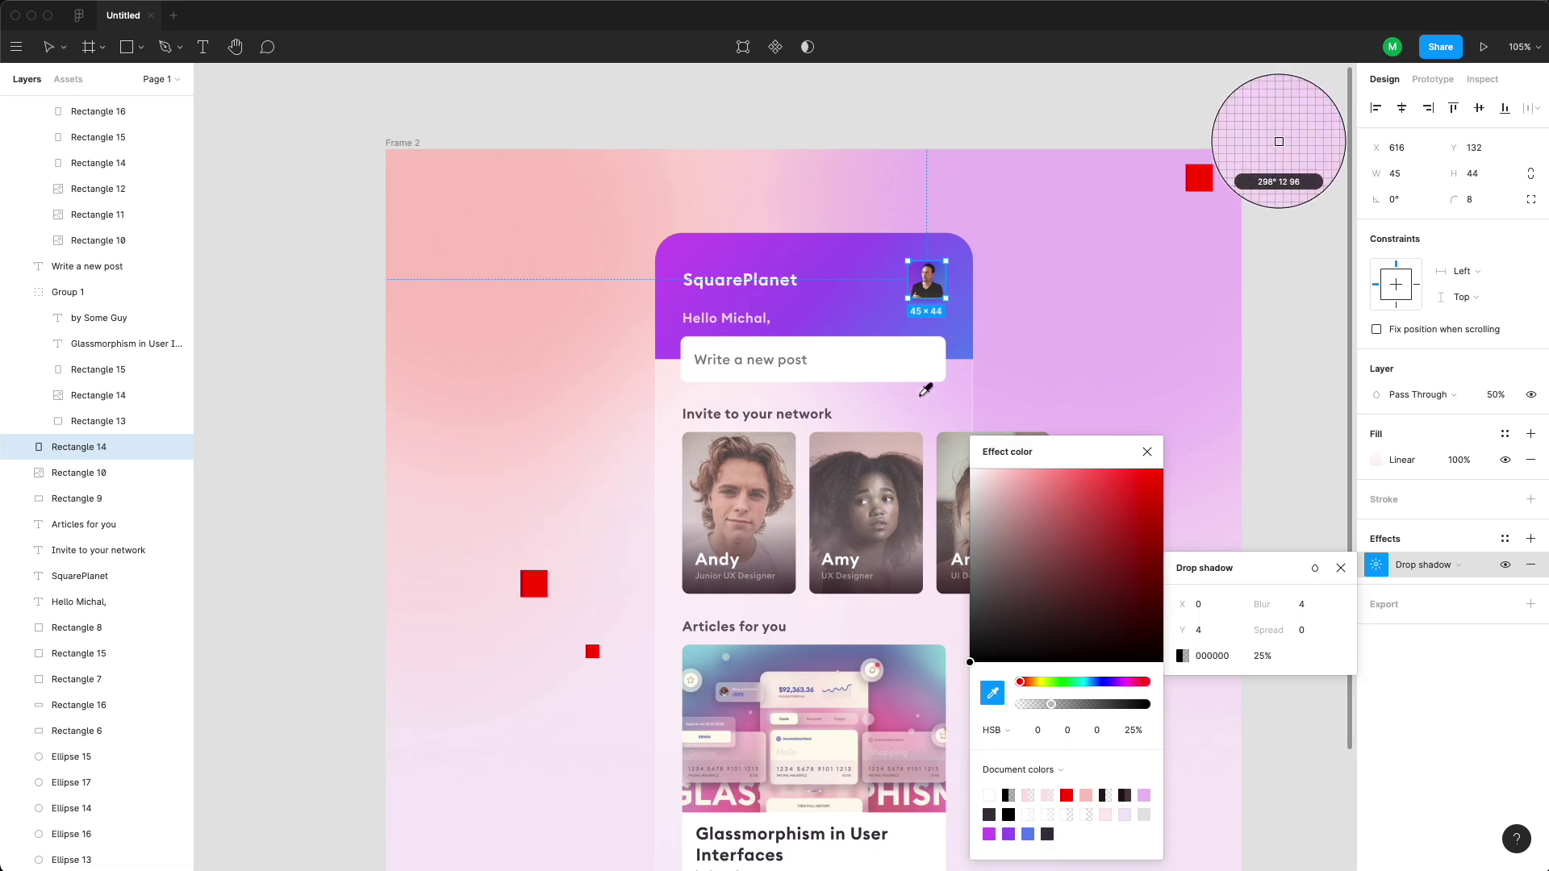
left_click(968, 351)
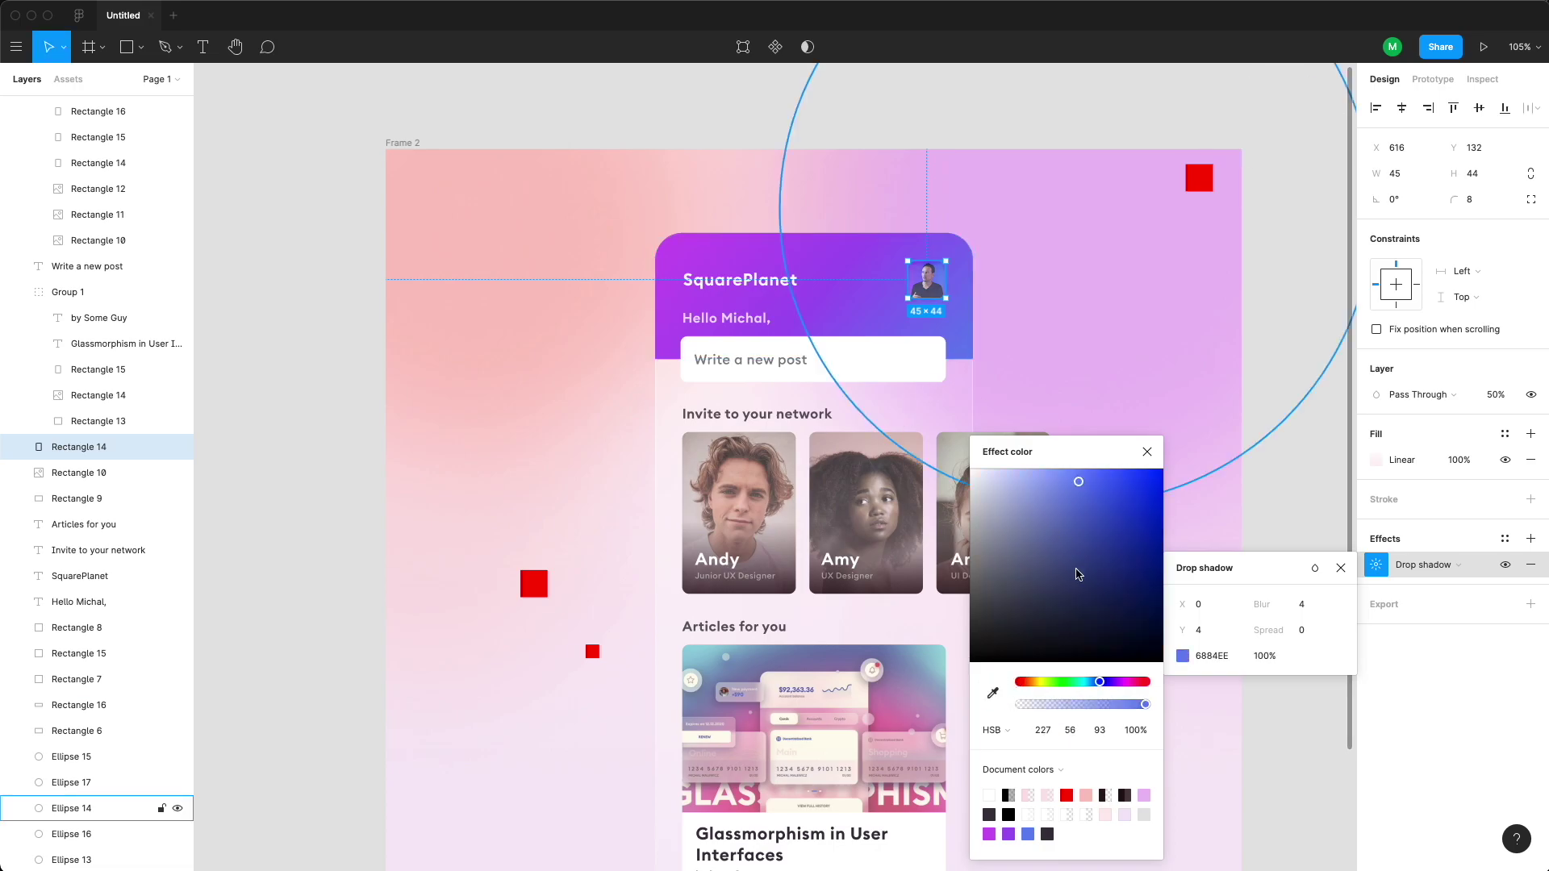
left_click(1076, 567)
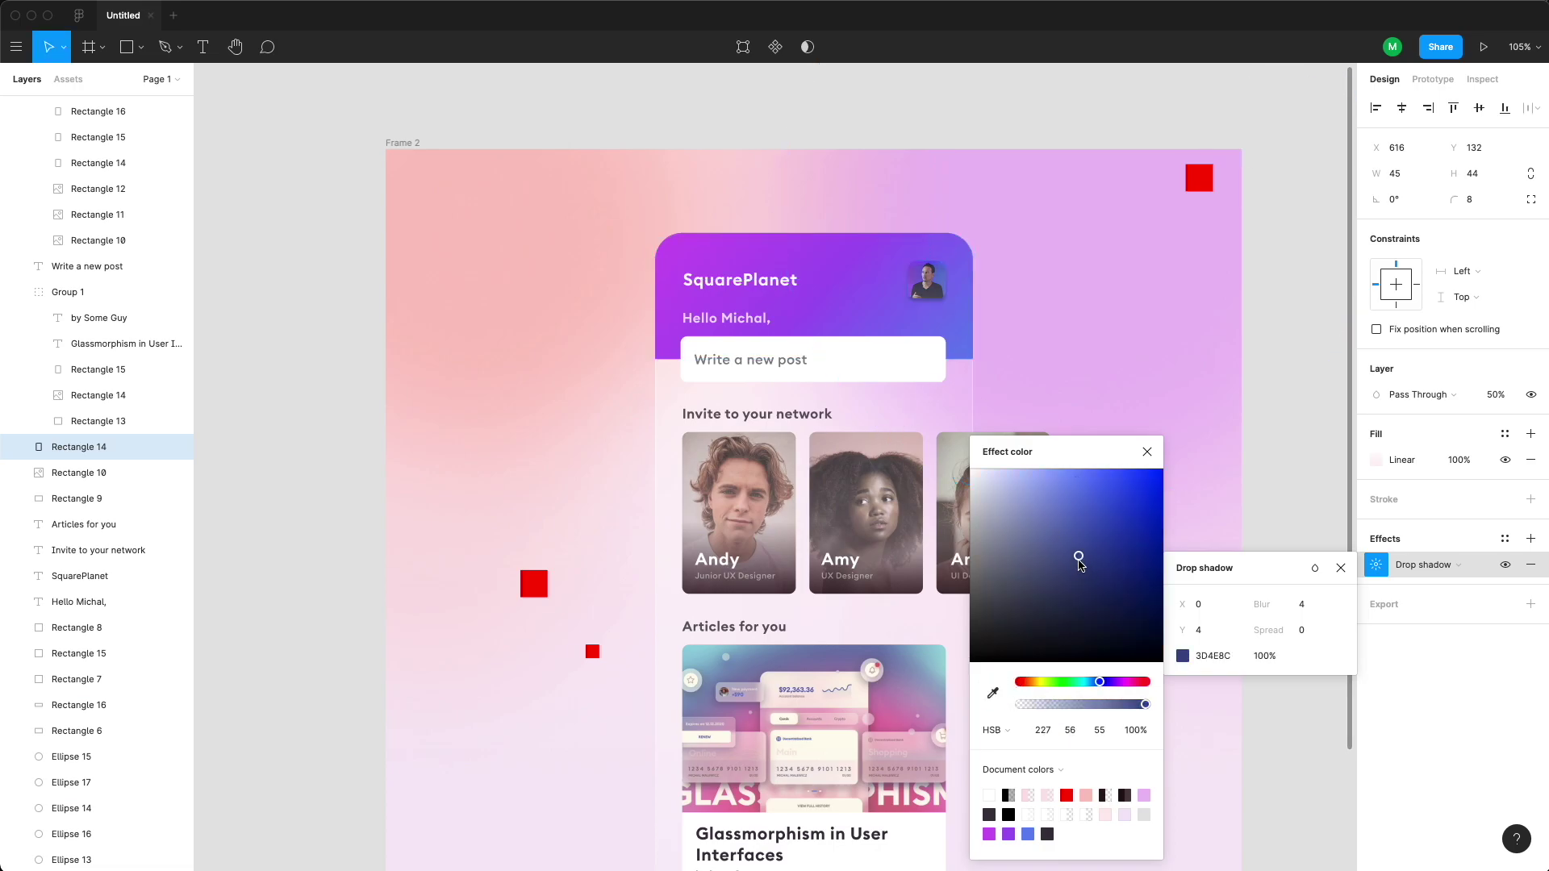
left_click(1166, 425)
- Delete the tint overlay and add a drop shadow to the profile picture, darkening the blue sampled from the header to 4B5CA8
left_click(920, 288)
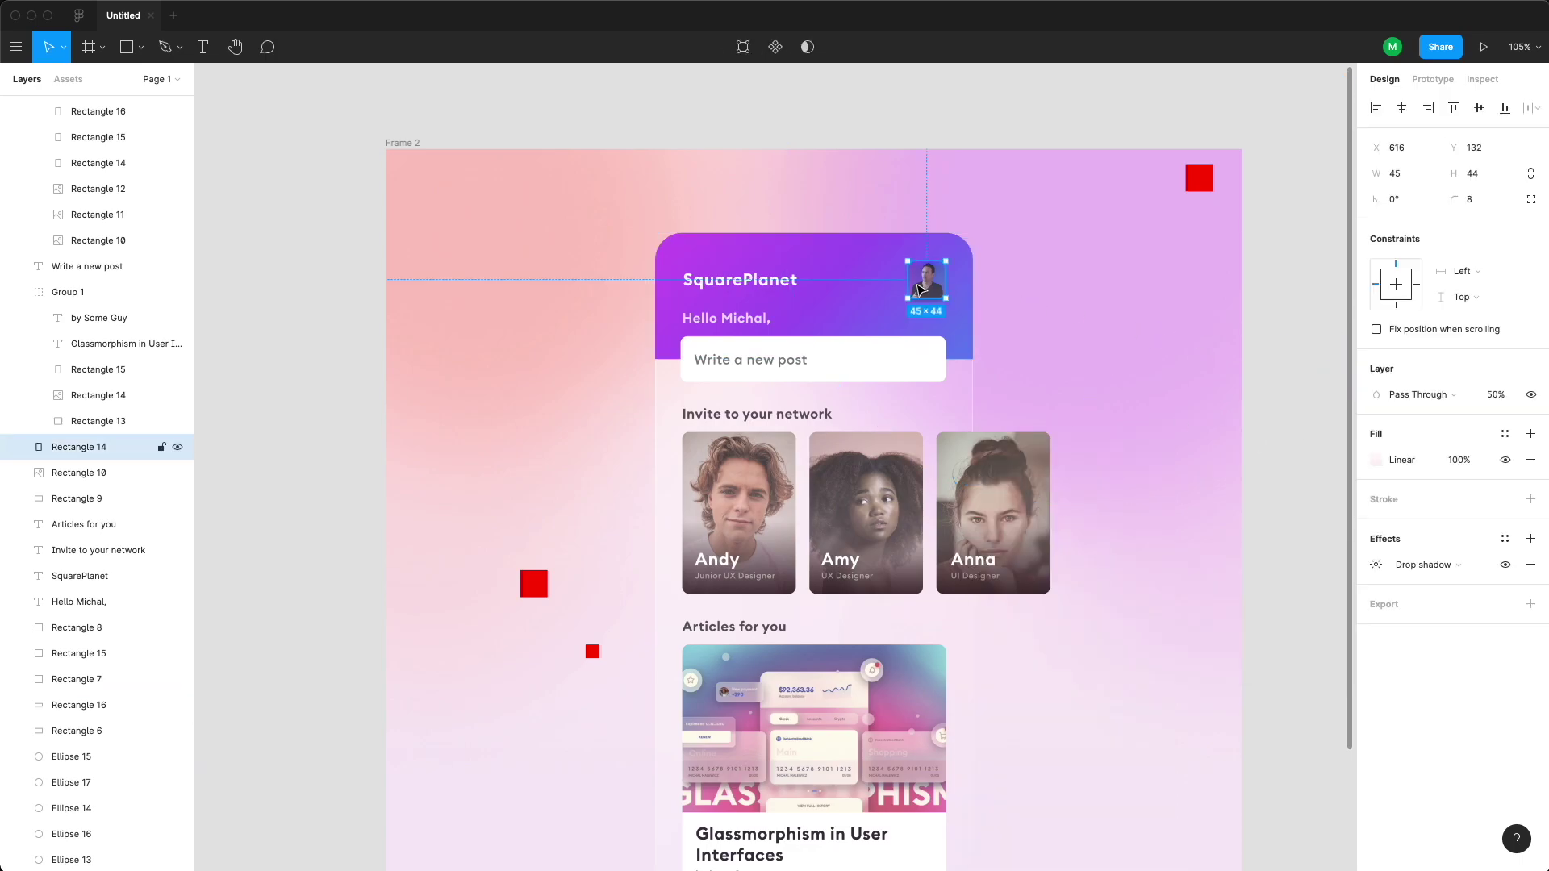
key("Delete")
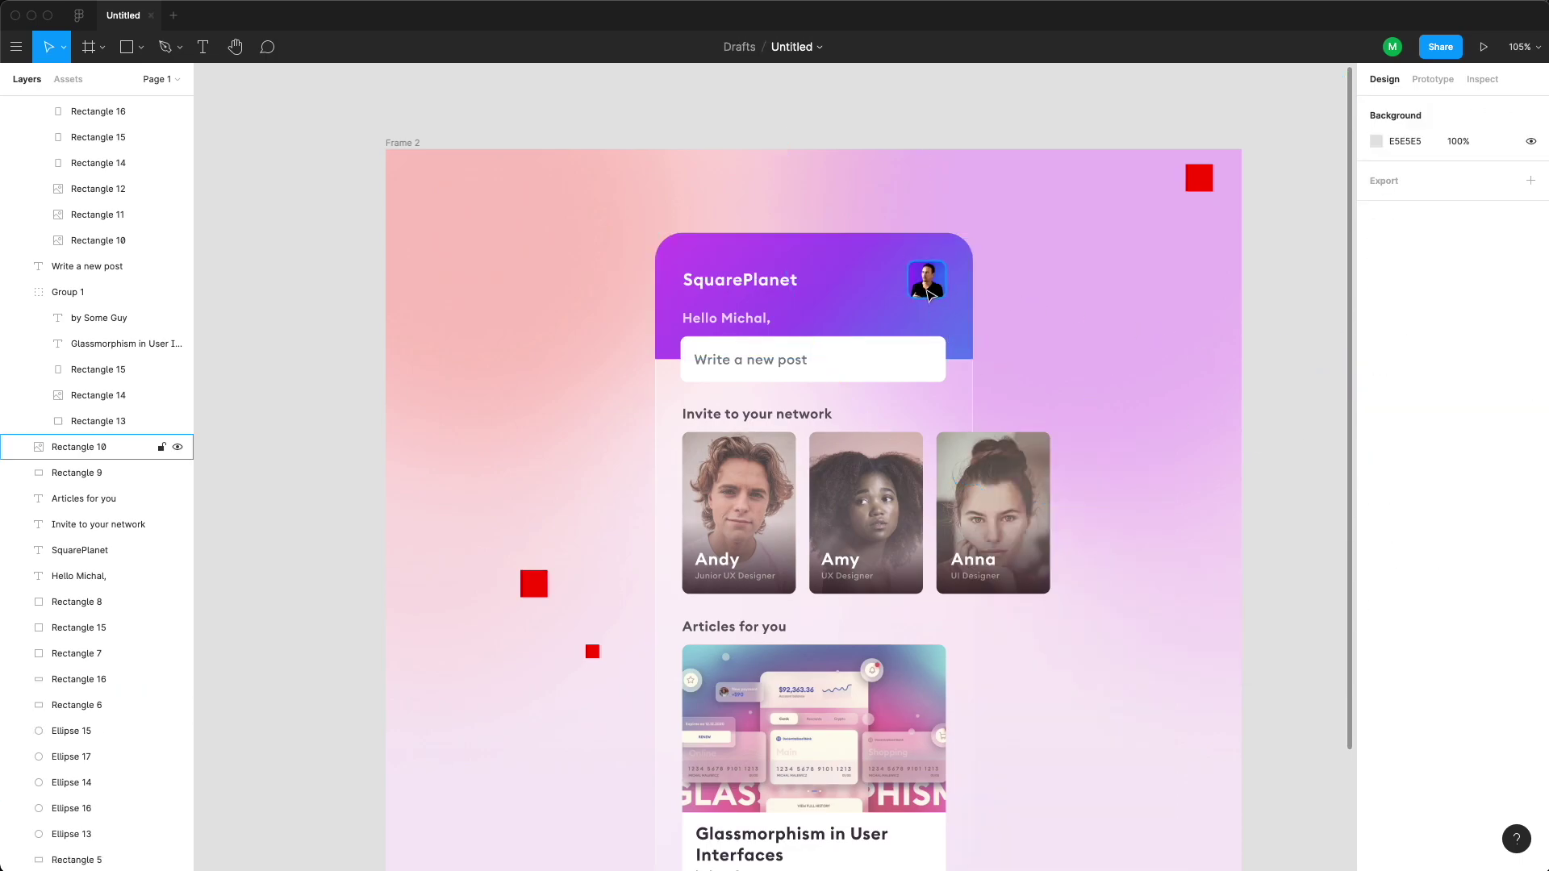
left_click(930, 294)
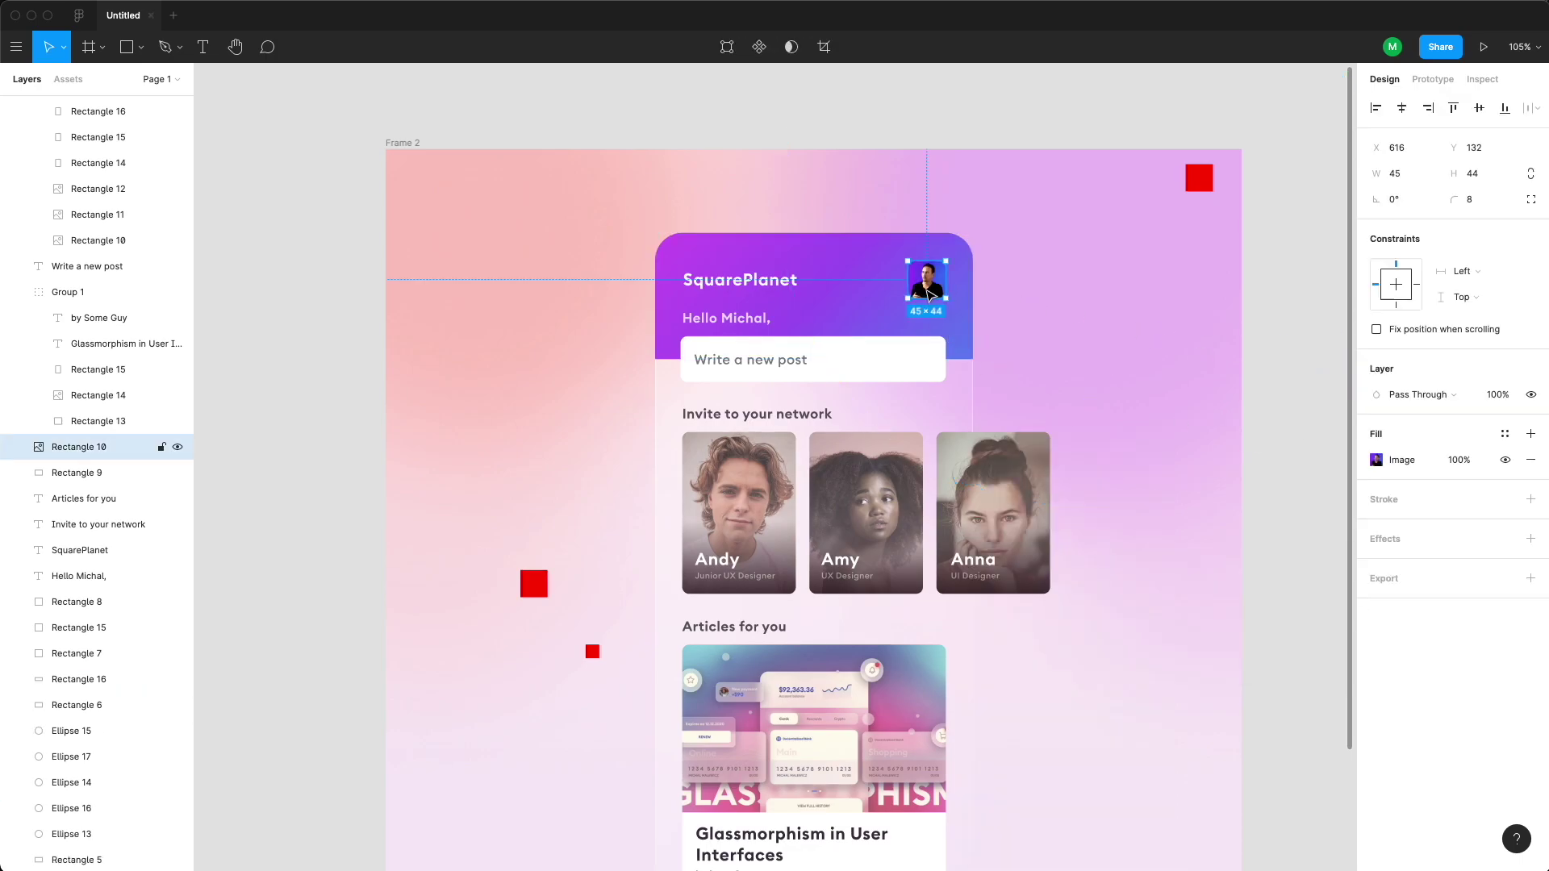
left_click(1531, 539)
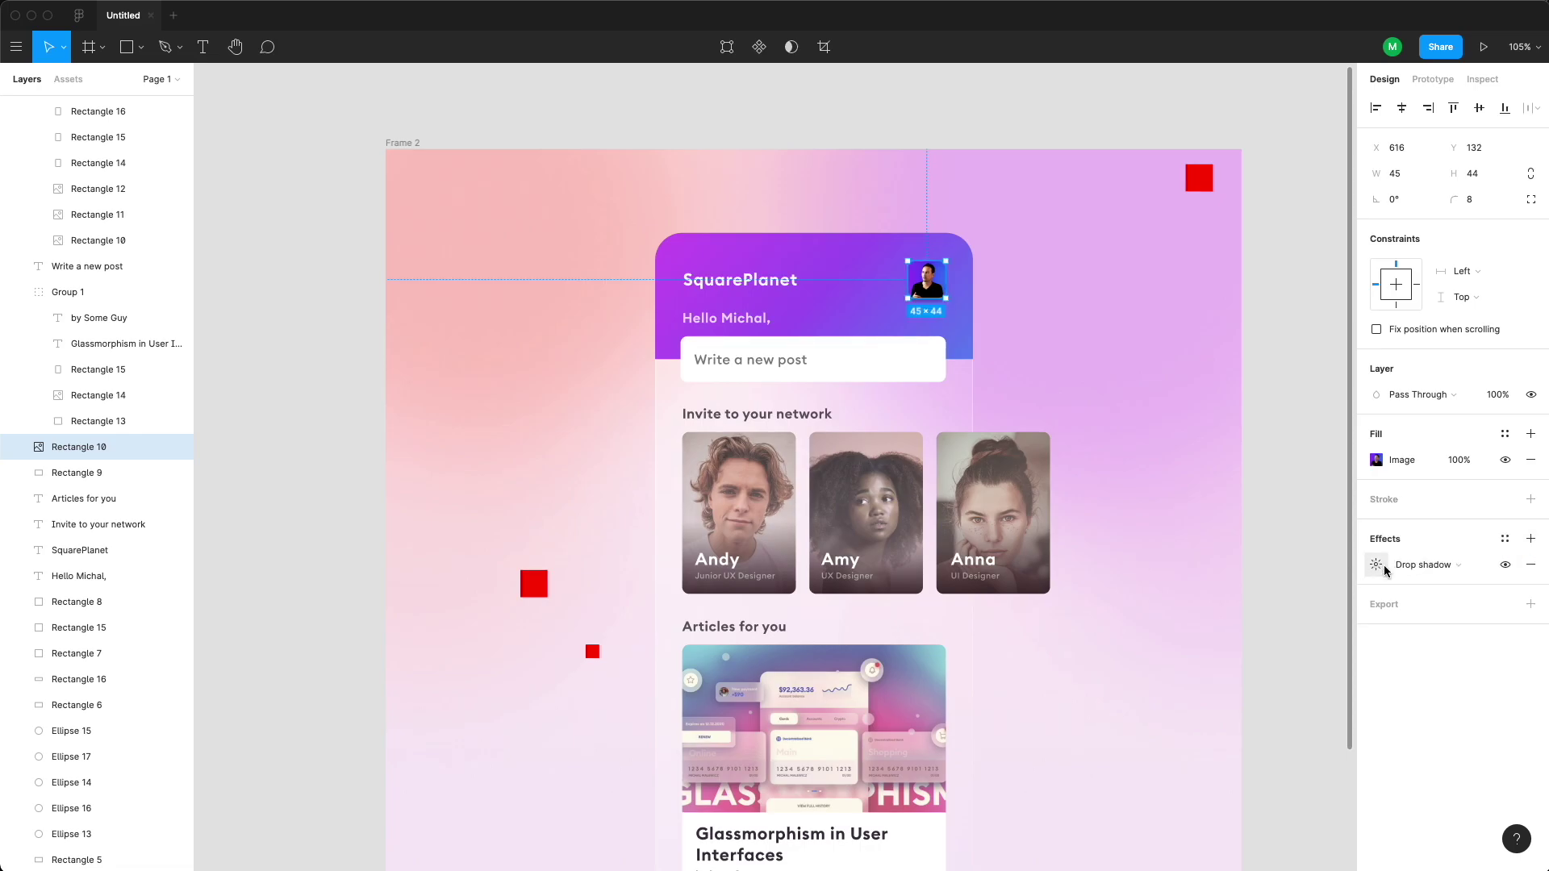
left_click(1384, 568)
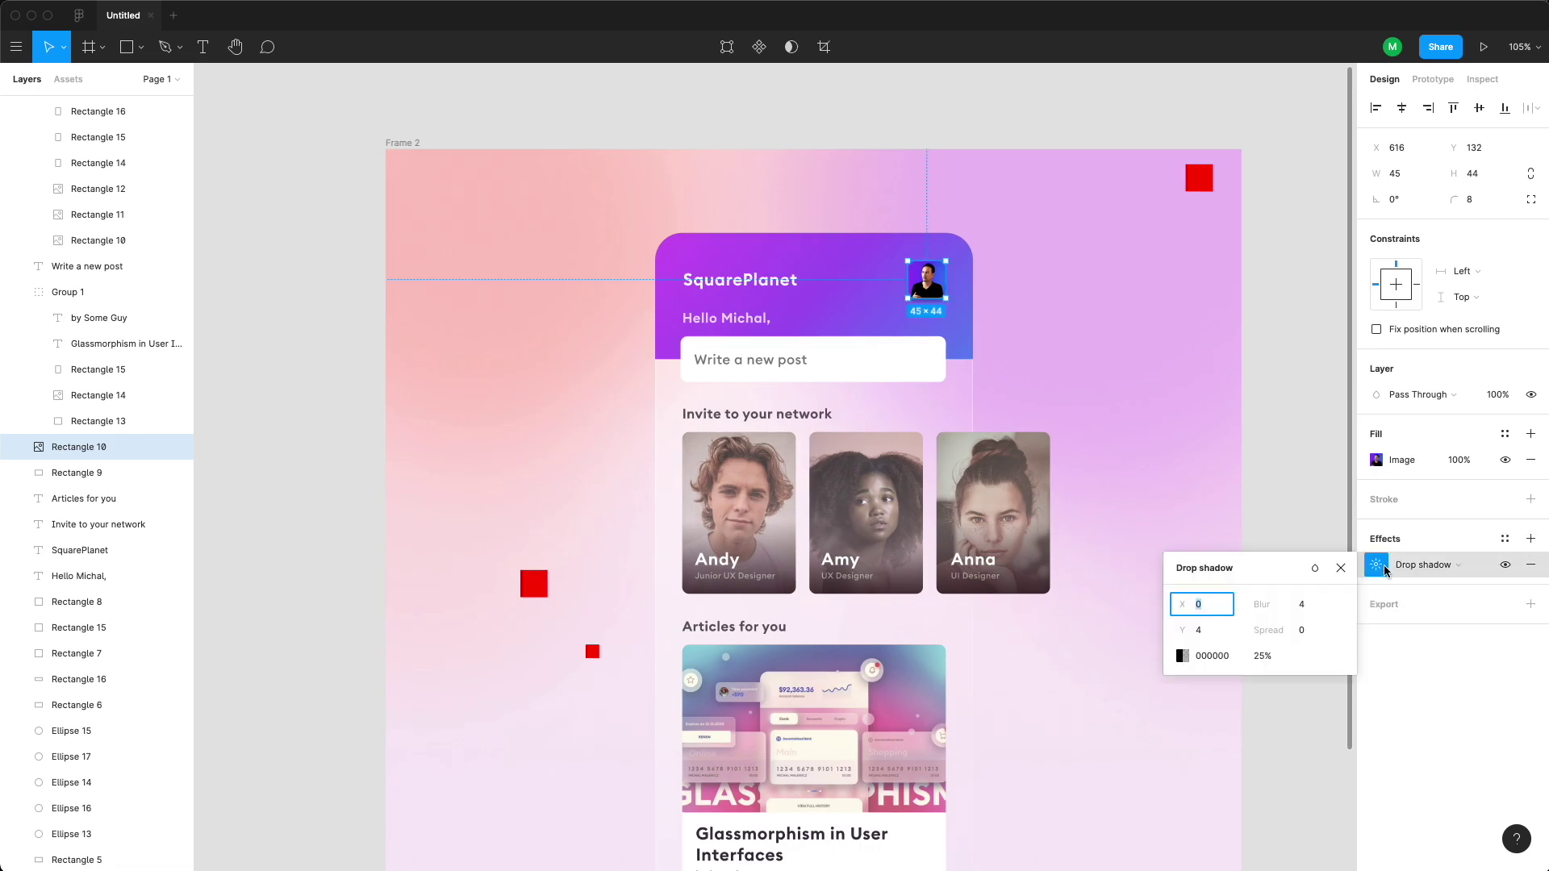
left_click(1183, 656)
left_click(993, 693)
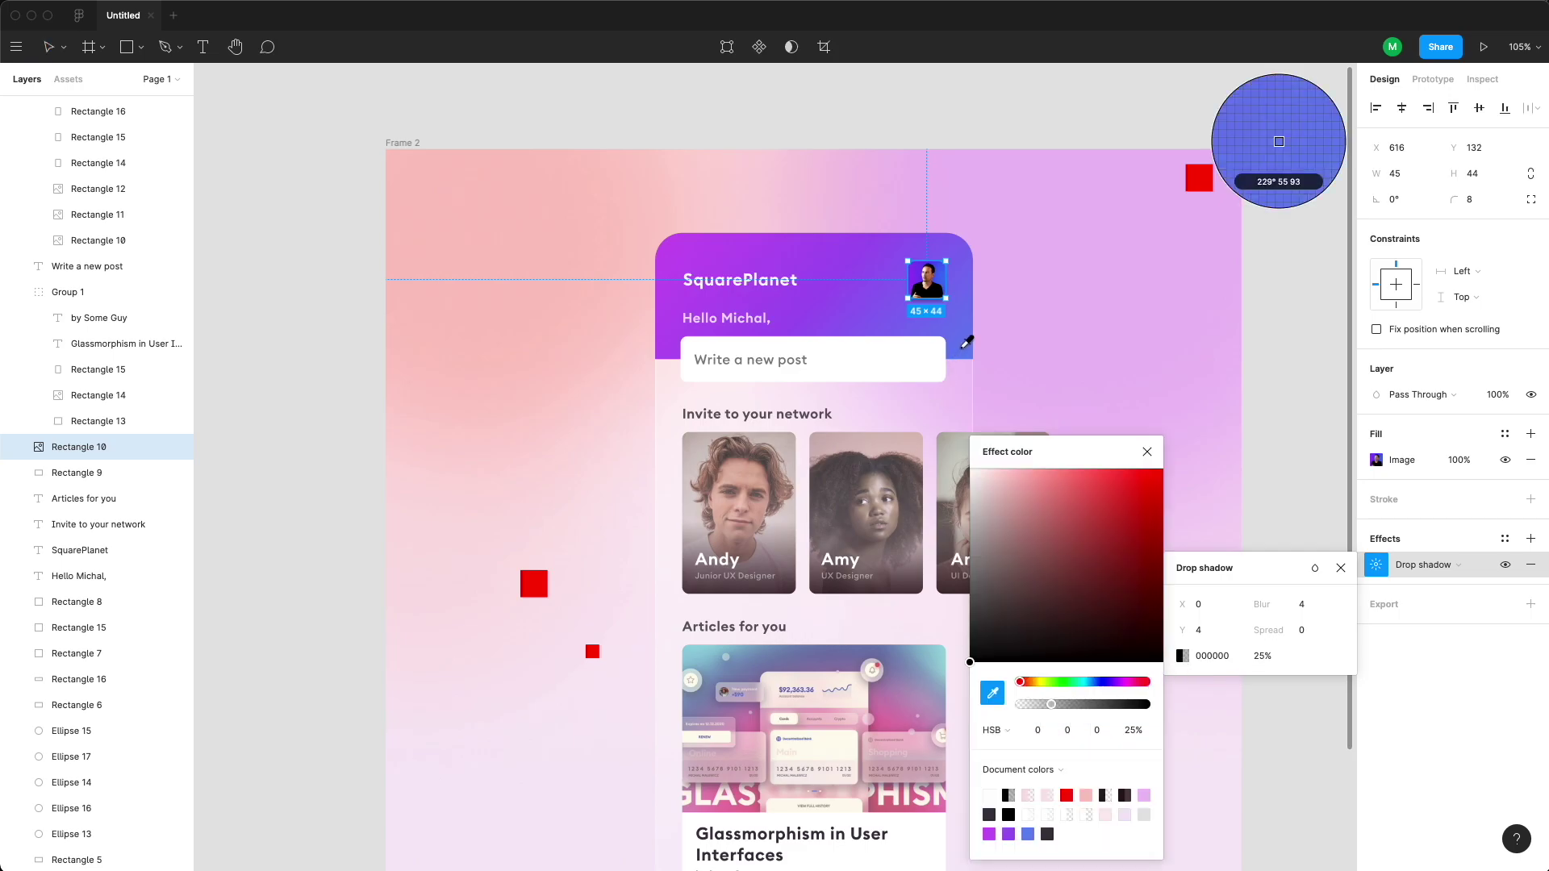
left_click(948, 355)
left_click(1076, 536)
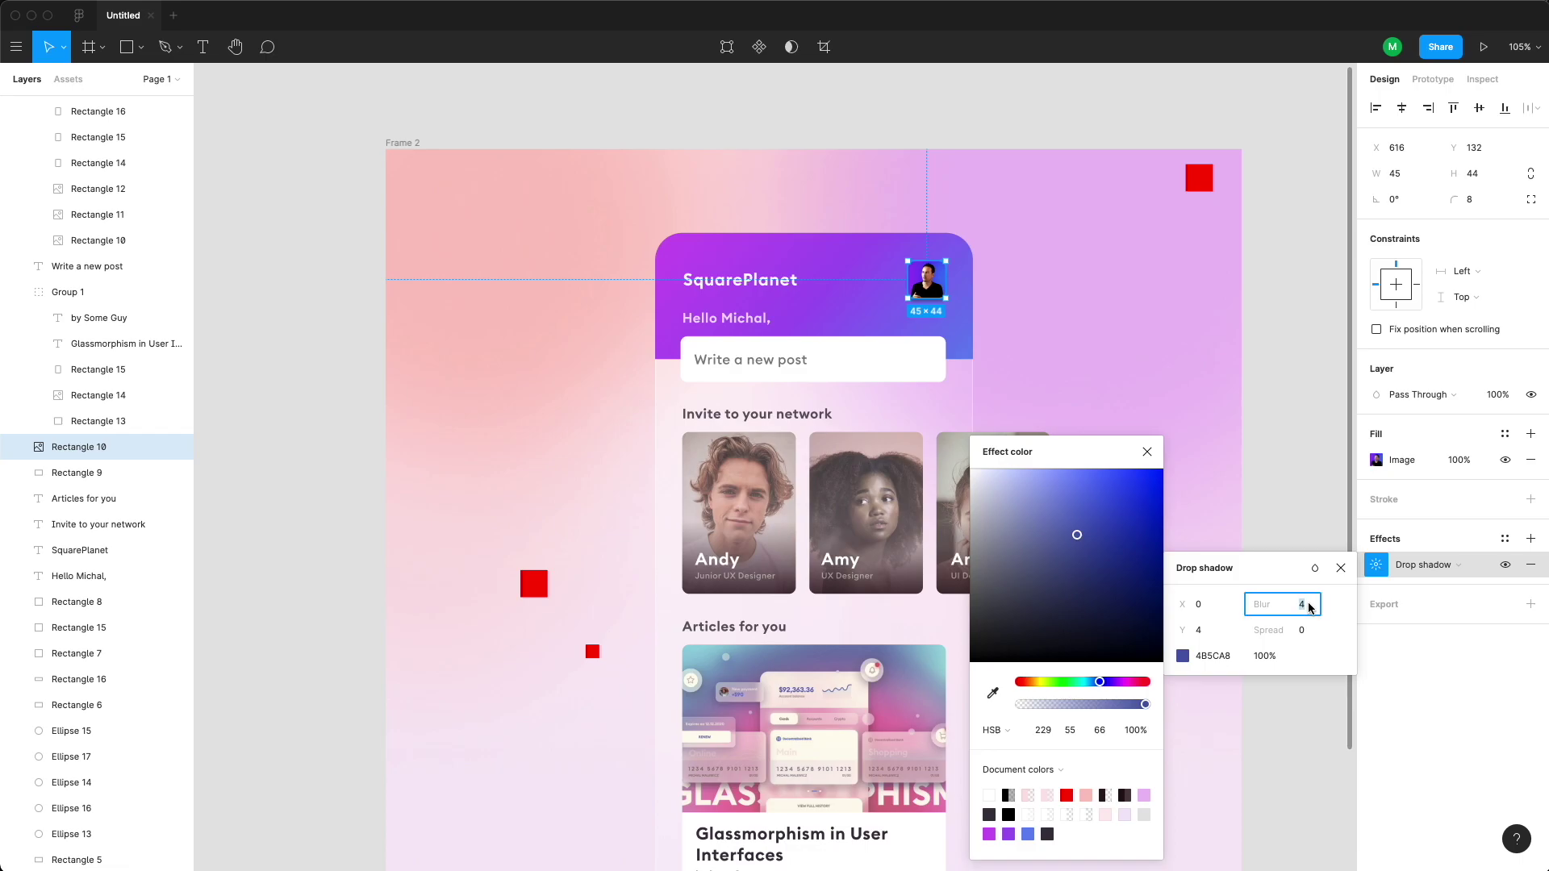
- Set the profile picture's drop shadow to blur 16, Y offset 8 and 50% opacity
left_click(1216, 635)
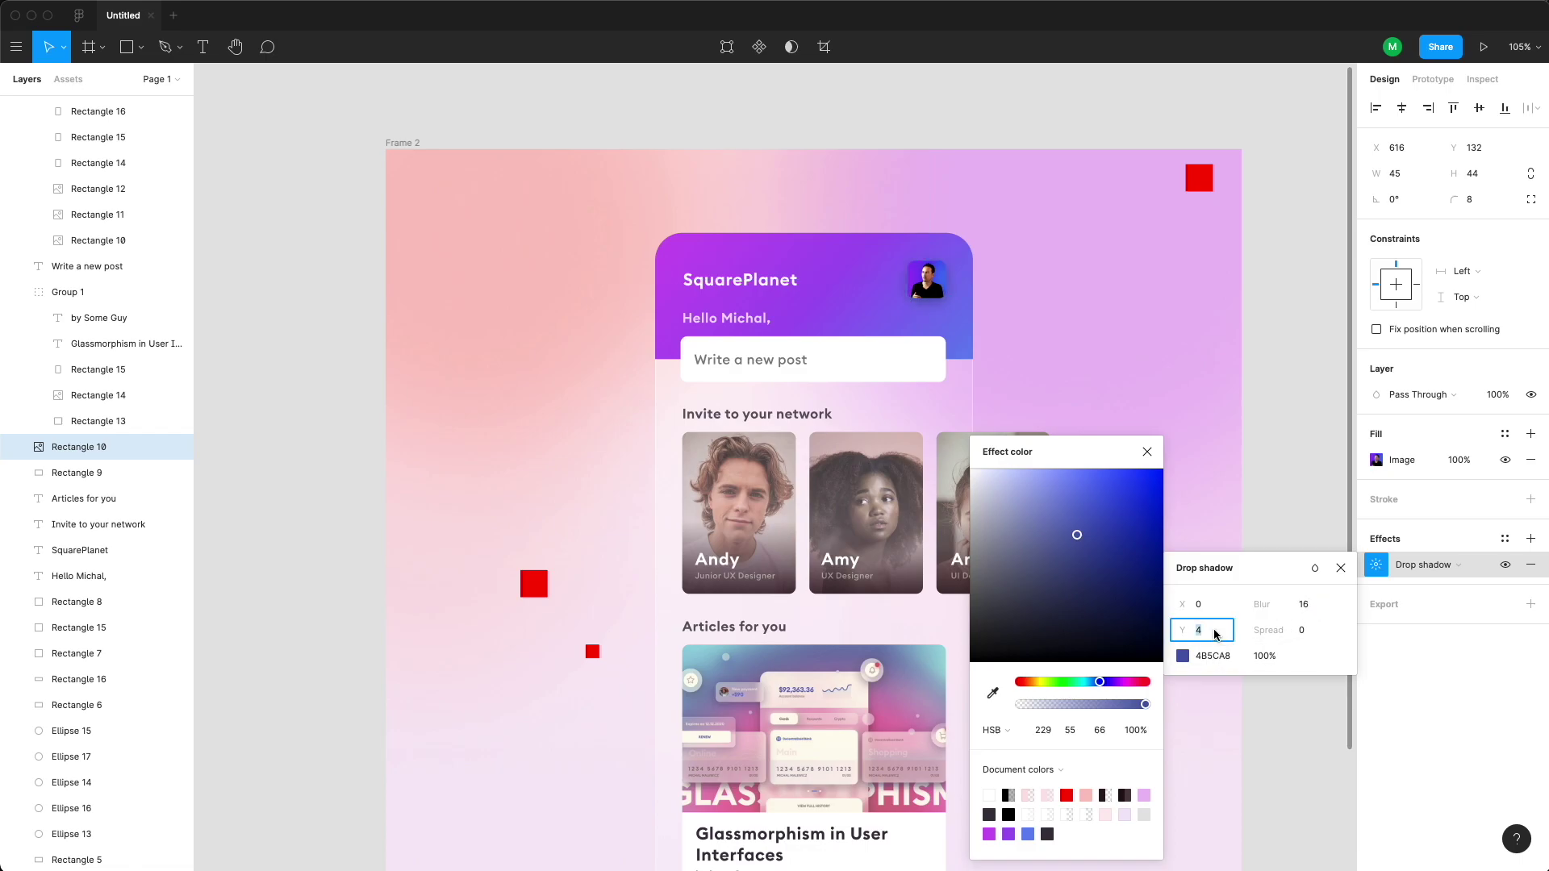
key("Return")
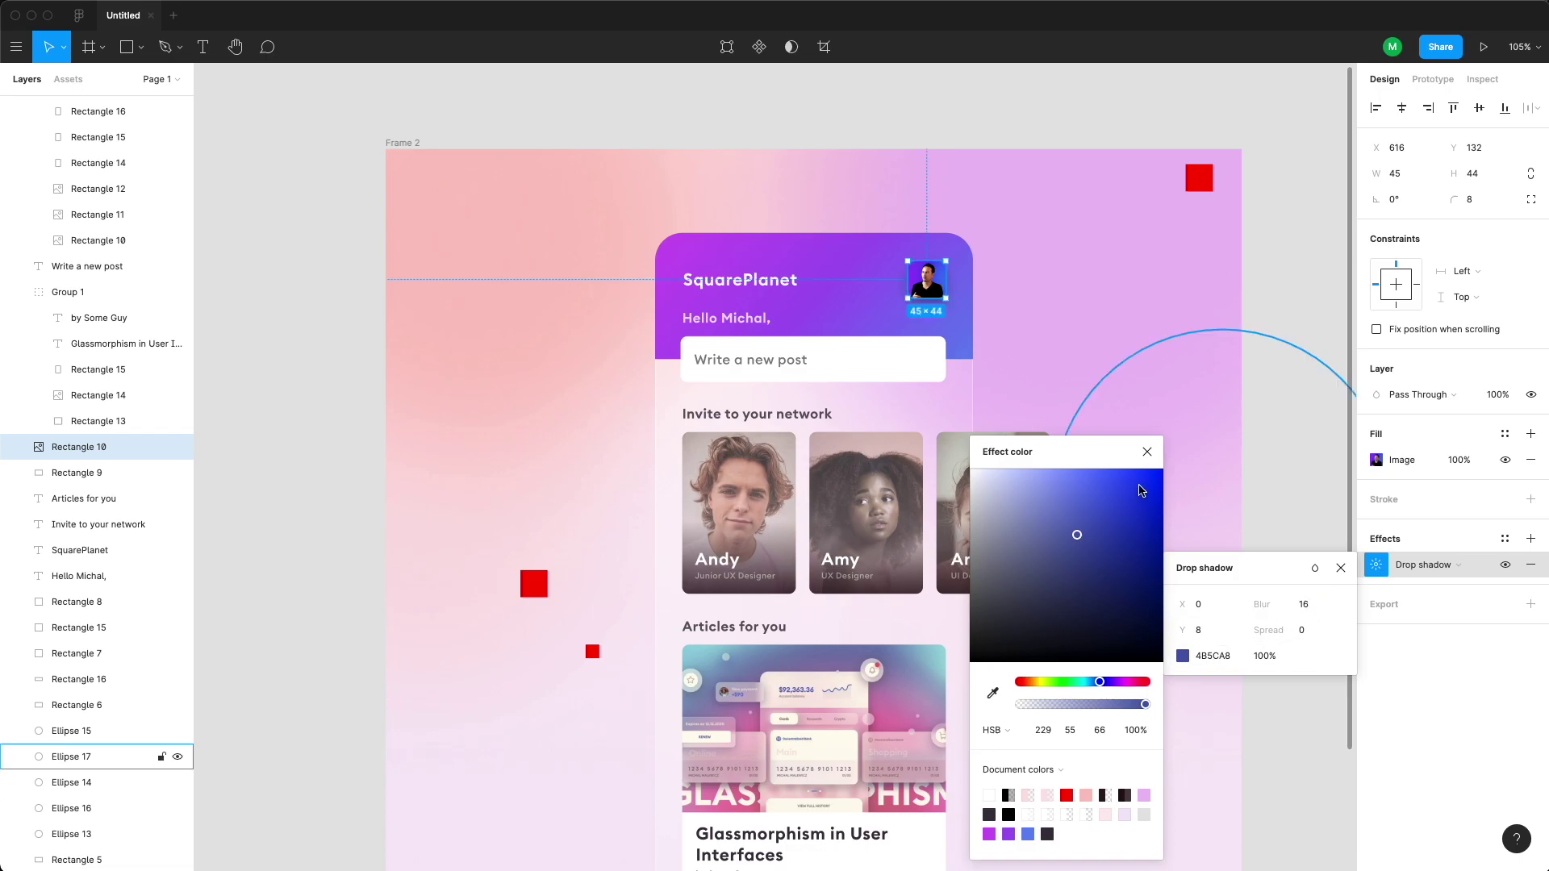
left_click(1147, 453)
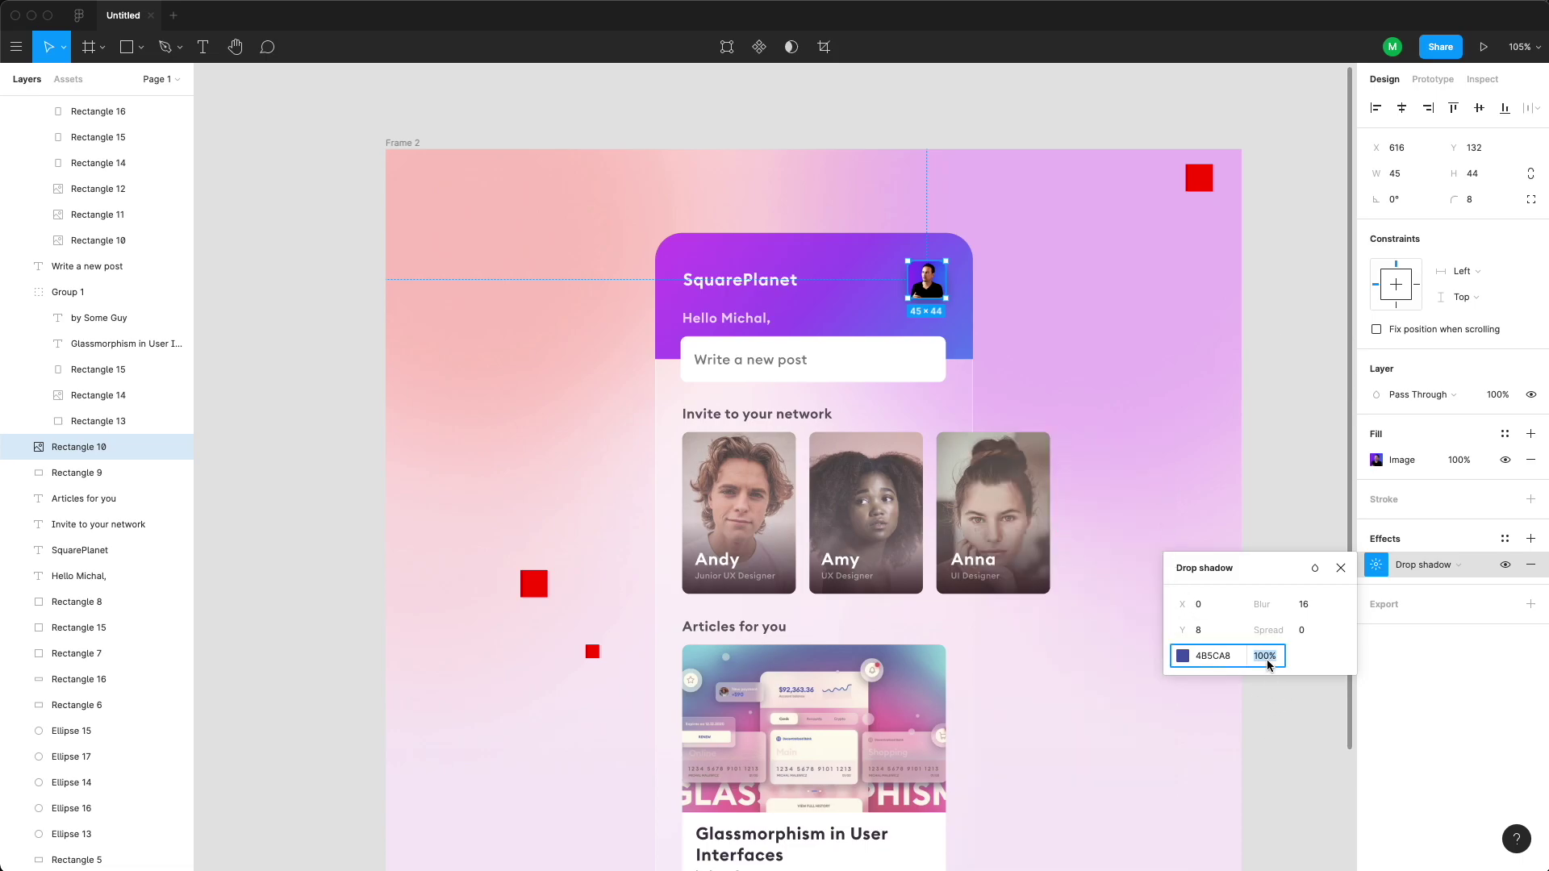
type("50")
key("Return")
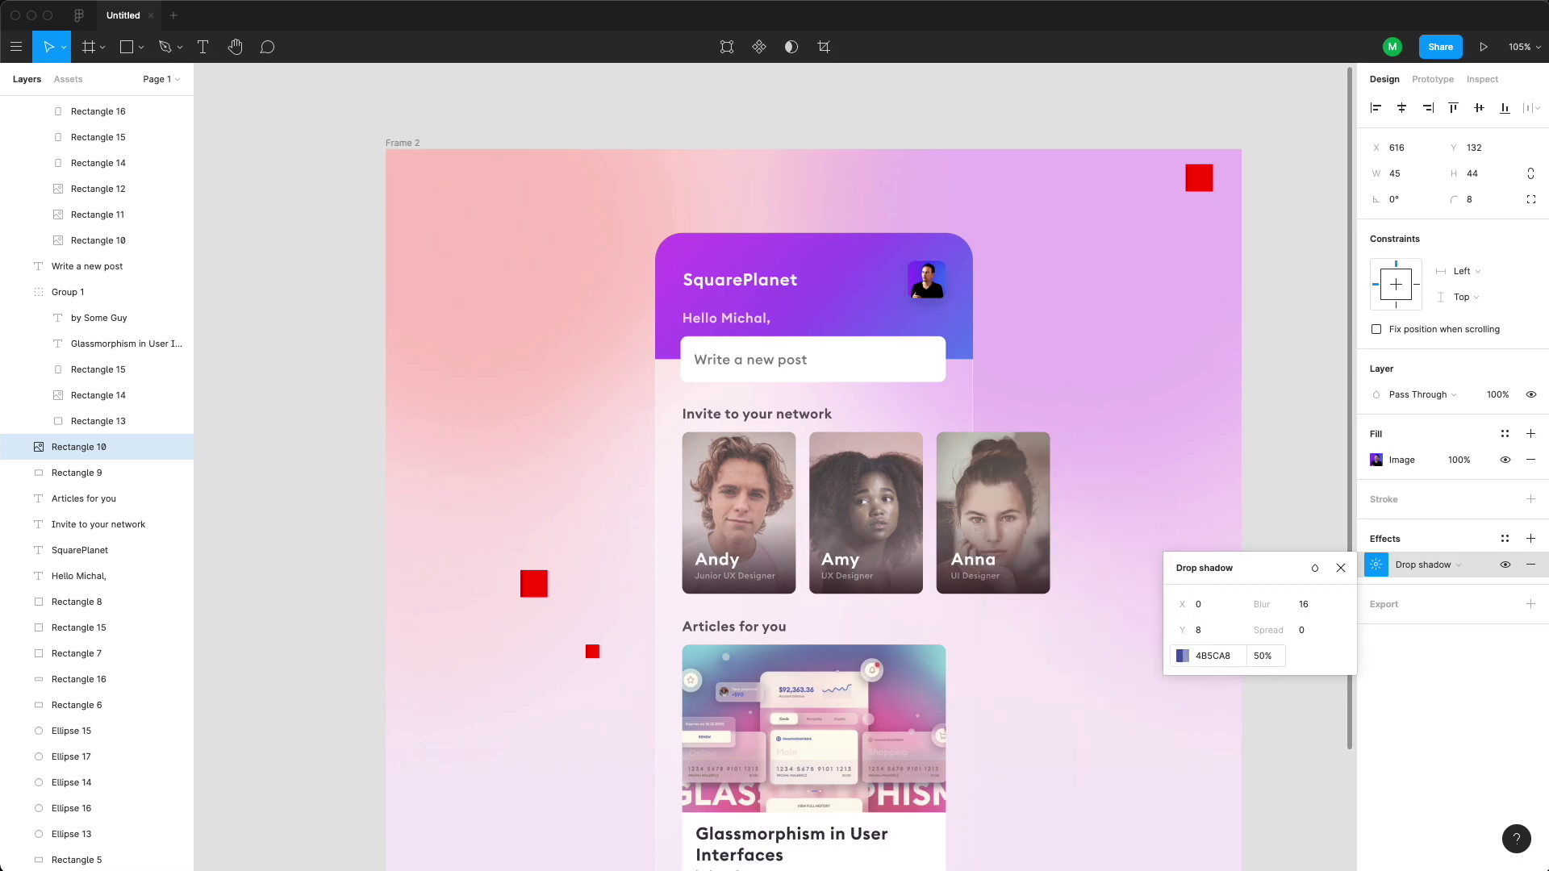
- Add a drop shadow to the white post field, sampling the lilac background and darkening it to AB78B5
left_click(880, 359)
left_click(1530, 538)
left_click(1377, 565)
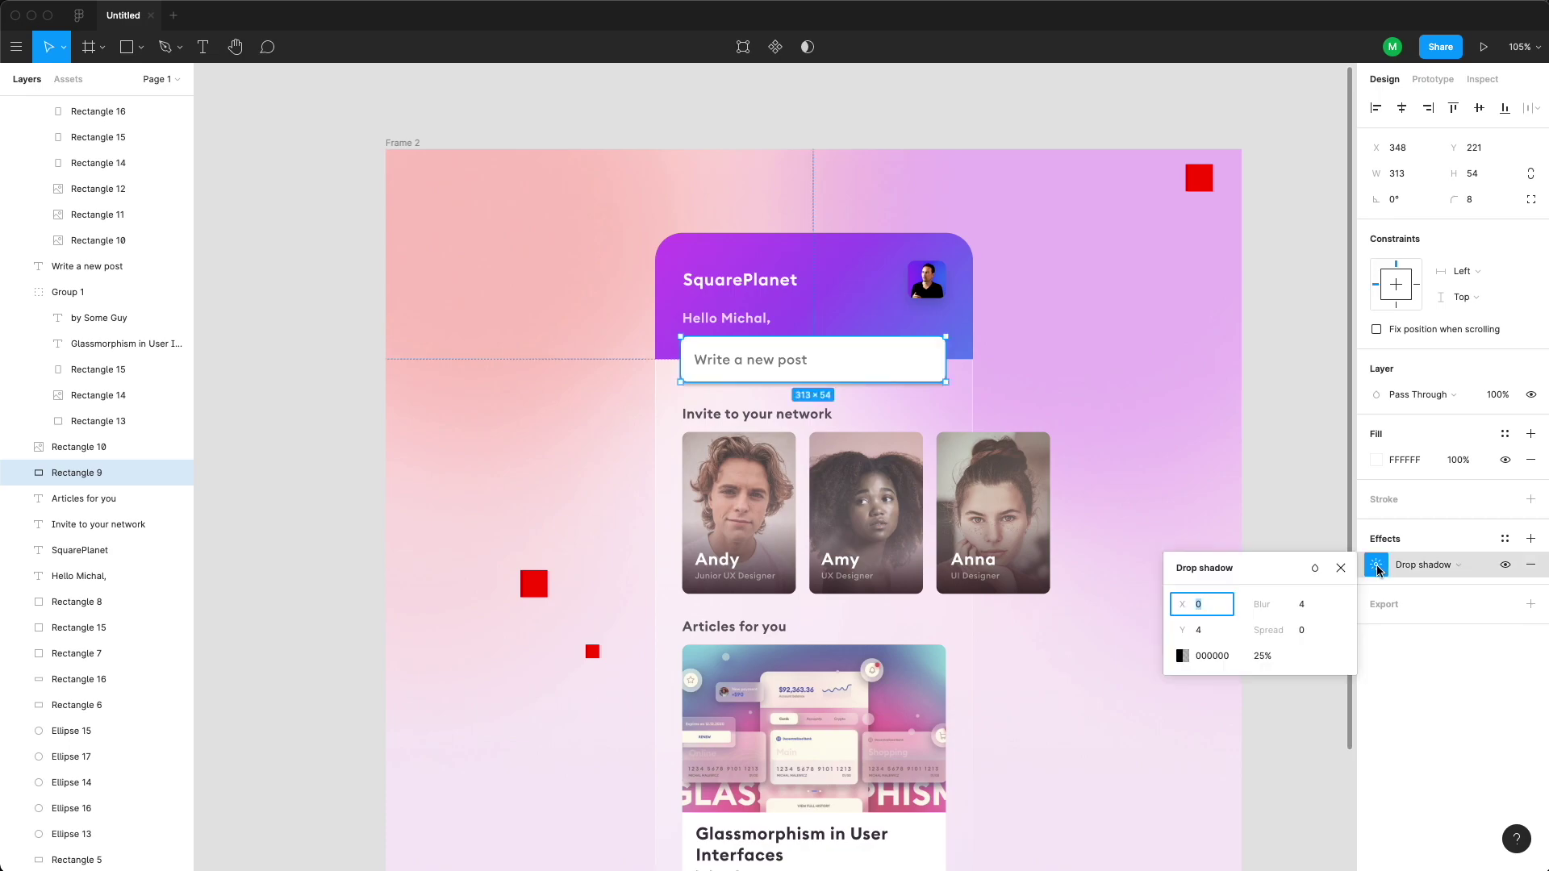
left_click(1183, 656)
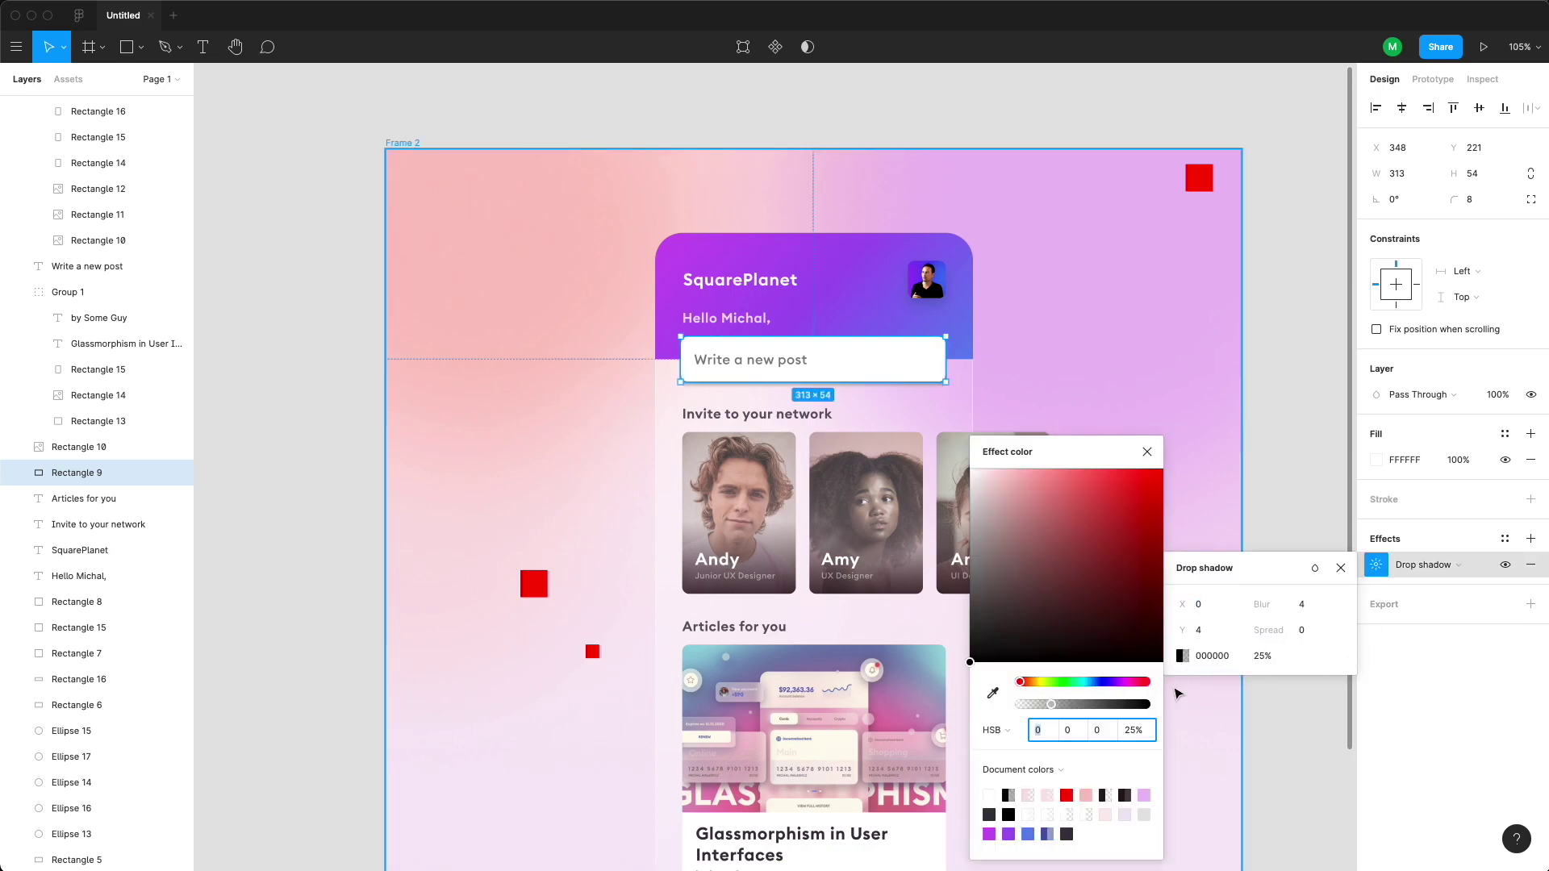
left_click(994, 694)
left_click(1029, 320)
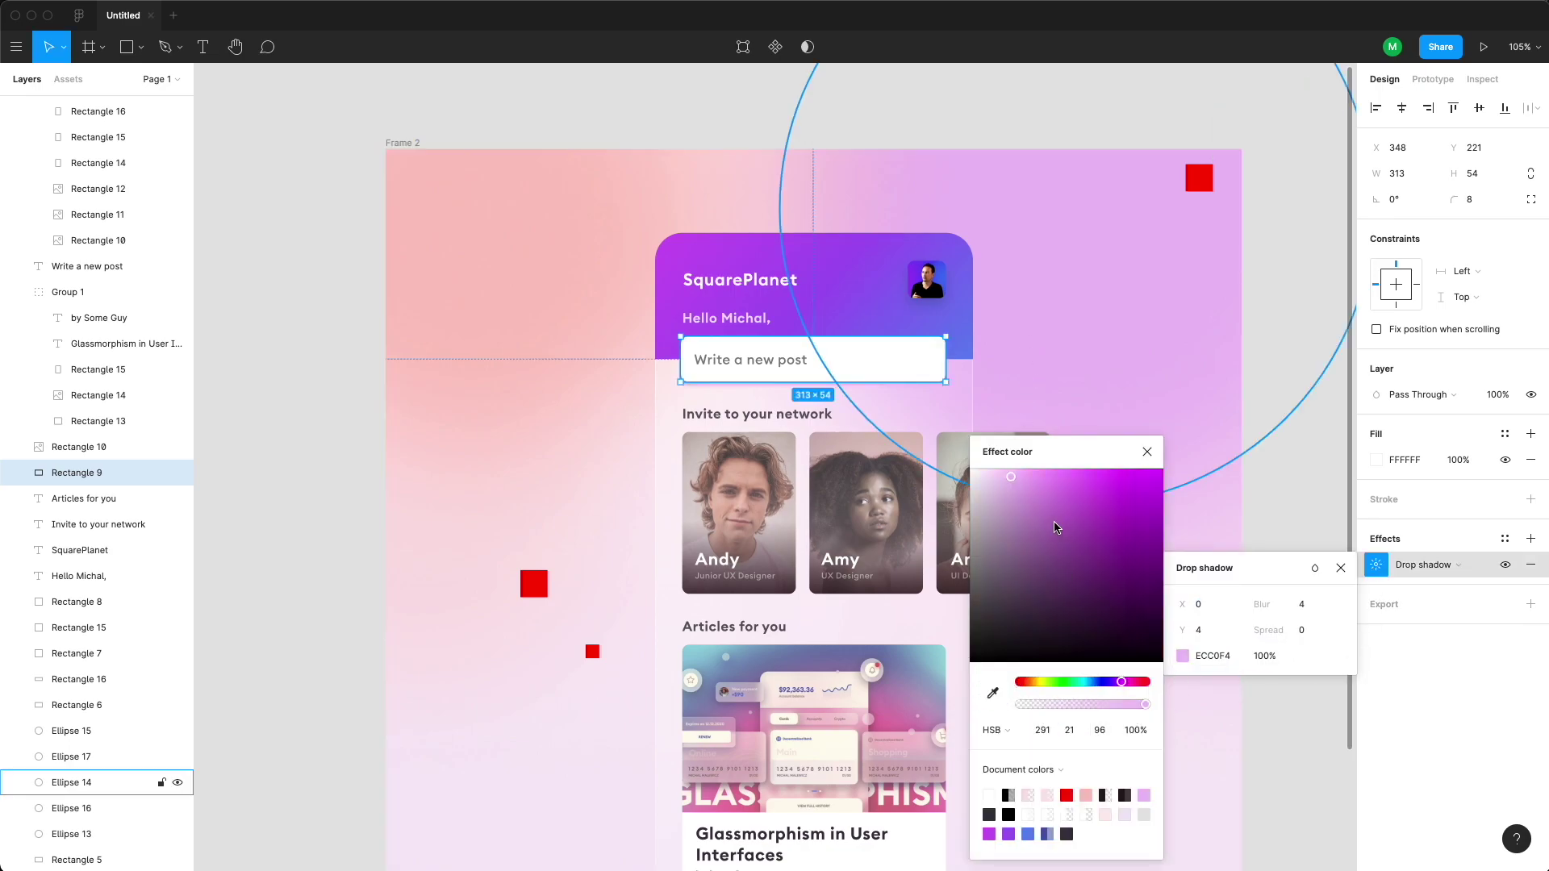
left_click(1042, 556)
left_click_drag(1042, 553, 1034, 525)
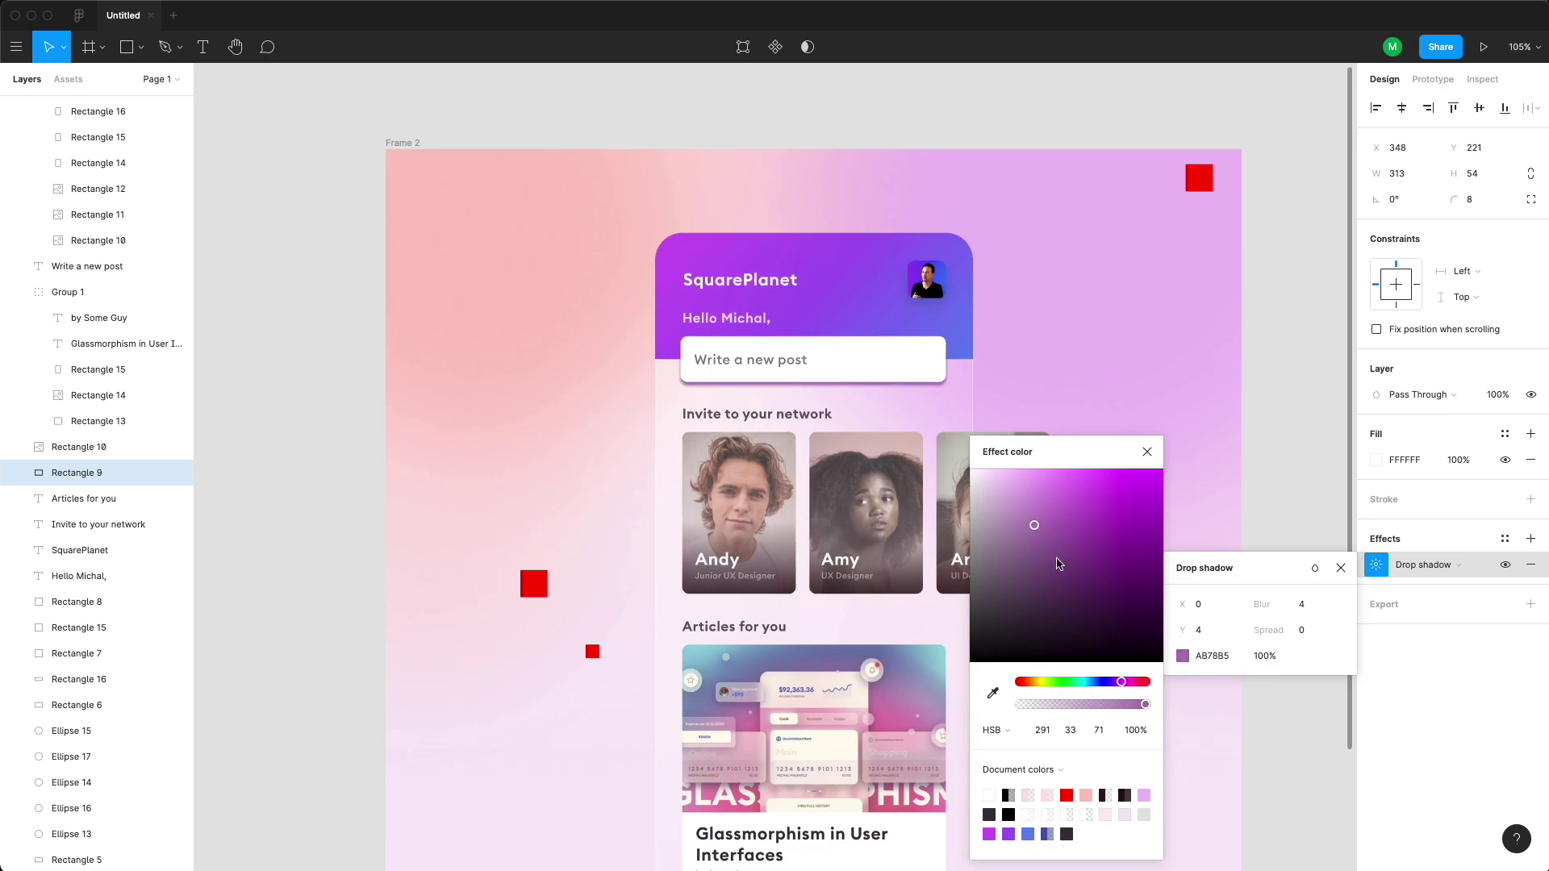
- Set the post field's drop shadow to blur 8 and 20% opacity
left_click(1290, 629)
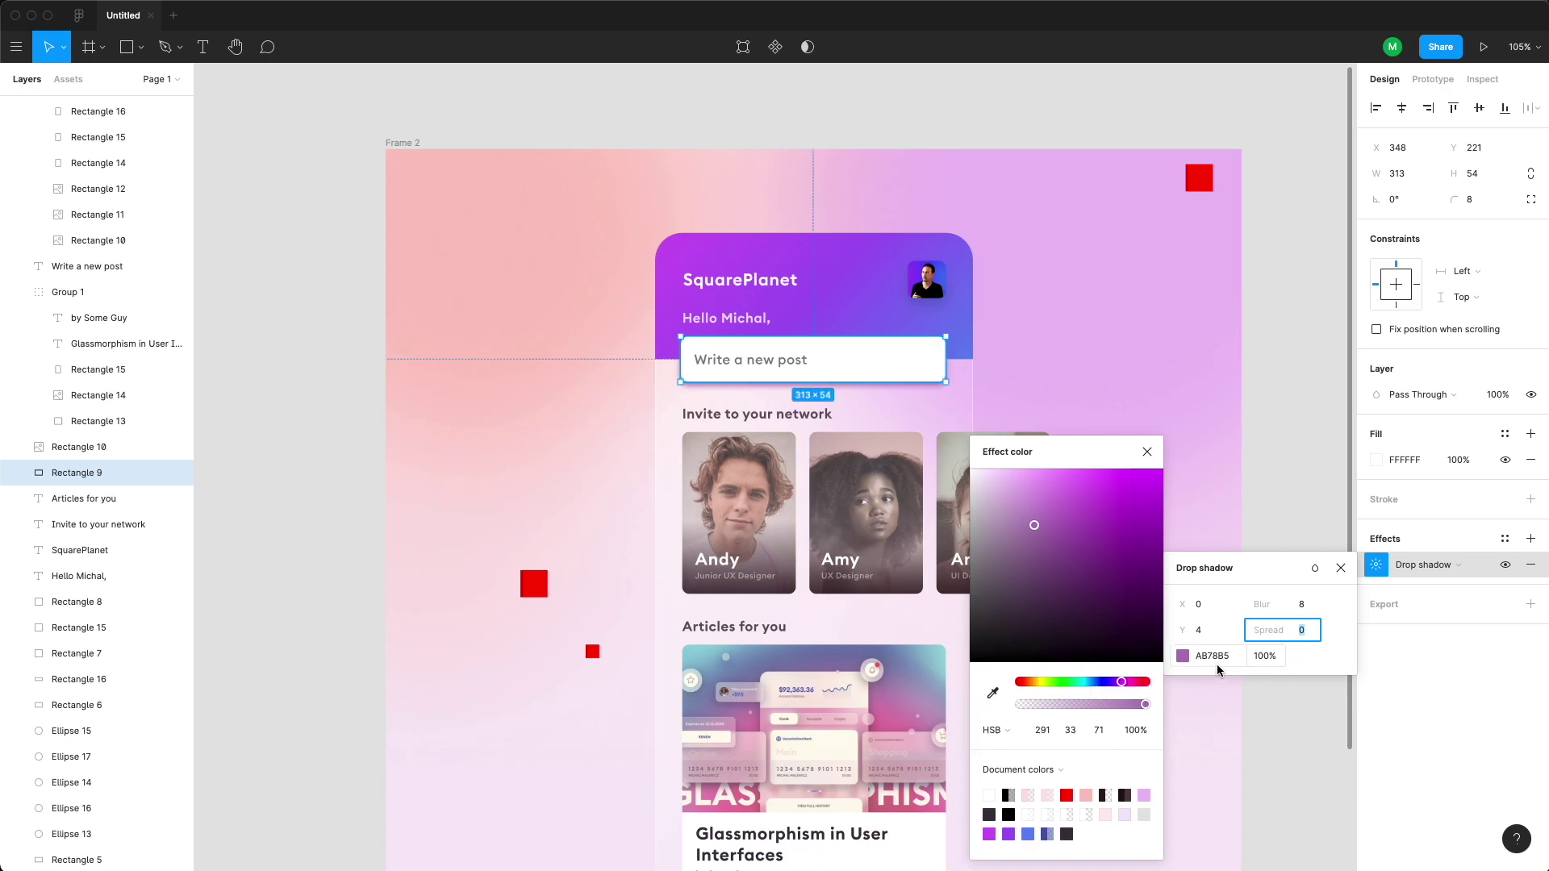
left_click(1269, 659)
type("30")
key("Return")
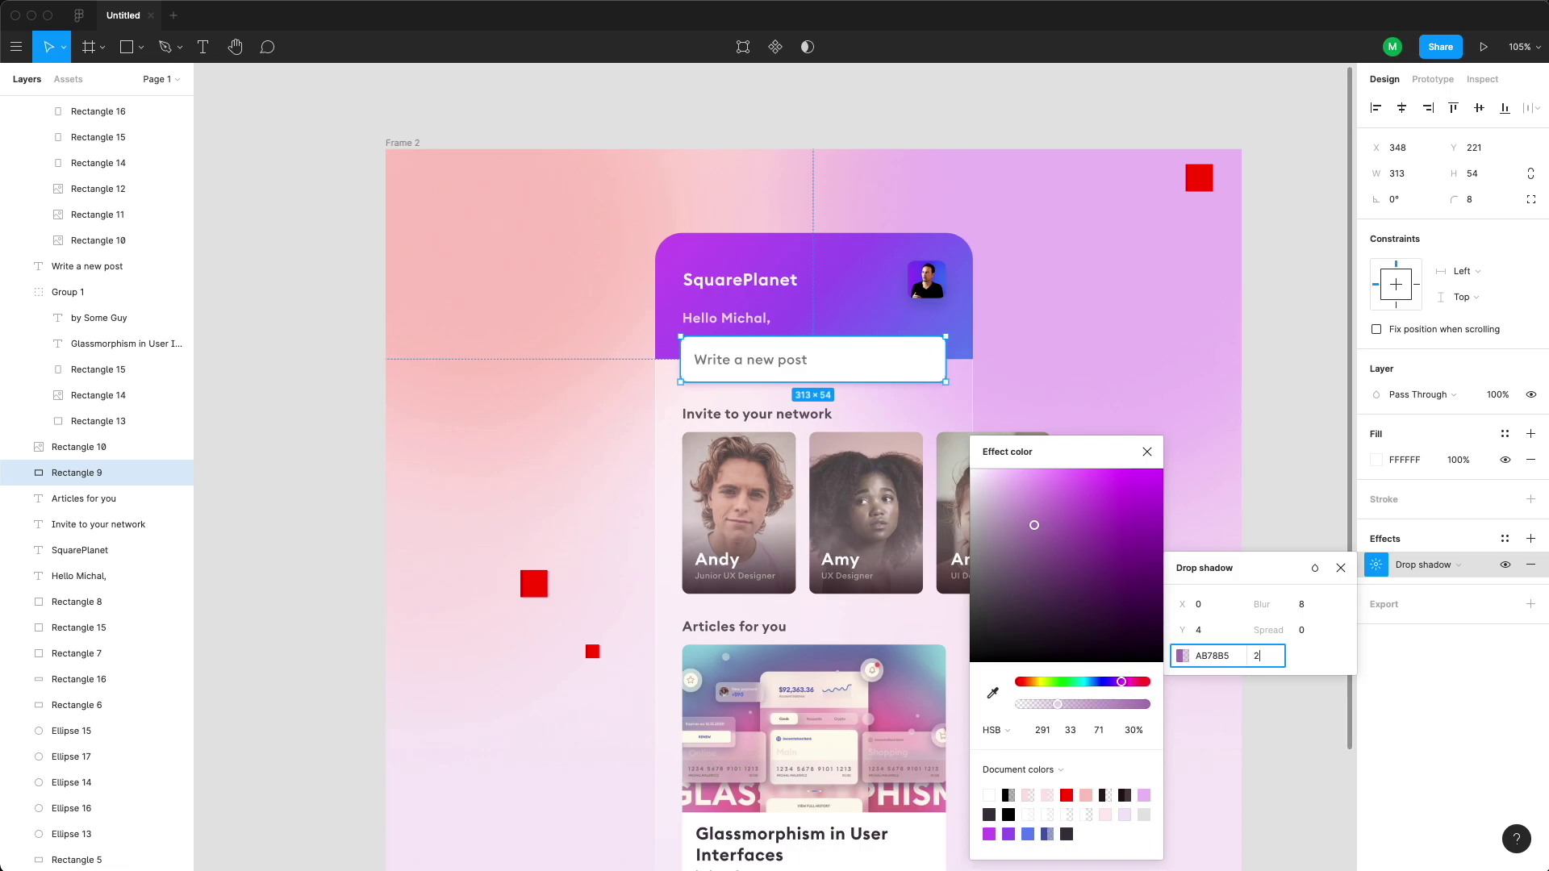
type("20")
key("Return")
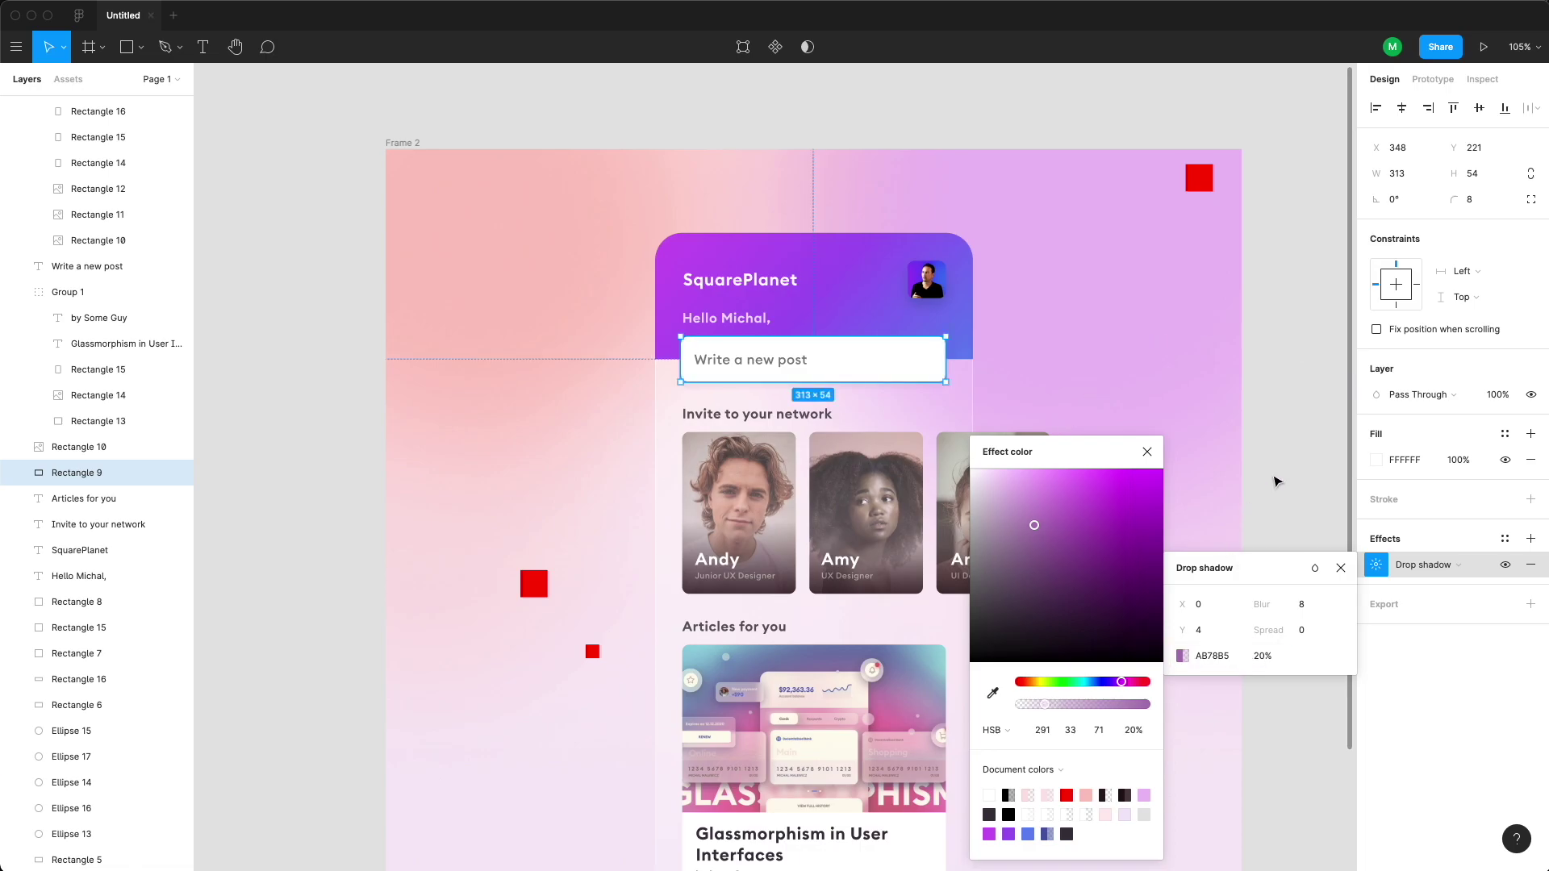
left_click(1283, 306)
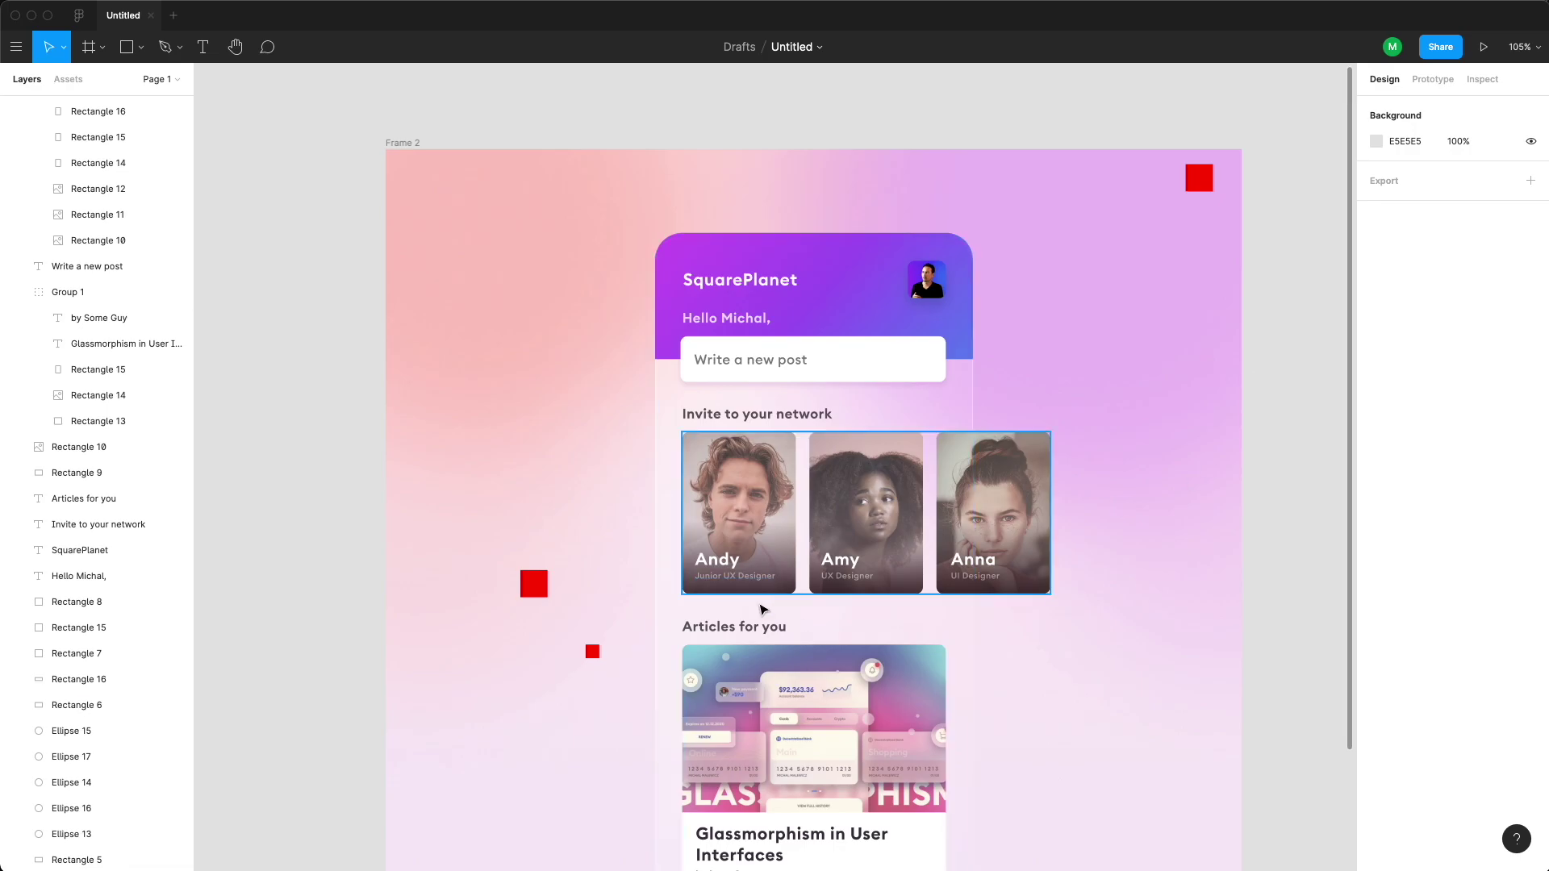
- Try a drop shadow on the People group in dark purple 663278 at 21% opacity
left_click(762, 595)
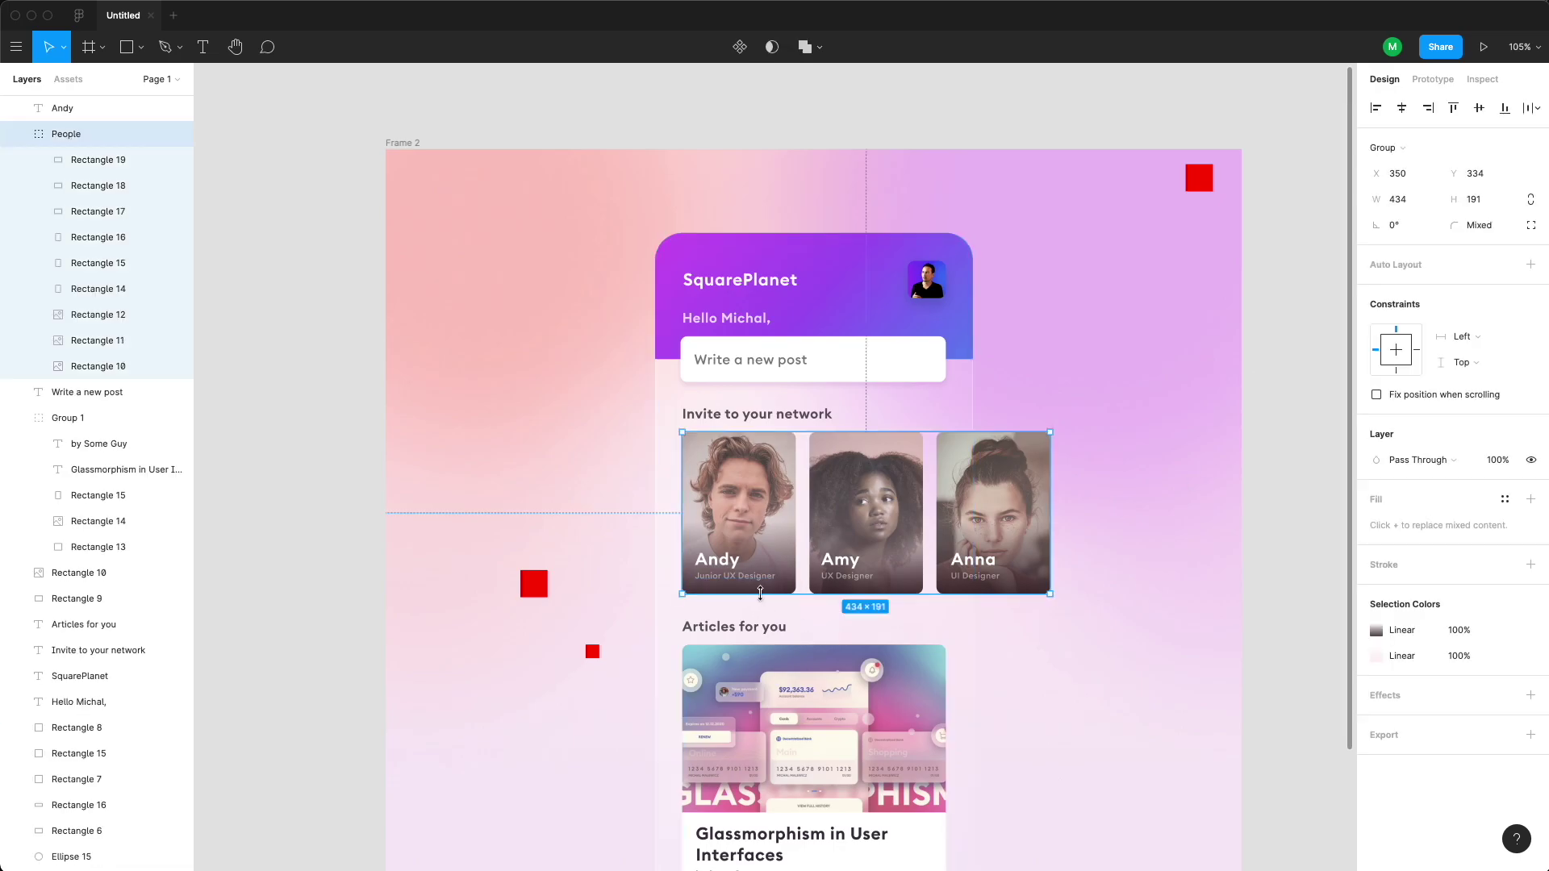
left_click(1531, 696)
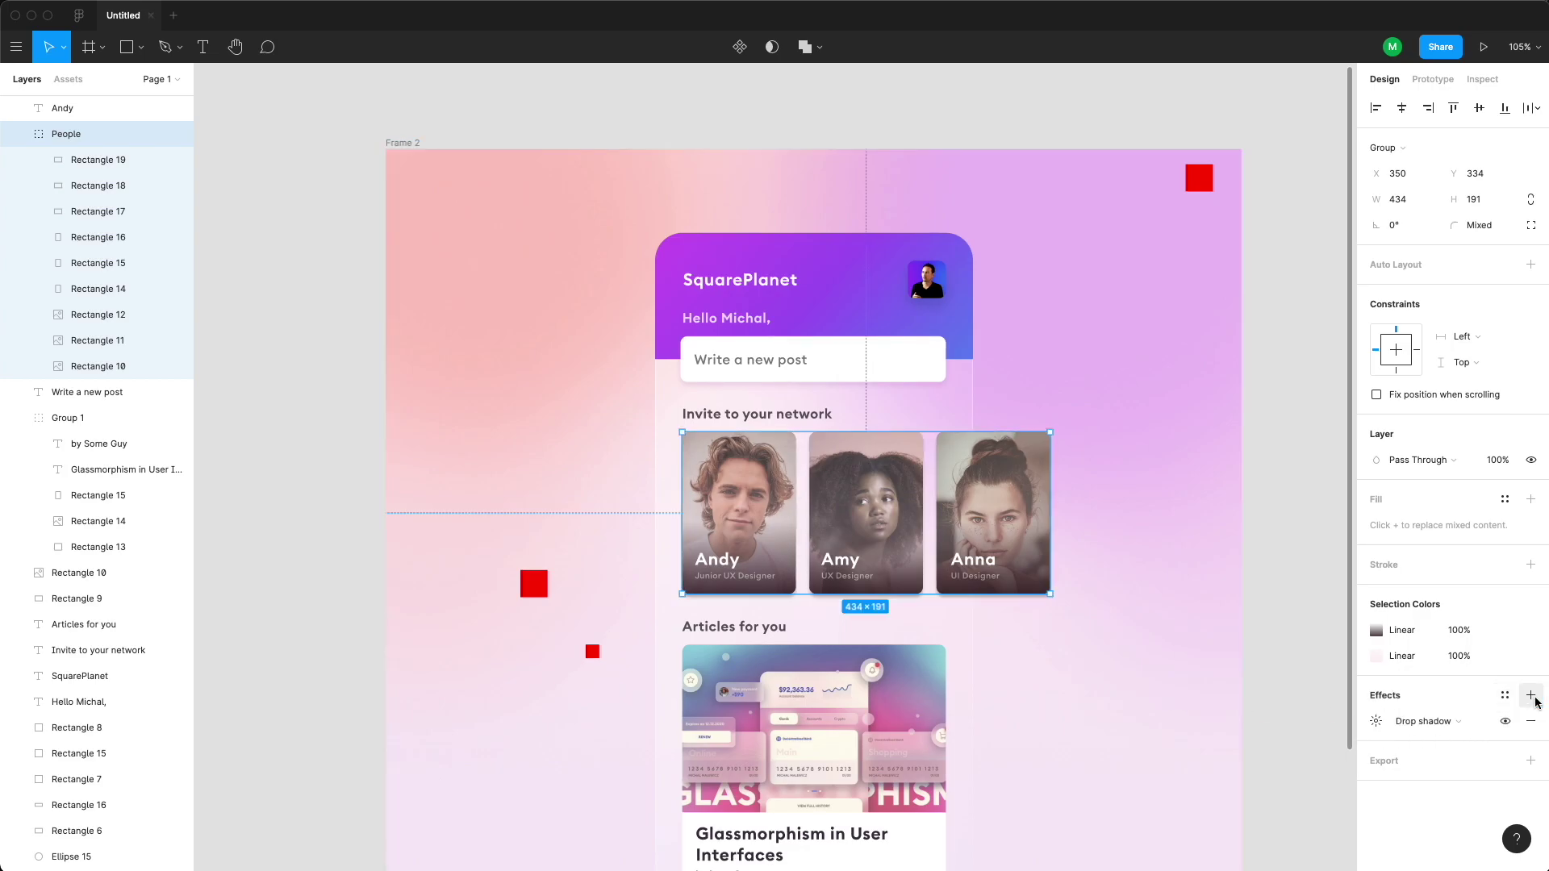
left_click(1378, 723)
left_click(1183, 811)
left_click(989, 833)
left_click(1046, 704)
left_click(1082, 570)
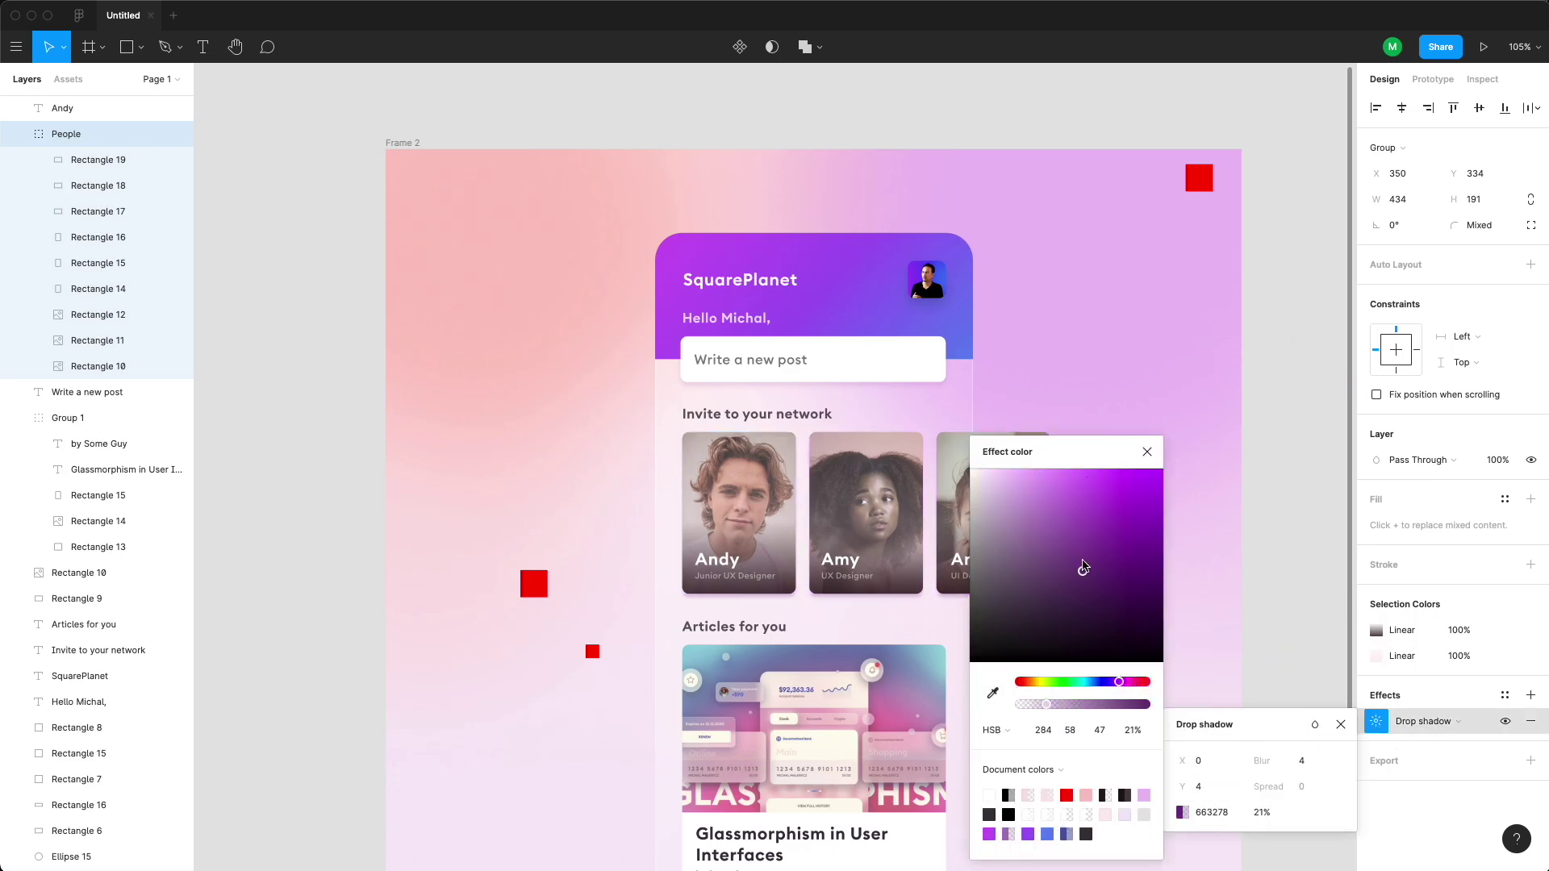
left_click_drag(1082, 563, 1083, 555)
- Try blur 16, Y offset 8 and darker purple 4E225E at 27% opacity for the People group's shadow
left_click_drag(1047, 704, 1054, 705)
left_click(1304, 762)
type("16")
left_click(1204, 788)
type("8")
left_click_drag(1083, 554, 1092, 592)
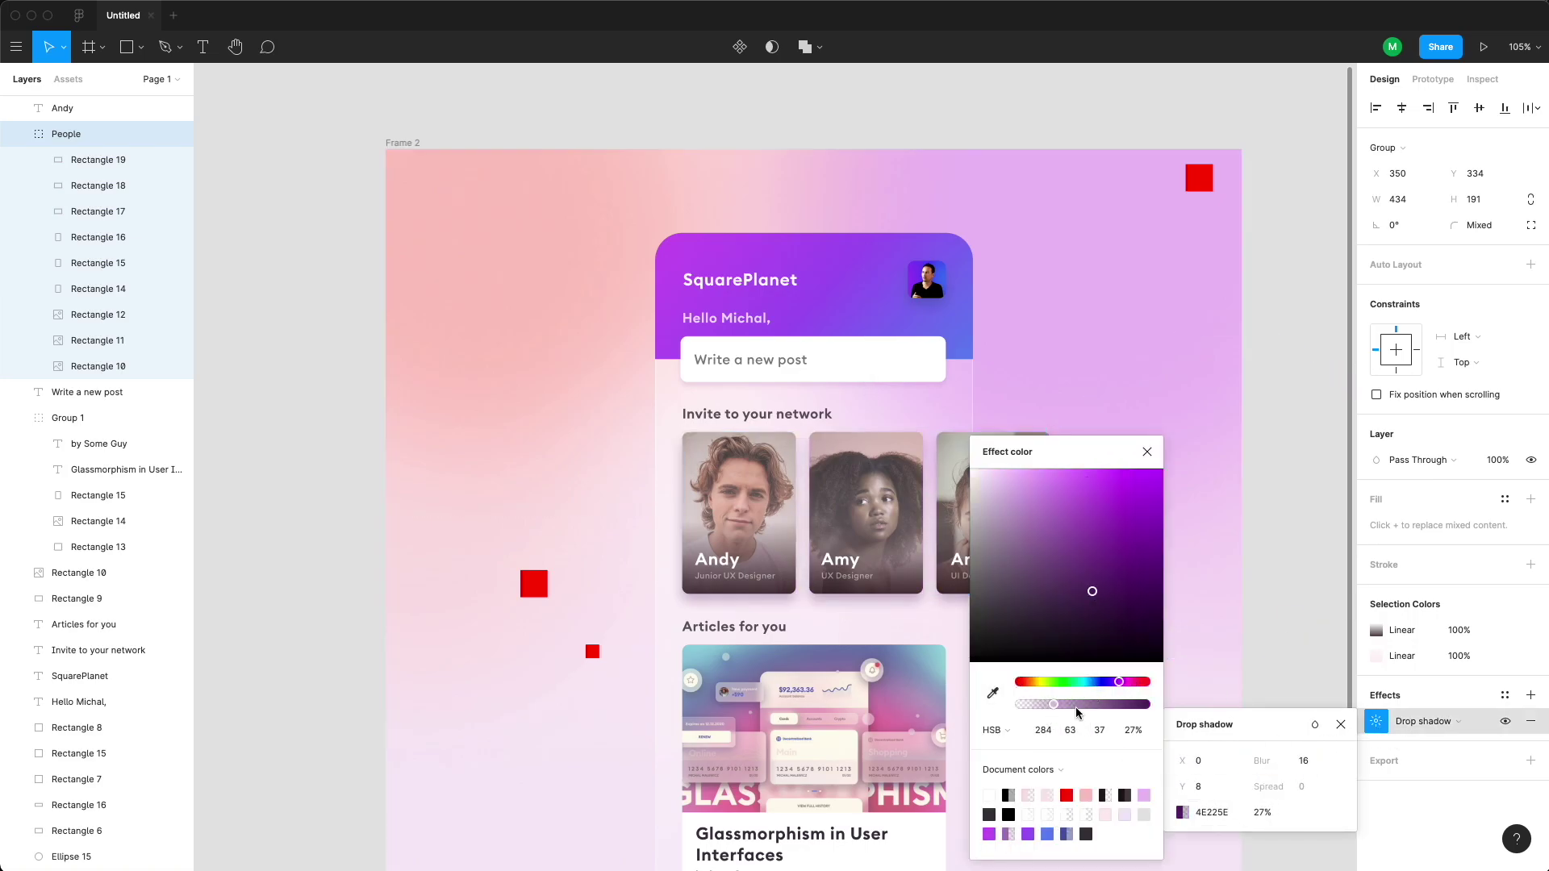
key("Escape")
left_click(93, 366)
left_click(84, 320)
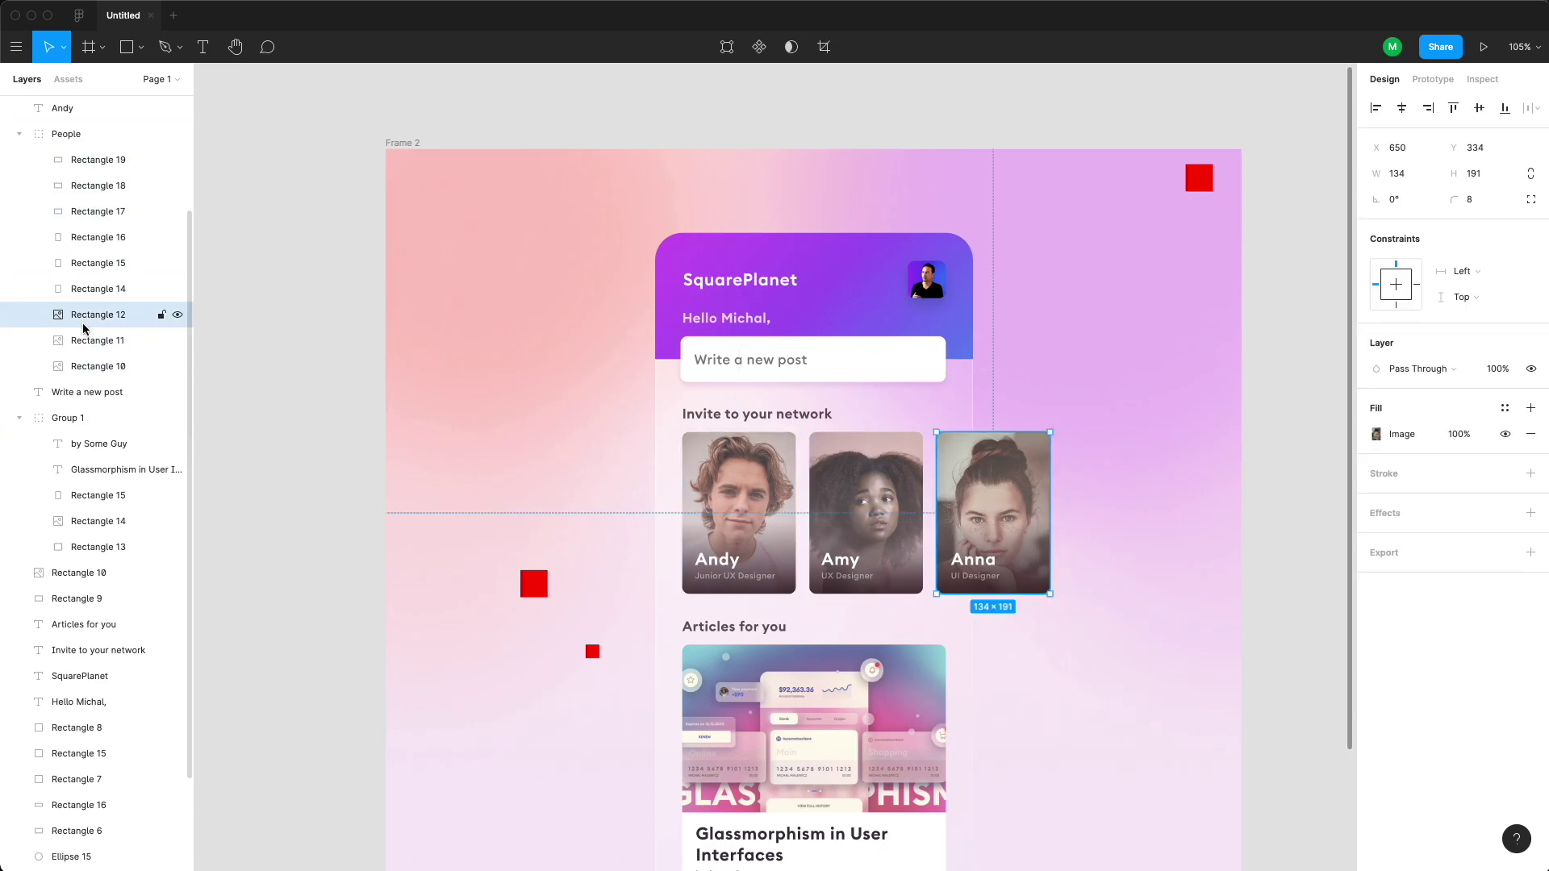
- Duplicate the white post field and fit the copy behind the lower part of the first profile card, sized 133 × 65
left_click(879, 382)
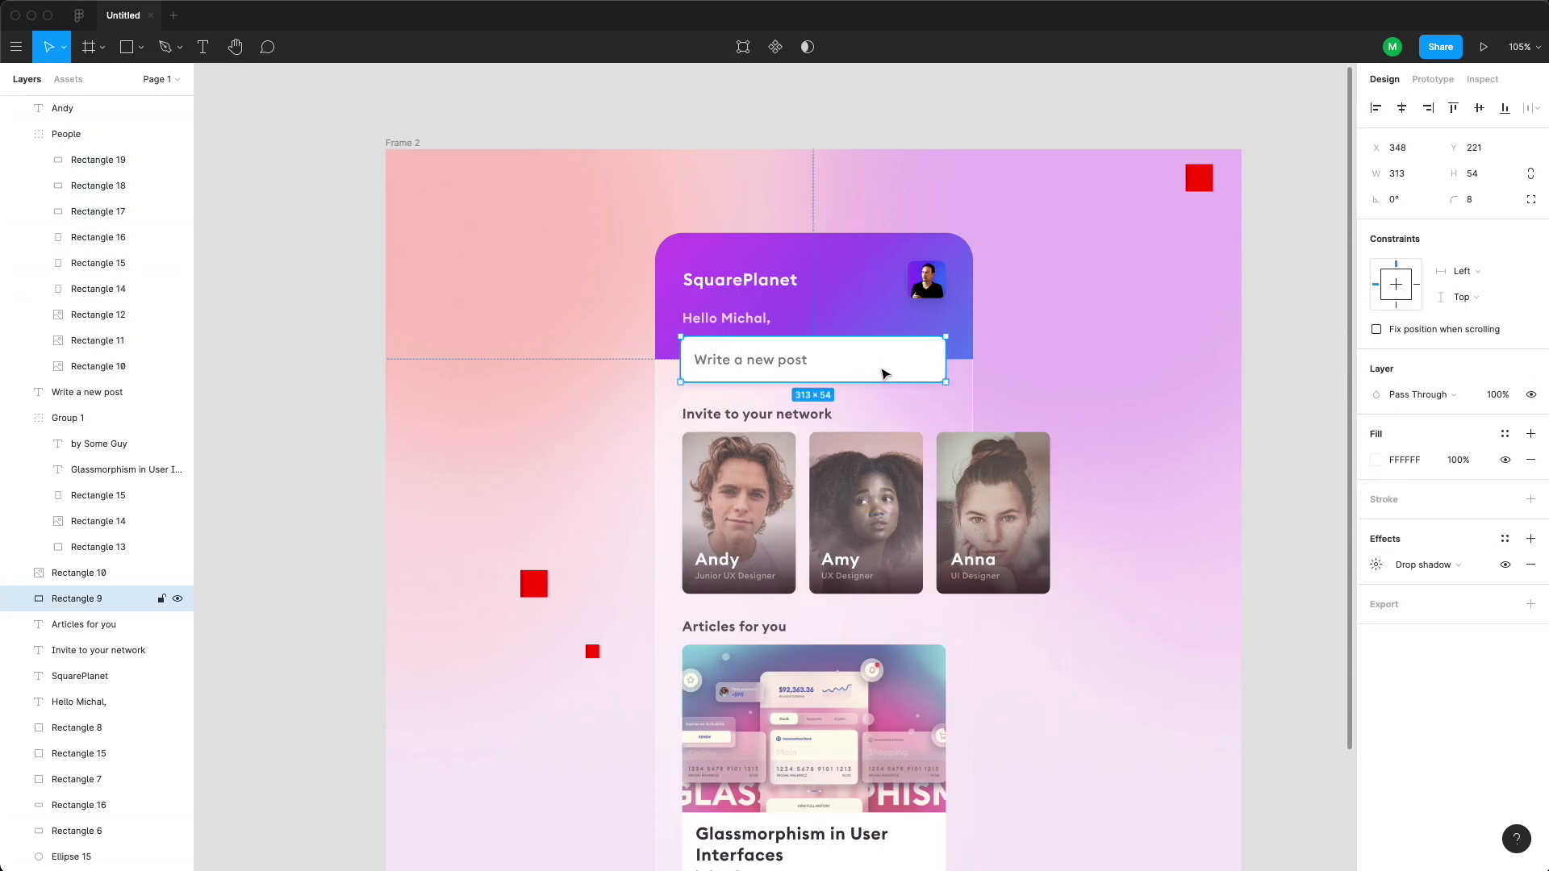
key("super+d")
left_click_drag(885, 370, 796, 594)
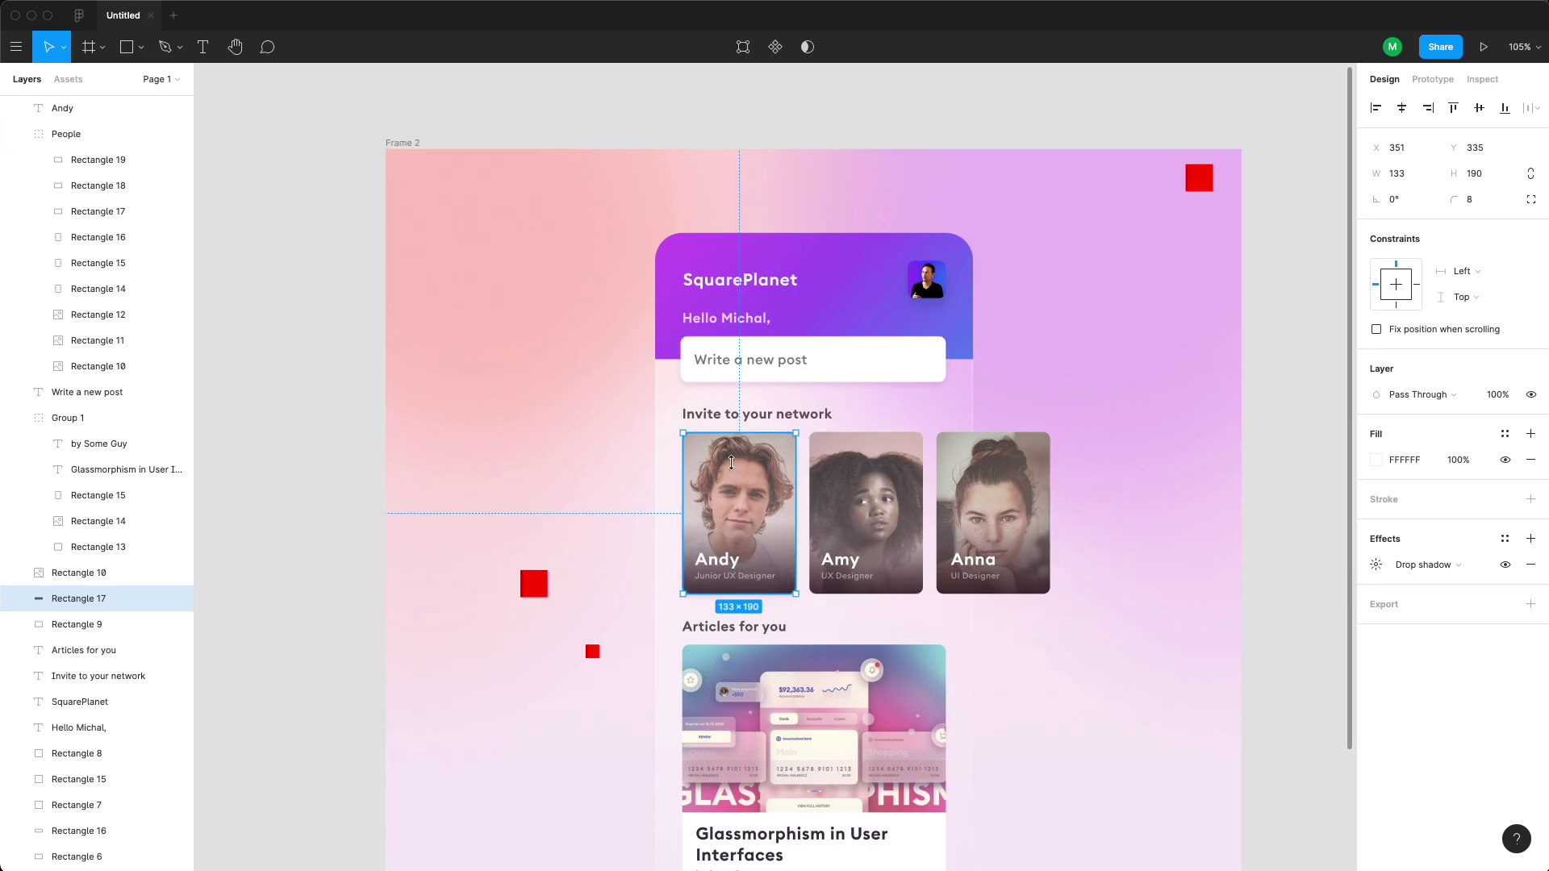
left_click_drag(731, 462, 733, 538)
left_click(367, 520)
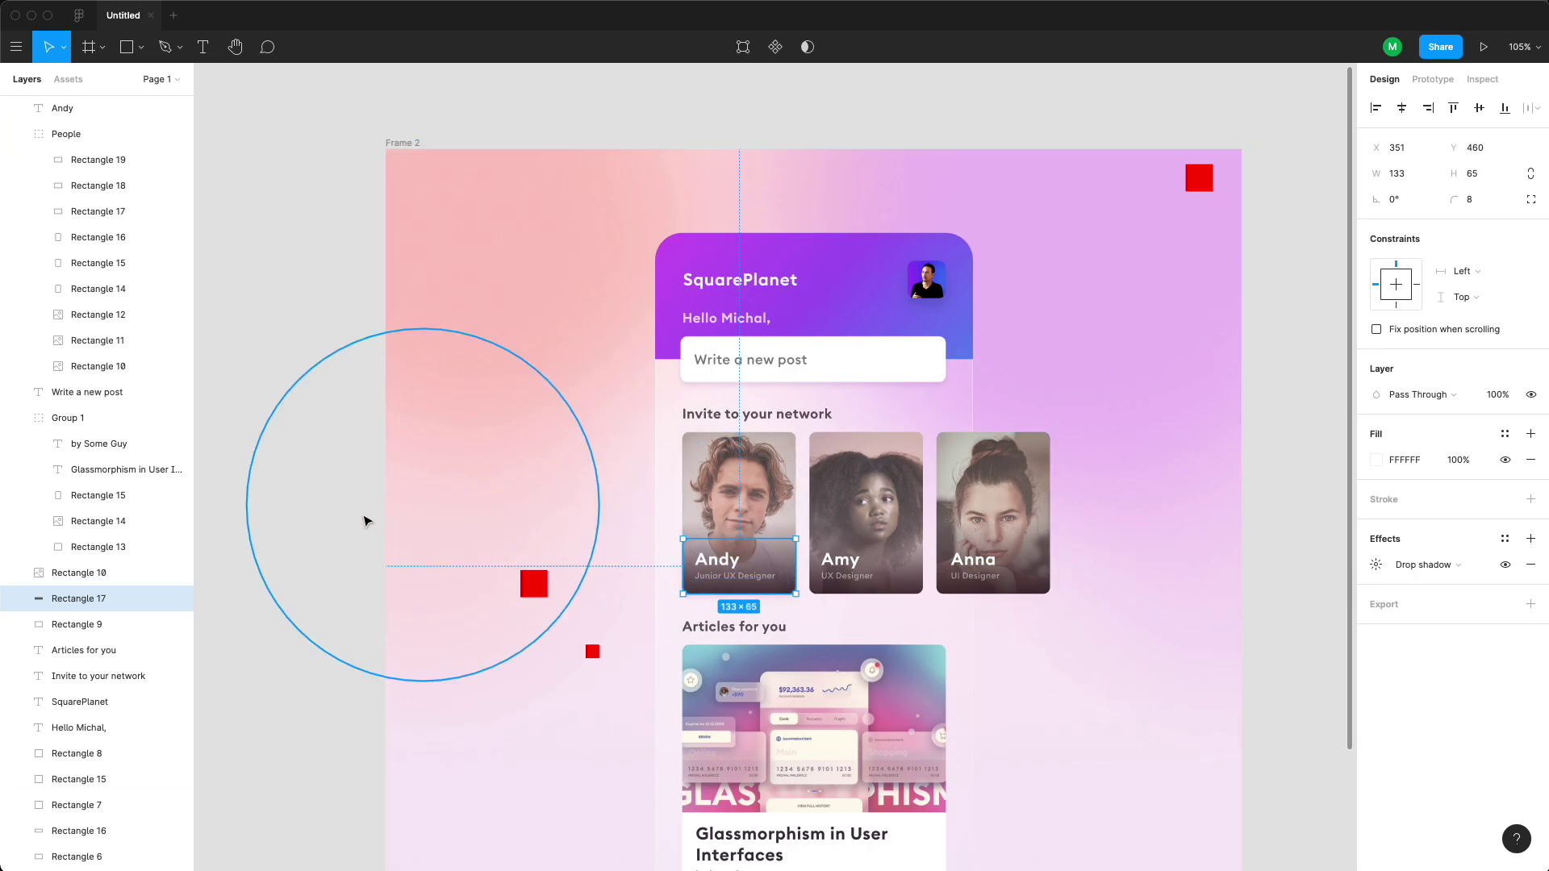
scroll(739, 610, "up", 3)
- Duplicate the shadow rectangle behind the first profile card and move the copy 150 px right, behind the second card
left_click(726, 571)
left_click(87, 624)
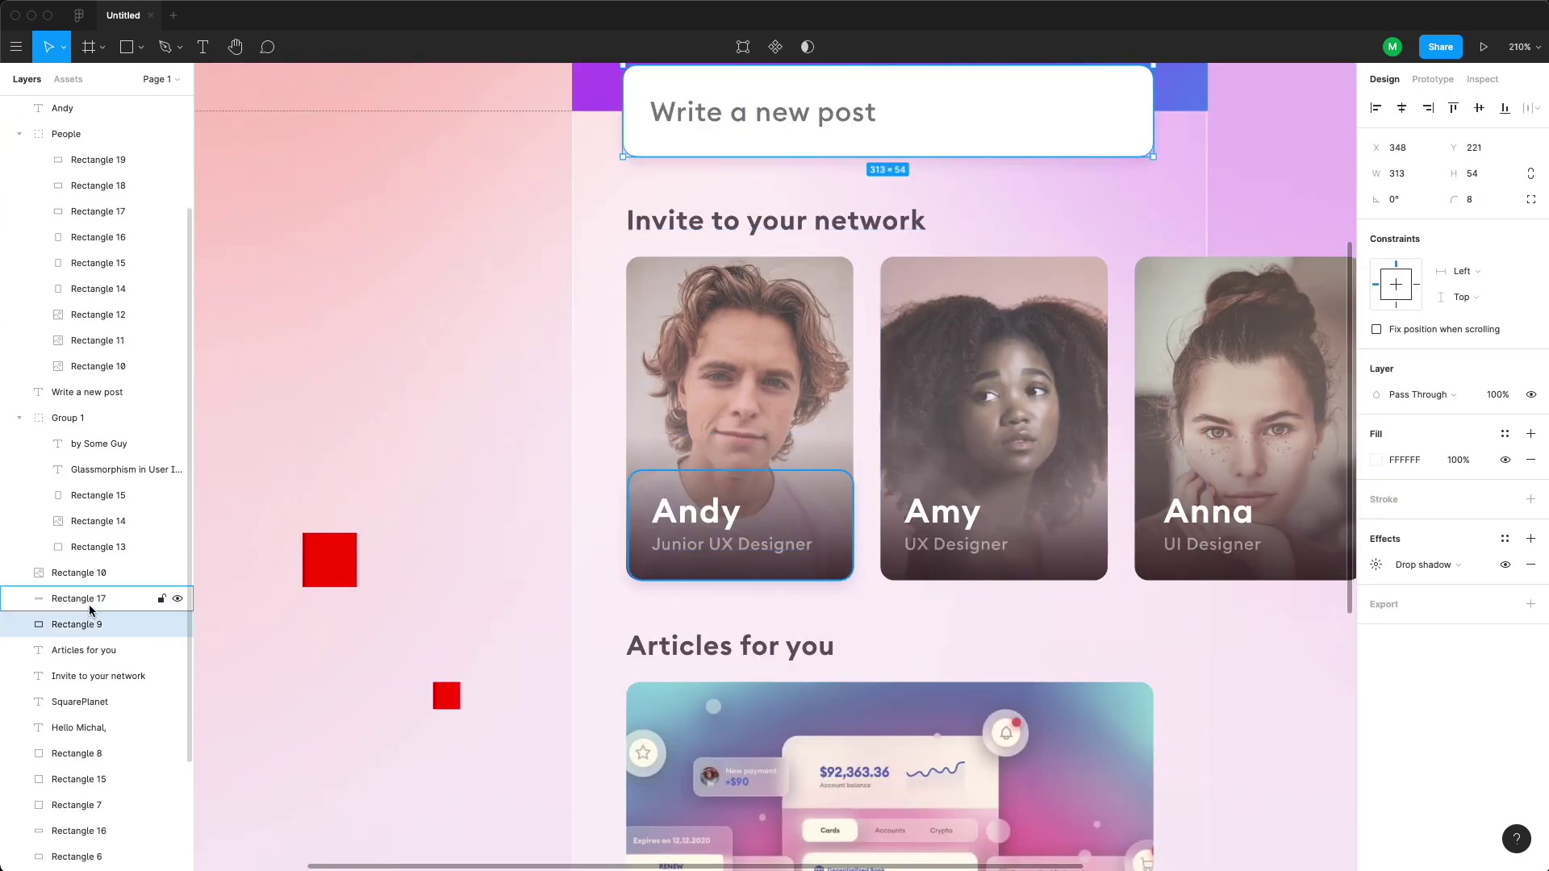
left_click(90, 602)
key("super+d")
key("shift+Right")
key("shift+Right")
key("shift+Right")
key("shift+Right")
key("shift+Right")
key("shift+Right")
key("shift+Right")
key("shift+Right")
key("shift+Right")
key("shift+Right")
key("shift+Right")
key("shift+Right")
key("shift+Right")
key("shift+Right")
key("shift+Right")
- Duplicate the shadow rectangle behind the third profile card at X 651 and narrow it to end within the phone screen
key("super+d")
key("shift+Right")
key("shift+Right")
key("shift+Right")
key("shift+Right")
key("shift+Right")
key("shift+Right")
key("shift+Right")
key("shift+Right")
key("shift+Right")
key("shift+Right")
key("shift+Right")
key("shift+Right")
key("shift+Right")
key("shift+Right")
key("shift+Right")
key("shift+Right")
scroll(682, 772, "right", 2)
key("shift+Left")
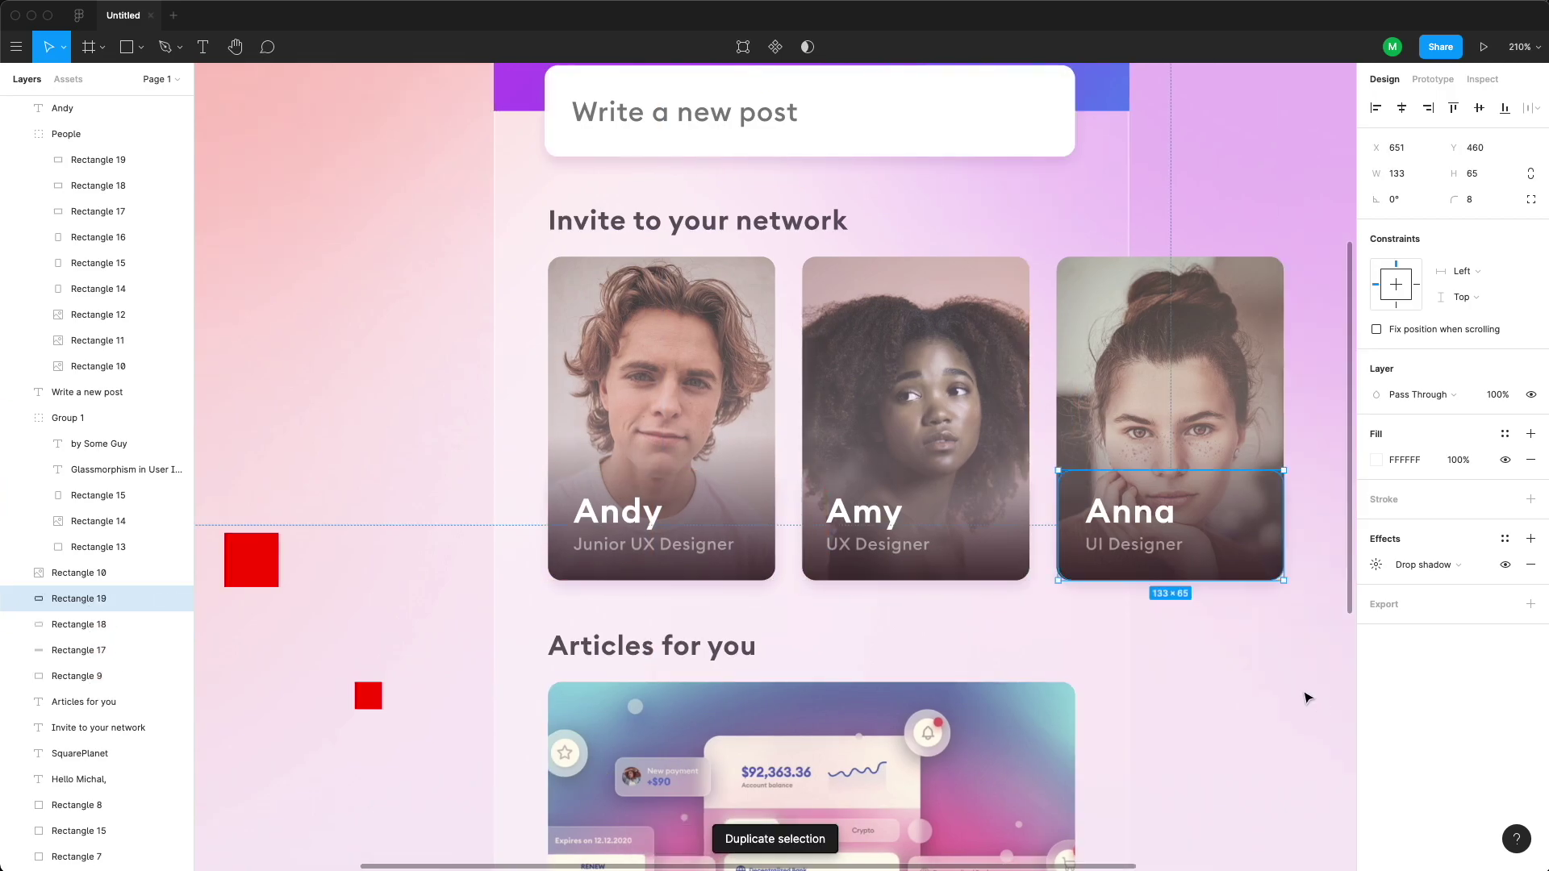
key("Left")
left_click_drag(1282, 554, 1127, 554)
- Set the drop shadow of the three rectangles behind the profile cards to blur 16, Y offset 8 and 40% opacity
double_click(1170, 699)
key("minus")
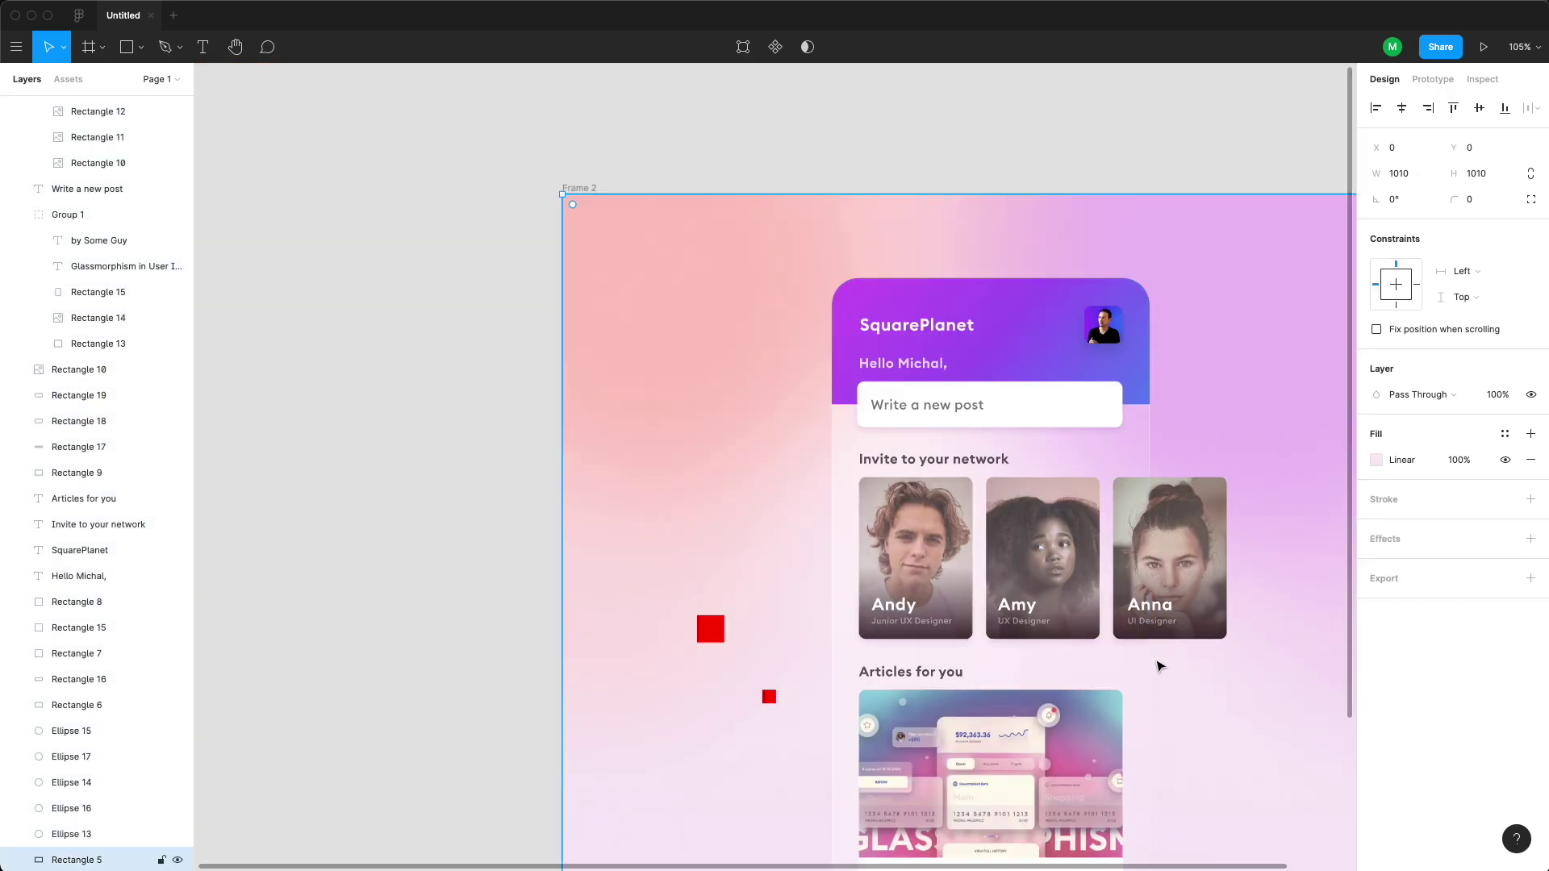
key("plus")
left_click(1152, 584)
left_click(80, 806)
left_click(79, 754, "shift")
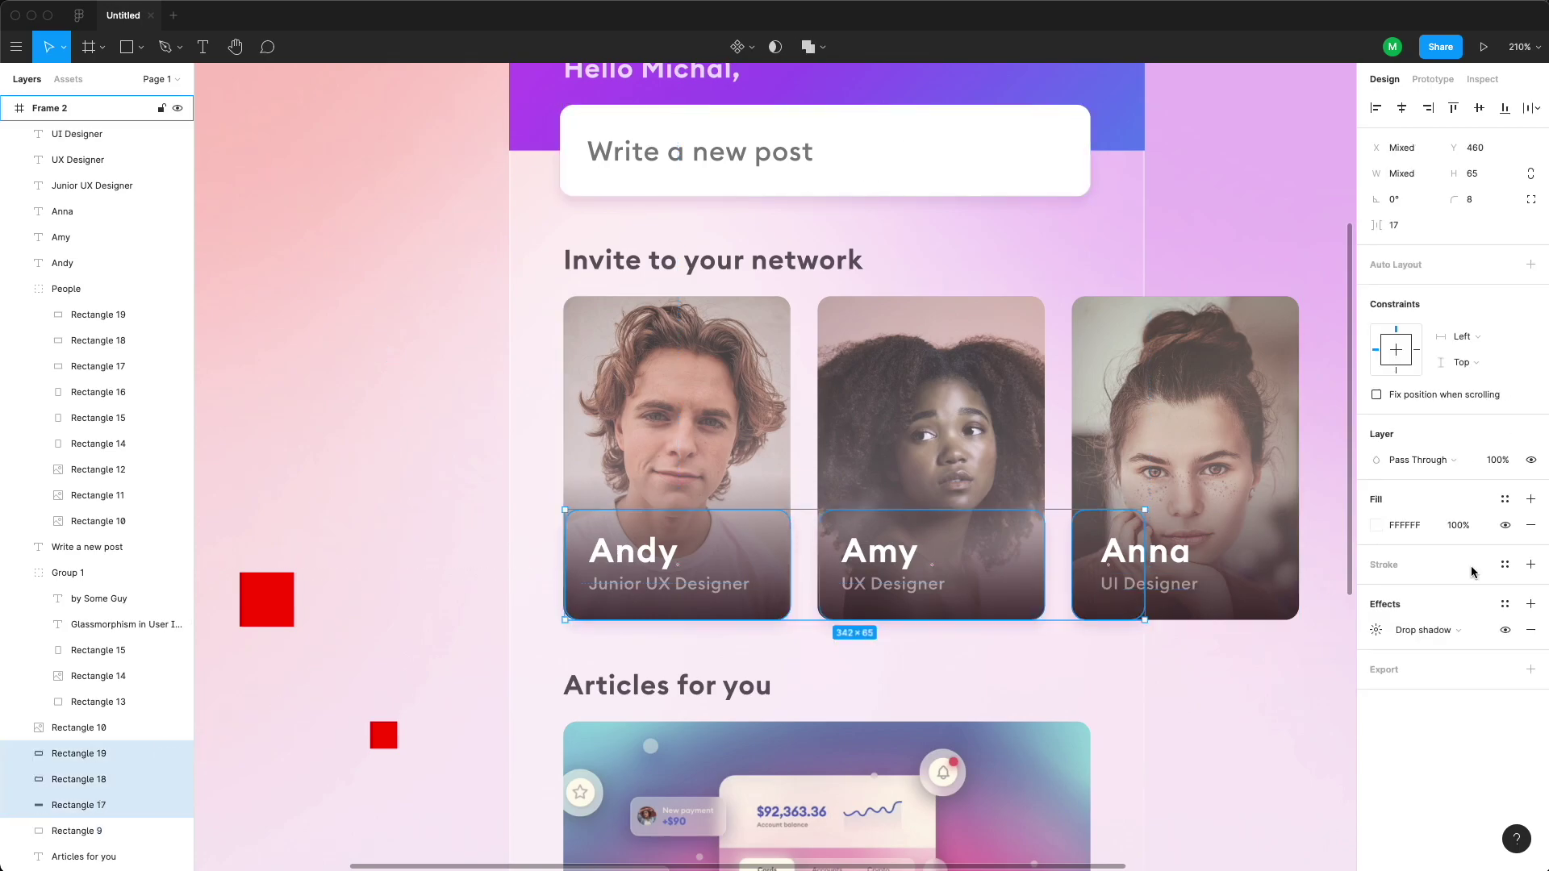
left_click(1376, 630)
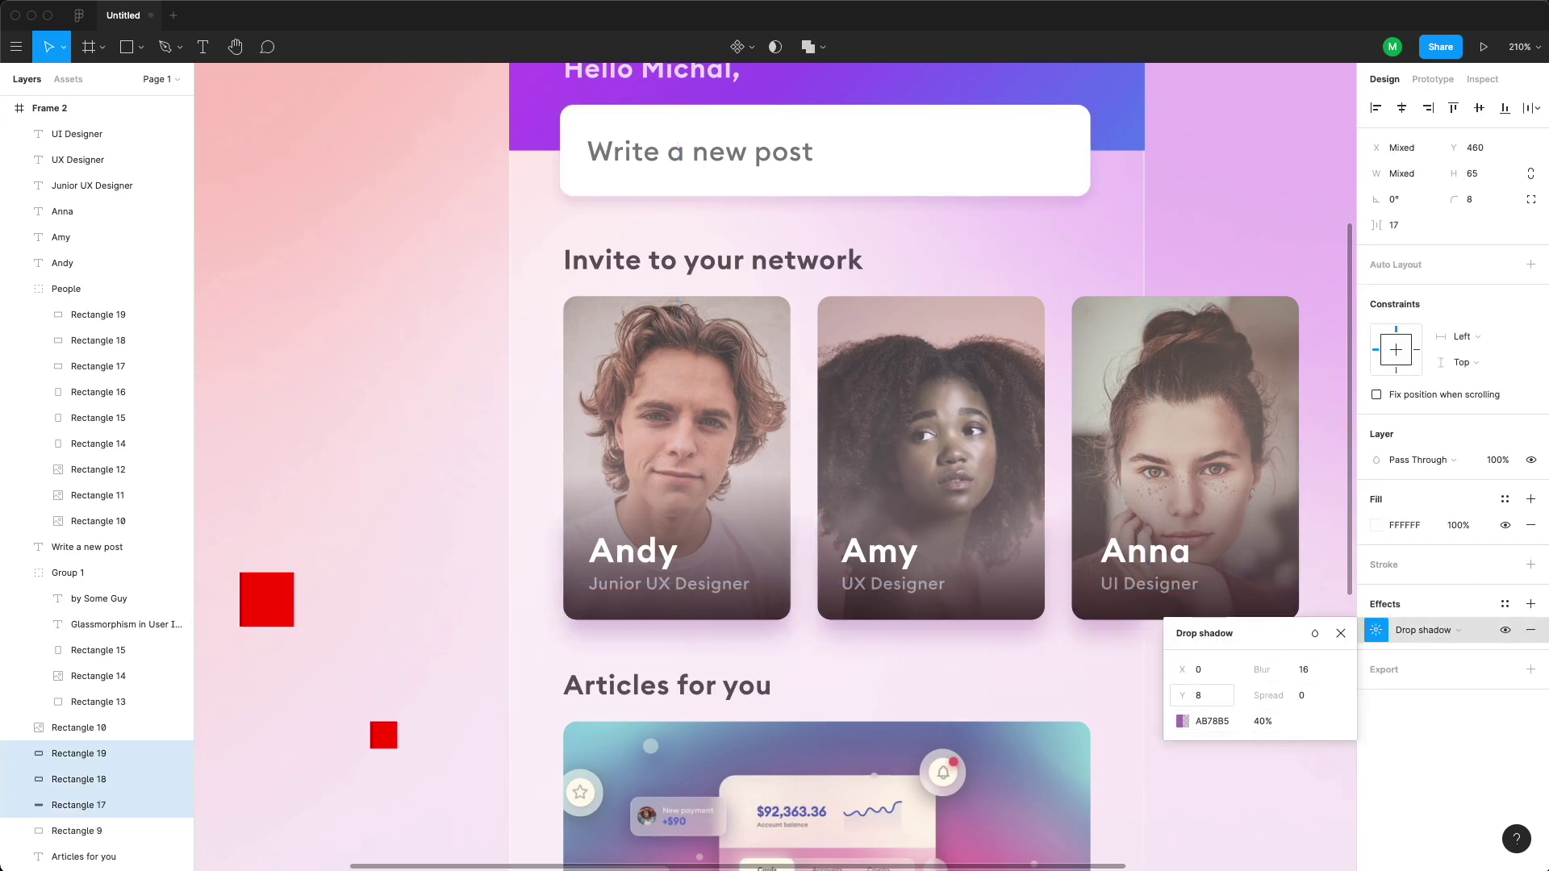
left_click(1300, 821)
- Paste the copied drop shadow properties onto the article card's white background and delete the red spacing squares
scroll(1219, 694, "down", 5)
scroll(1219, 693, "down", 3)
right_click(1115, 750)
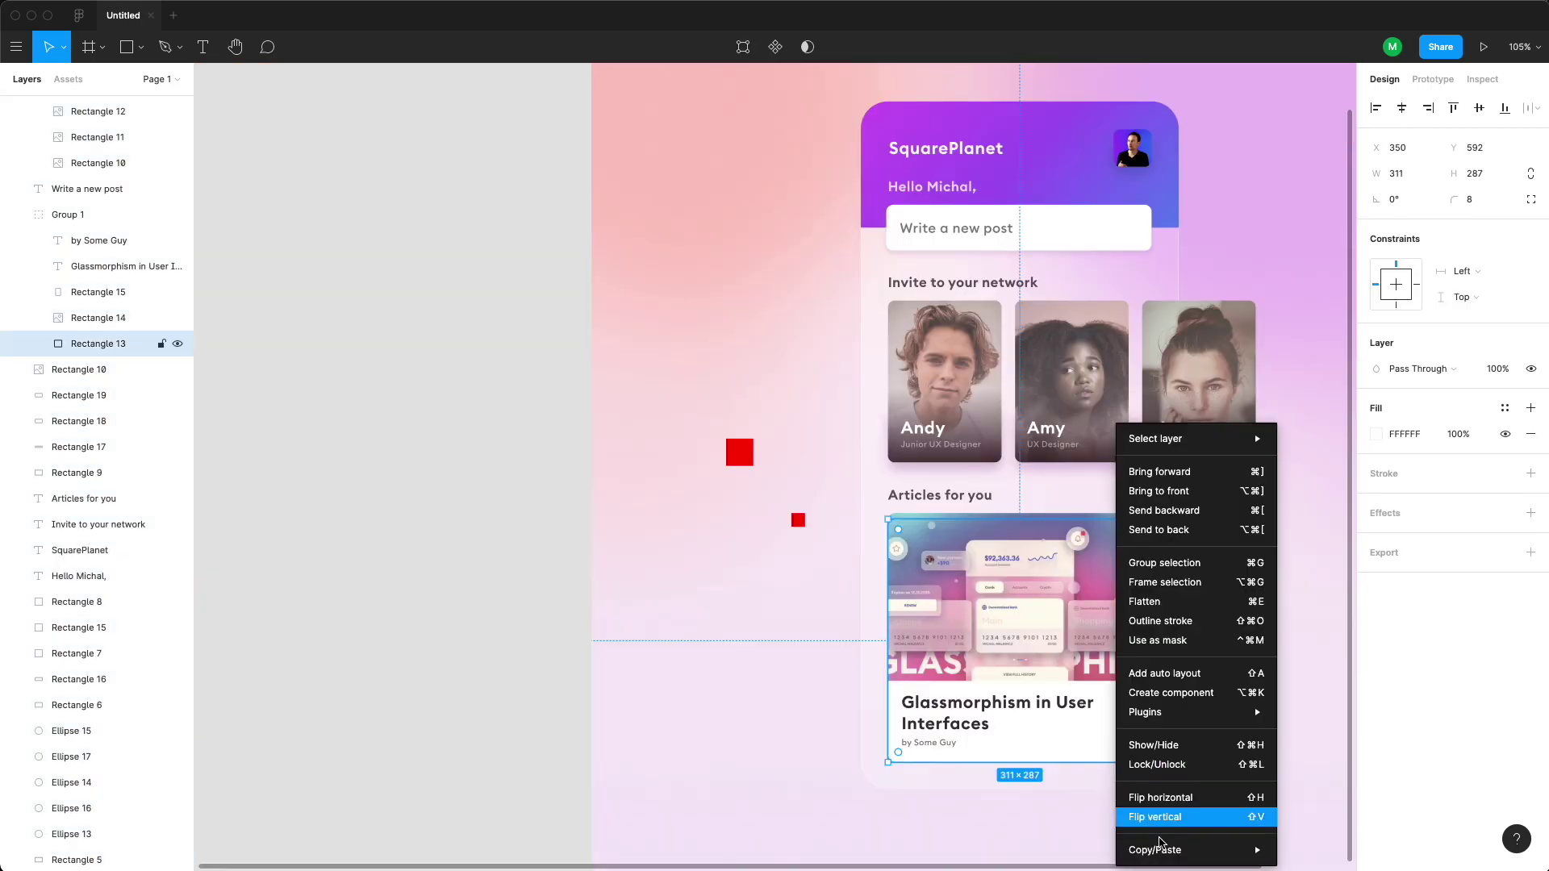
mouse_move(1161, 854)
left_click(1329, 850)
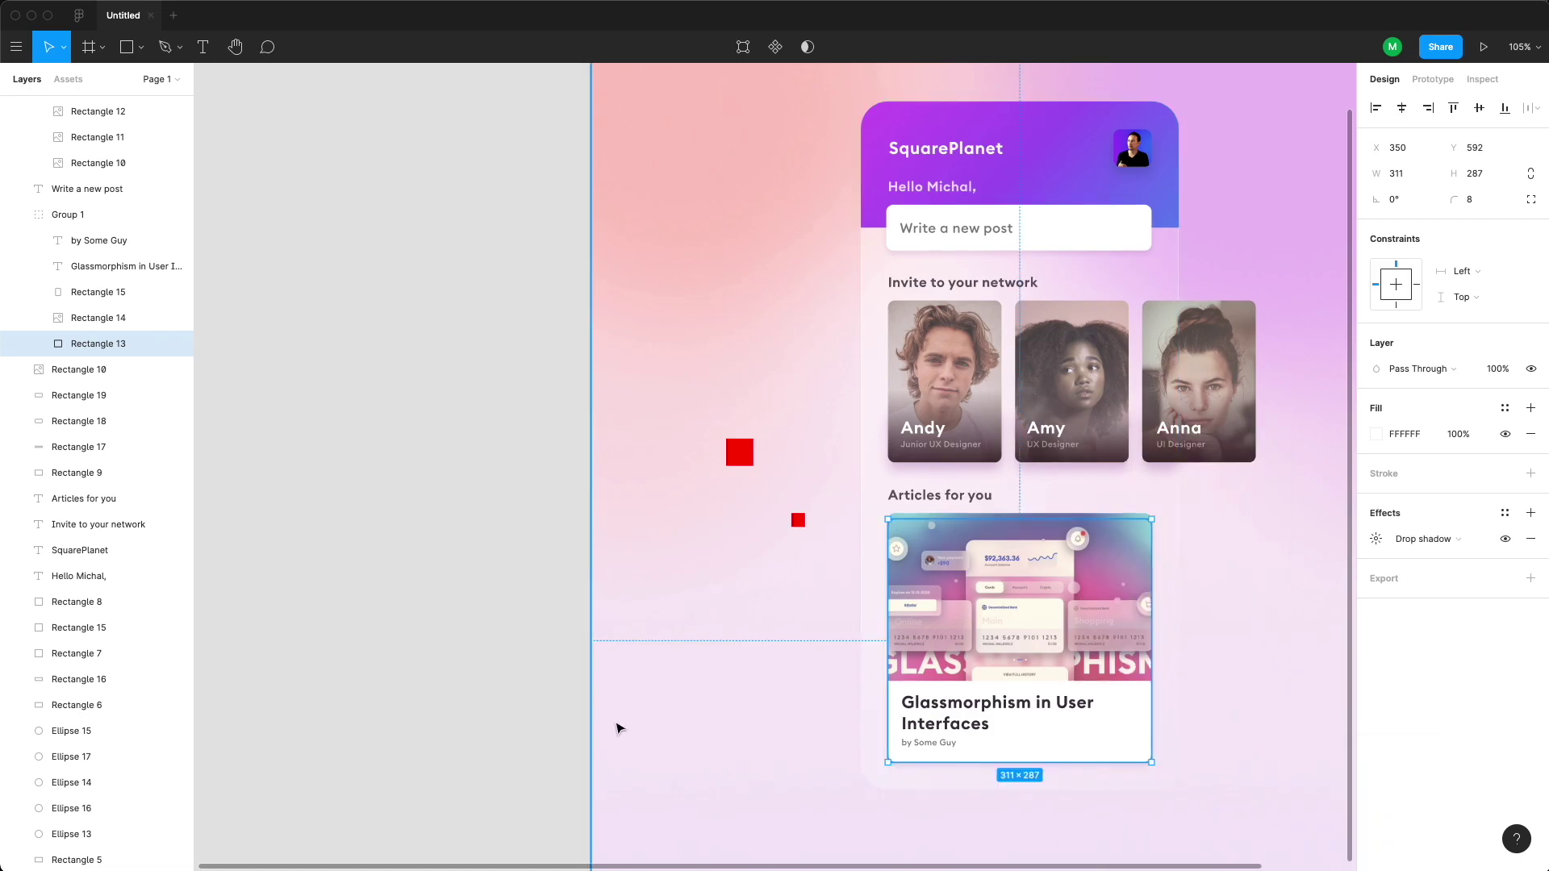
left_click(535, 703)
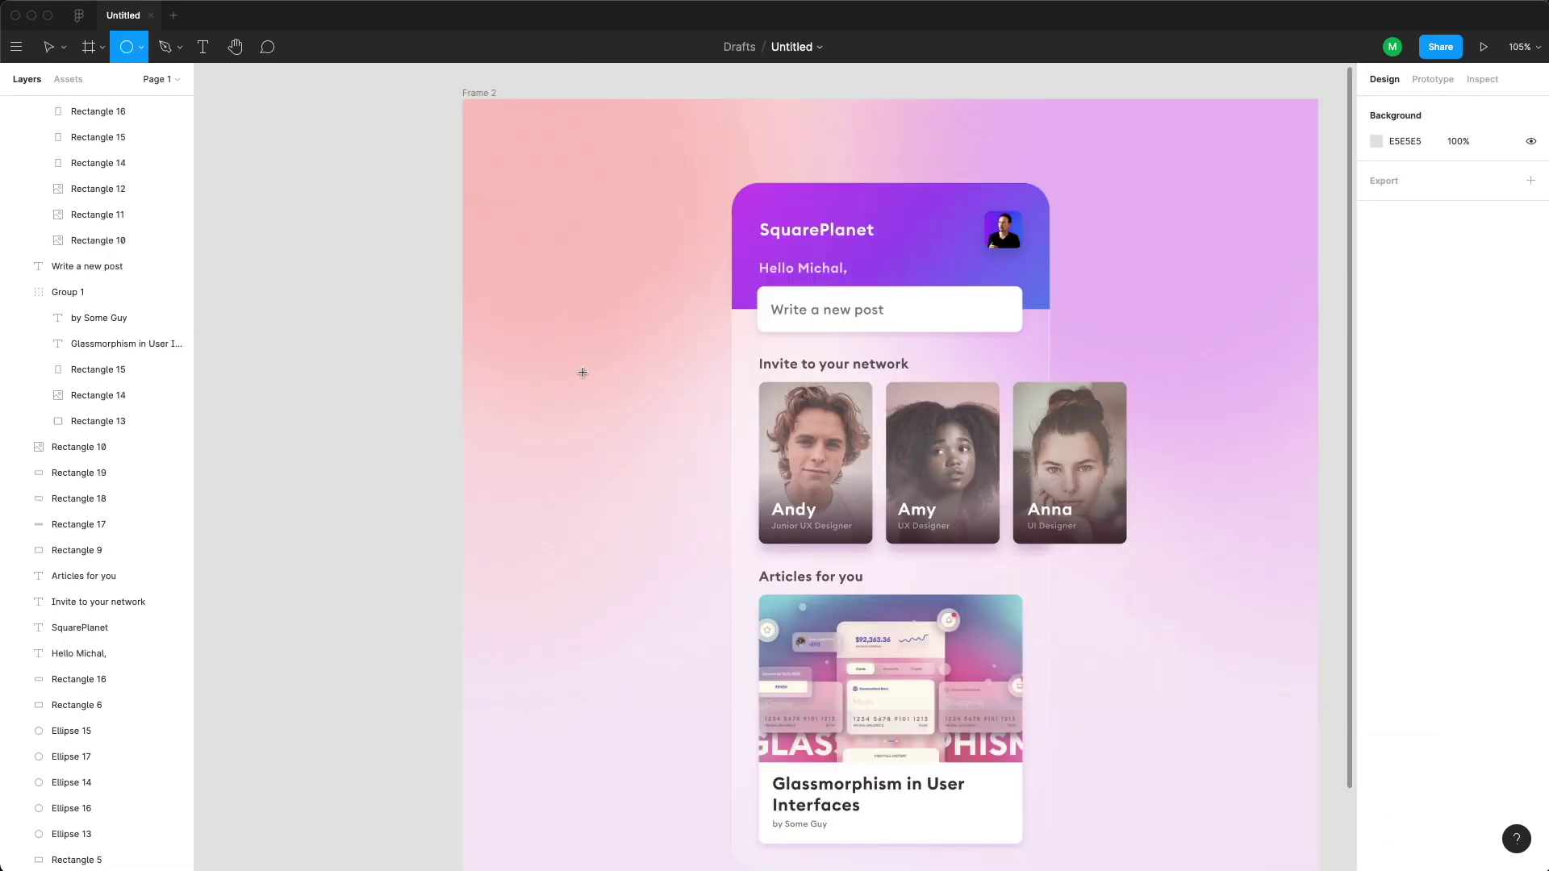
- Draw a circle about 153 × 153 px beside the phone screen's left edge and give it a linear gradient fill
left_click_drag(568, 333, 698, 462)
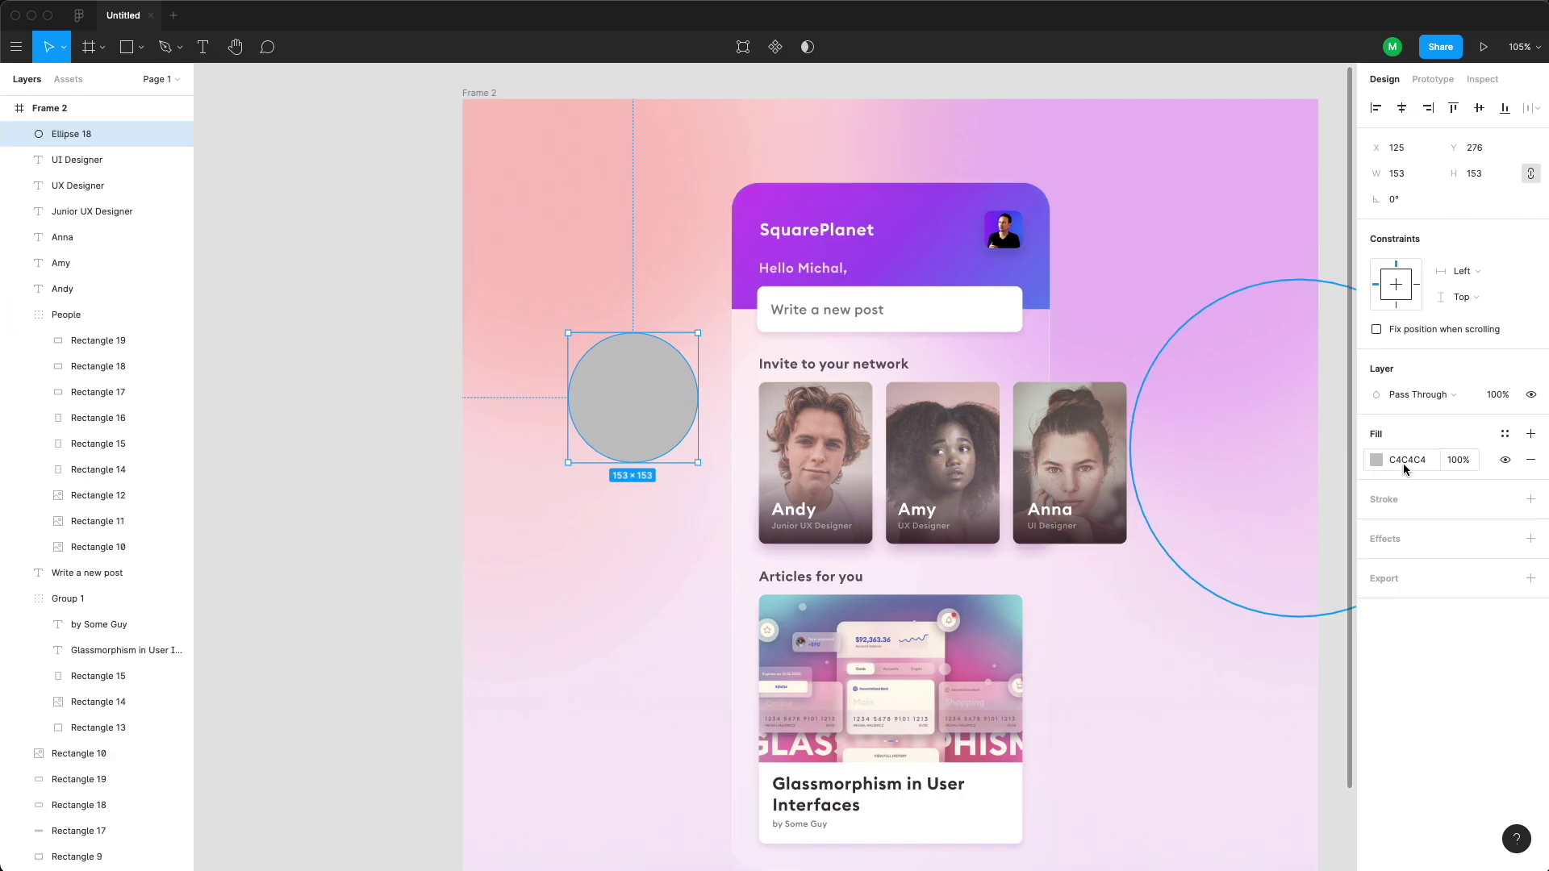
left_click(1376, 460)
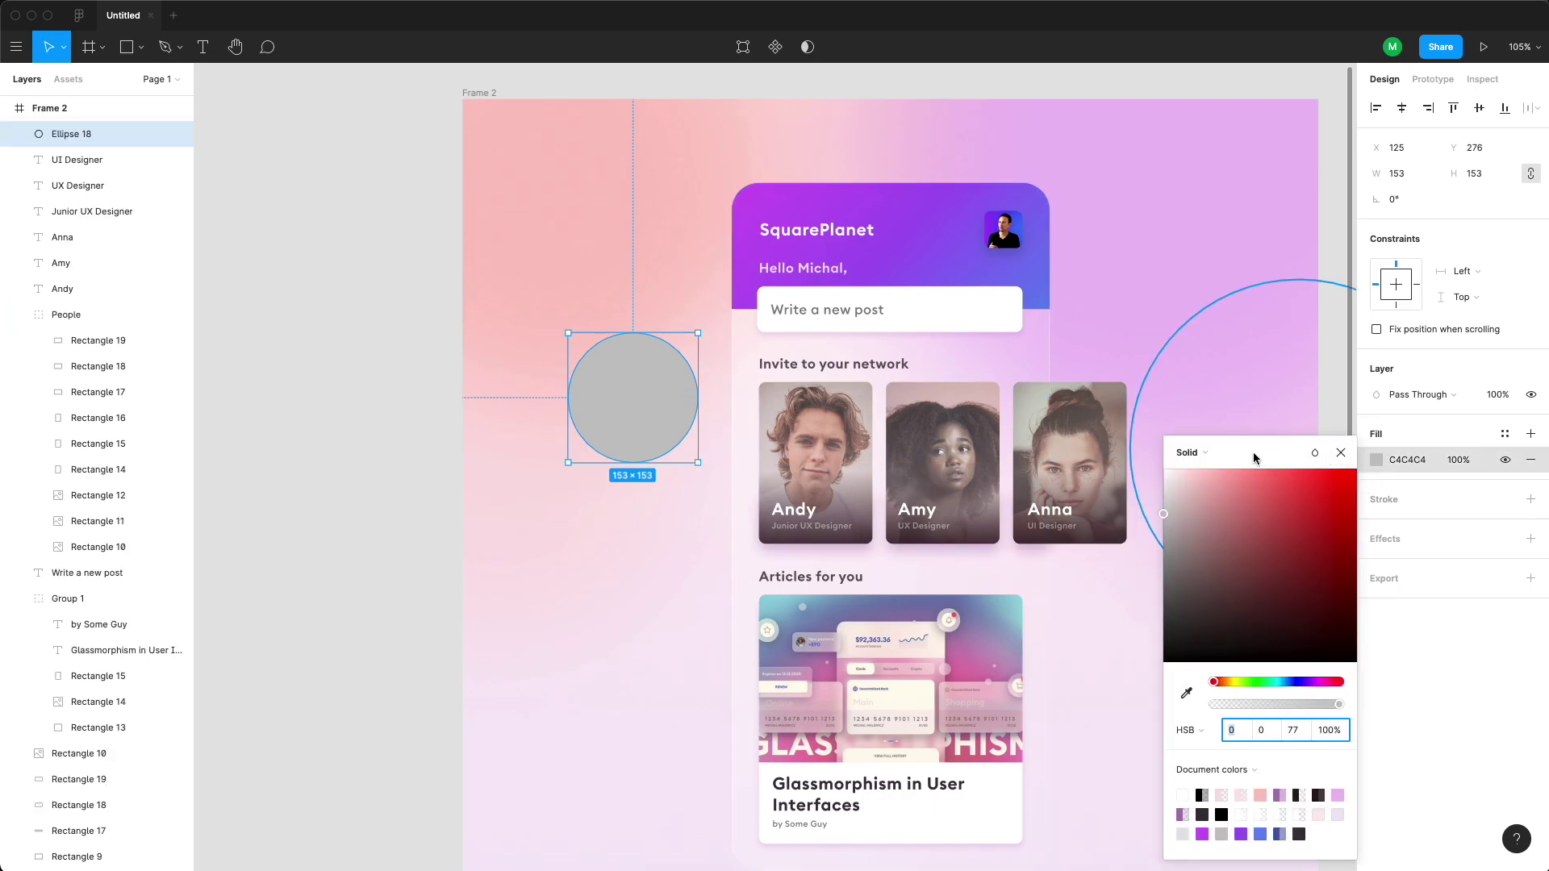
left_click(1191, 452)
left_click(1211, 468)
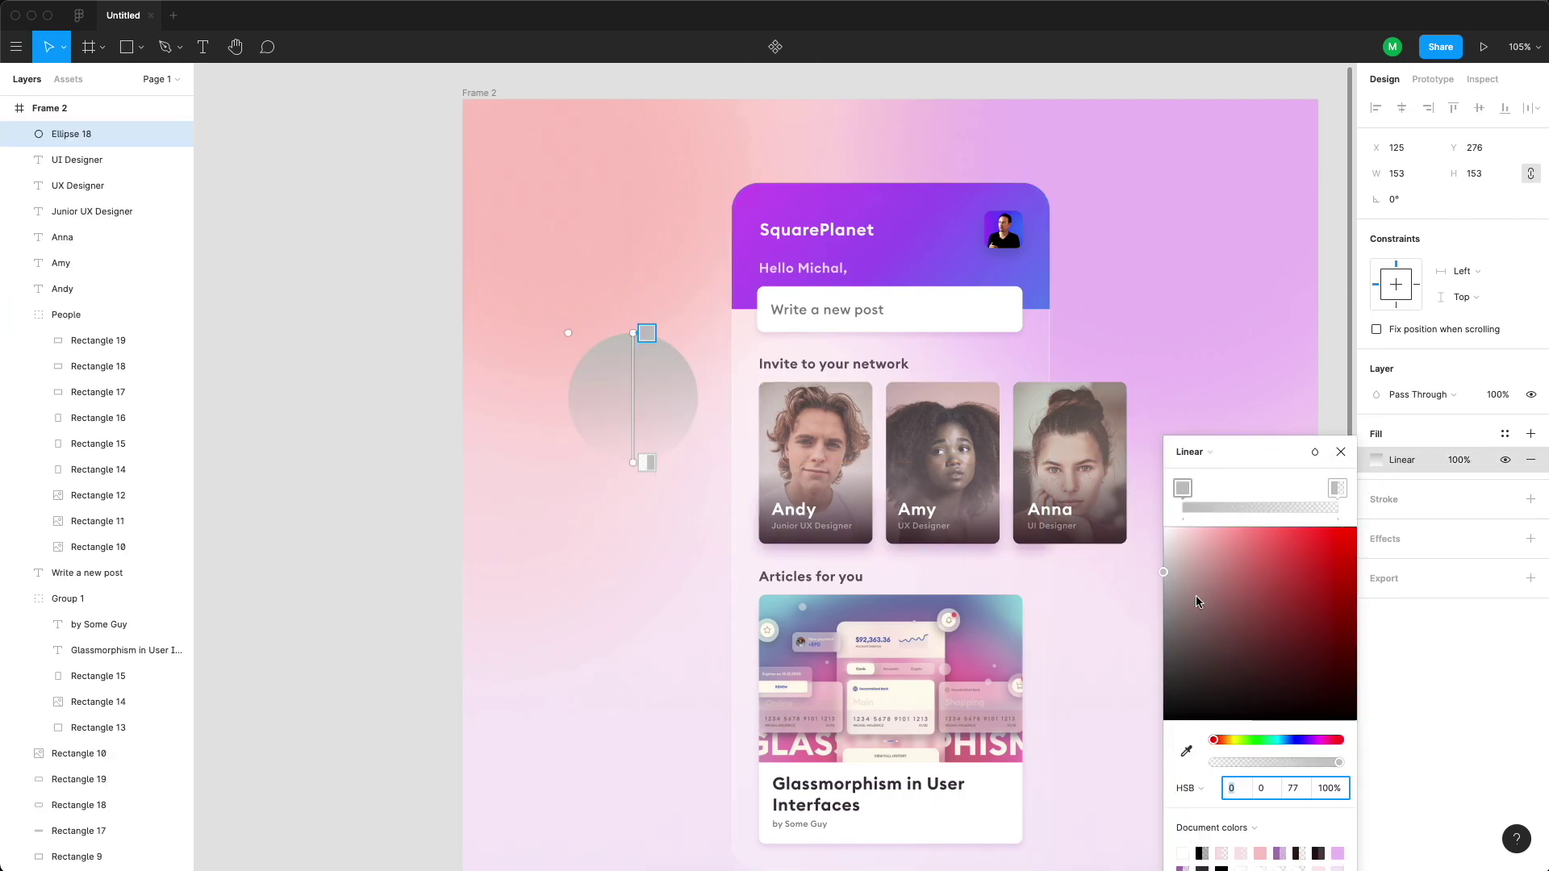
- Set the circle's gradient from sampled pale pink HSB 309, 5, 97 to salmon HSB 4, 23, 98 and tilt it slightly
left_click(1186, 753)
left_click(848, 682)
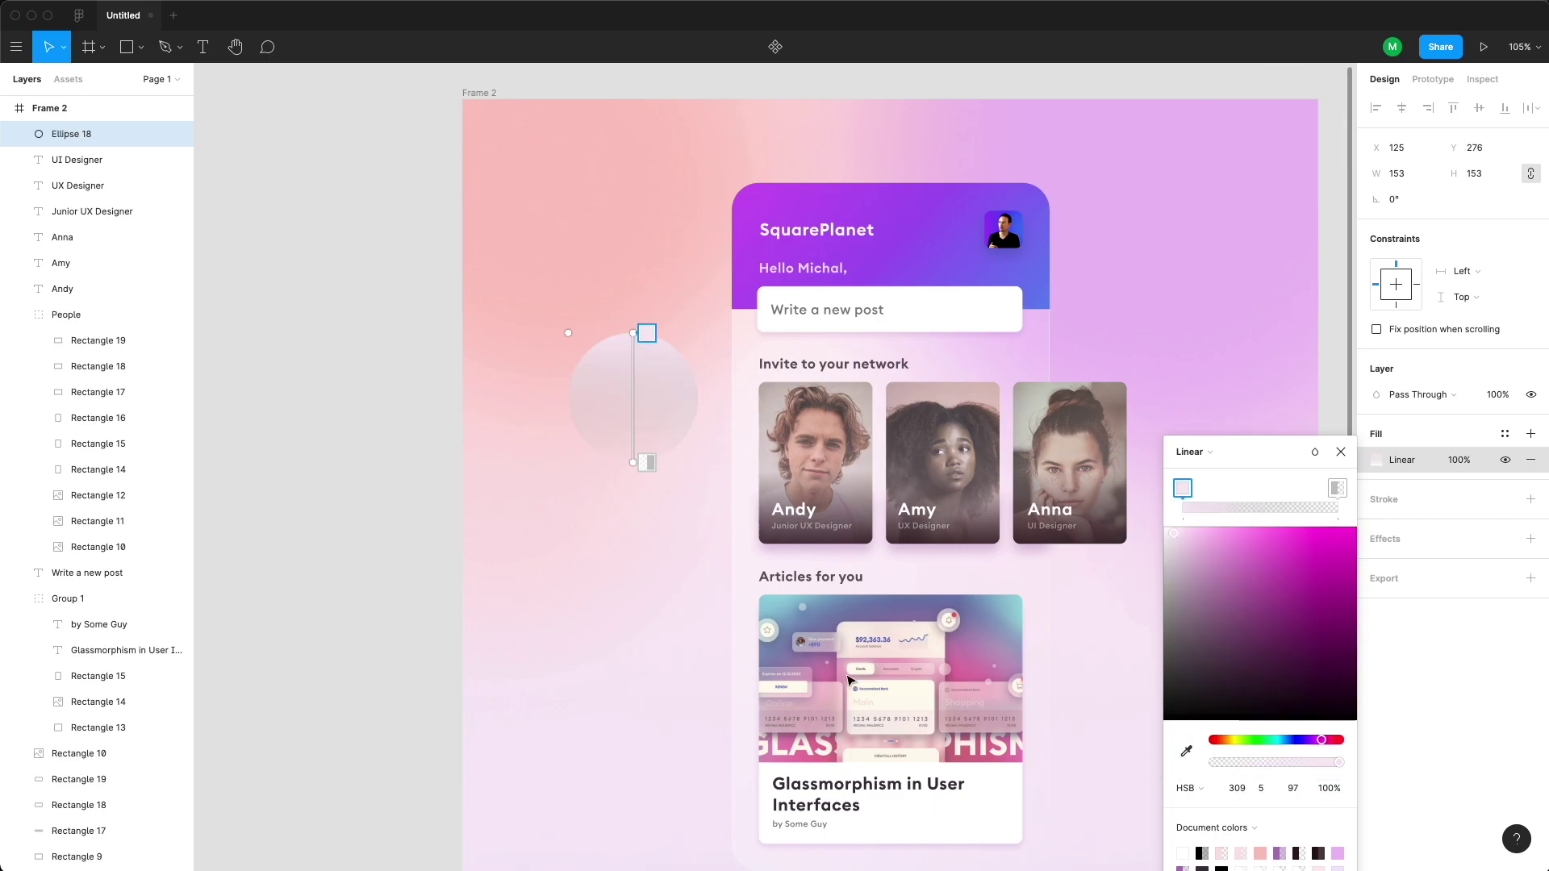
left_click(1339, 489)
left_click(1185, 753)
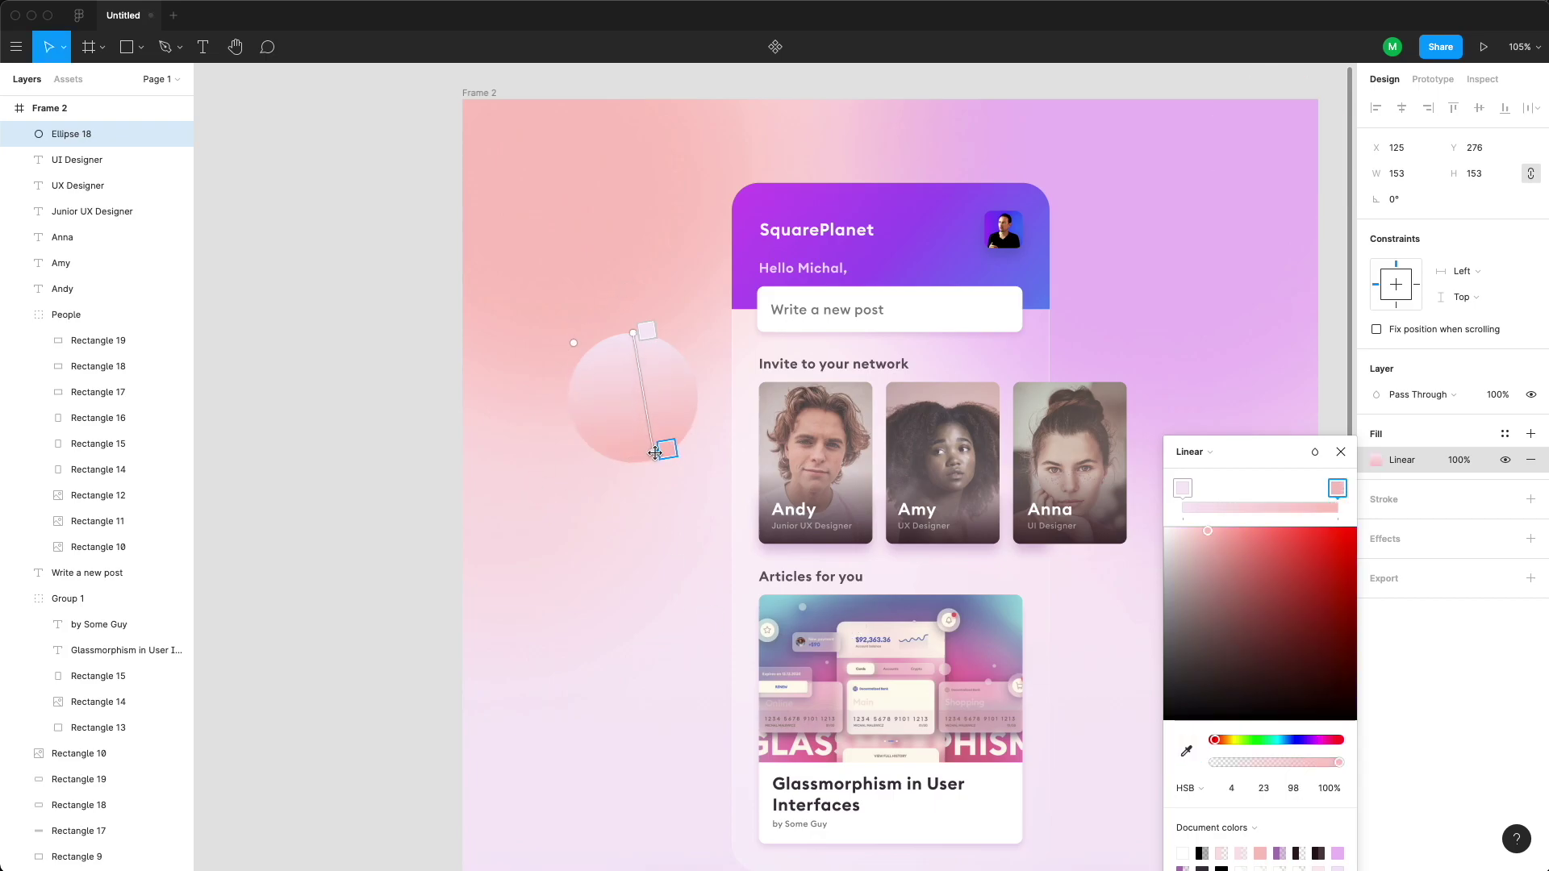
left_click(383, 478)
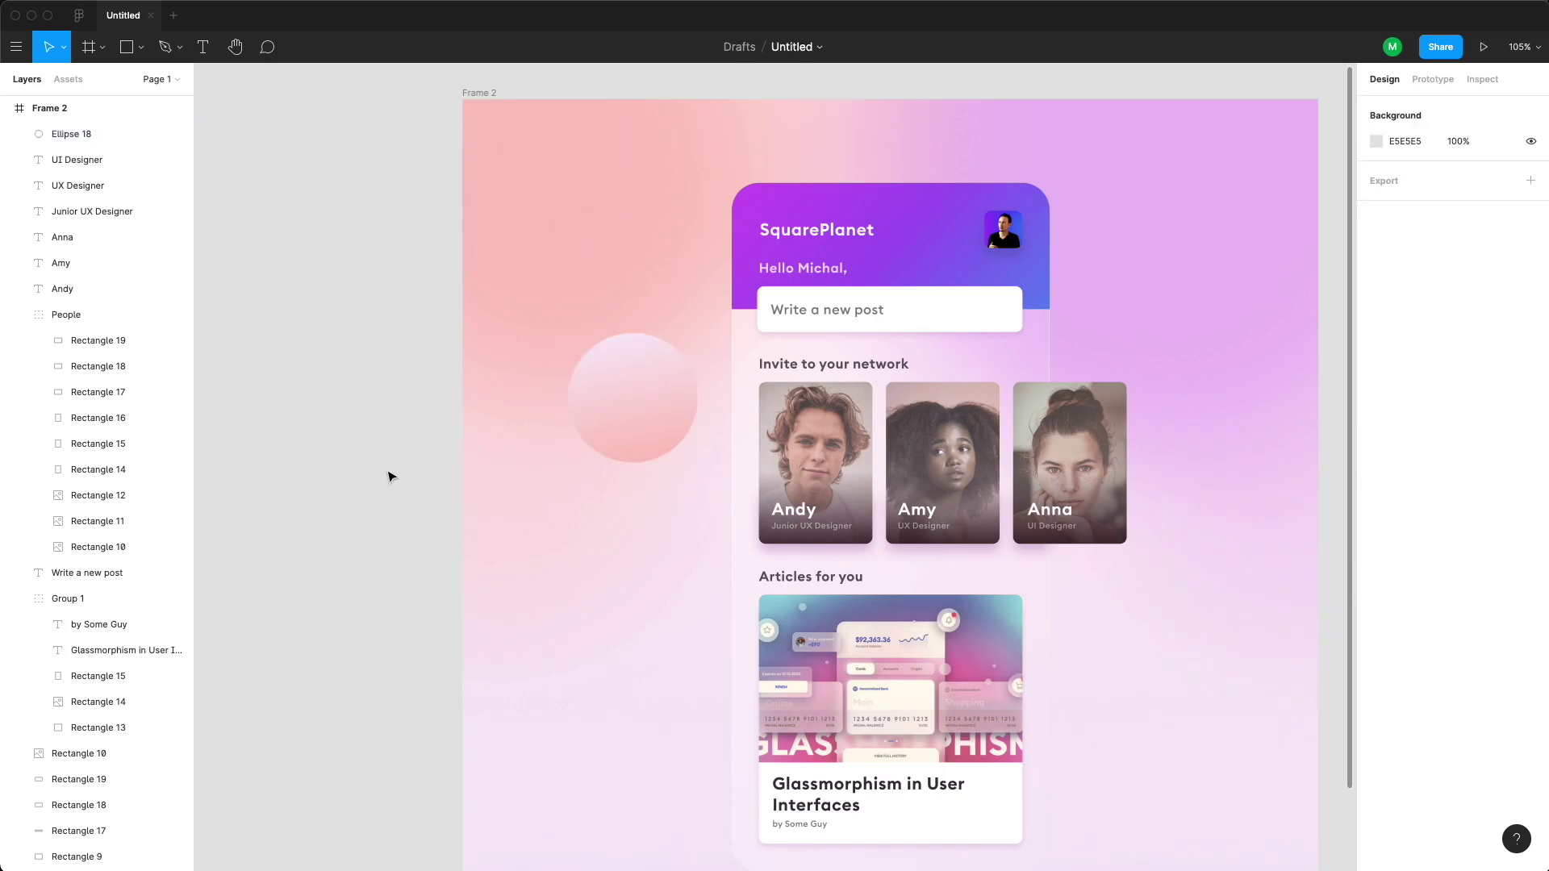
- Try cutting the circle, pasting it at the top of Frame 2's layers and moving it 30 px right
left_click(589, 402)
key("Delete")
left_click(720, 524)
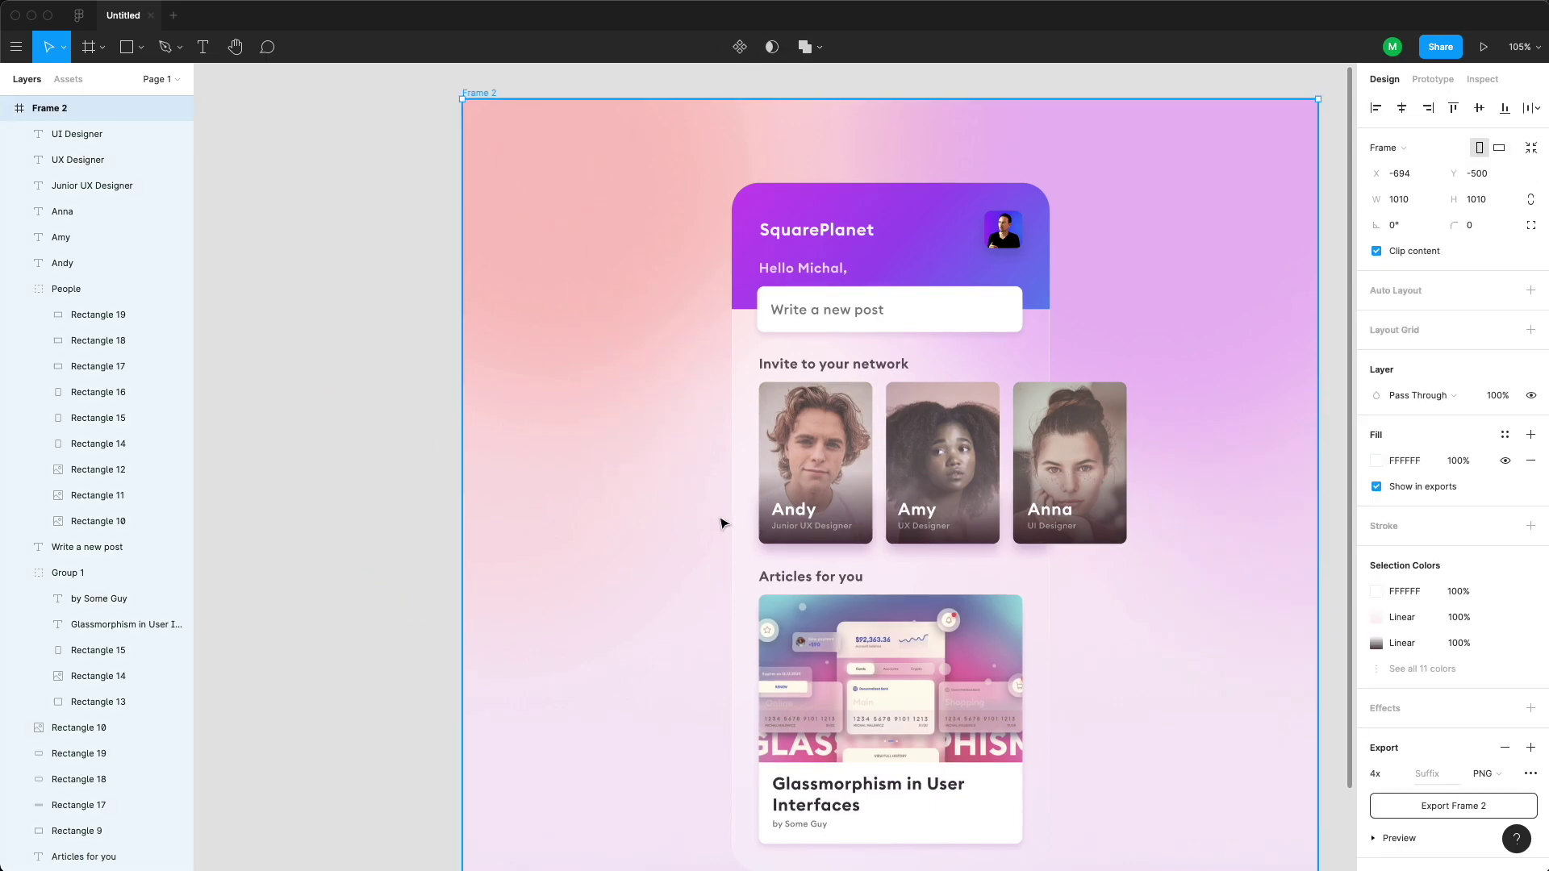
key("ctrl+v")
key("shift+Right")
key("shift+Right")
key("shift+Right")
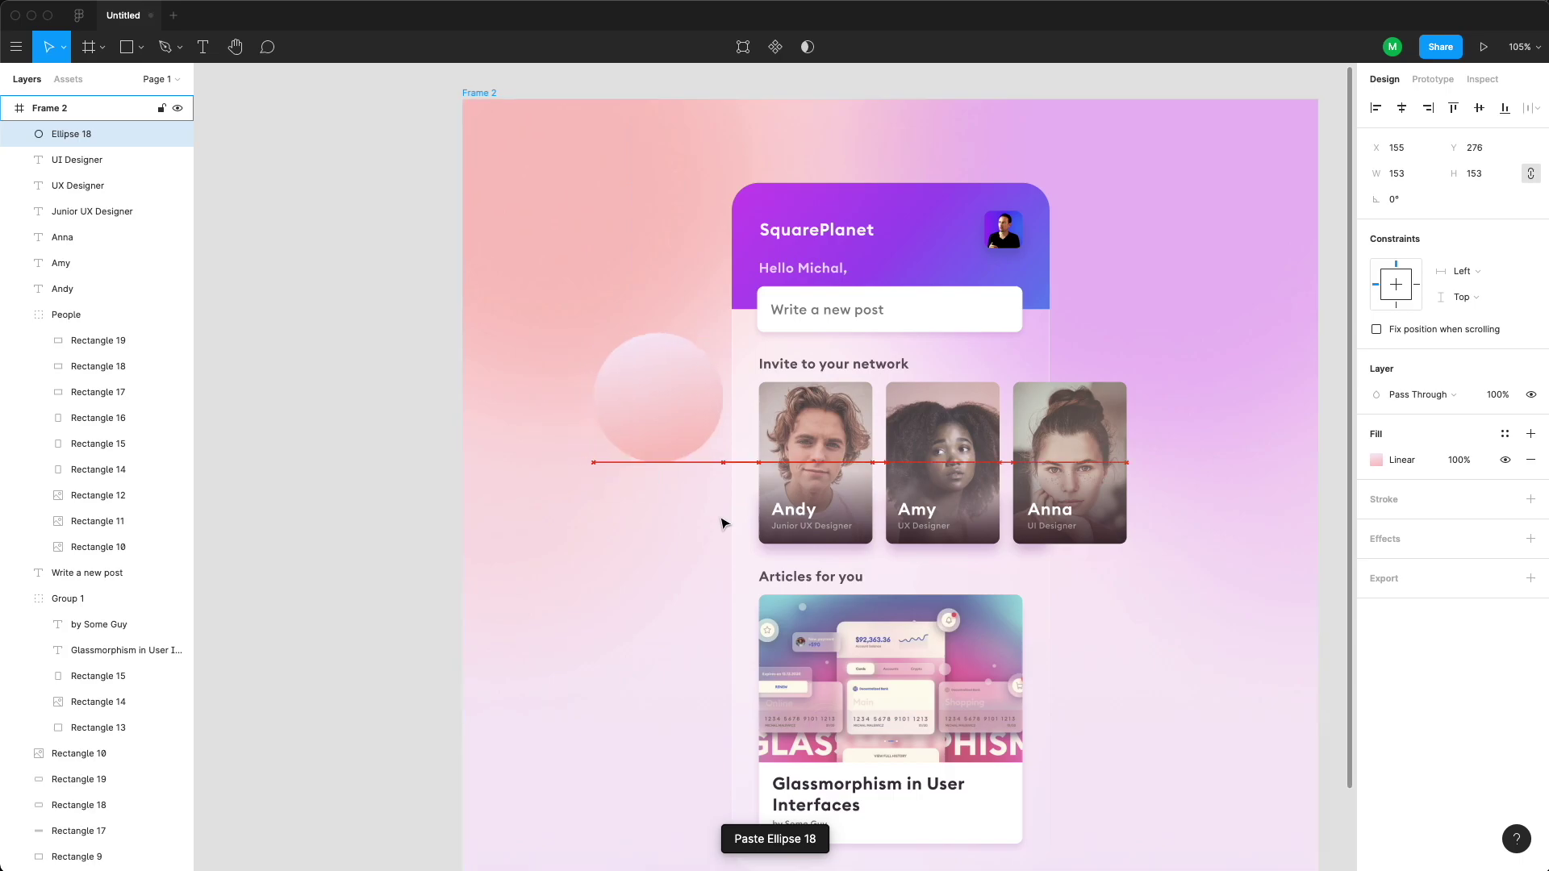
- Cut the circle, paste it directly above Ellipse 15 behind the glass panel, and nudge it to X 215, Y 256
key("Delete")
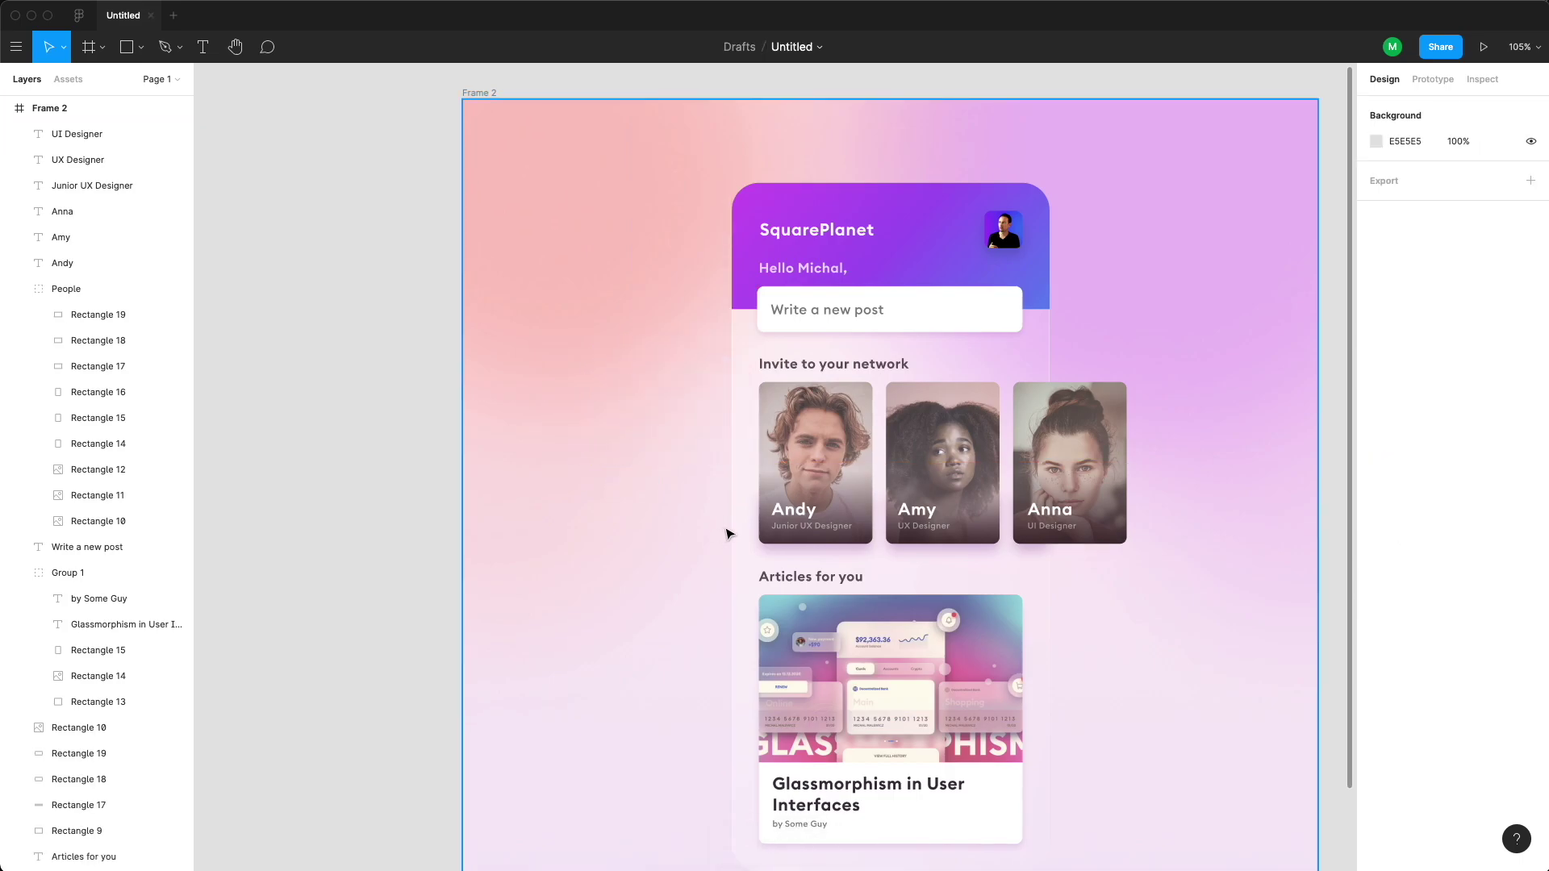
left_click(741, 535)
left_click(43, 733)
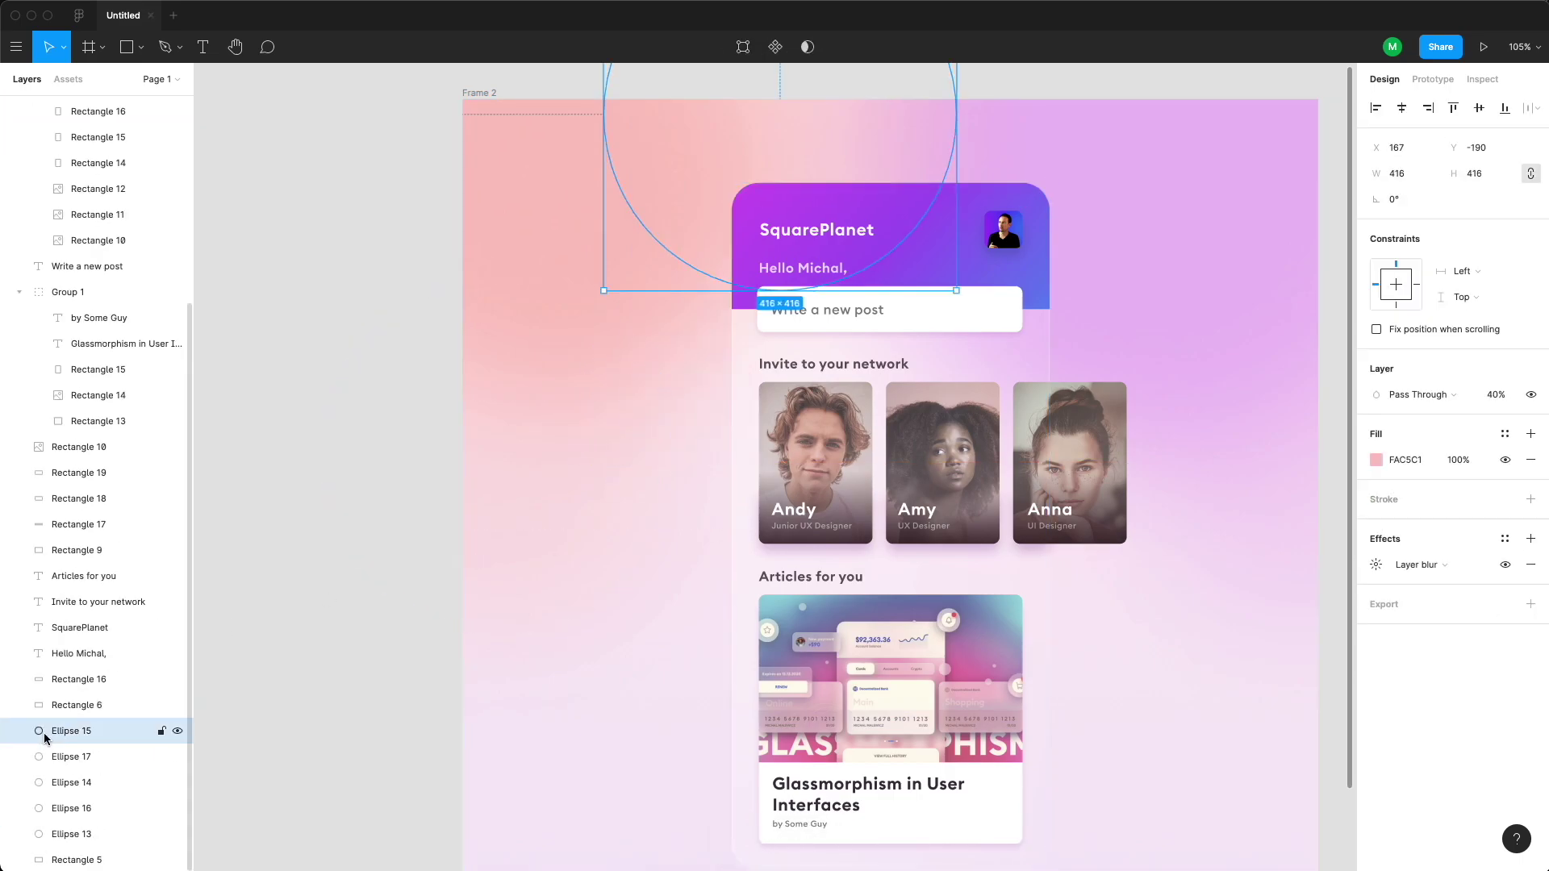
key("super+v")
key("shift+Right")
key("shift+Up")
key("shift+Up")
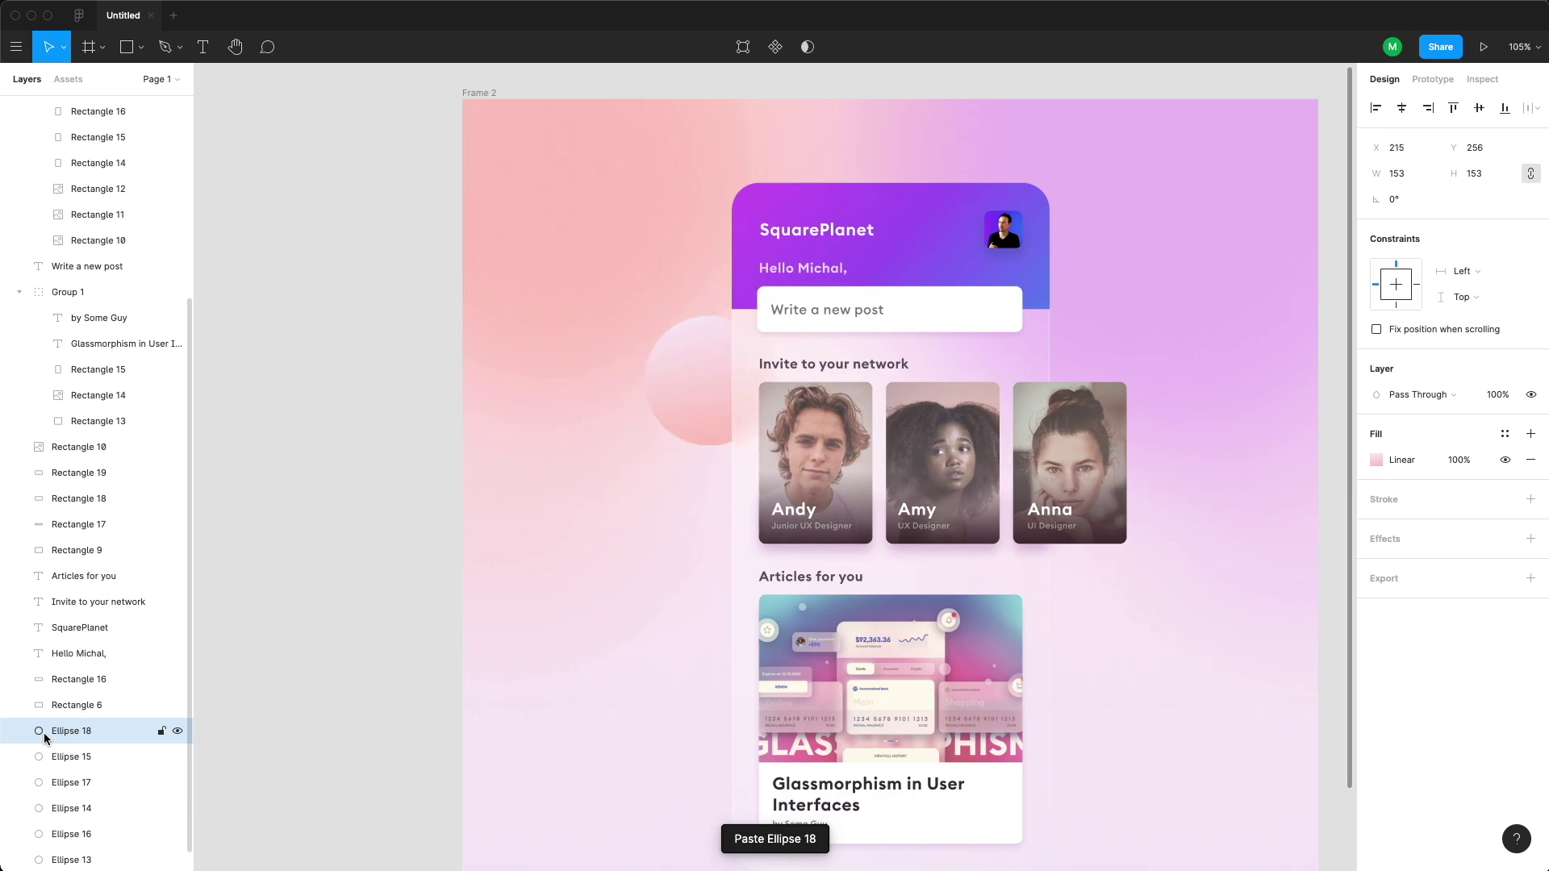
- Duplicate the salmon circle, shrink the copy to 88 × 88 px and place it at the panel's left edge at X 276, Y 624
left_click(743, 665)
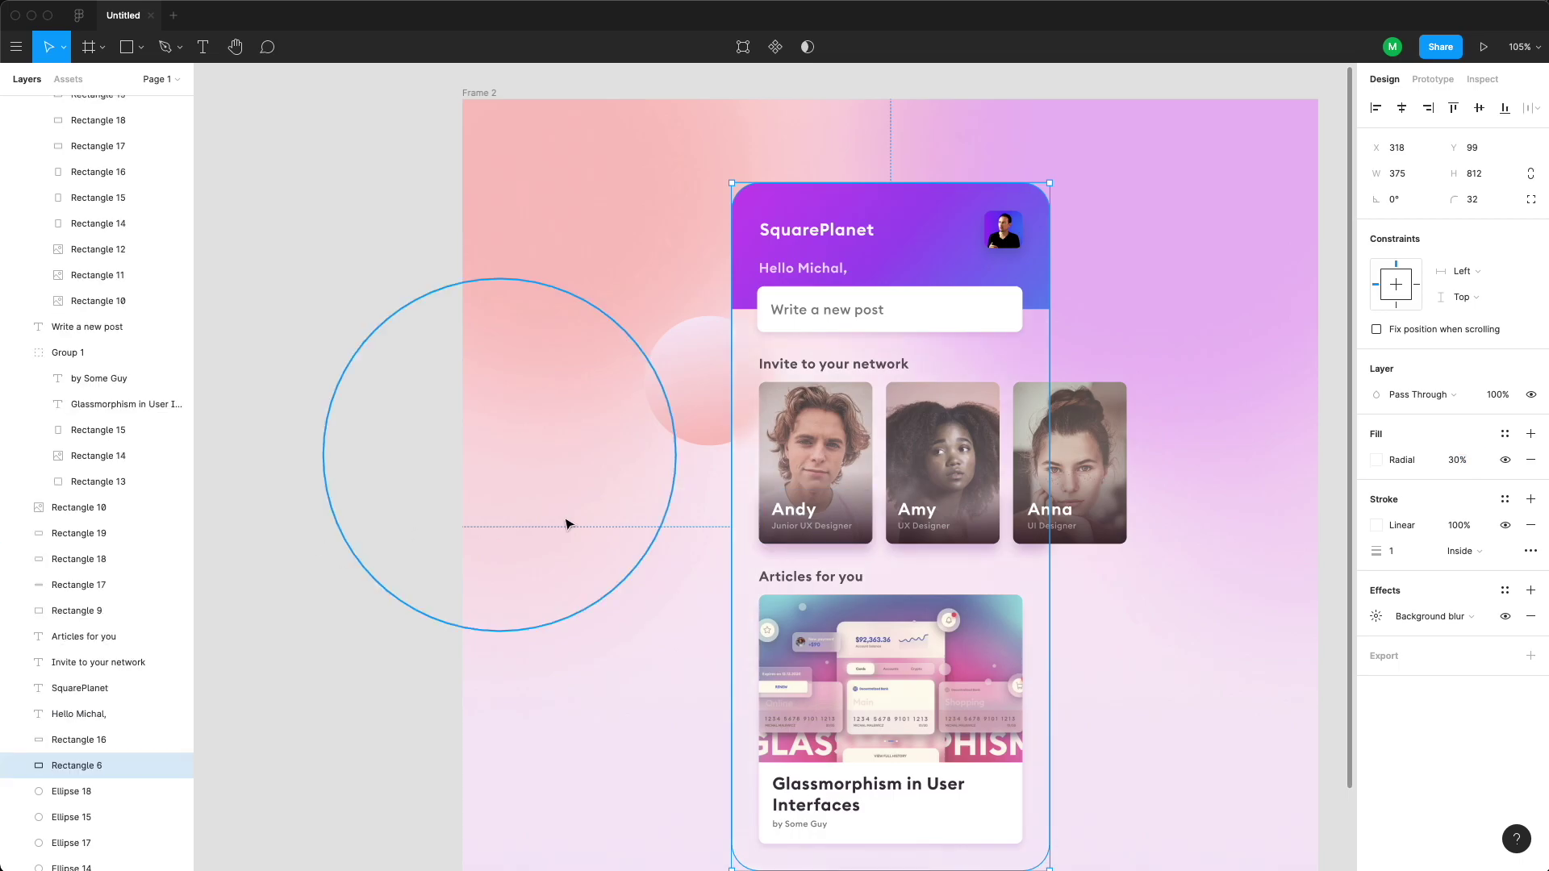
key("Escape")
left_click(678, 400)
key("super+d")
left_click_drag(681, 401, 617, 606)
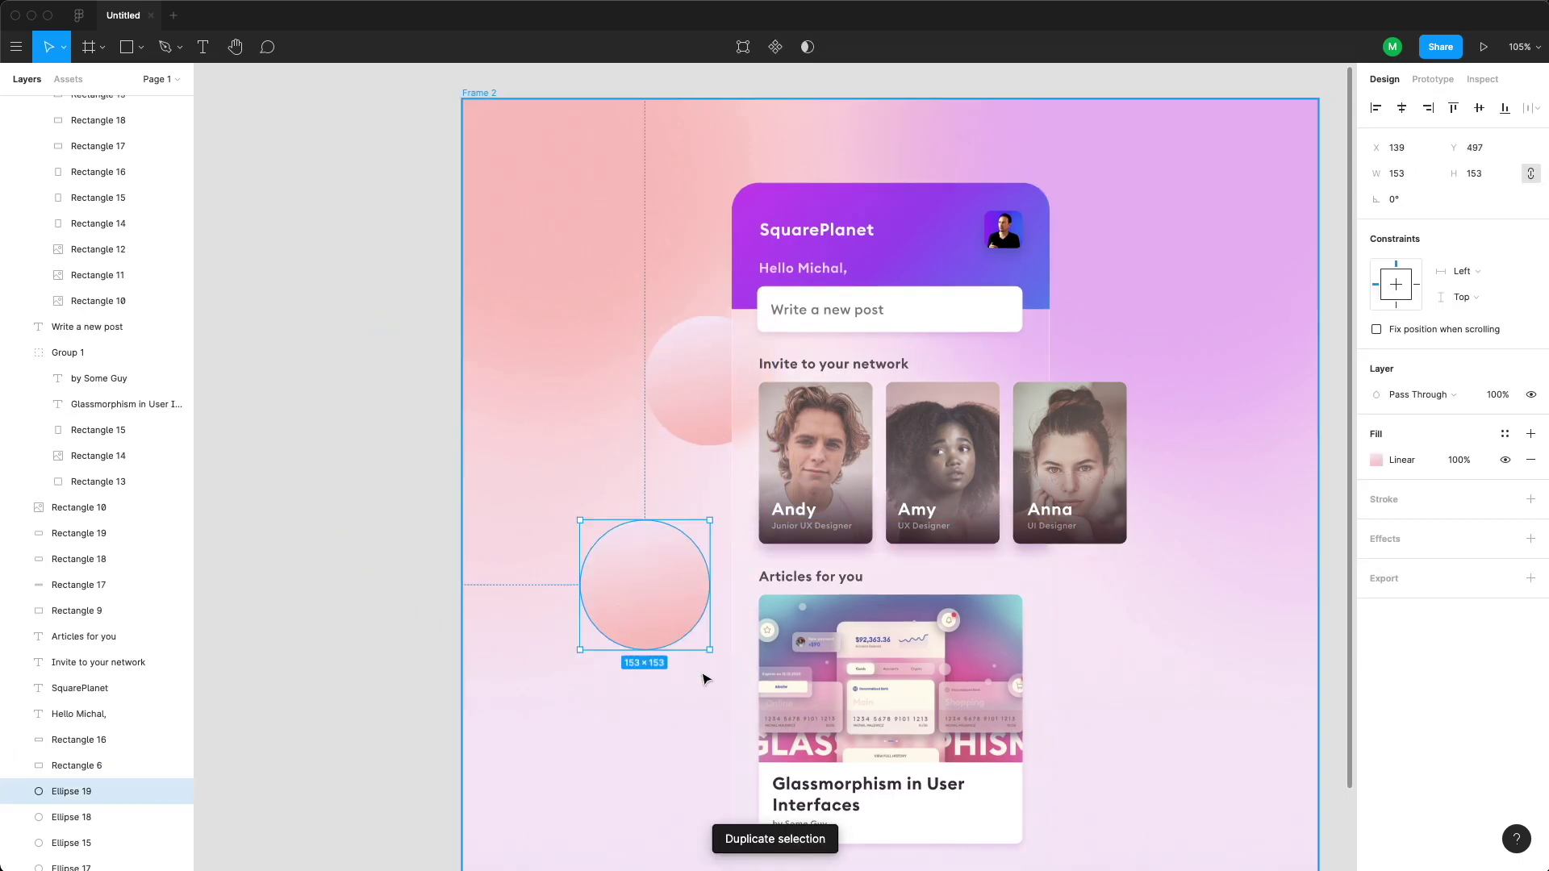
left_click_drag(709, 649, 654, 595)
left_click_drag(621, 560, 733, 679)
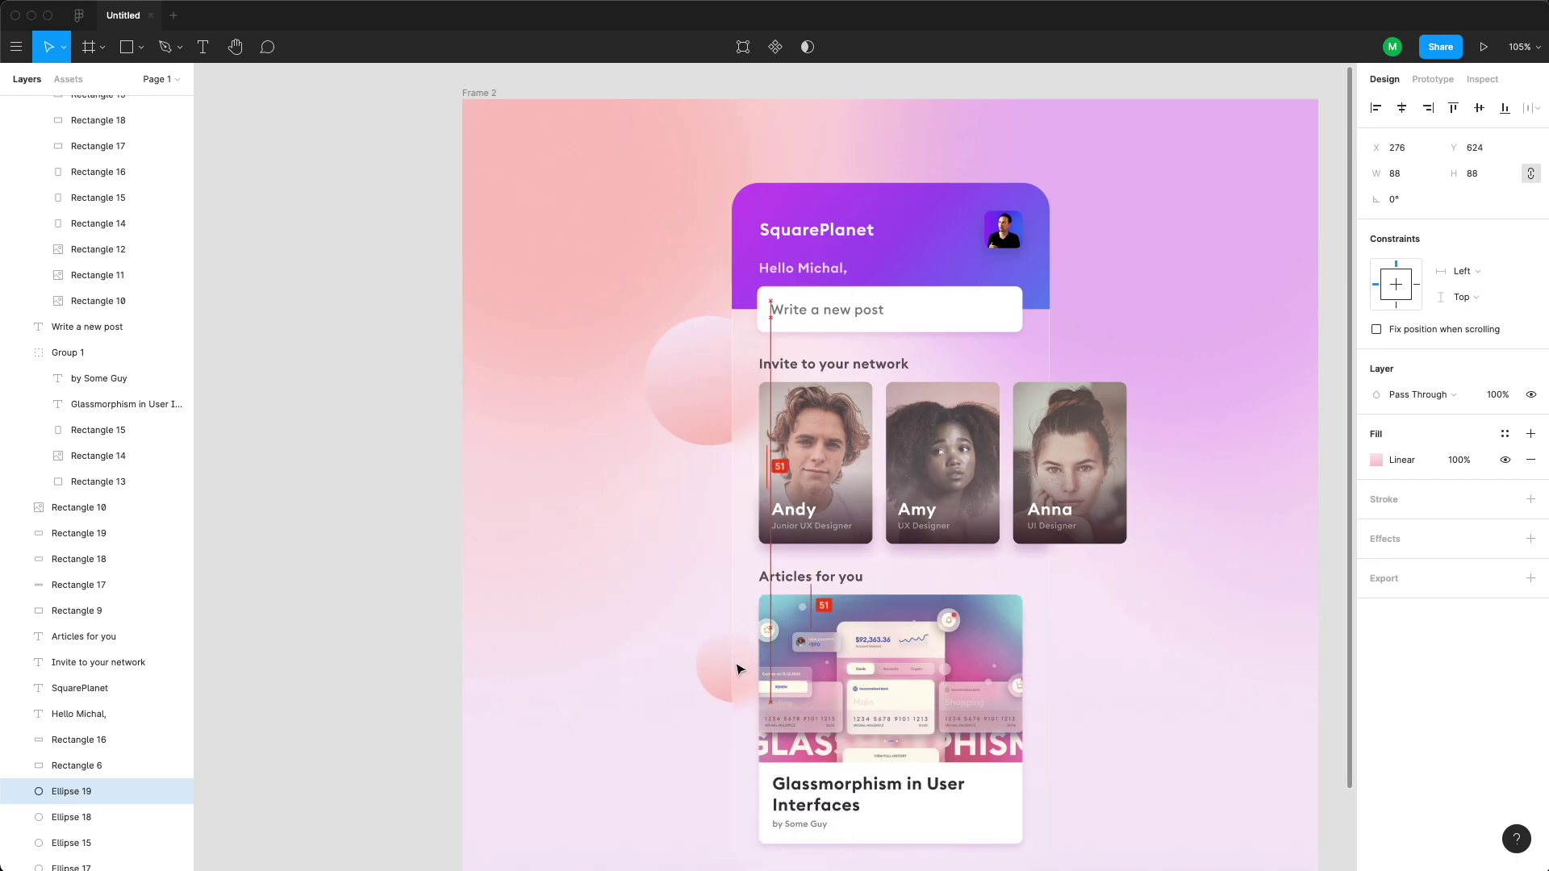
- Duplicate the small circle to X 717, Y 648 and recolor its gradient from a sampled pale pink to lilac HSB 291, 21, 95
key("super+d")
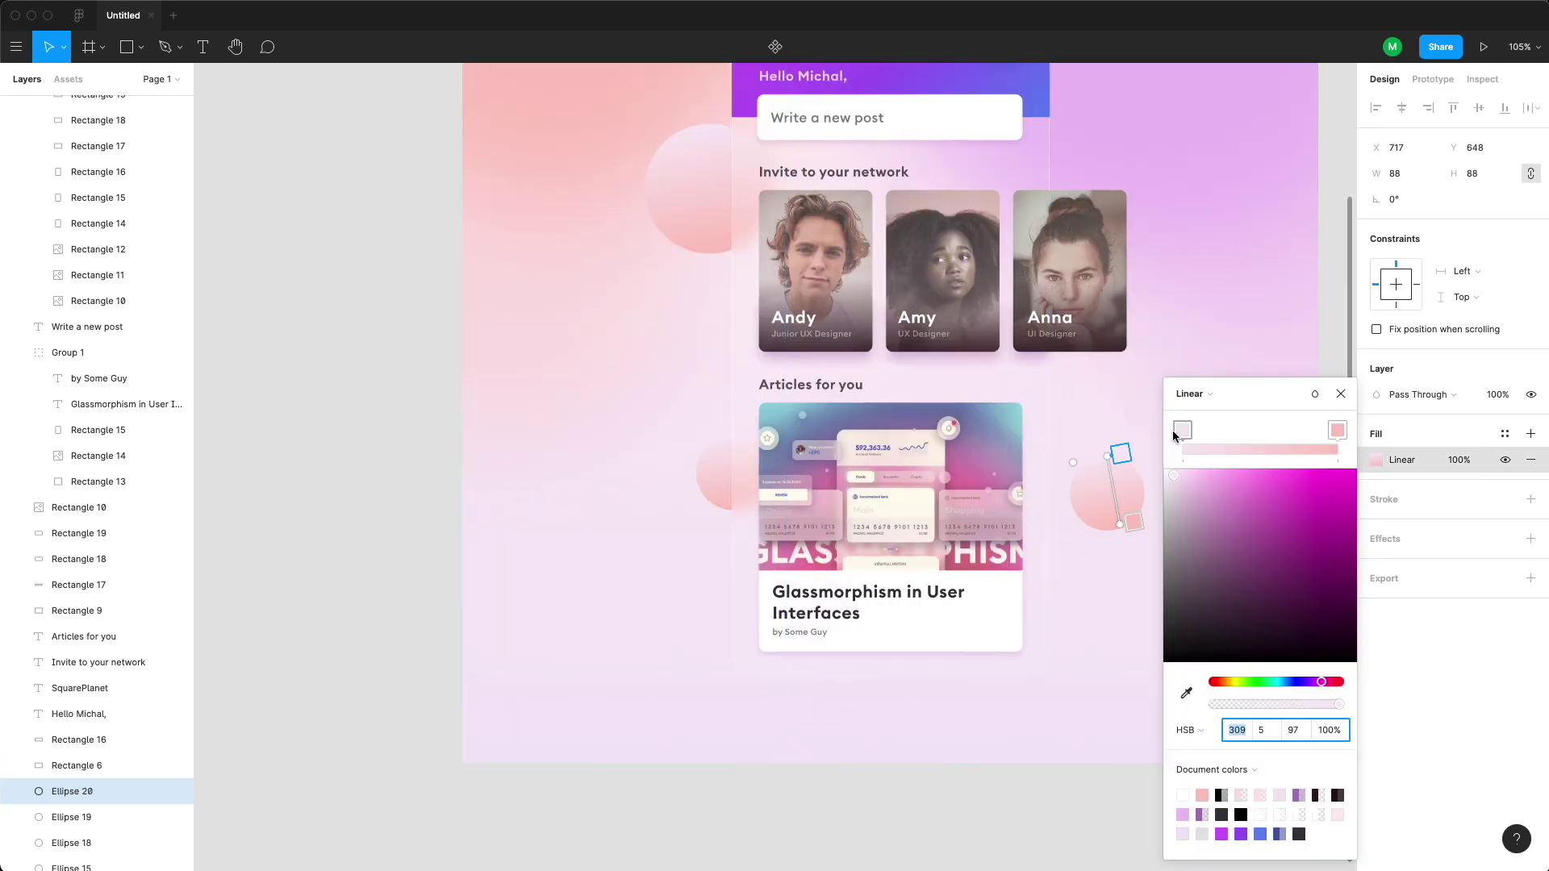
left_click(1191, 698)
left_click(1137, 585)
left_click(1337, 431)
left_click(1186, 693)
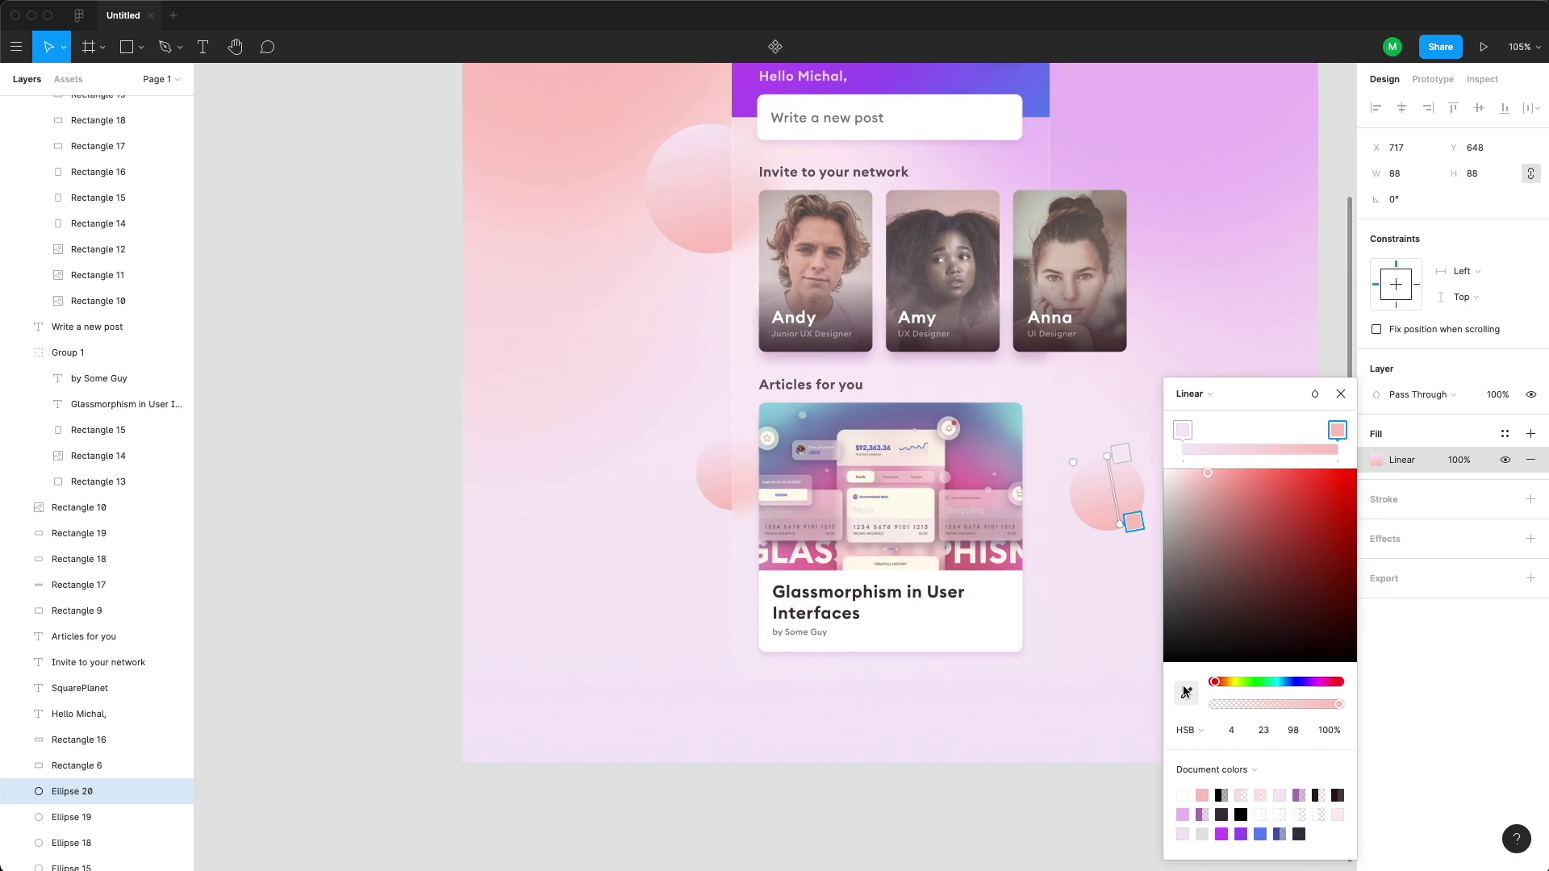
left_click(1279, 141)
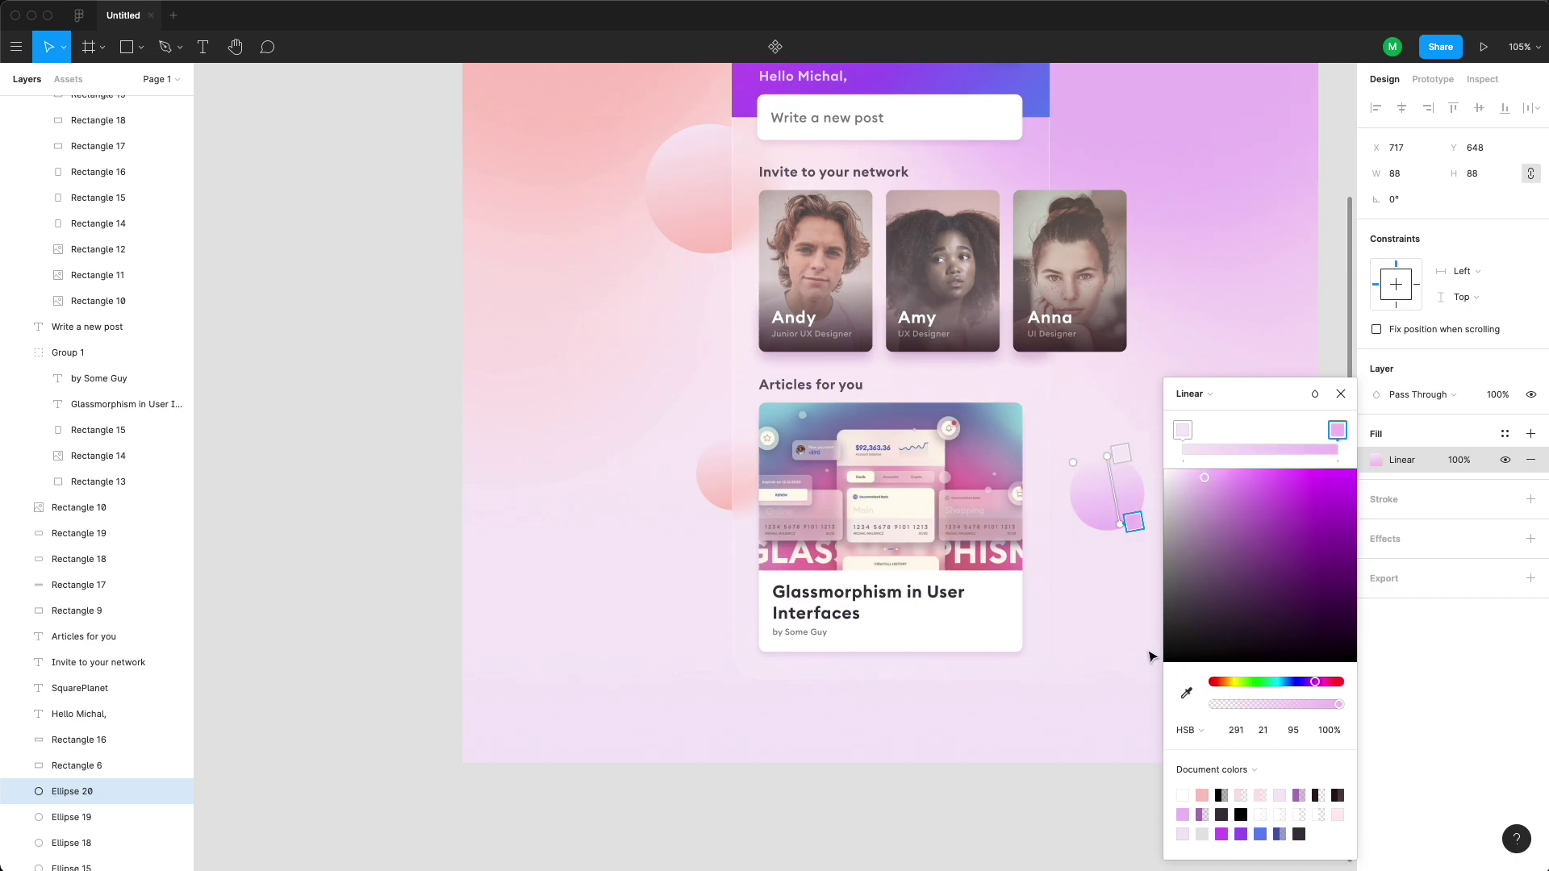
left_click(1202, 476)
key("Escape")
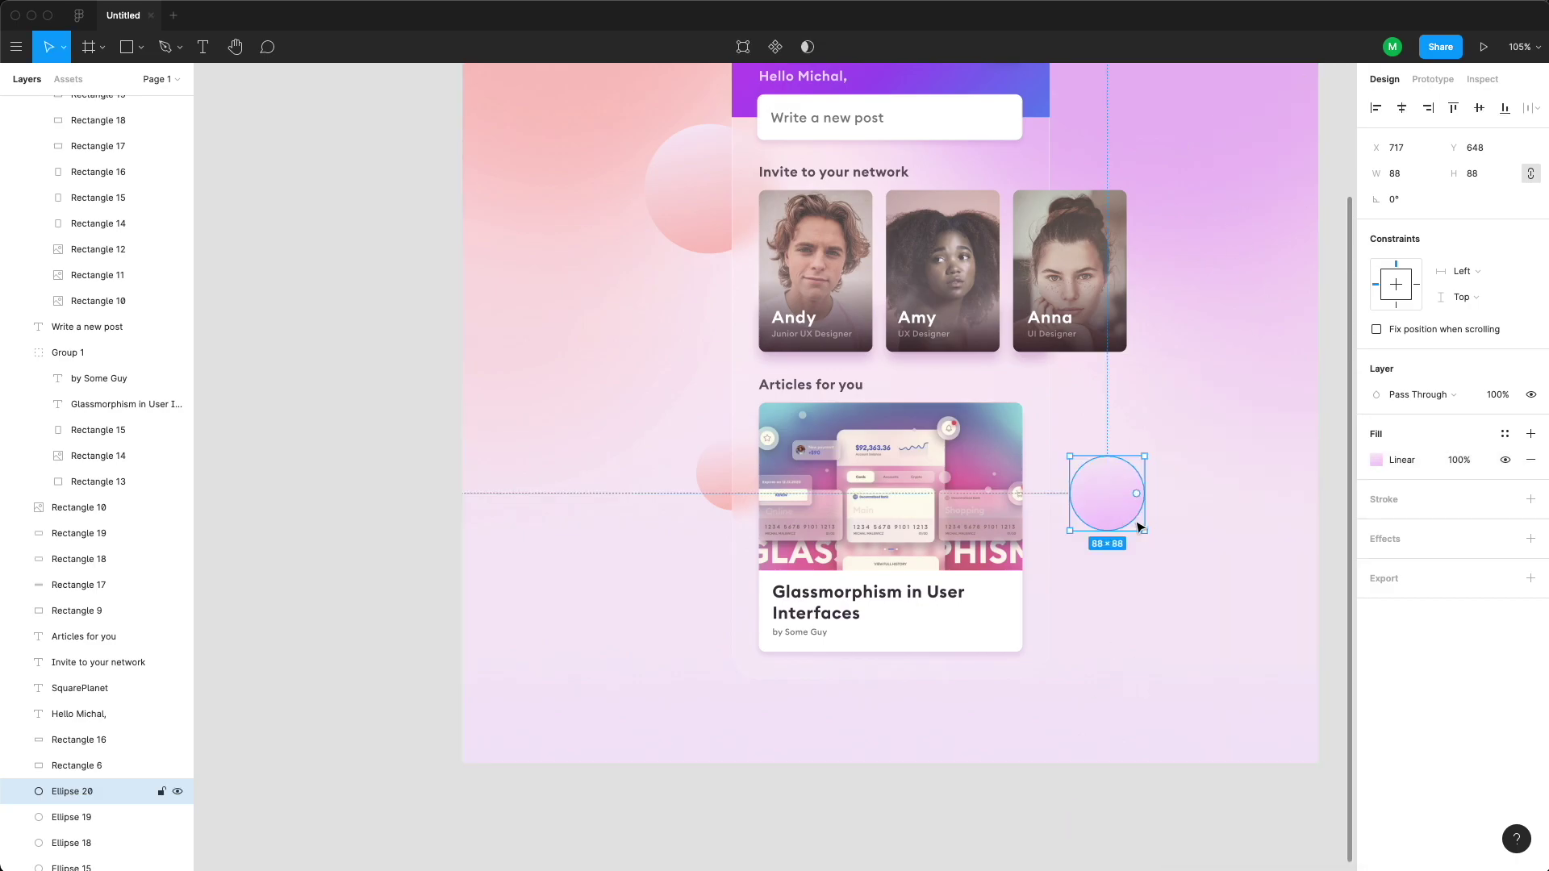
- Enlarge the lilac circle behind the panel's right edge below the third profile card and add a 114 × 114 px copy at X 650, Y 181
left_click_drag(1144, 529, 1088, 139)
key("super+d")
scroll(1130, 371, "up", 6)
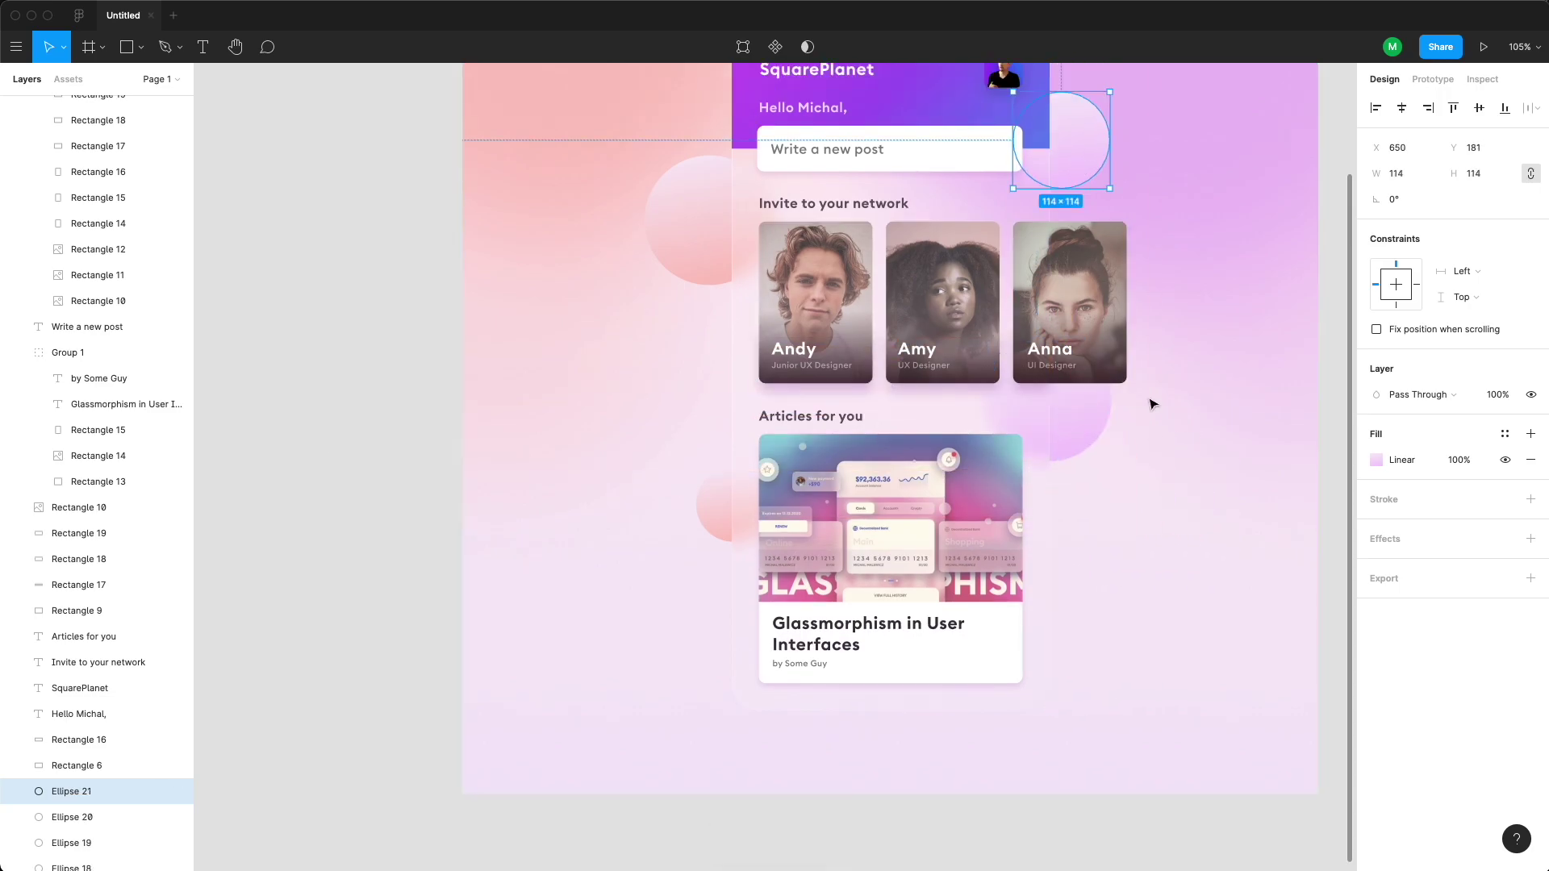
- Paste a copy of the lilac circle on top of Frame 2's layers, about 91 × 91 px, over the article card's lower-right corner
scroll(149, 267, "up", 5)
key("super+v")
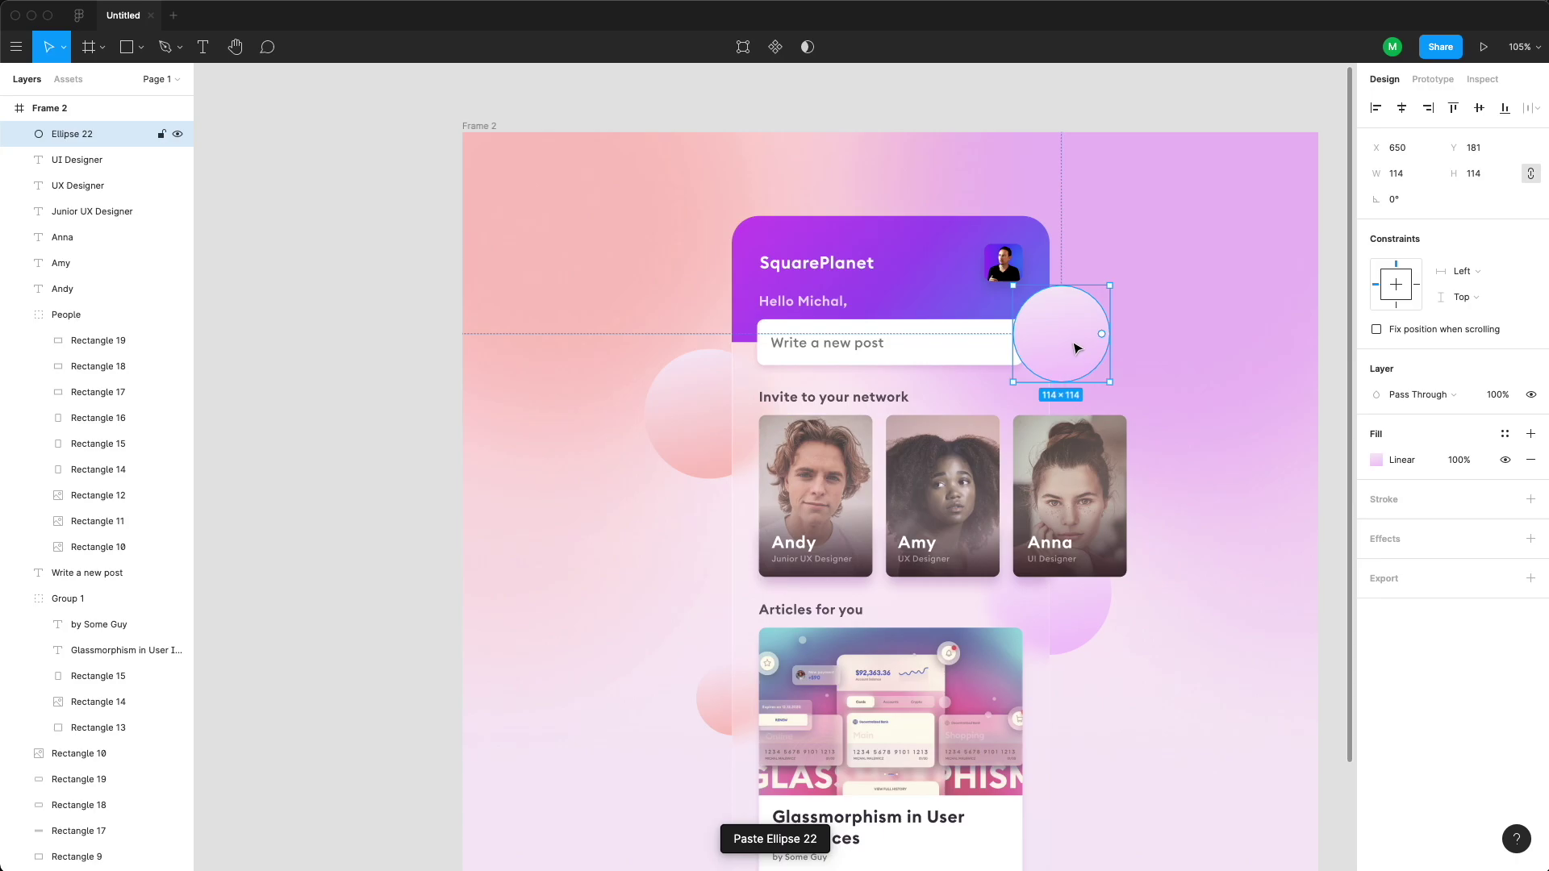
left_click_drag(1076, 347, 1072, 829)
left_click_drag(1062, 821, 1061, 826)
- Duplicate the small salmon circle, bring the copy to the top of Frame 2's layers and place it over the header's upper edge
left_click(727, 716)
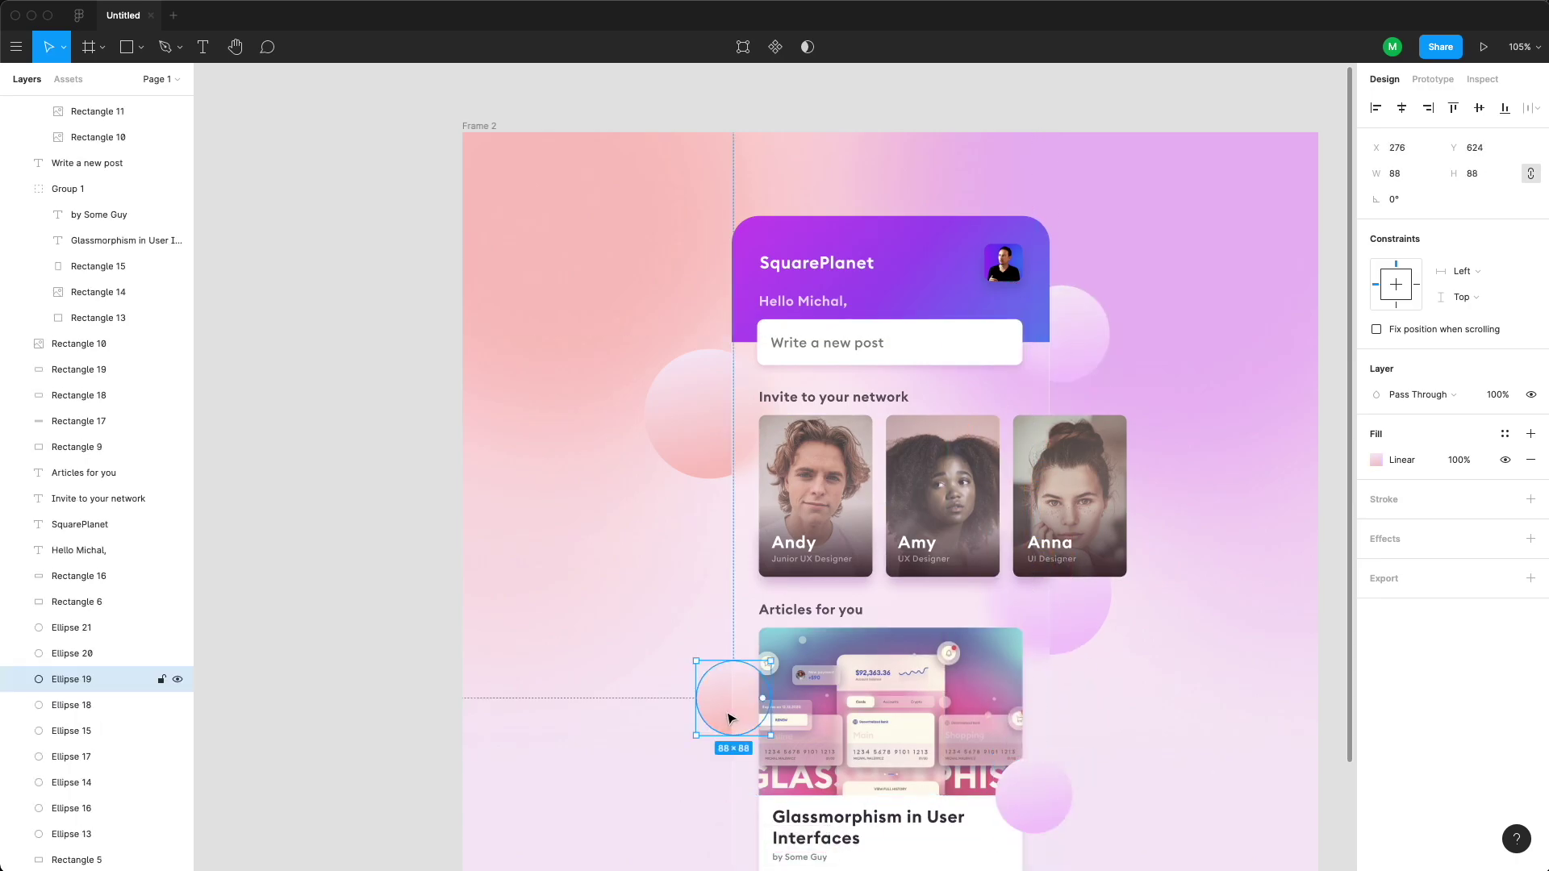
key("super+d")
left_click_drag(727, 717, 690, 281)
left_click_drag(79, 679, 93, 501)
key("super+x")
left_click(88, 576)
scroll(70, 291, "up", 4)
key("super+v")
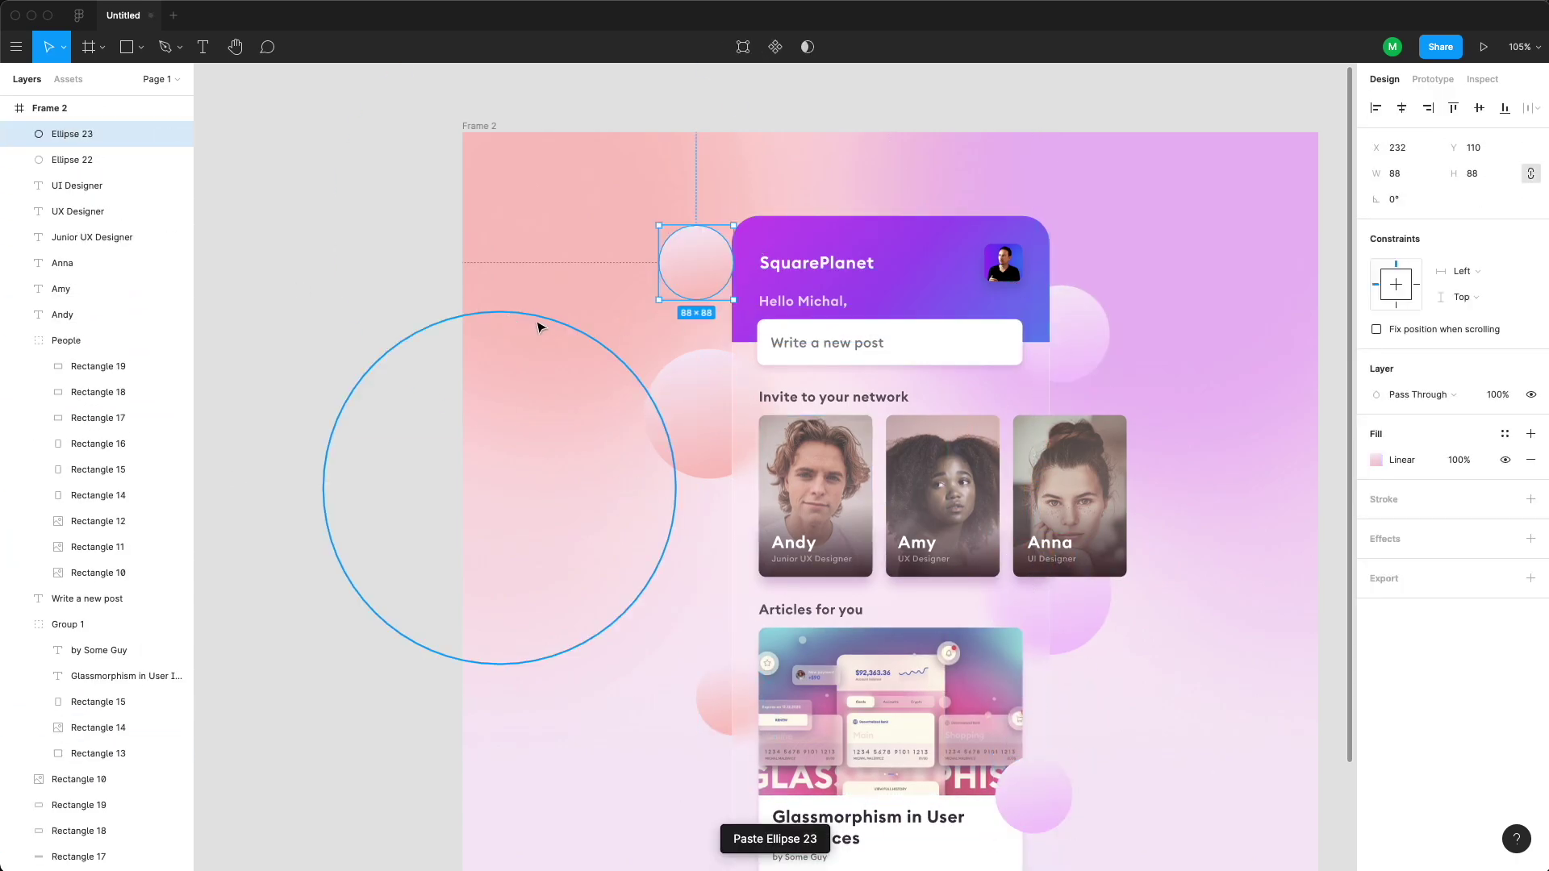
left_click_drag(684, 260, 814, 200)
left_click(443, 376)
key("minus")
key("plus")
scroll(645, 608, "up", 1)
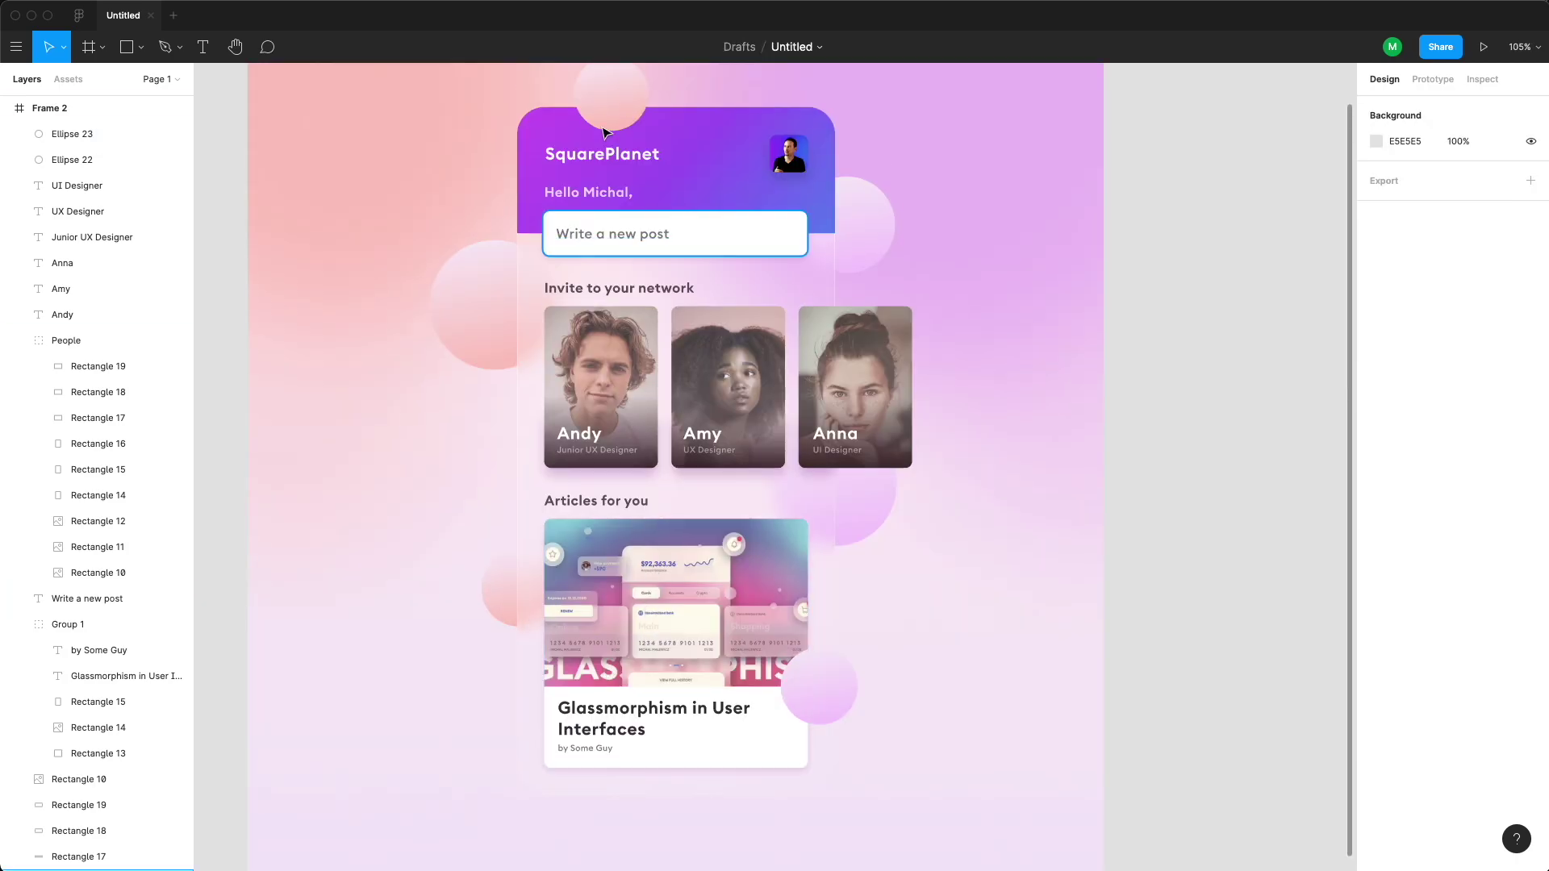
- Draw an ellipse about 62 × 18 px in the header and fill it with a darkened sampled blue, 45539A
left_click(617, 105)
key("o")
left_click_drag(675, 129, 729, 143)
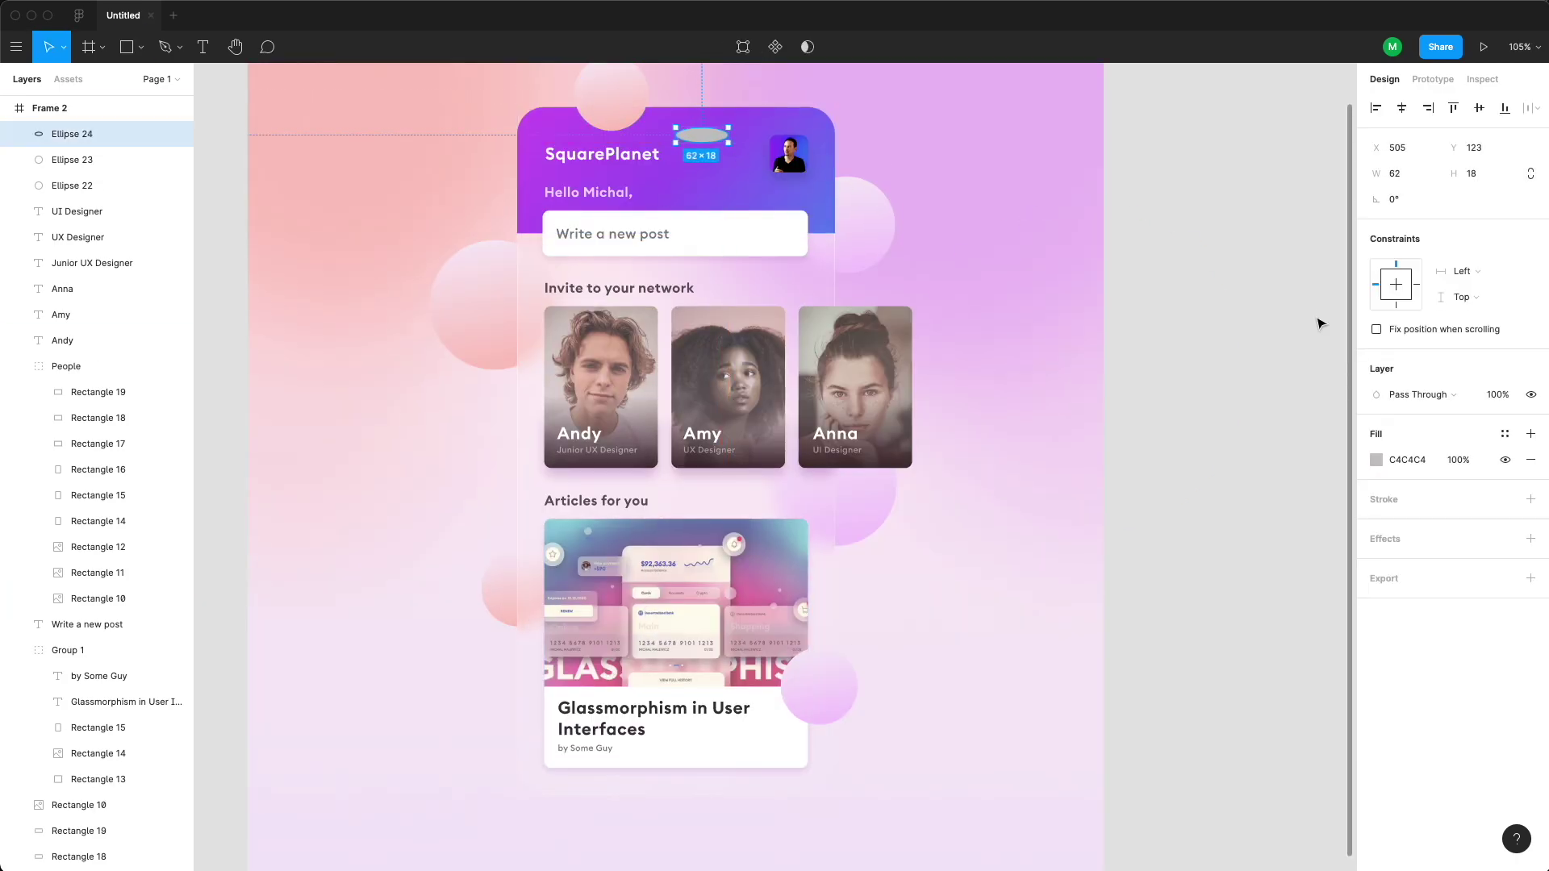
left_click(1377, 460)
left_click(1186, 693)
left_click(811, 212)
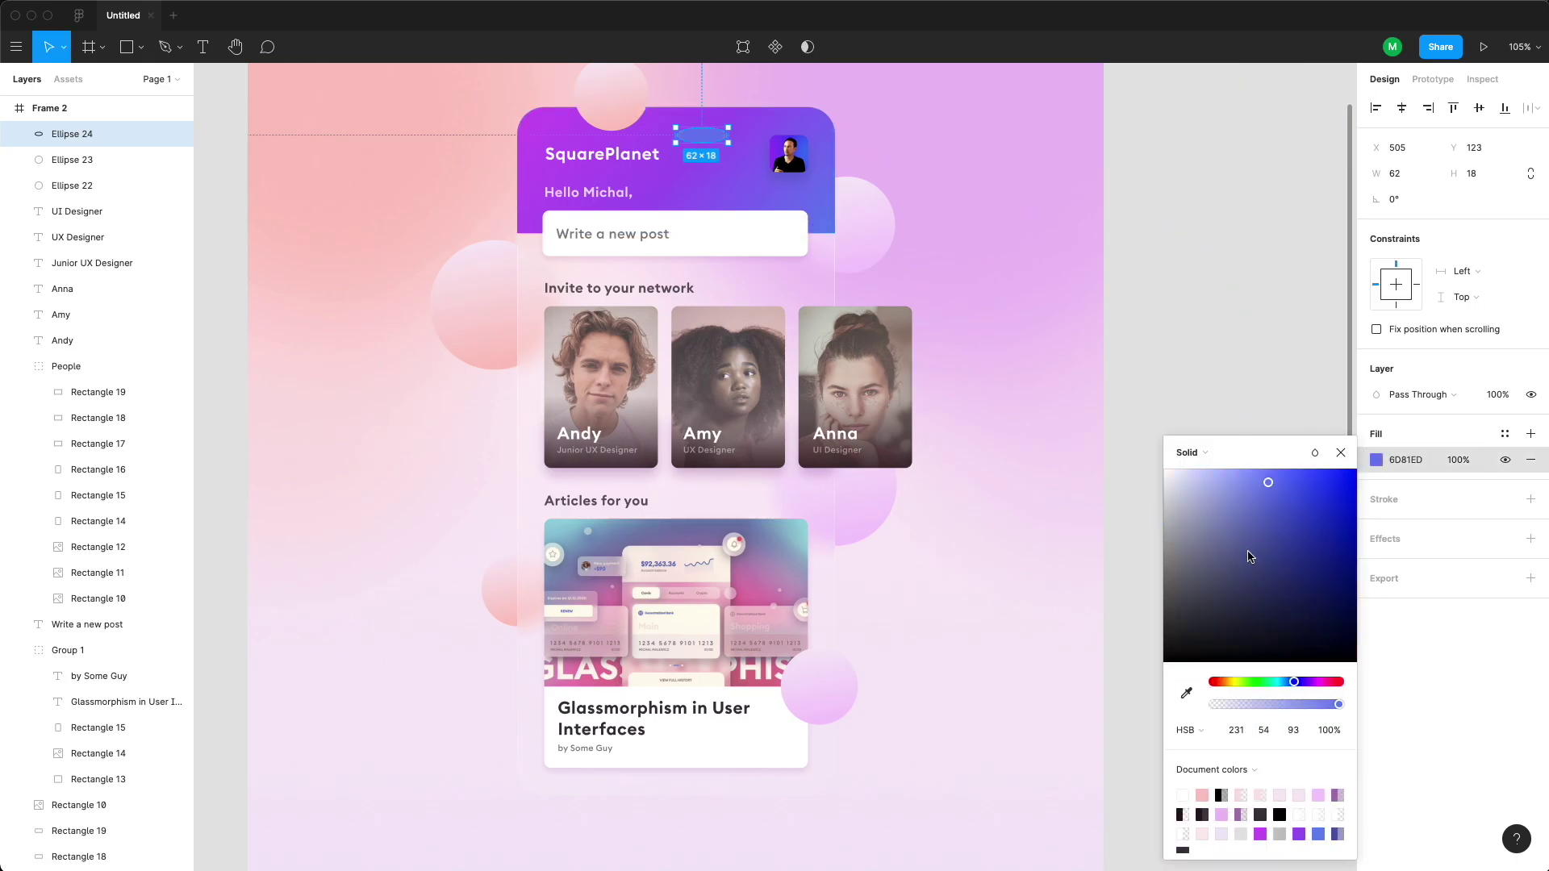
left_click(1452, 746)
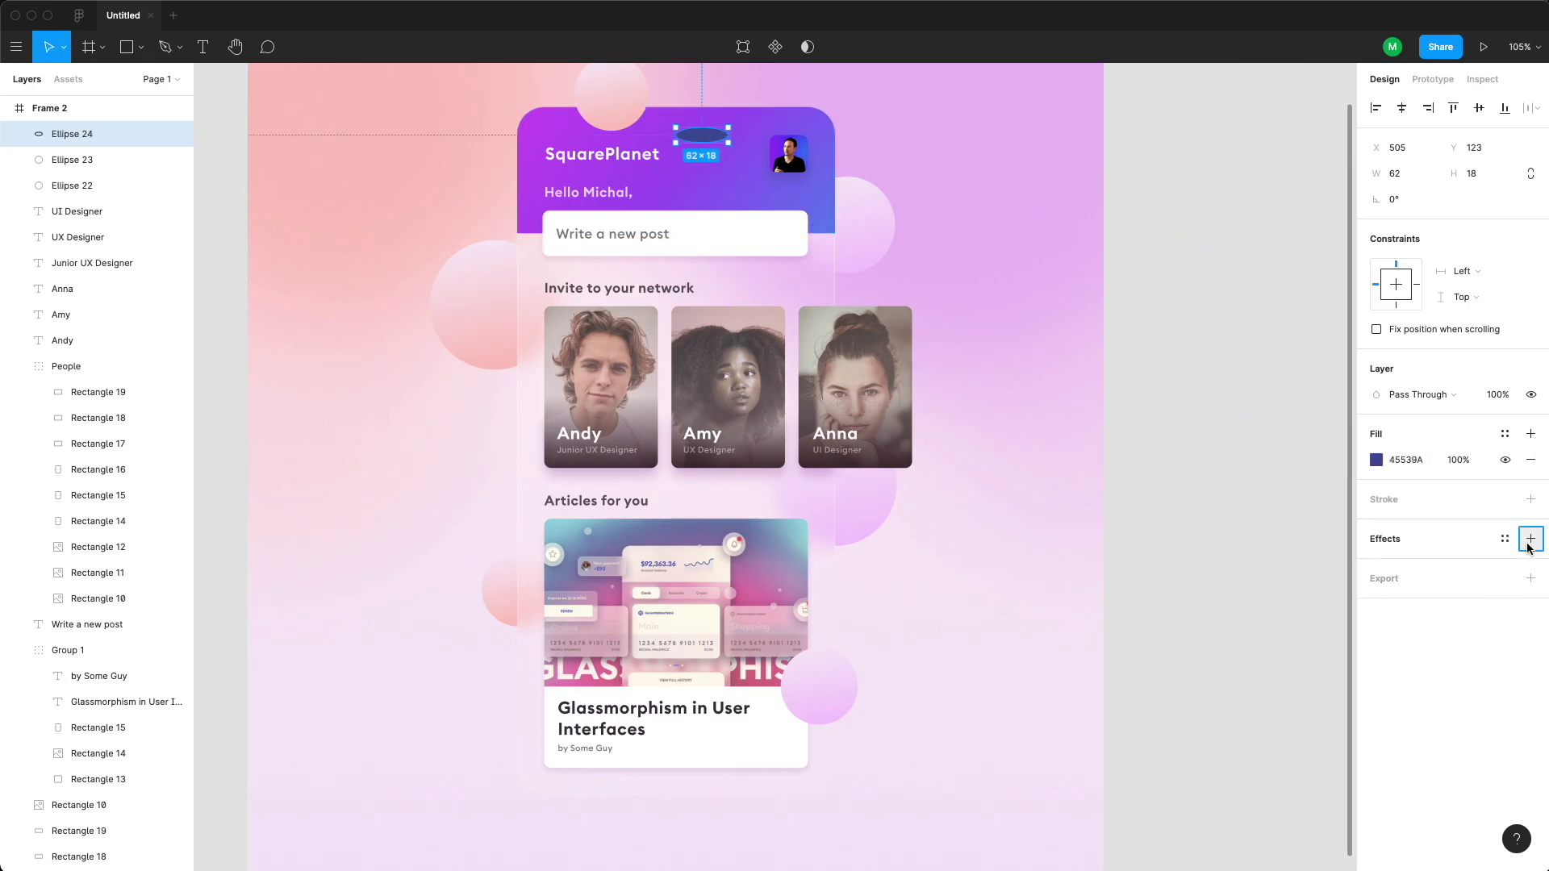
- Add a Layer blur effect of 24 to the flat blue ellipse
left_click(1528, 538)
left_click(1446, 567)
left_click(1445, 582)
left_click(1378, 566)
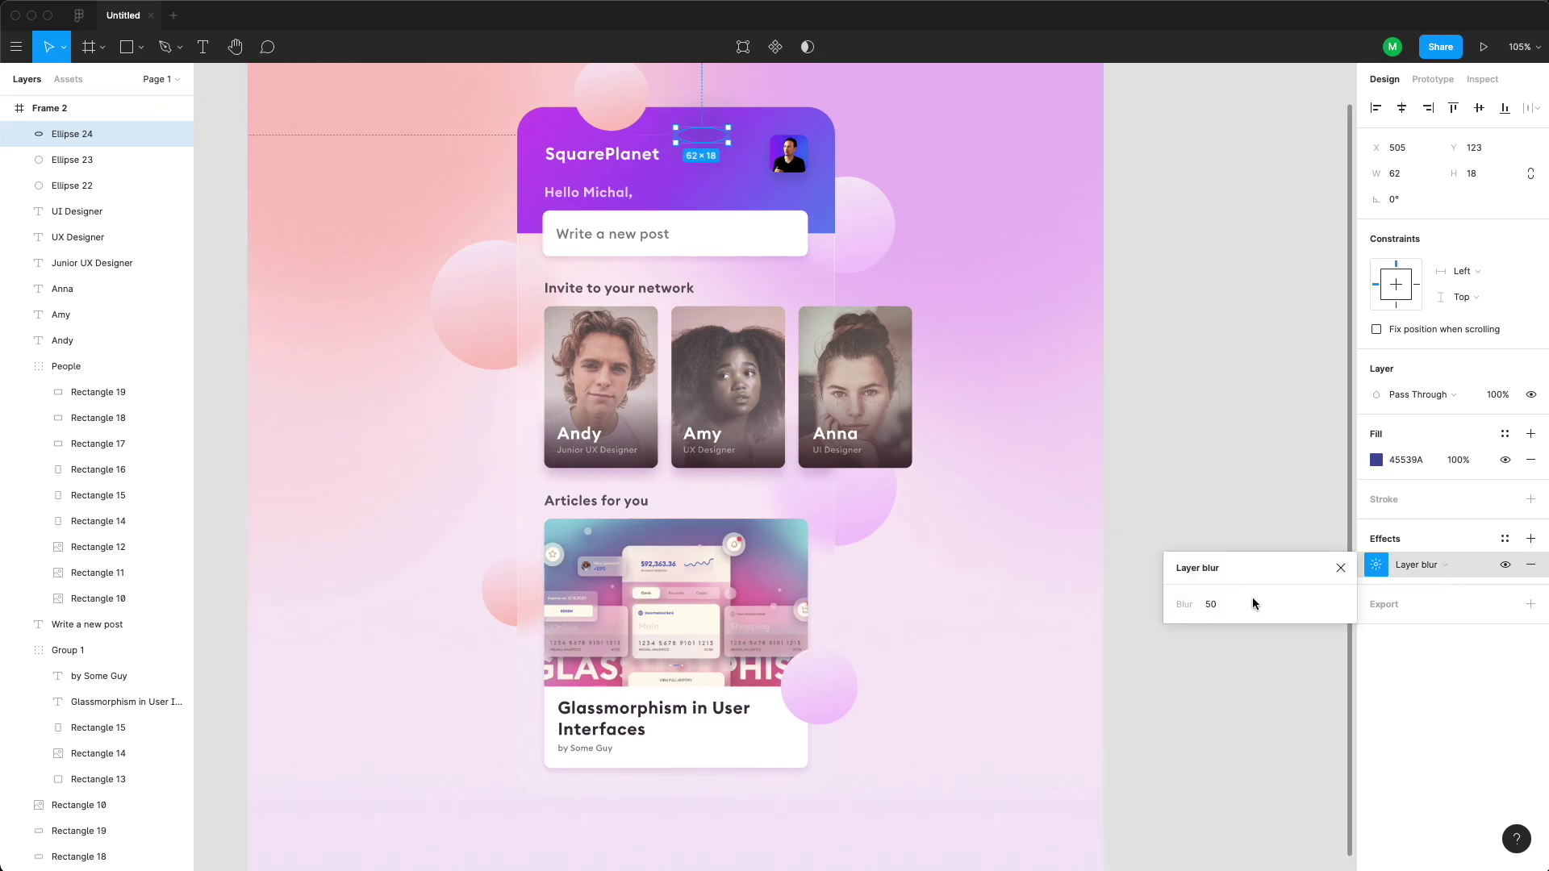
type("24")
key("Return")
- Place the blurred ellipse beneath the header circle as its shadow, stack it below Ellipse 22 and set its opacity to 50%
left_click_drag(714, 139, 627, 132)
left_click_drag(166, 129, 138, 172)
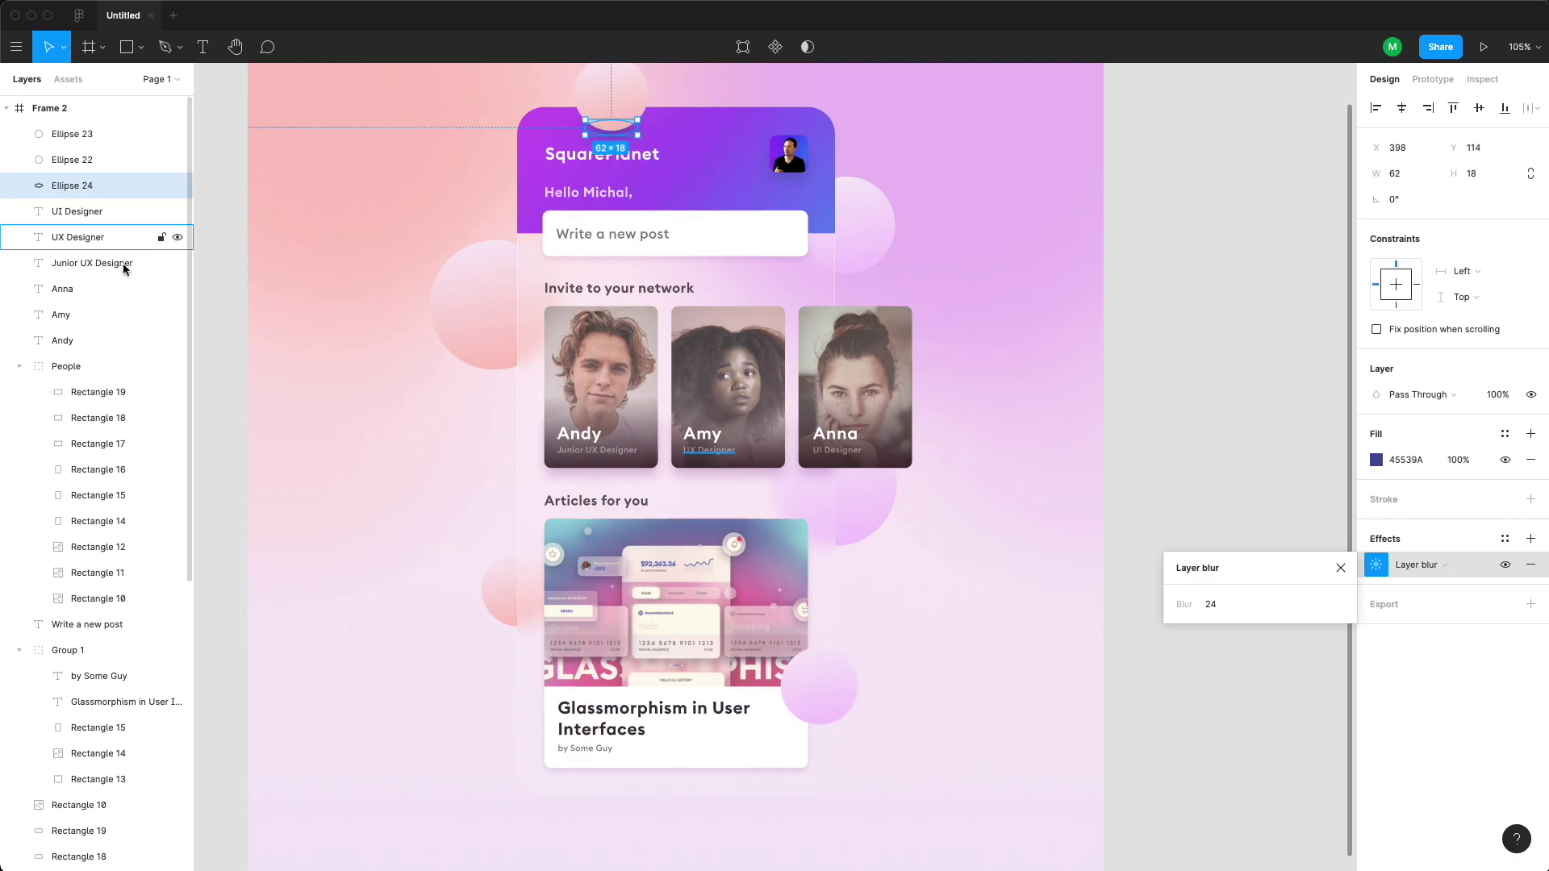
left_click_drag(637, 135, 692, 123)
left_click(976, 759)
key("5")
- Duplicate the blurred shadow ellipse for the lilac circle on the article card's corner and set its opacity to 50%
left_click(1213, 641)
scroll(1213, 620, "left", 2)
left_click(870, 707)
key("super+d")
key("5")
left_click(1234, 300)
key("minus")
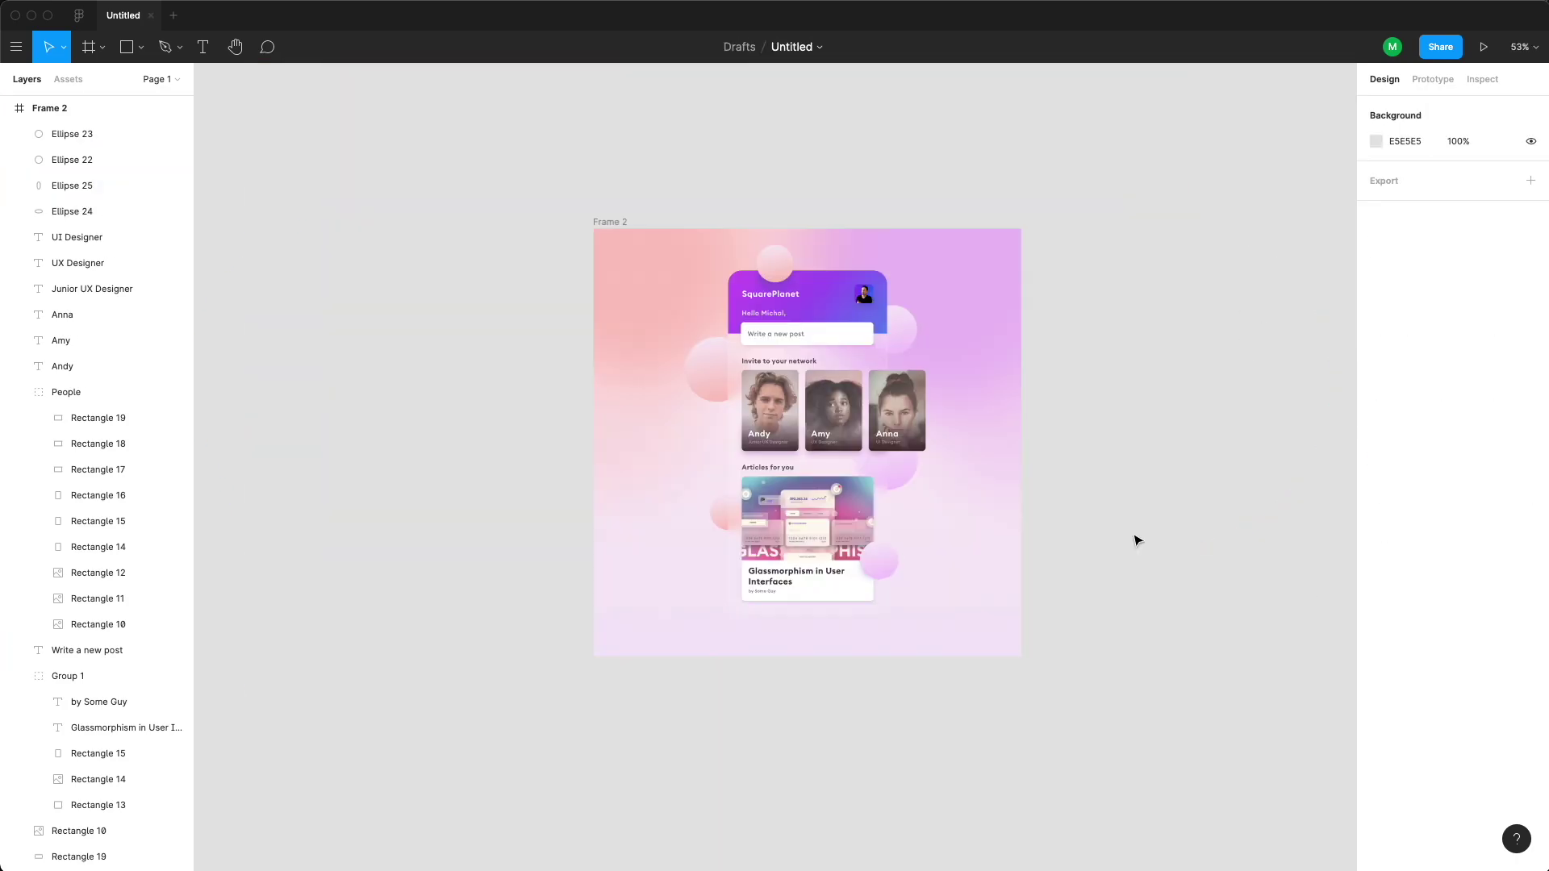
- Duplicate the large salmon circle and place a smaller copy below it, in the background left of the panel
left_click(700, 380)
key("super+d")
left_click_drag(721, 373, 684, 444)
- Place two smaller copies of the article card's lilac circle right of the panel, one lower down and a 63 × 63 px one at X 887, Y 264
left_click(884, 567)
key("ctrl+d")
left_click_drag(885, 566, 993, 452)
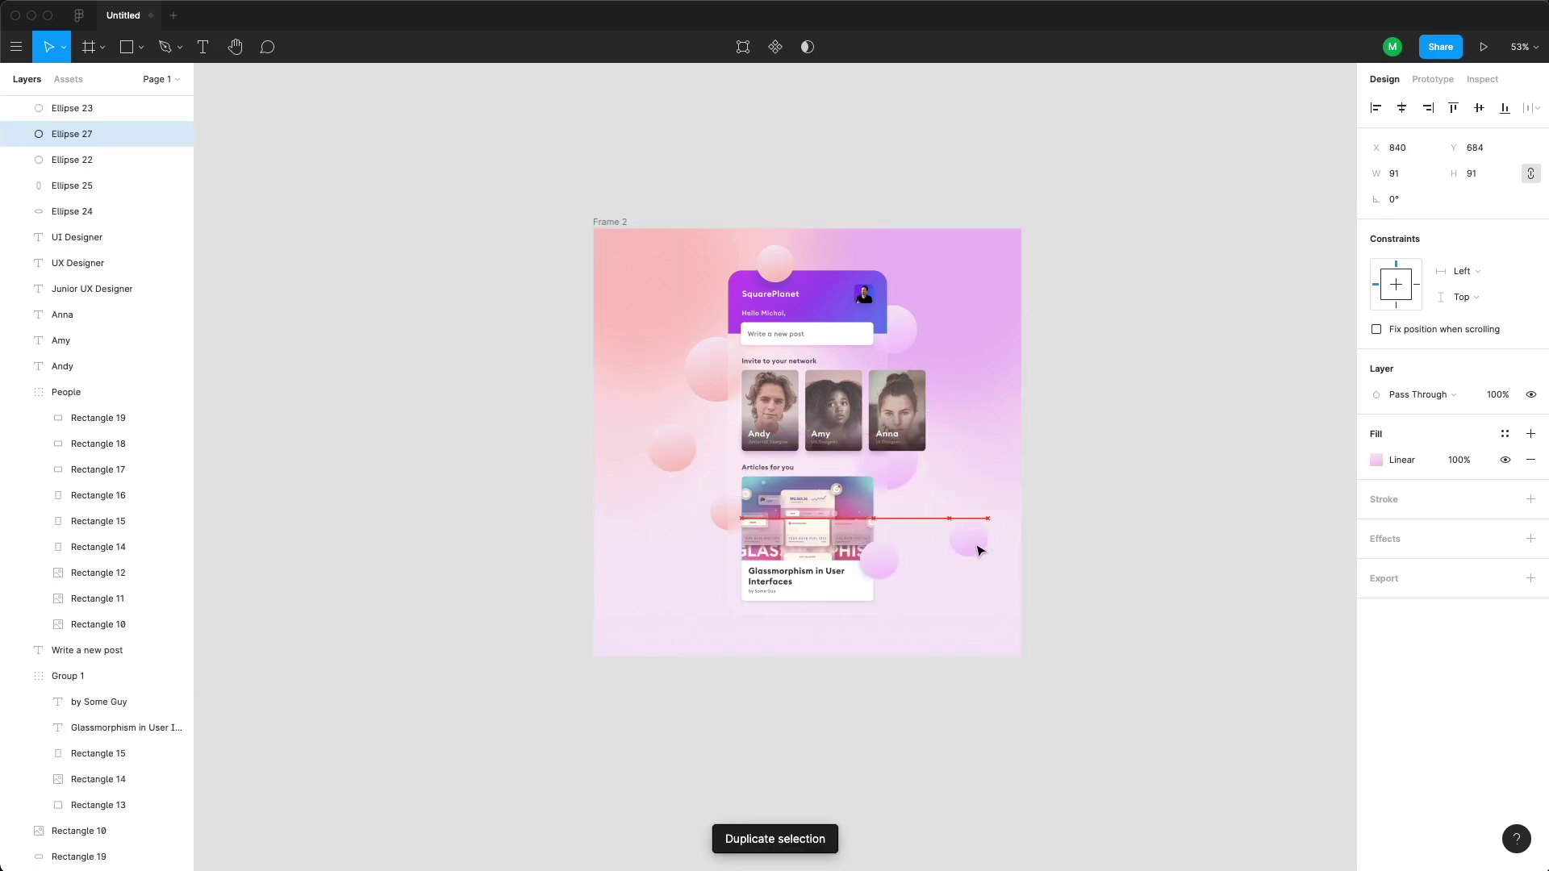
left_click_drag(988, 556, 983, 353)
key("super+d")
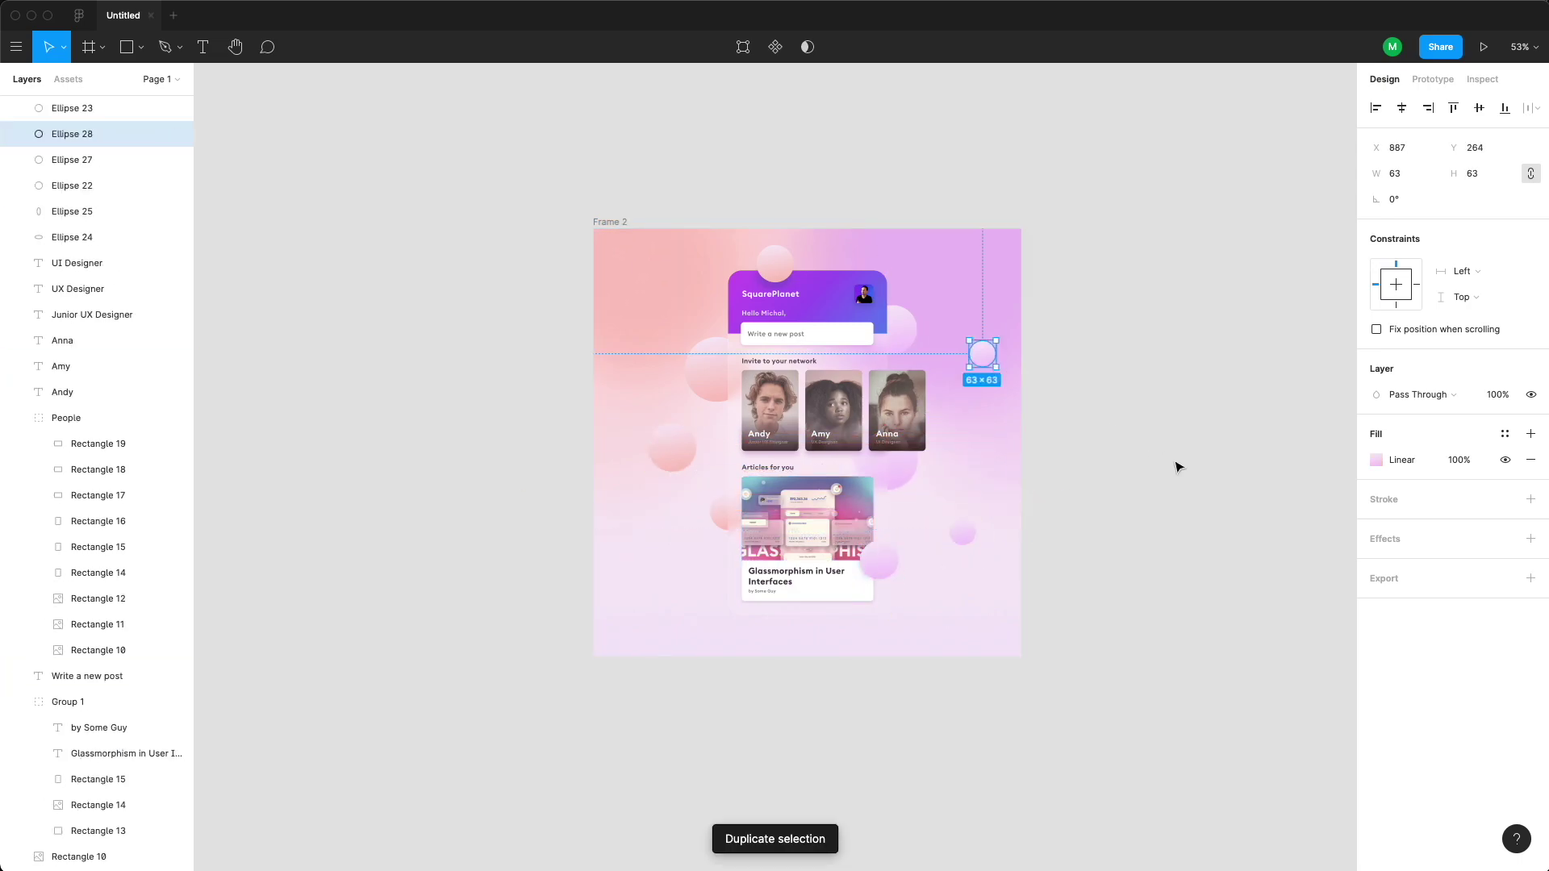
- Add a Layer blur effect of 20 to the upper 63 × 63 px lilac circle
scroll(1027, 390, "up", 10)
left_click(1531, 539)
left_click(1440, 565)
left_click(1442, 582)
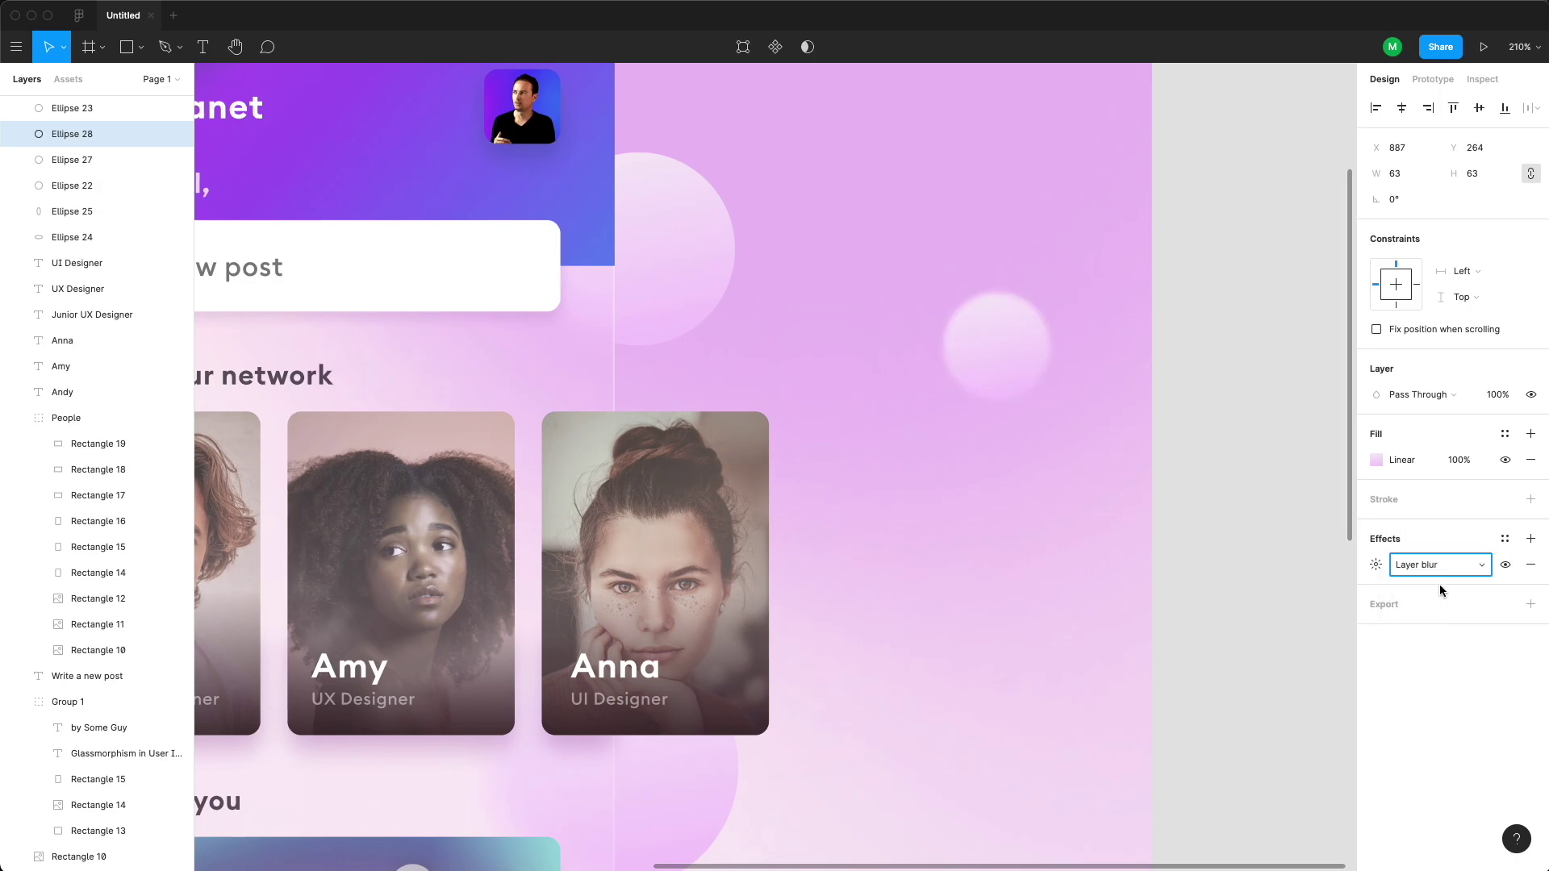
left_click(1376, 565)
key("Return")
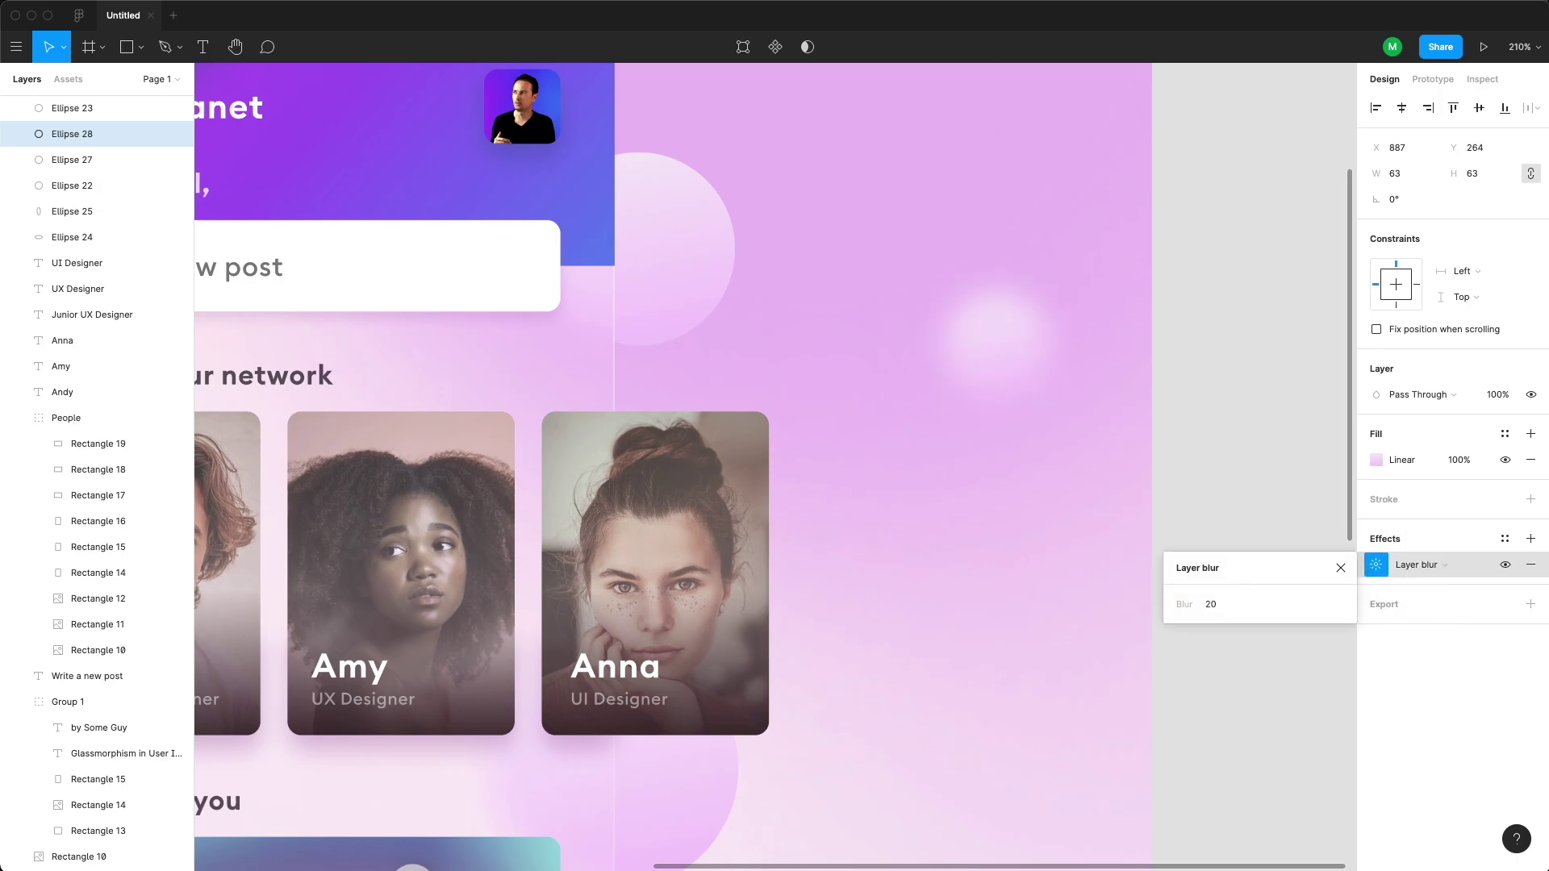
left_click(1269, 474)
- Add two smaller blurred copies of the lilac circle, a 40% opacity one above it and a 38 × 38 px one near the lower lilac circle
left_click(1011, 381)
scroll(1012, 393, "down", 5)
key("super+d")
left_click_drag(1029, 399, 974, 558)
key("super+d")
left_click_drag(973, 557, 933, 286)
key("4")
key("5")
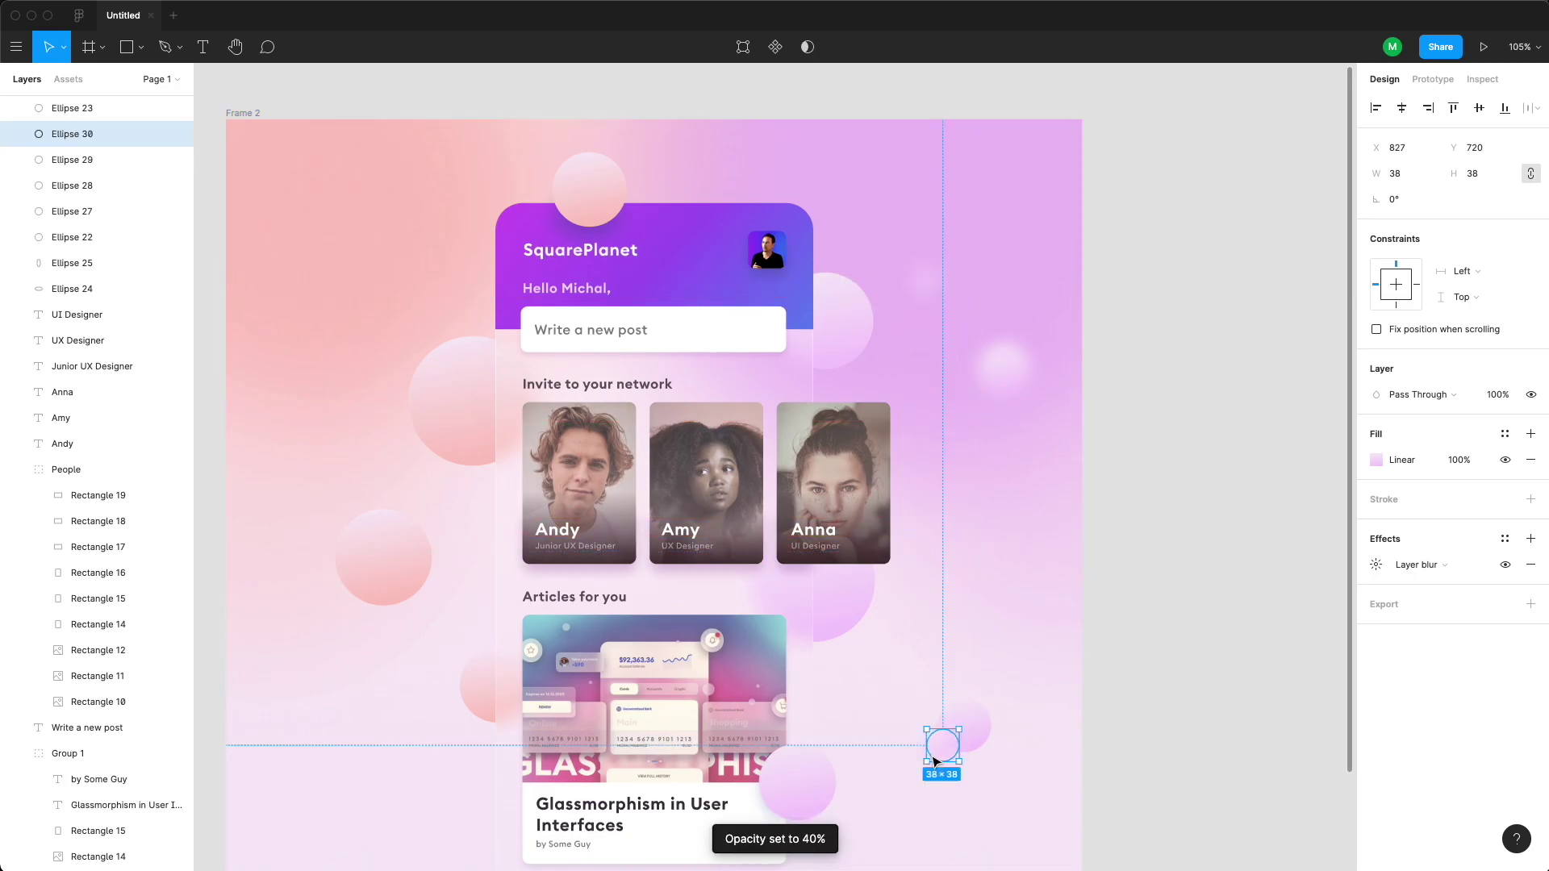
left_click_drag(933, 759, 901, 687)
scroll(1172, 678, "down", 1)
- Duplicate the lower-left salmon circle at a smaller size, give it a Layer blur of 15 and place it left of the large salmon circle
left_click(401, 551)
key("super+d")
left_click(1531, 539)
left_click(1375, 565)
left_click_drag(401, 550, 376, 668)
left_click(1420, 564)
left_click(1416, 590)
left_click(1376, 564)
type("15")
key("Return")
left_click_drag(386, 685, 342, 381)
- Duplicate the blurred salmon circle twice, placing one copy left of the header and the other below the salmon circles at X 186, Y 767
key("super+d")
left_click_drag(342, 381, 413, 220)
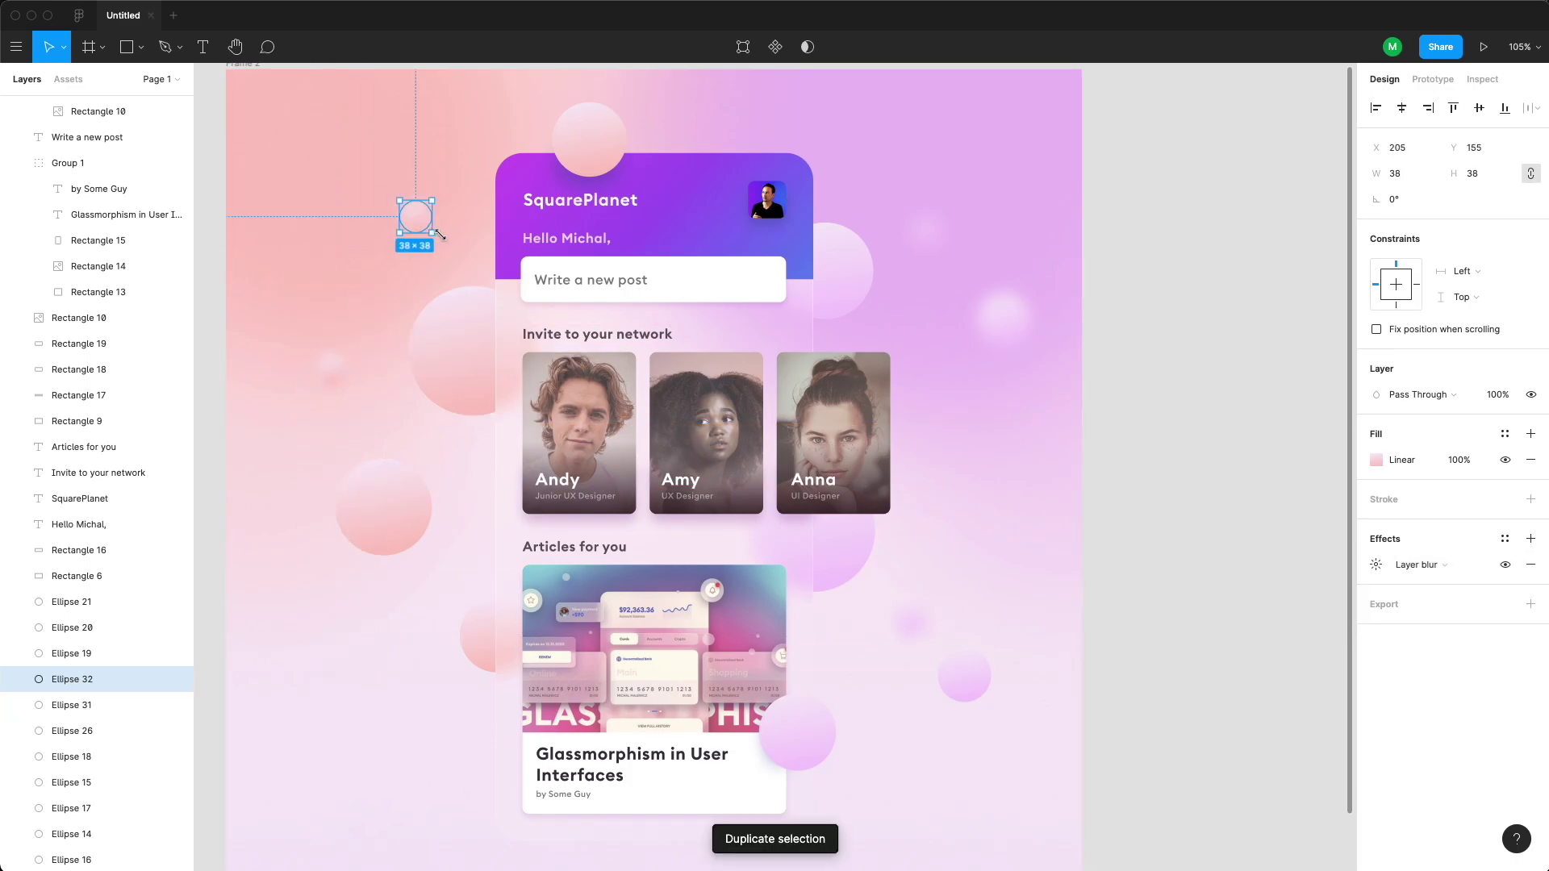
left_click(332, 371)
key("ctrl+d")
left_click_drag(331, 370, 406, 738)
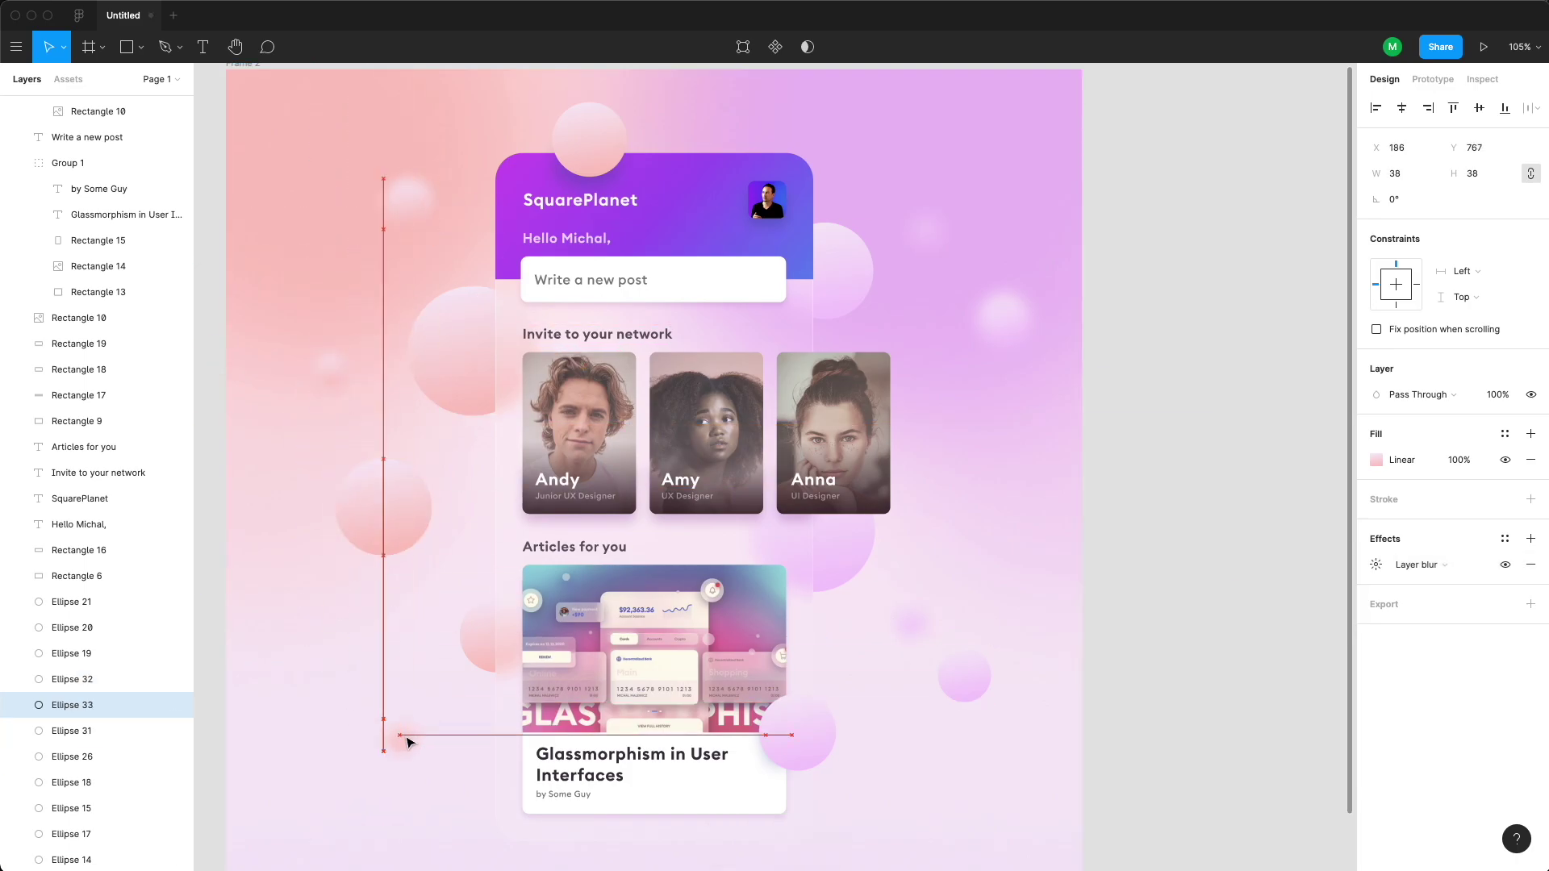
key("Escape")
key("minus")
key("plus")
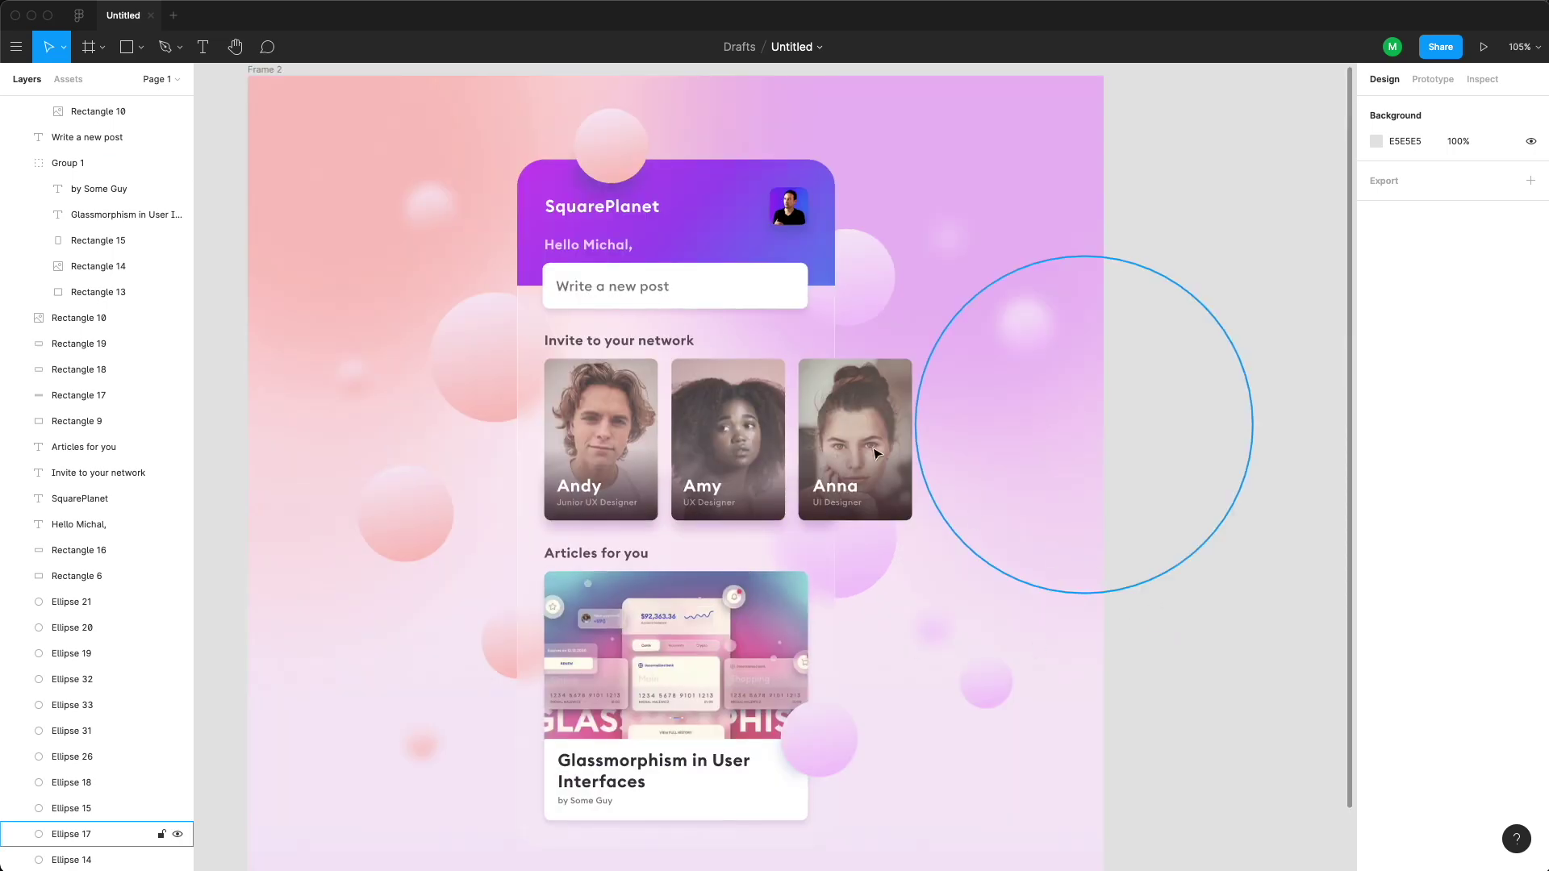
left_click(814, 355)
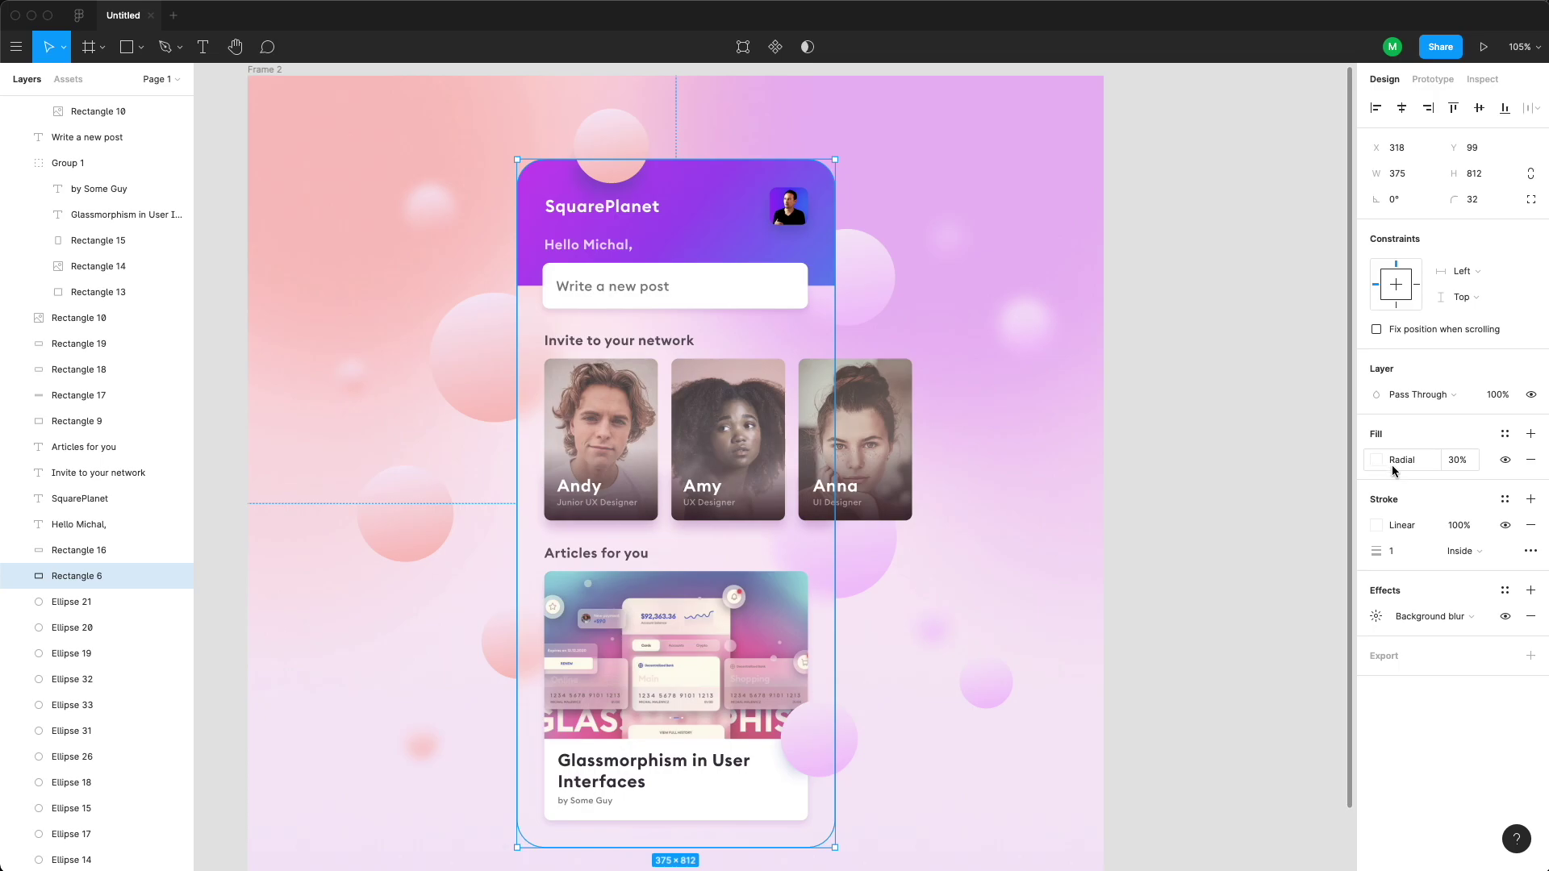
left_click(1262, 682)
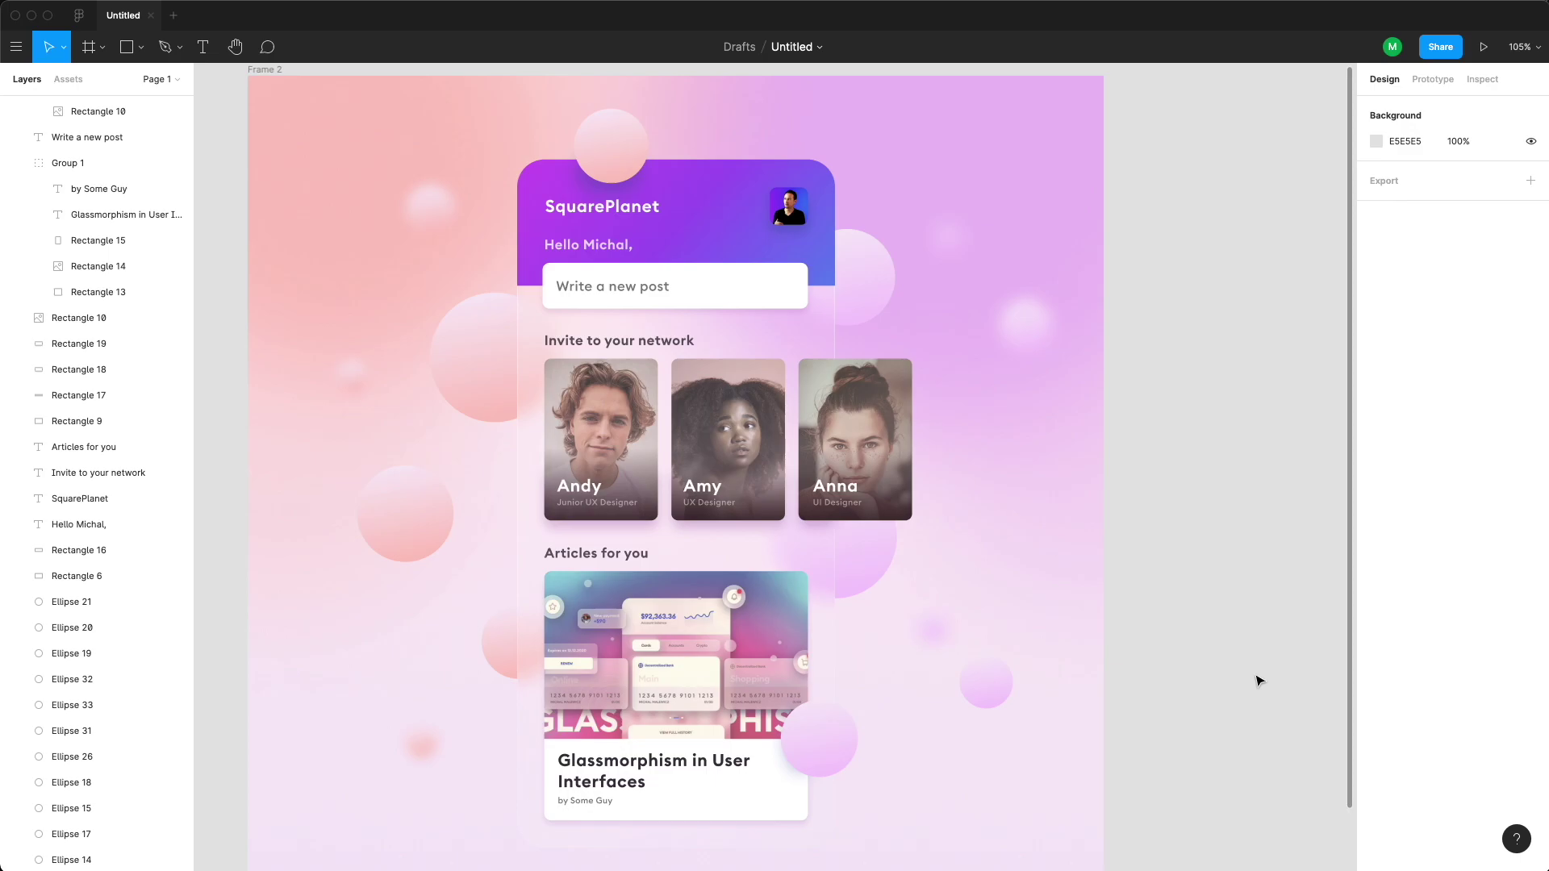
scroll(1243, 653, "down", 1)
left_click(745, 223)
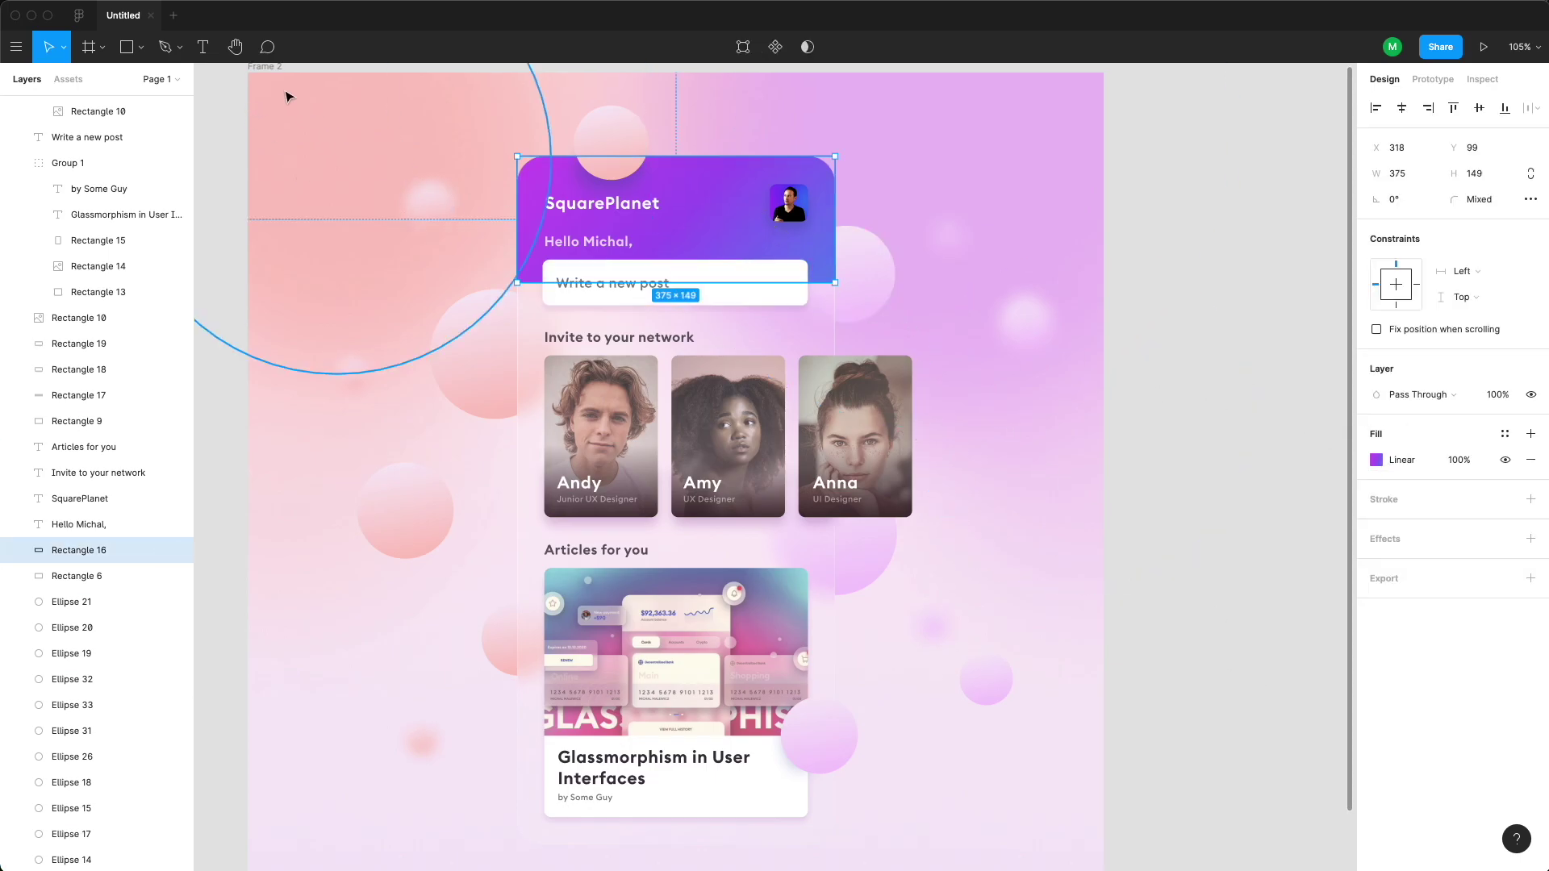
- Duplicate the whole of Frame 2 and select the gradient header rectangle in the copy
left_click(266, 66)
key("super+d")
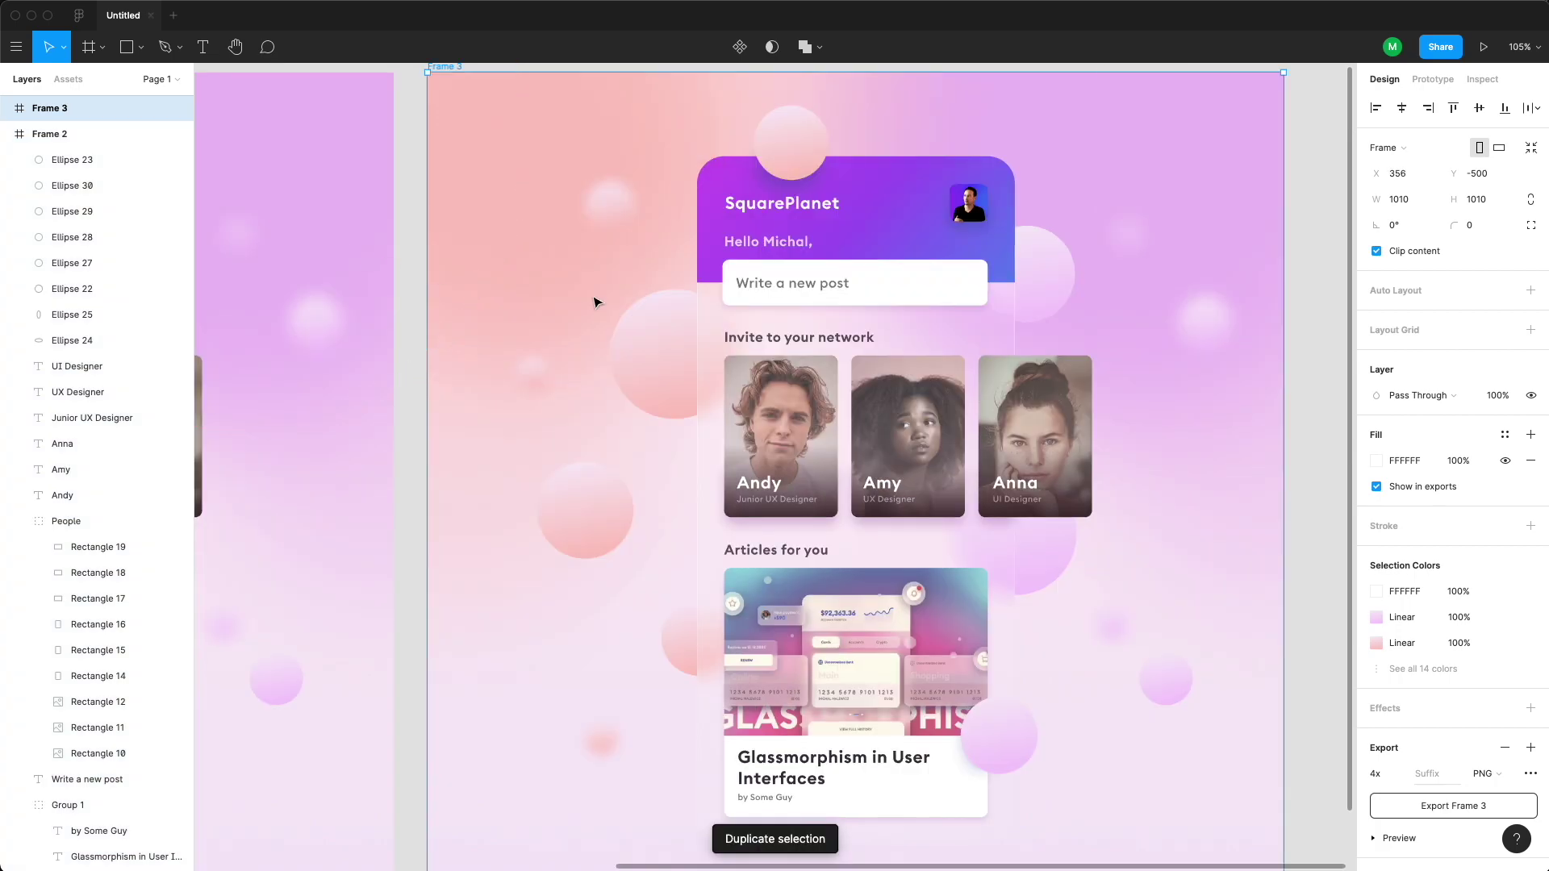
left_click(1308, 410)
left_click(933, 188)
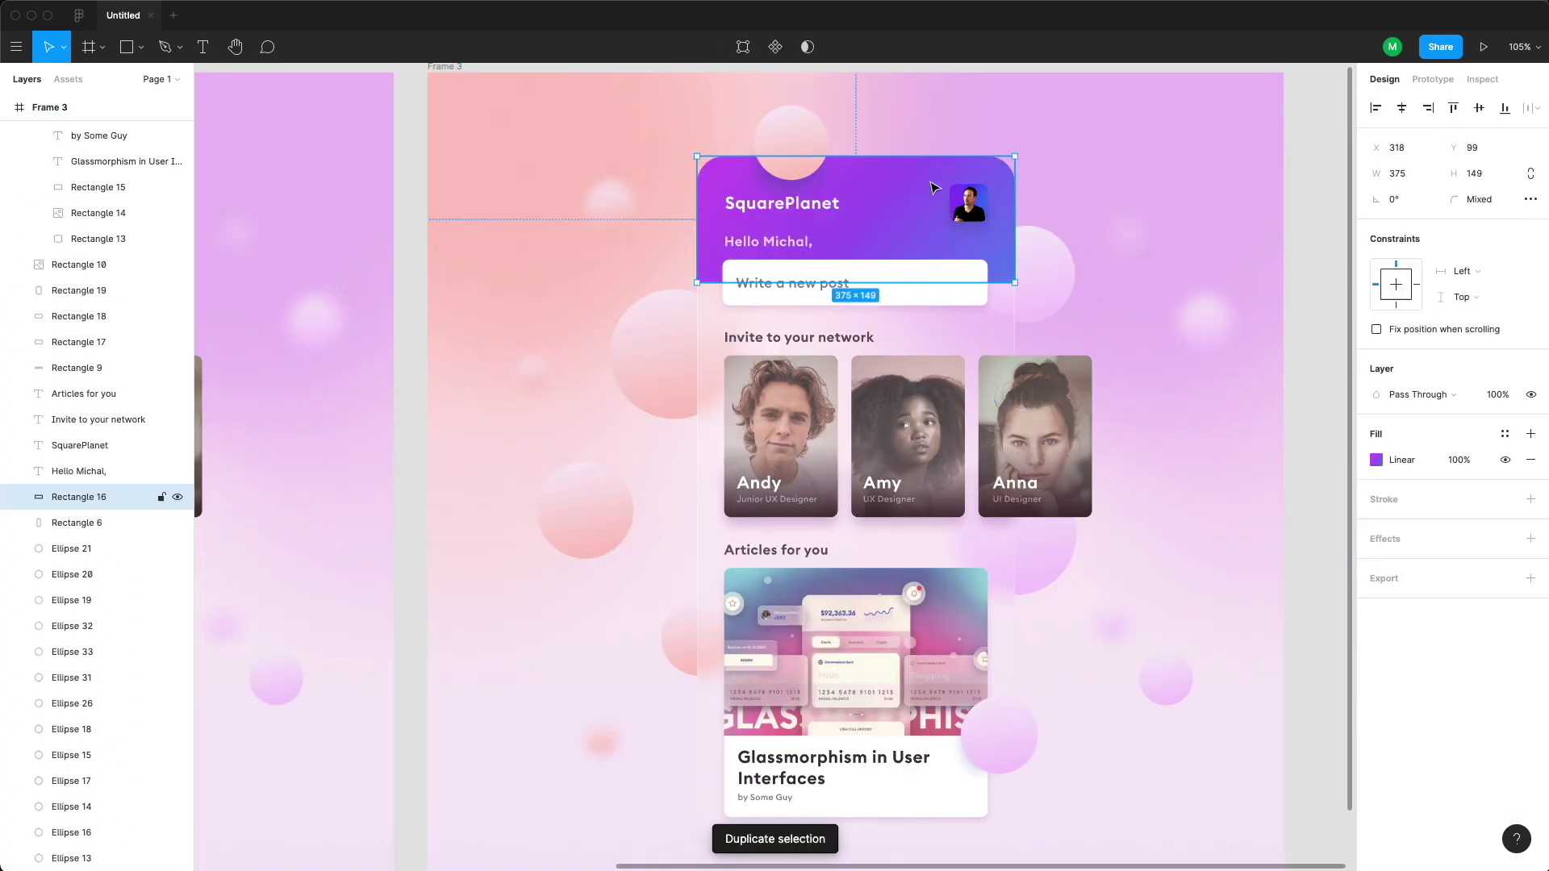